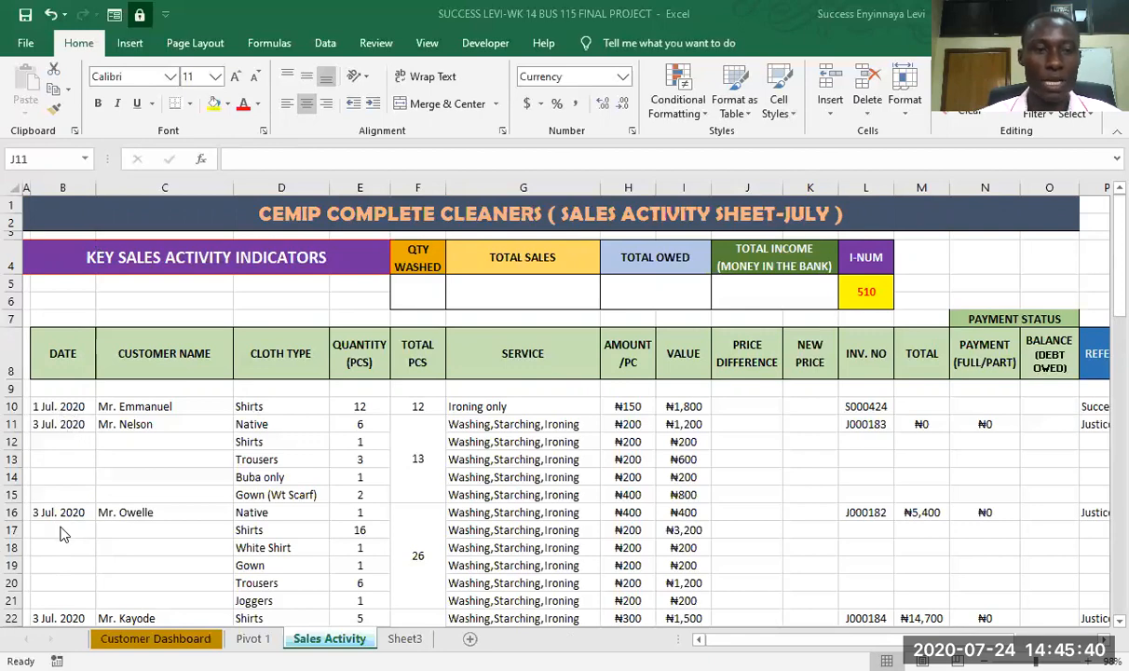
- Examine the July sales activity table's columns and the formula in the first order's Value cell
scroll(57, 567, "down", 6)
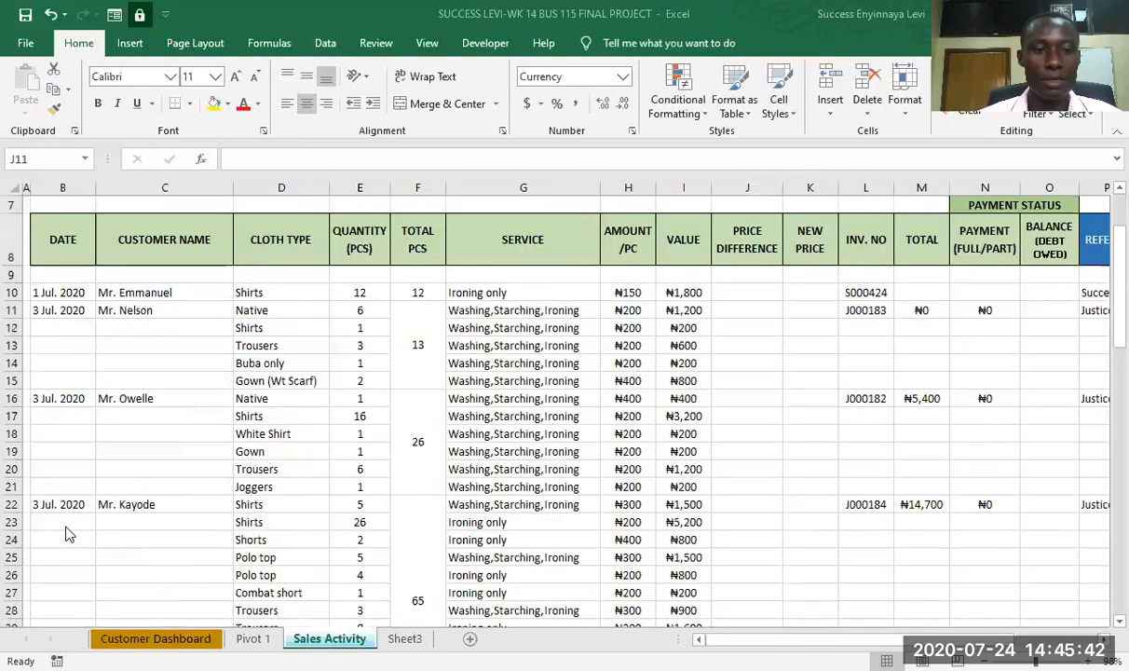
scroll(68, 533, "up", 6)
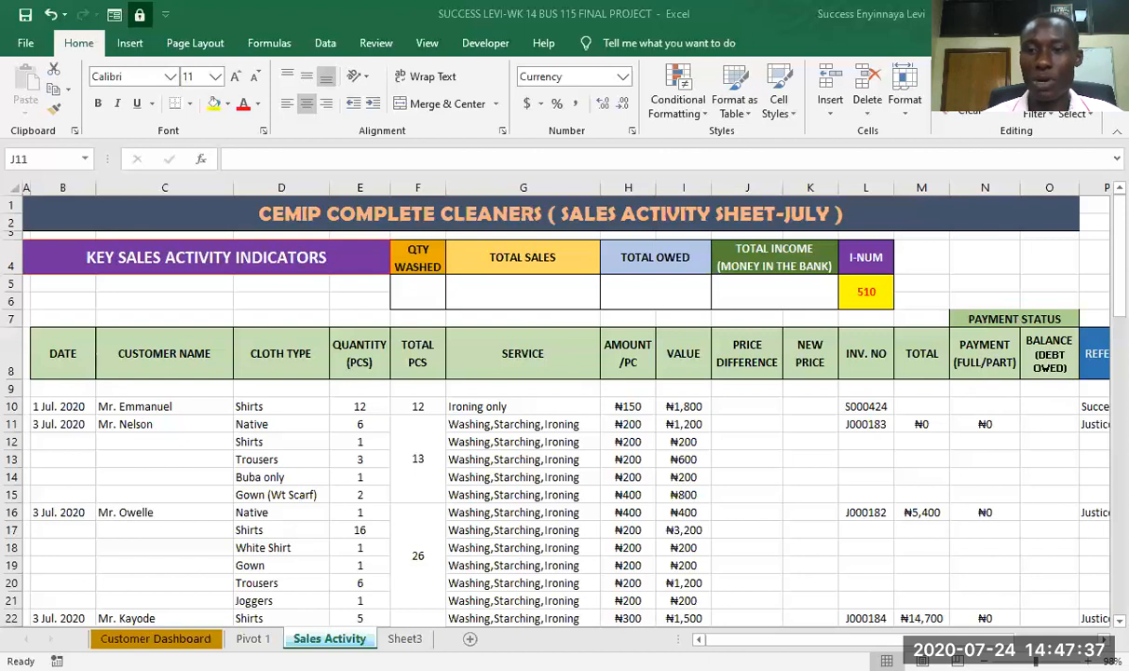
left_click(1104, 639)
left_click(1104, 639)
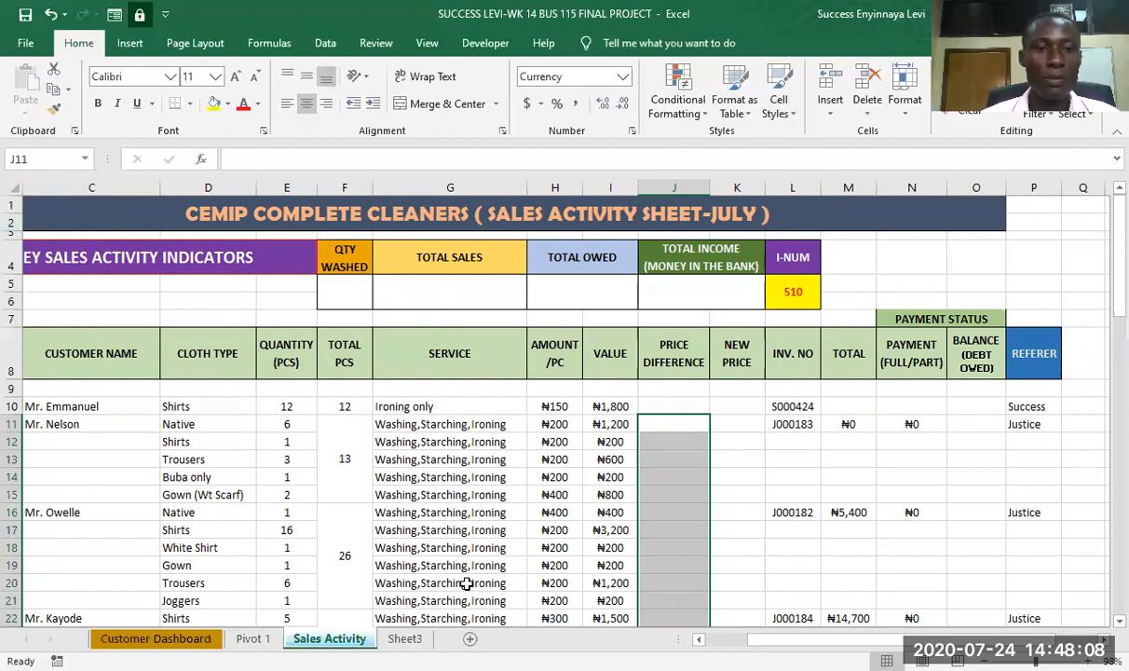
scroll(661, 604, "left", 3)
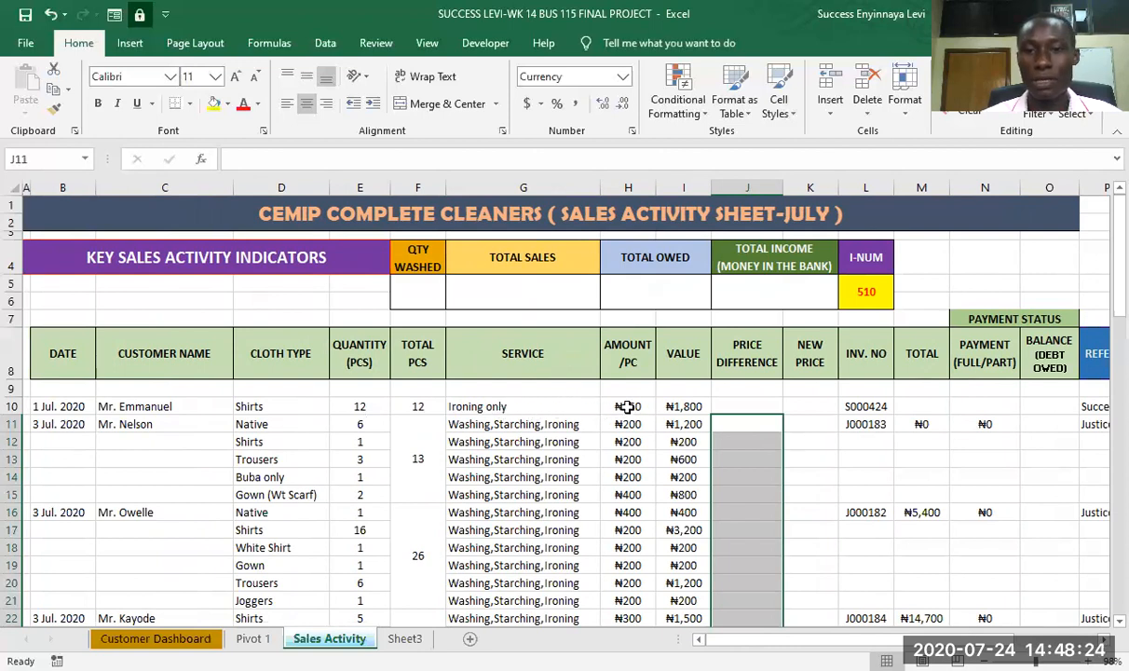
left_click(686, 407)
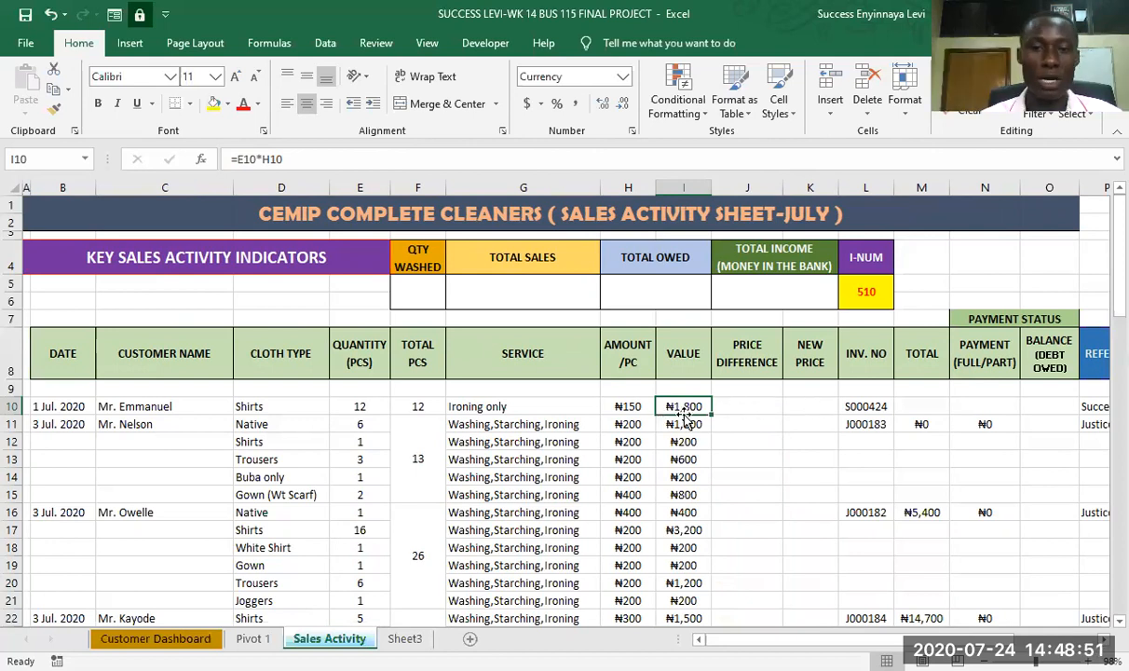
- Start the first order's Price Difference formula in J10, multiplying E10 by the absolute reference $L$5 with a closing parenthesis
left_click(755, 407)
type("=")
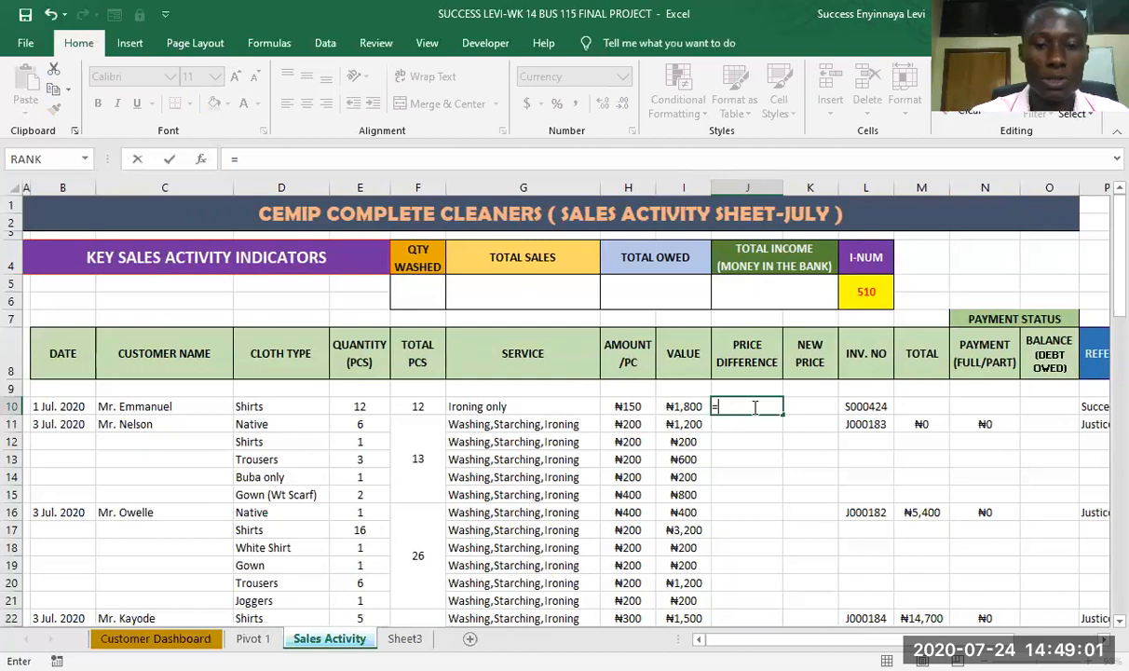
type("e")
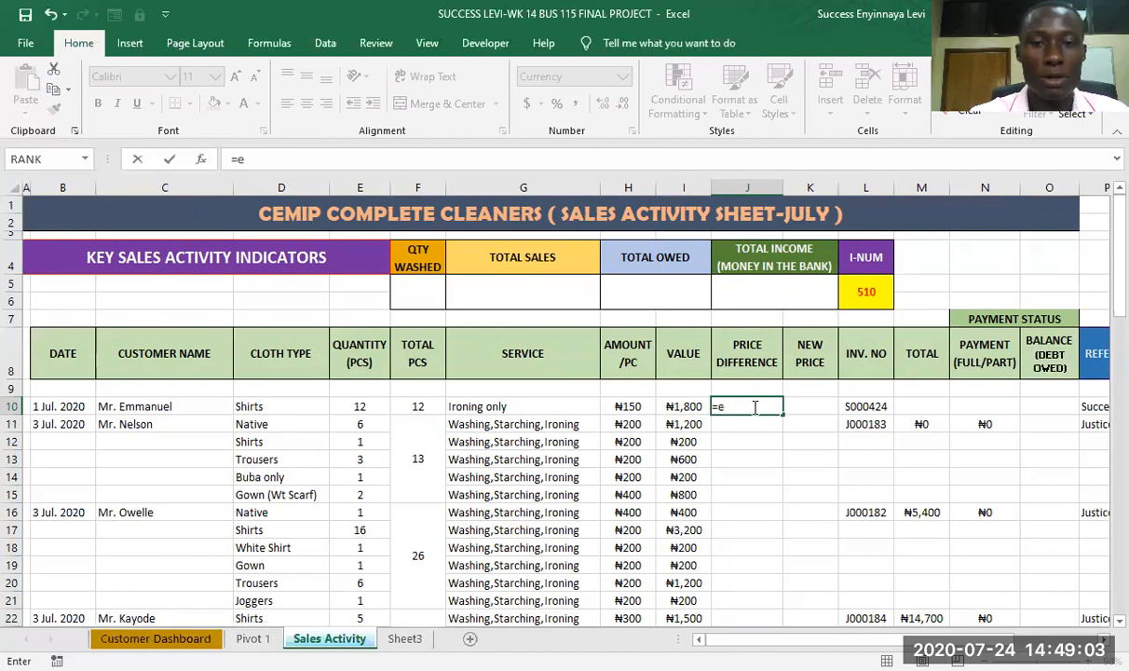
type("10")
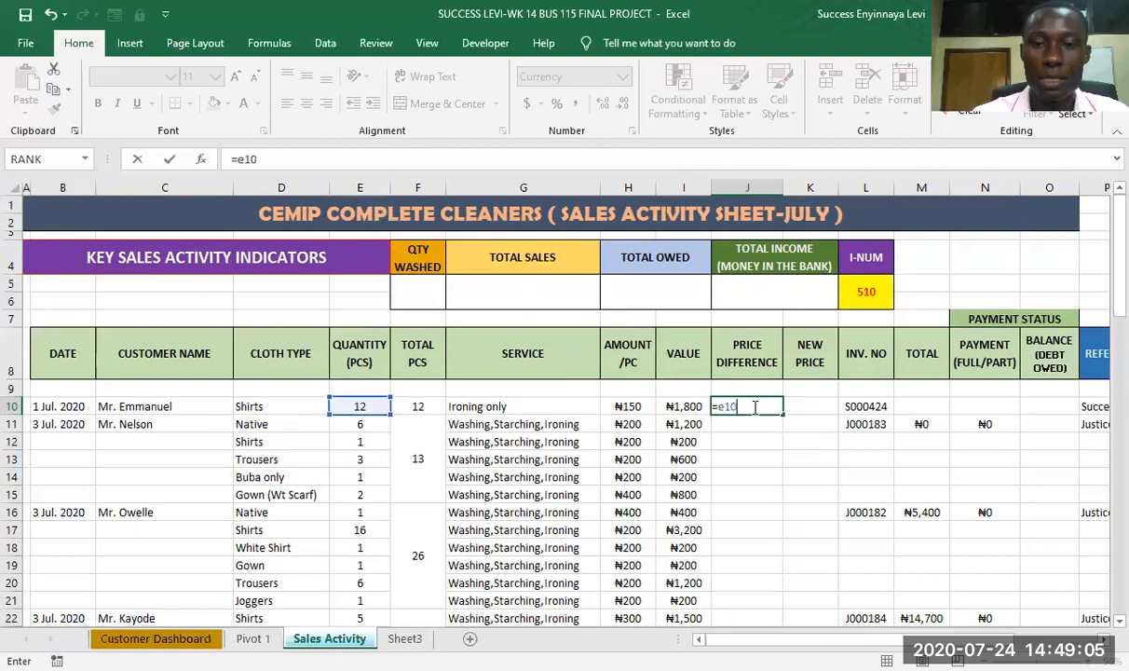
type("*")
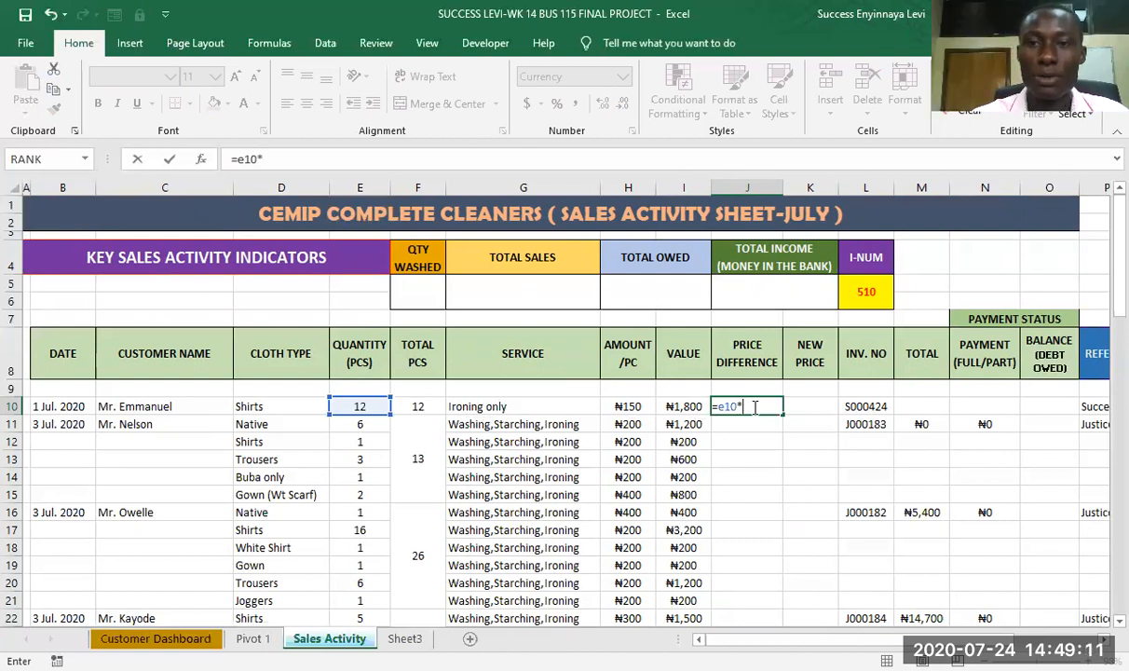
type("l5")
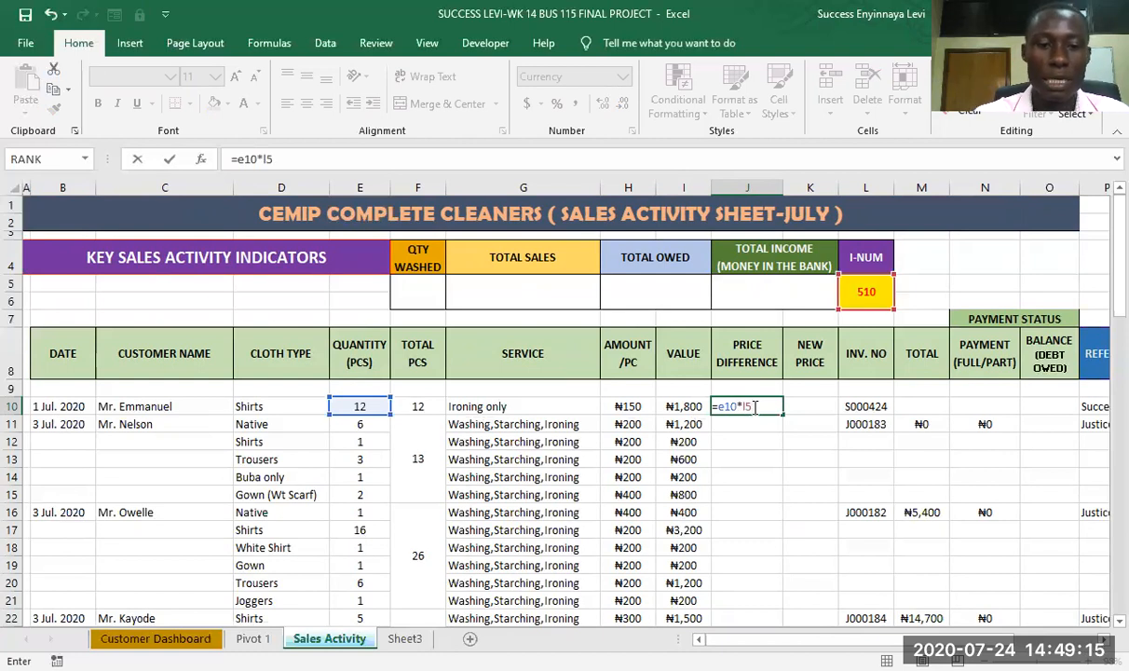
key("F4")
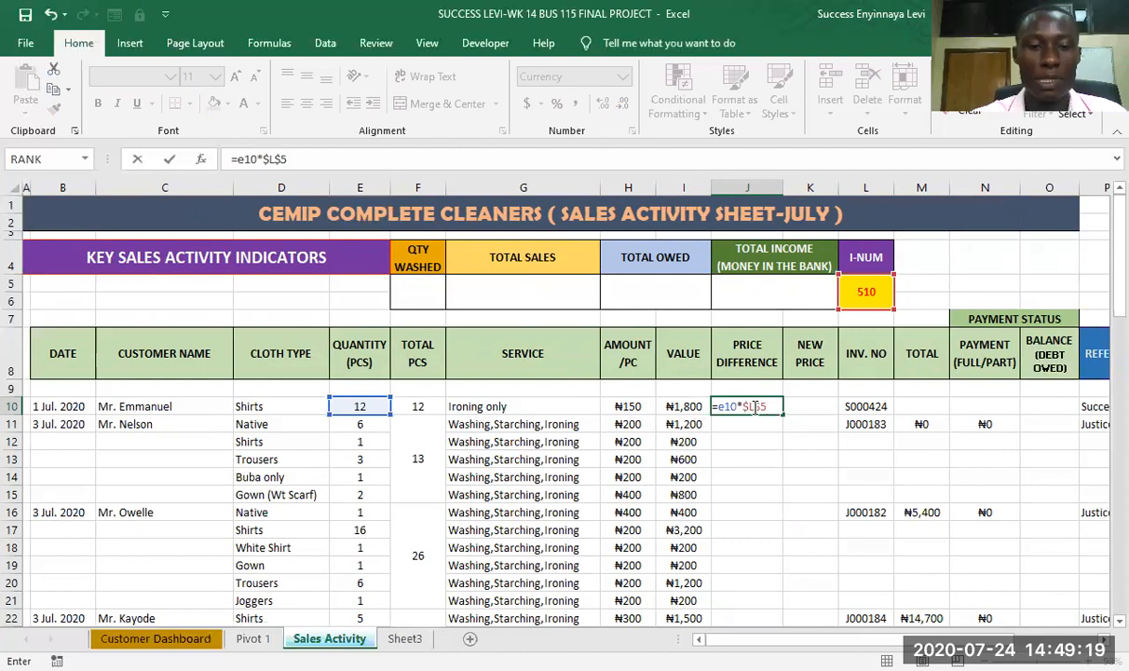
type(")")
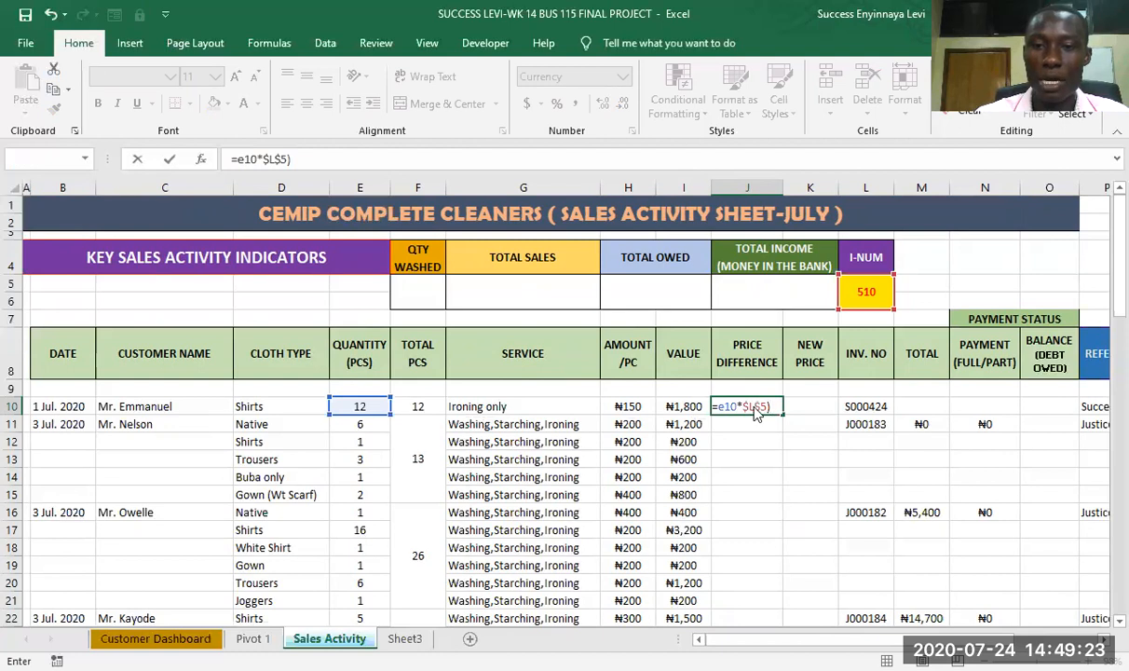
key("Return")
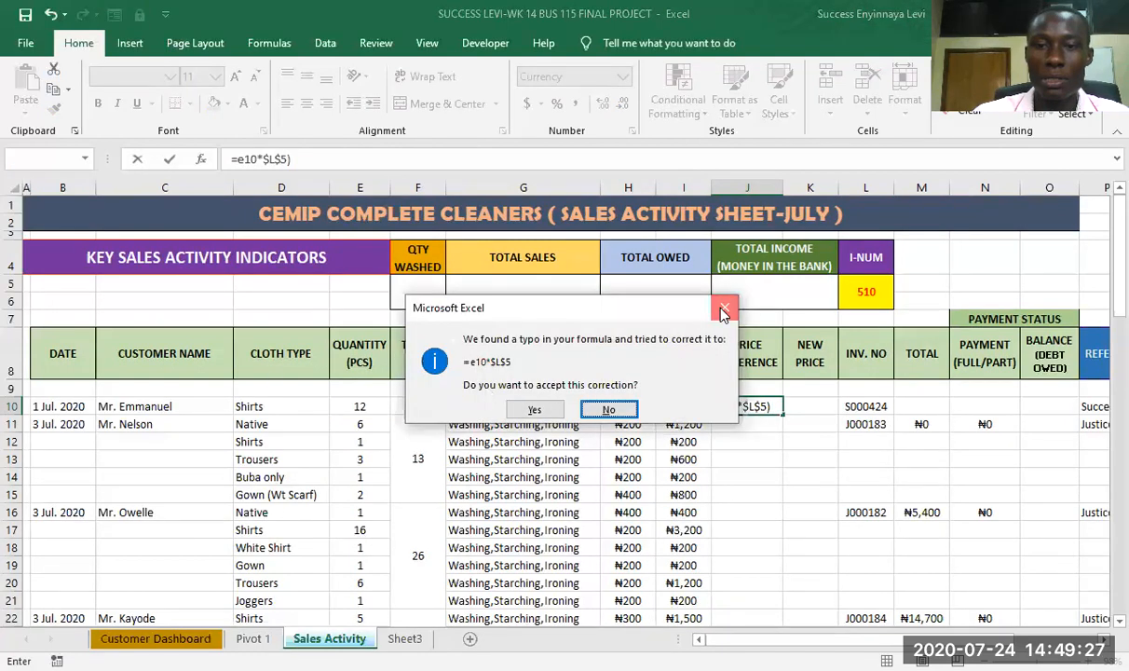
left_click(609, 409)
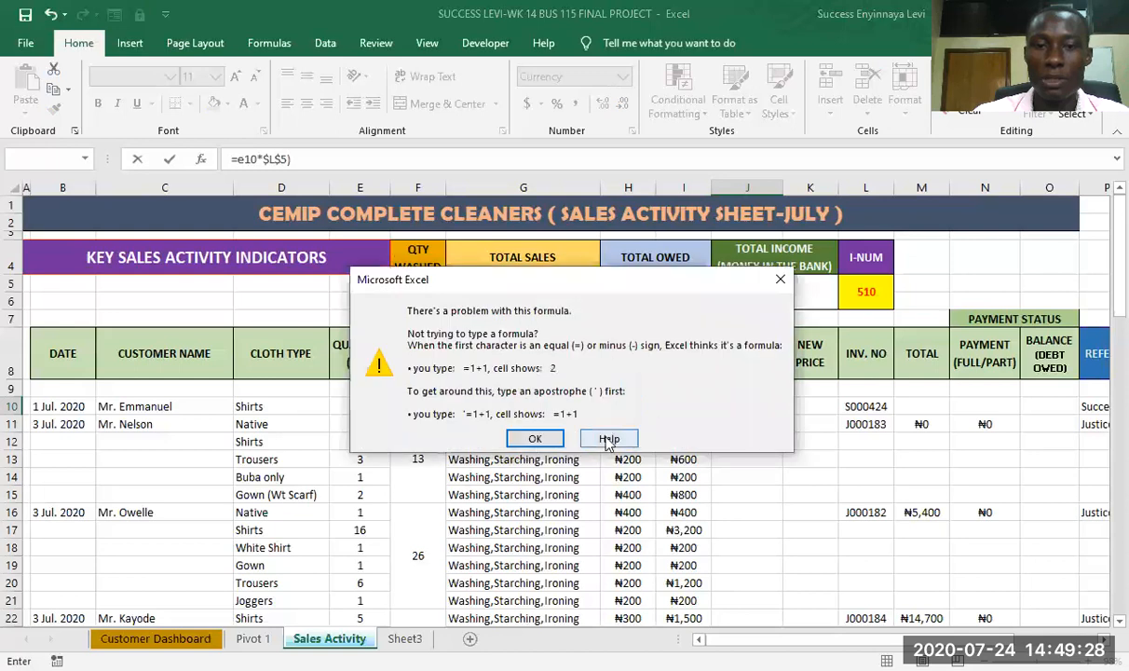
left_click(535, 439)
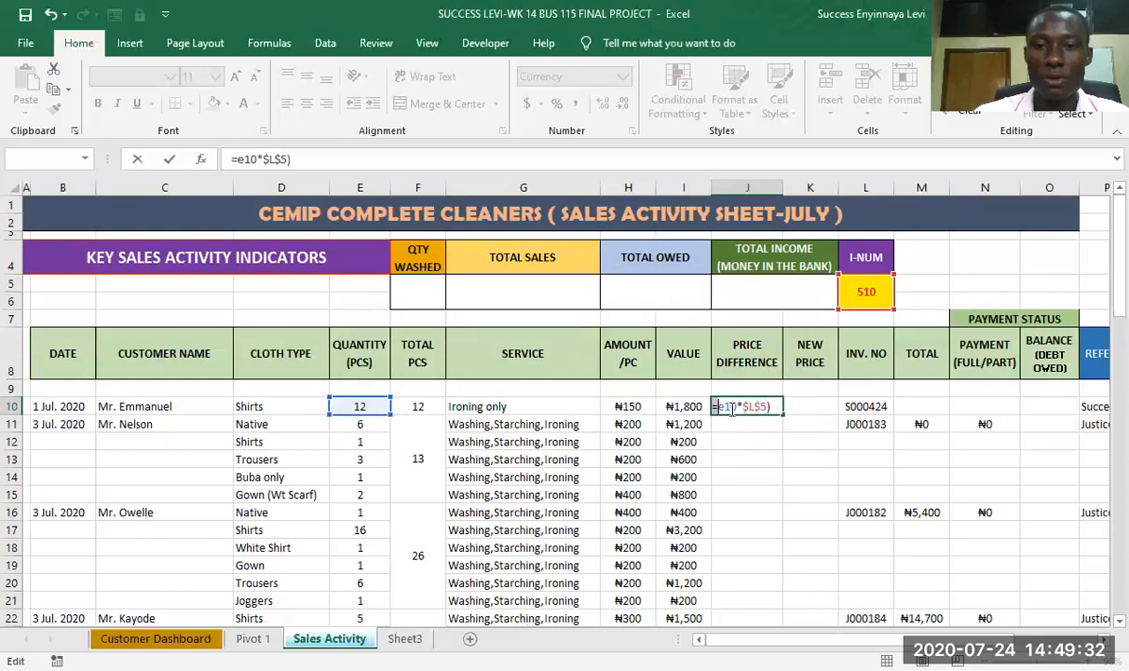
- Correct and complete the Price Difference formula in J10 as =(E10*$L$5)/I10
left_click(717, 406)
type("(")
left_click(778, 406)
type("/")
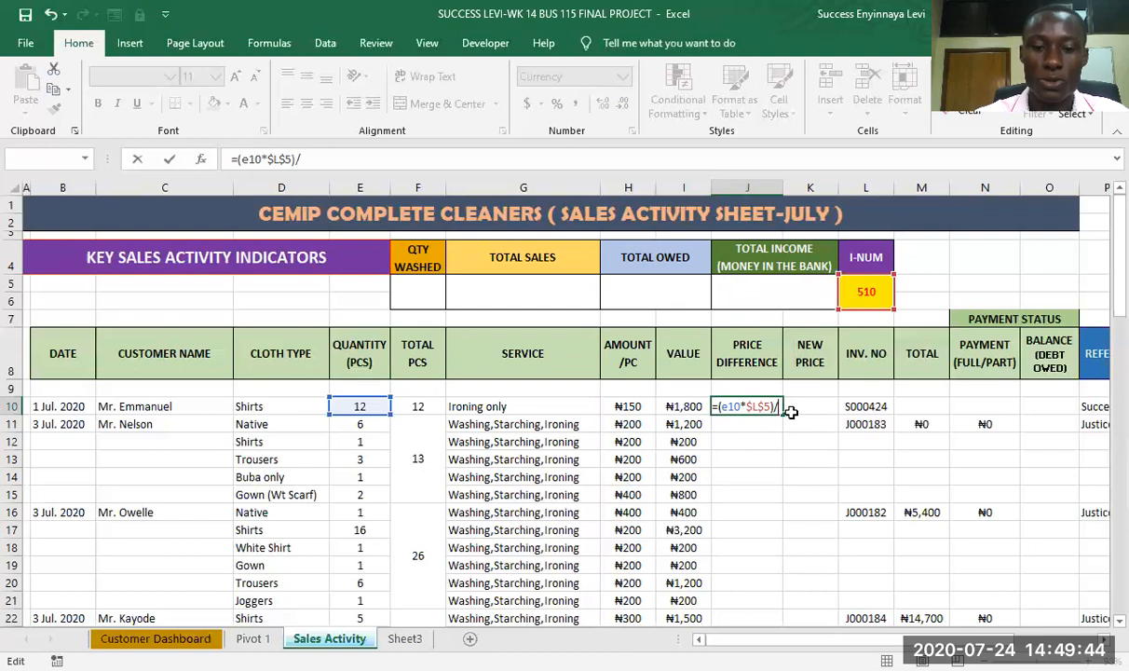
type("i10")
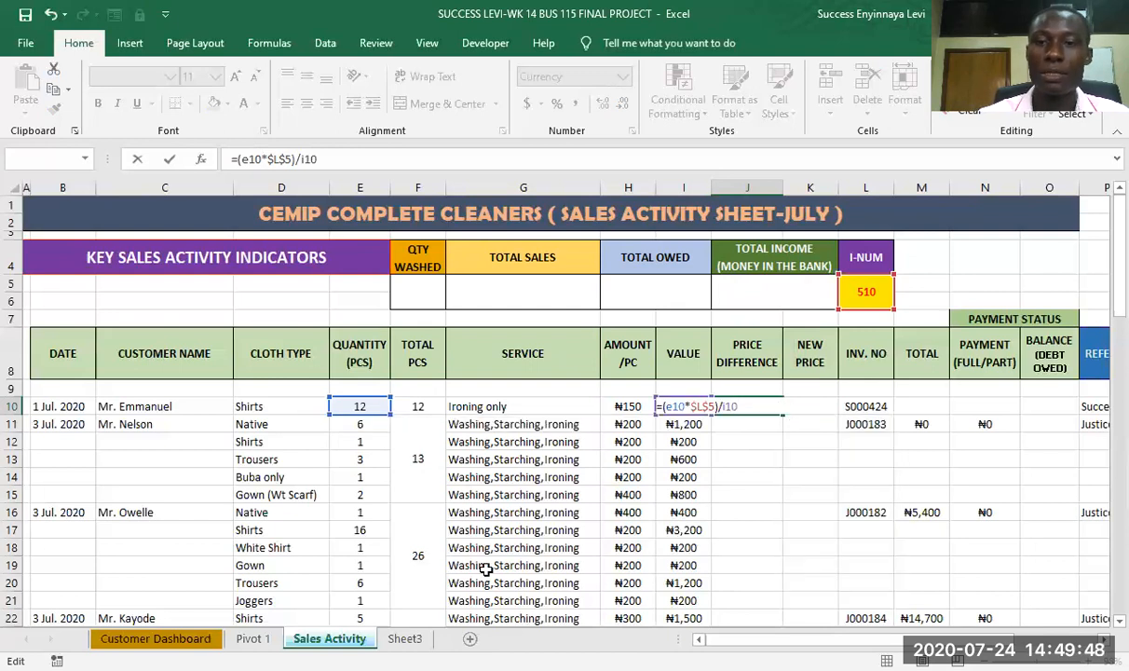
key("Return")
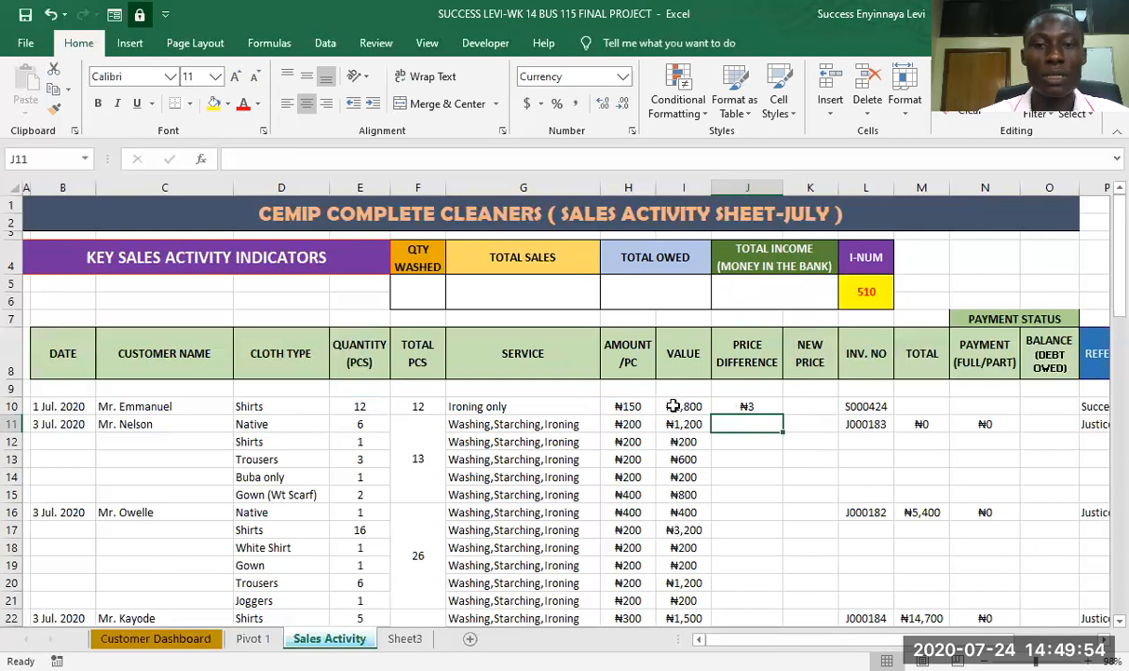
- Calculate the first order's New Price in K10 with the formula =I10-J10
left_click(811, 407)
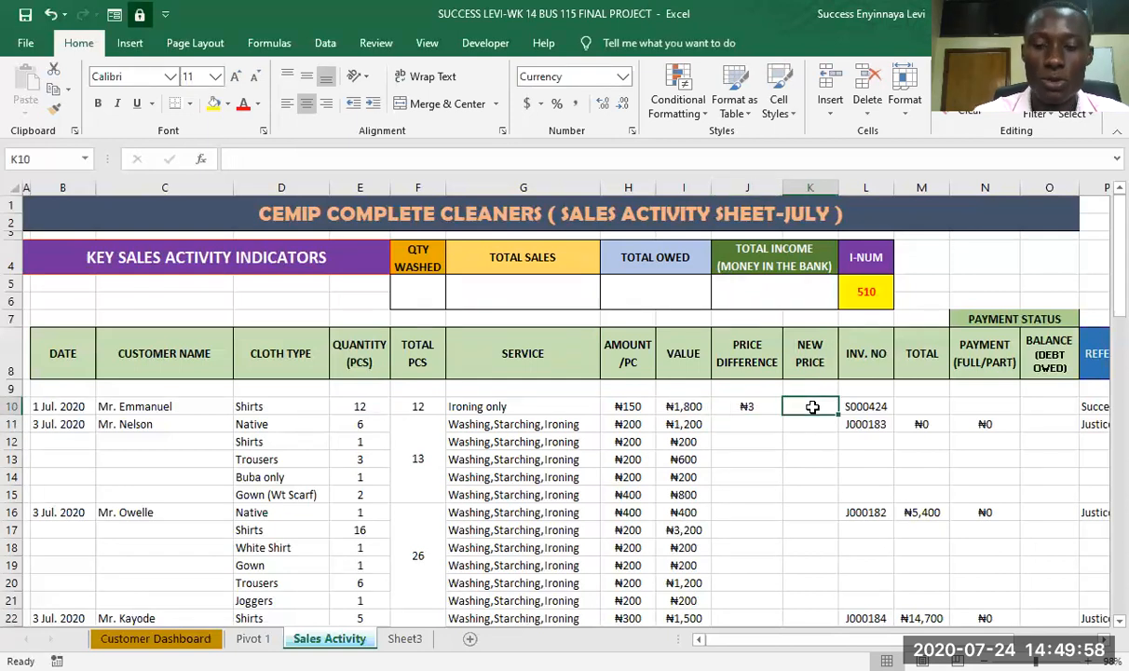
type("=")
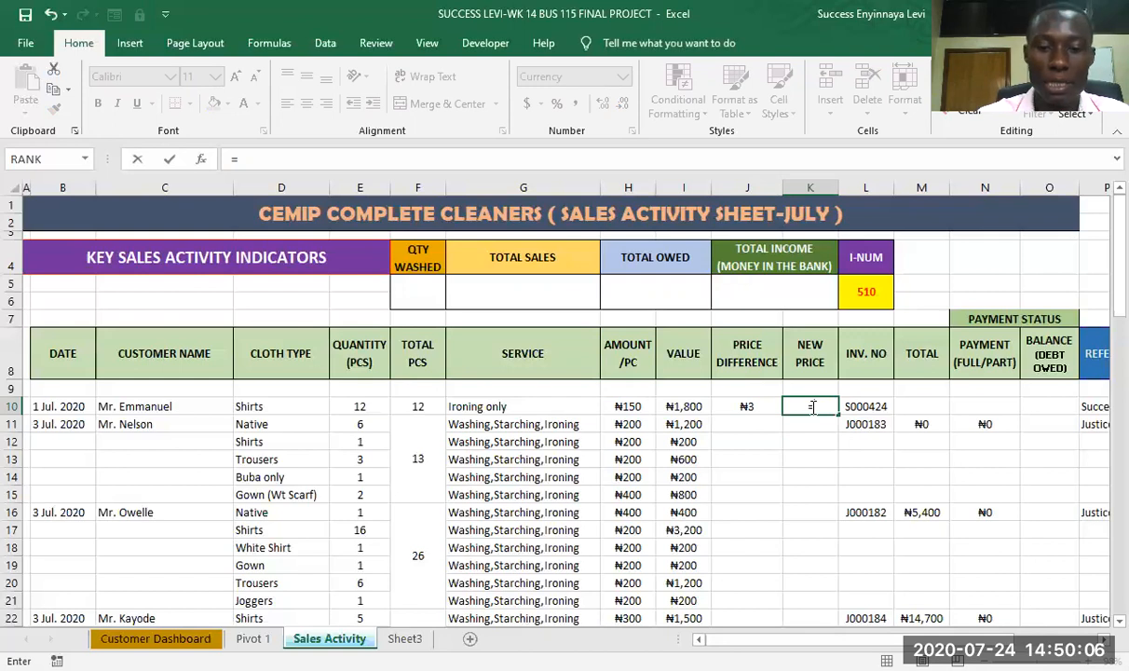
type("i10-")
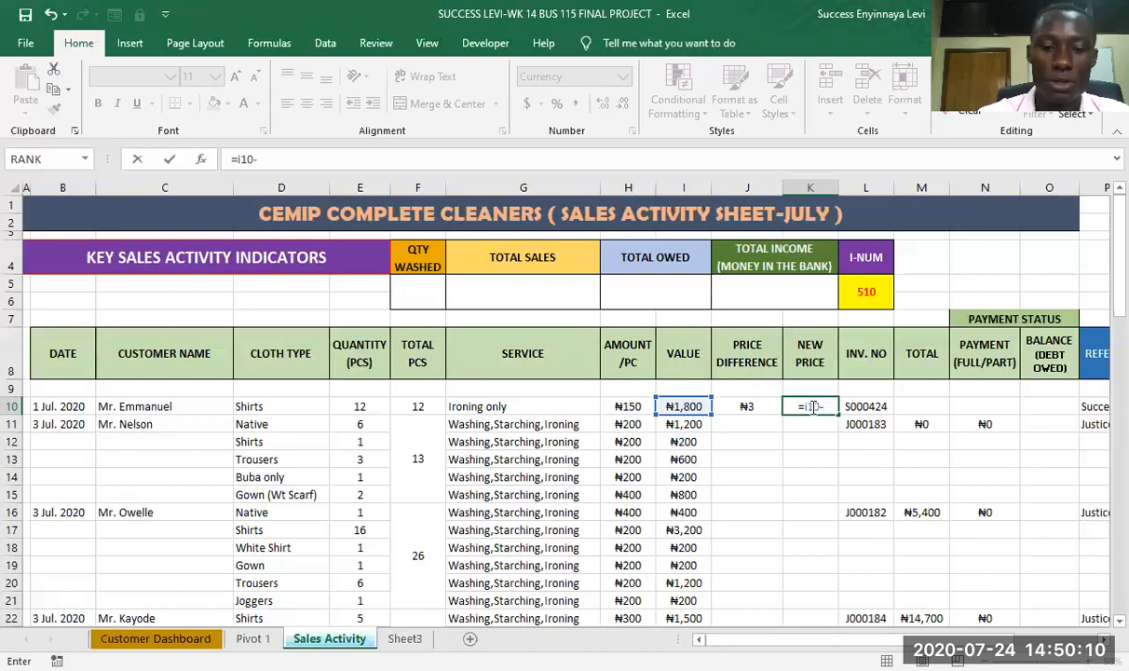
type("j10")
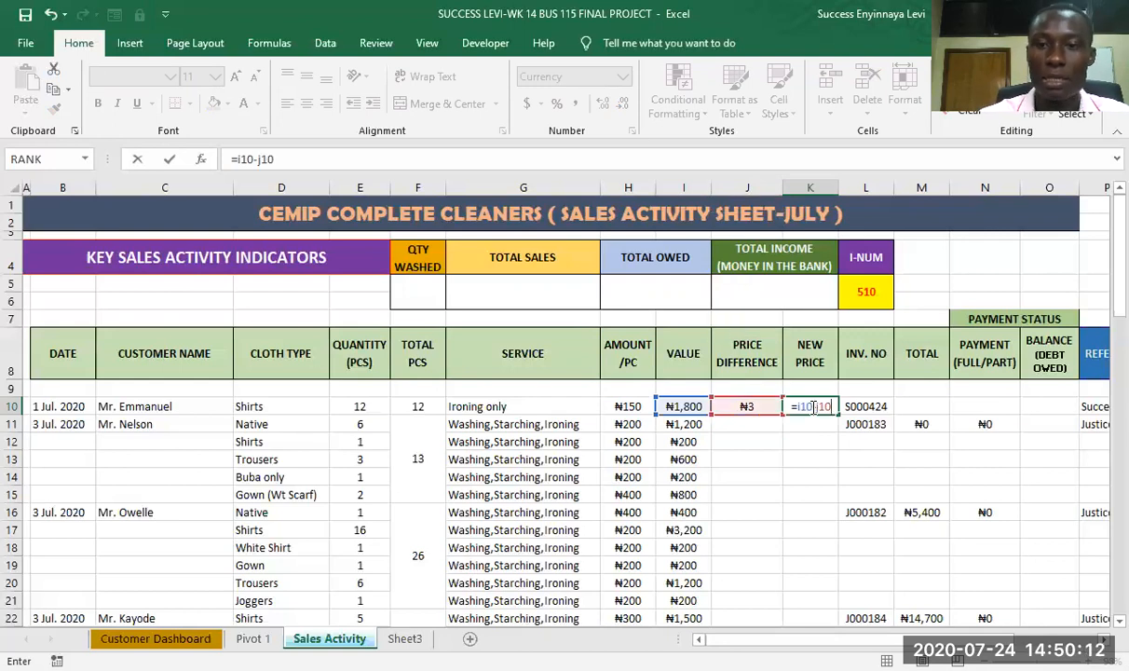
key("Return")
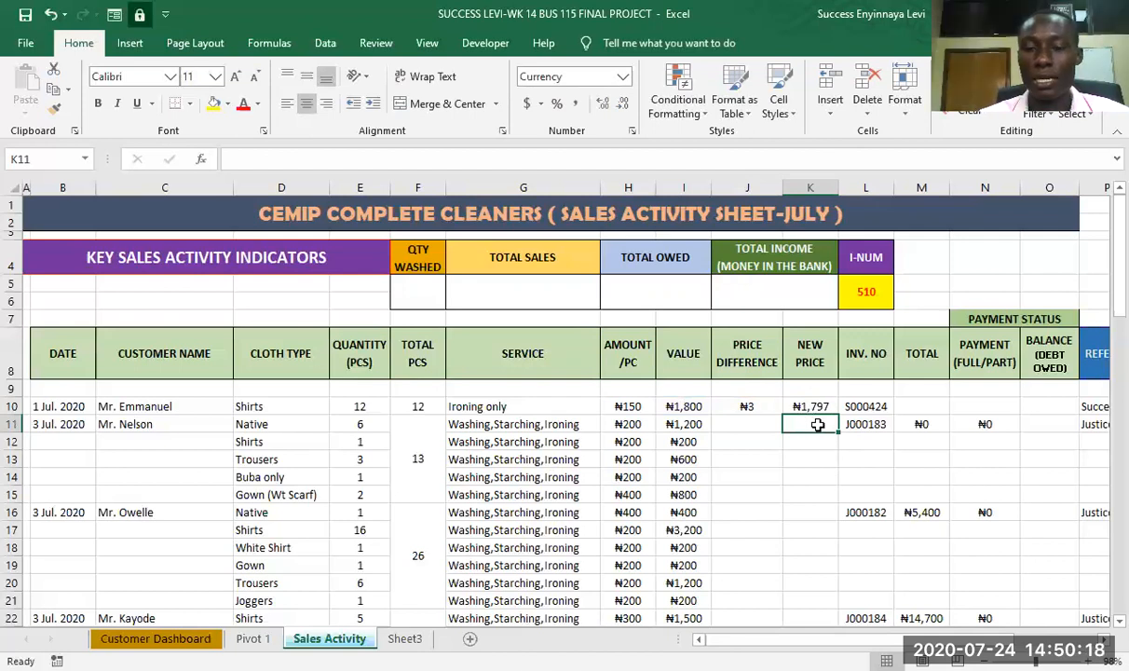
- Set the first order's Total in M10 to the new price with the formula =K10
left_click(936, 407)
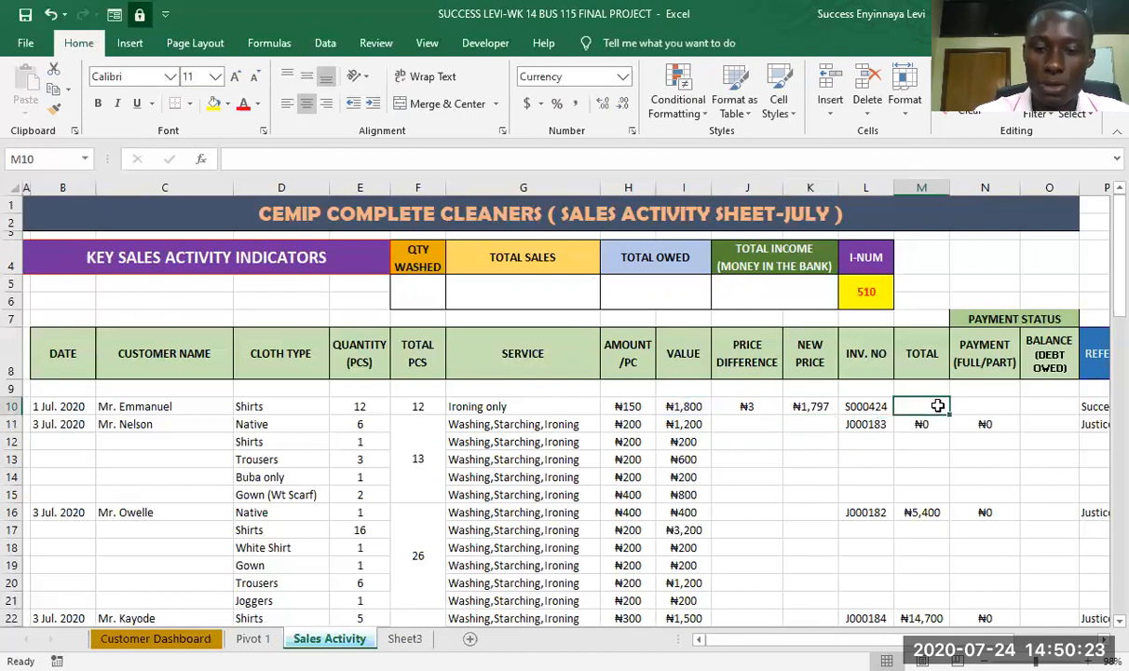
type("=")
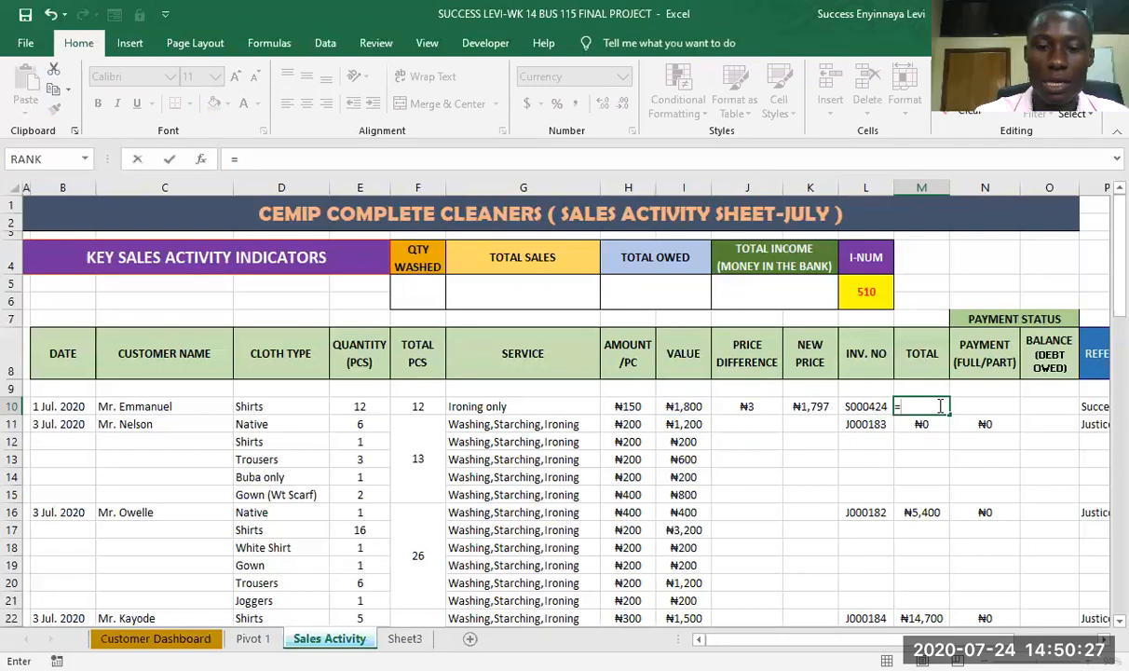
type("k10")
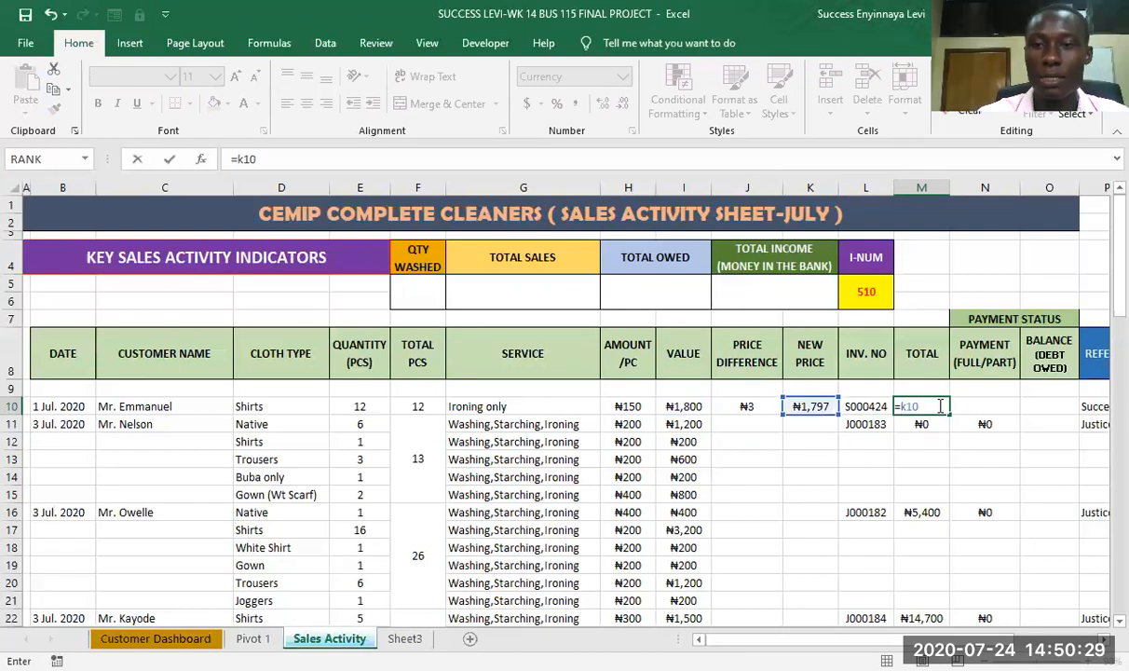
key("Return")
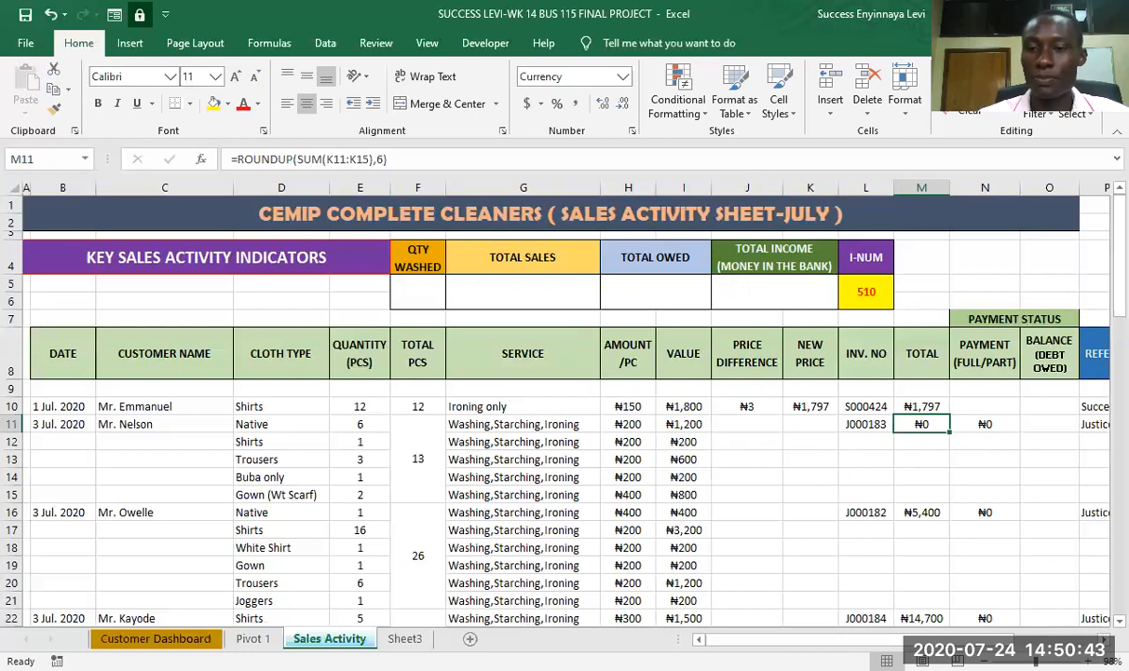
- Enter 0 as the first order's Payment (Full/Part) in N10
scroll(536, 400, "right", 2)
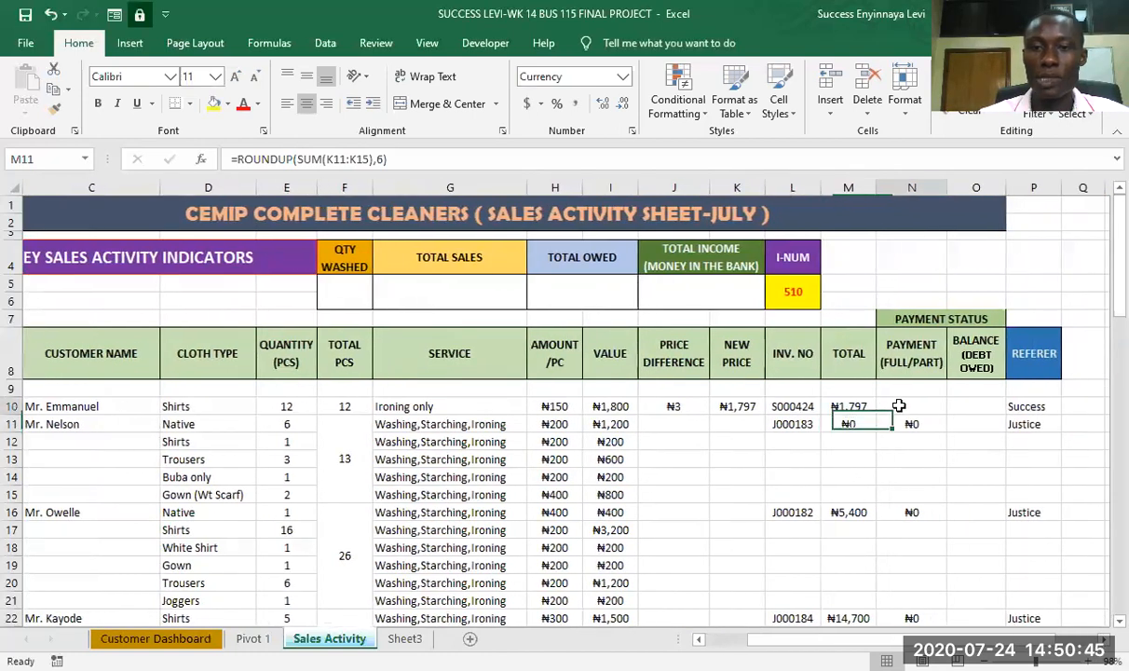
left_click(899, 407)
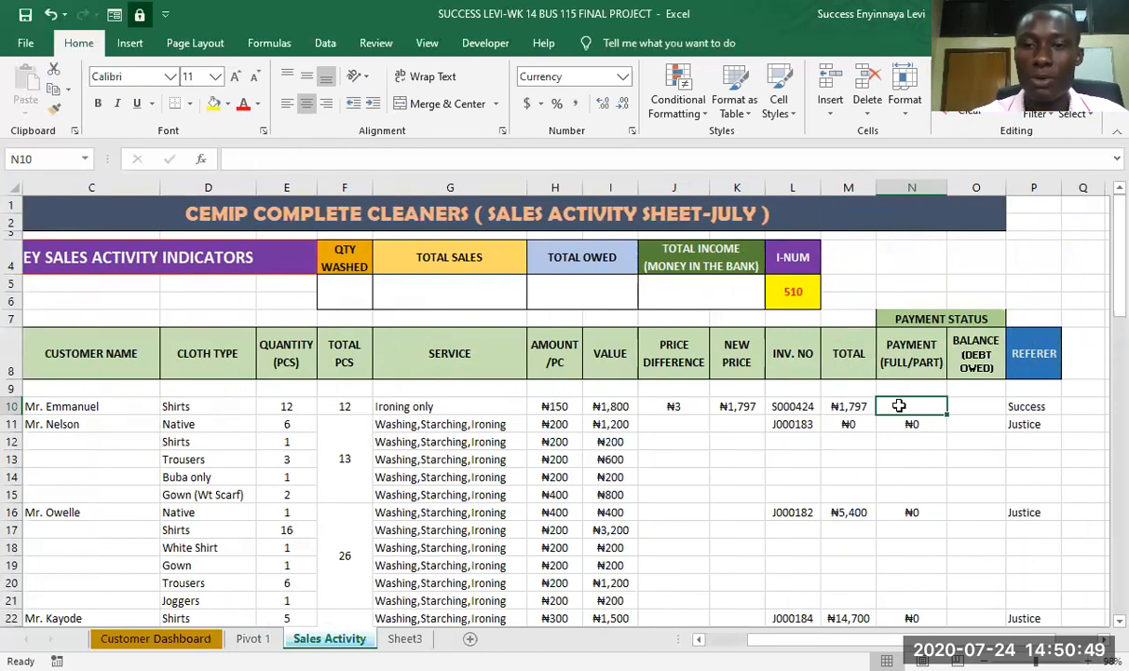
type("0")
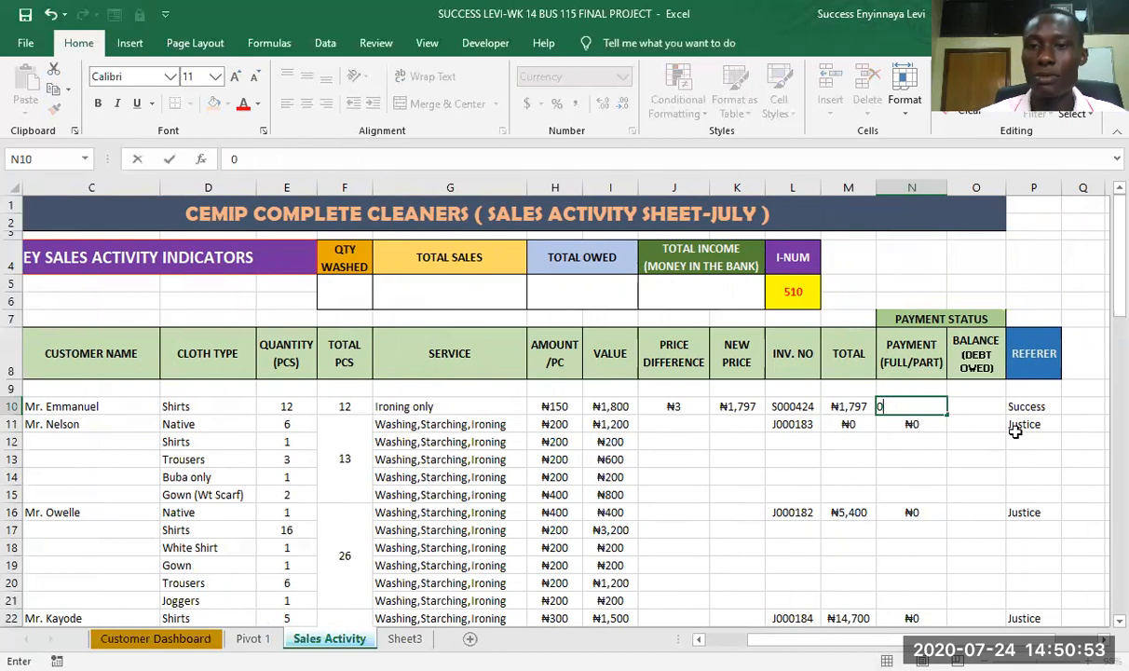
- Calculate the first order's Balance (Debt Owed) in O10 with the formula =N10-M10
left_click(982, 403)
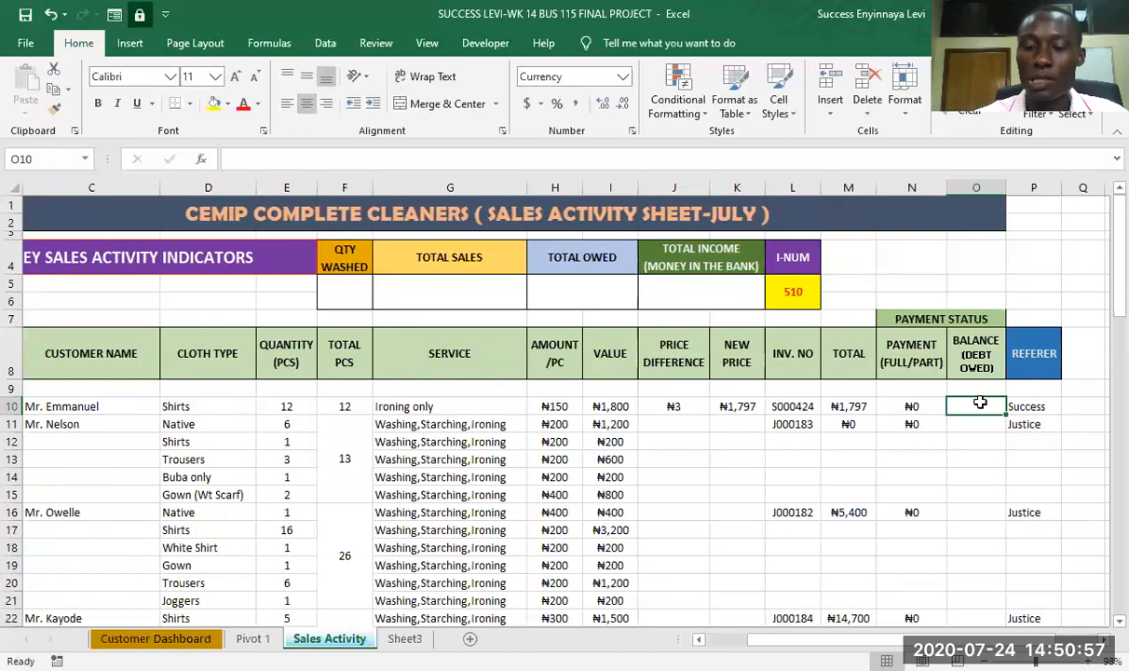
type("=")
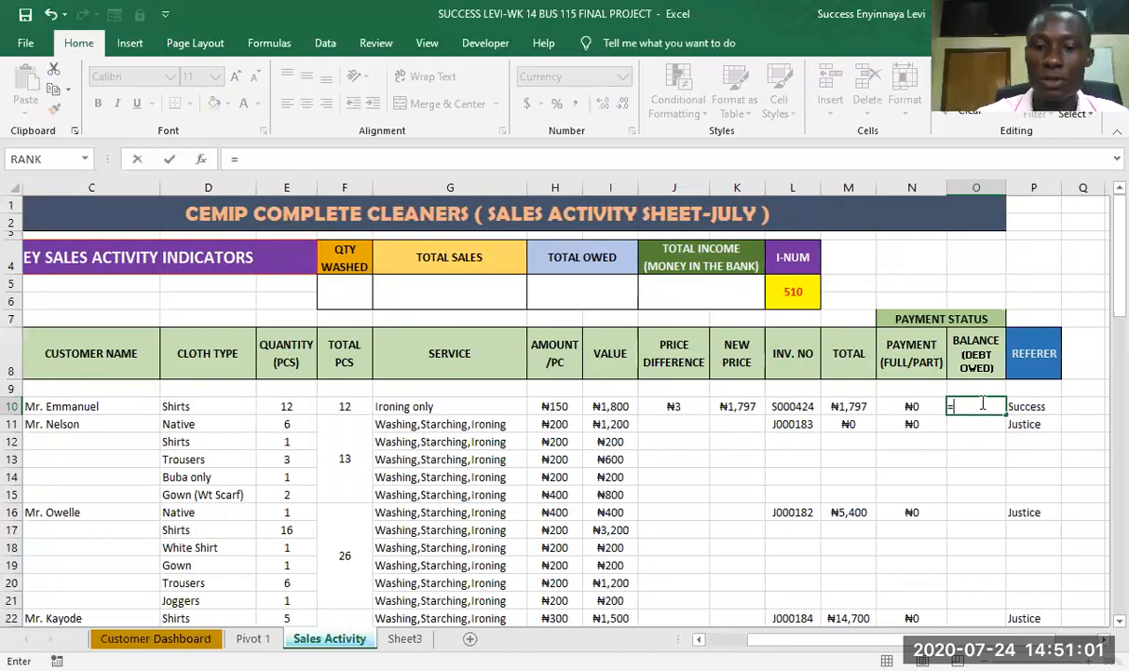
type("n10")
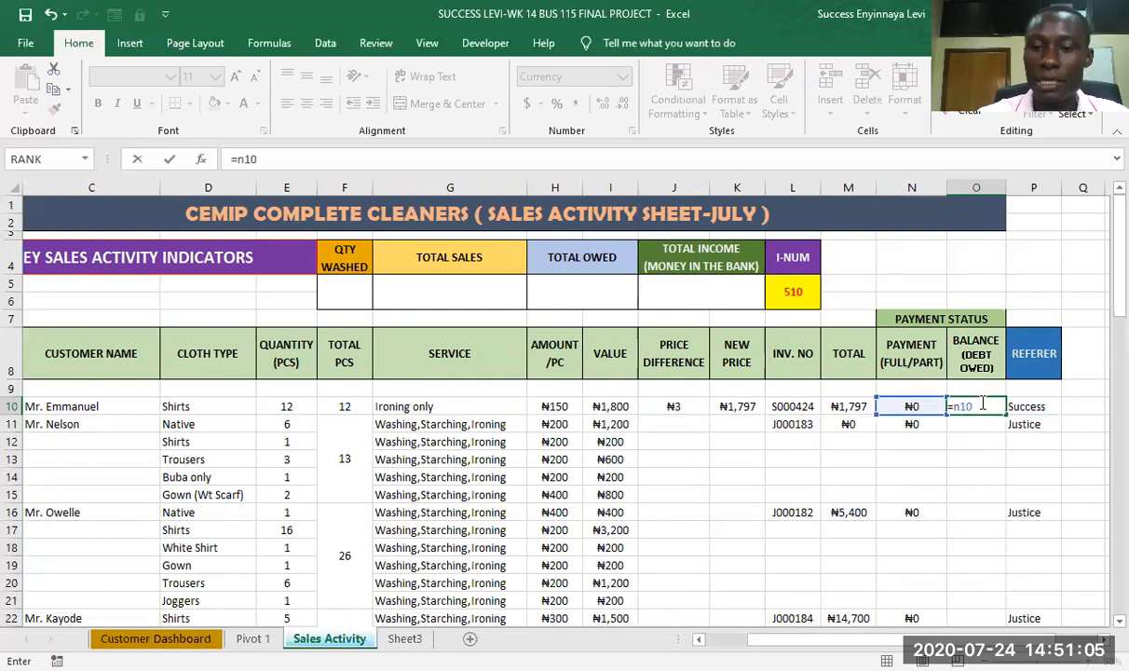
type("-")
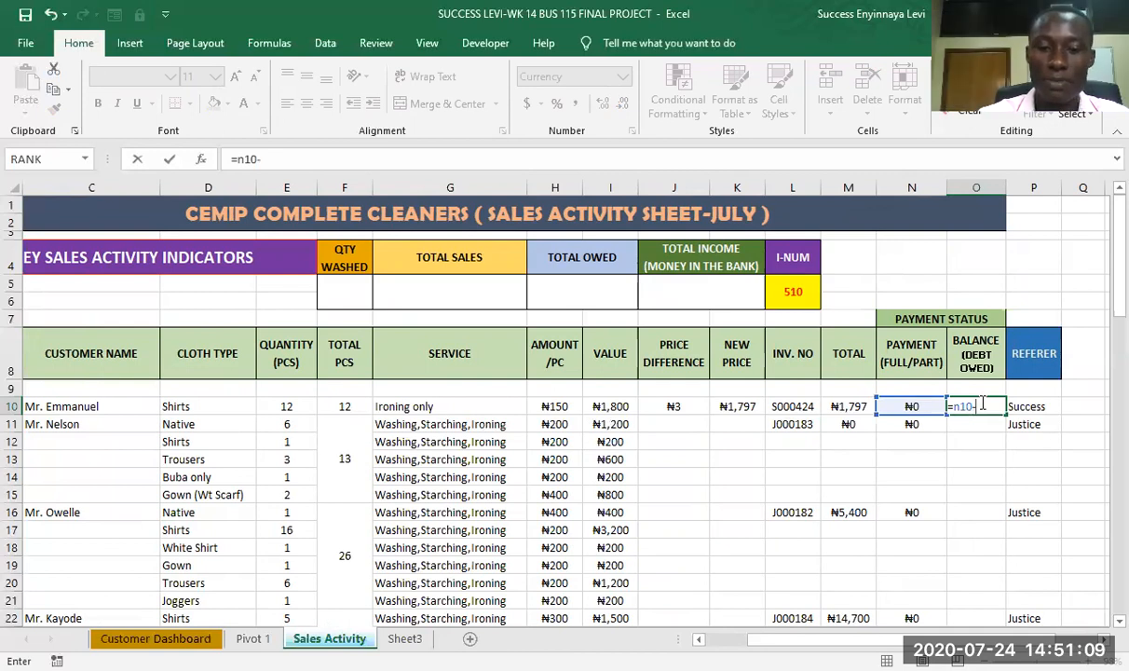
type("m10")
key("Return")
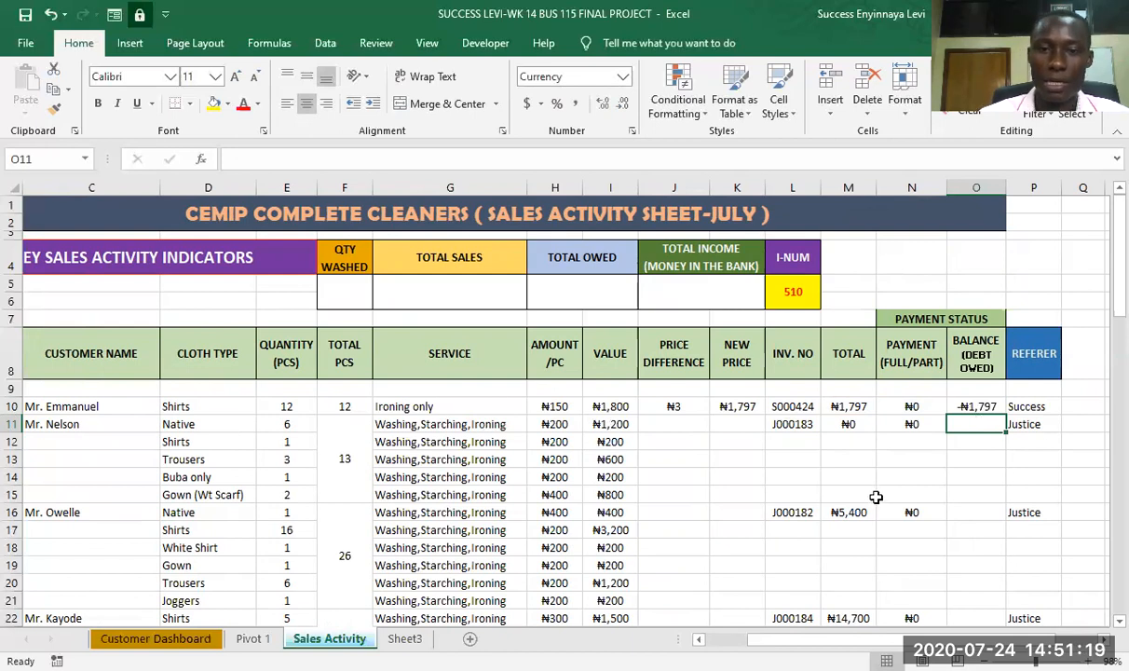
- Fill the Price Difference formula in J10 and the New Price formula in K10 down through all the order rows
left_click(675, 404)
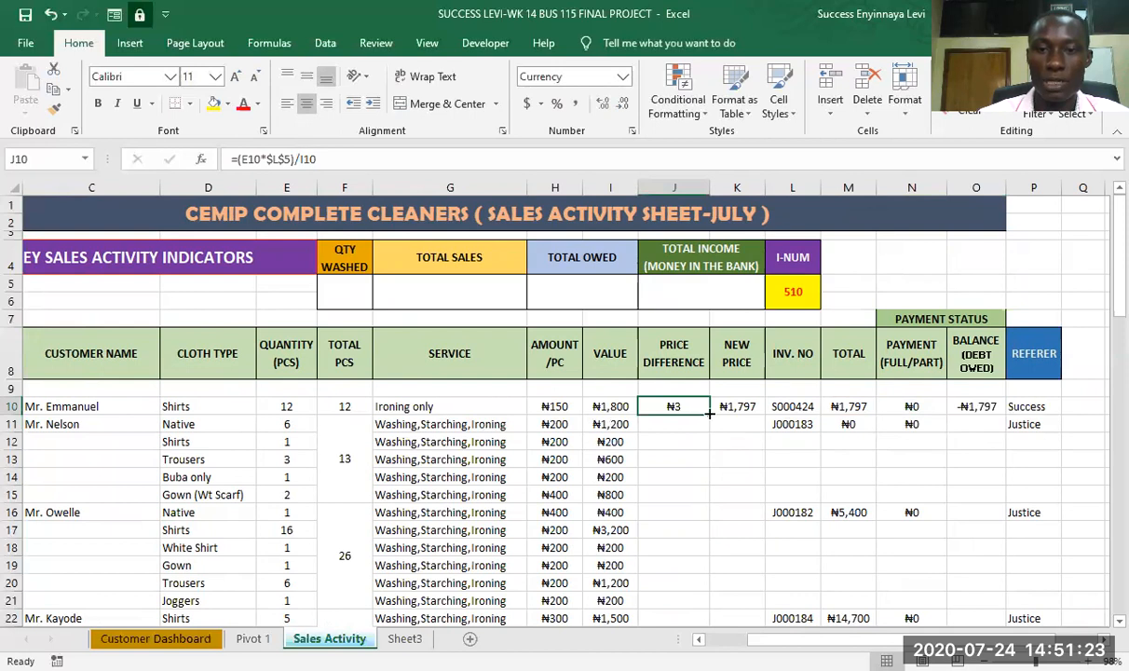
double_click(708, 413)
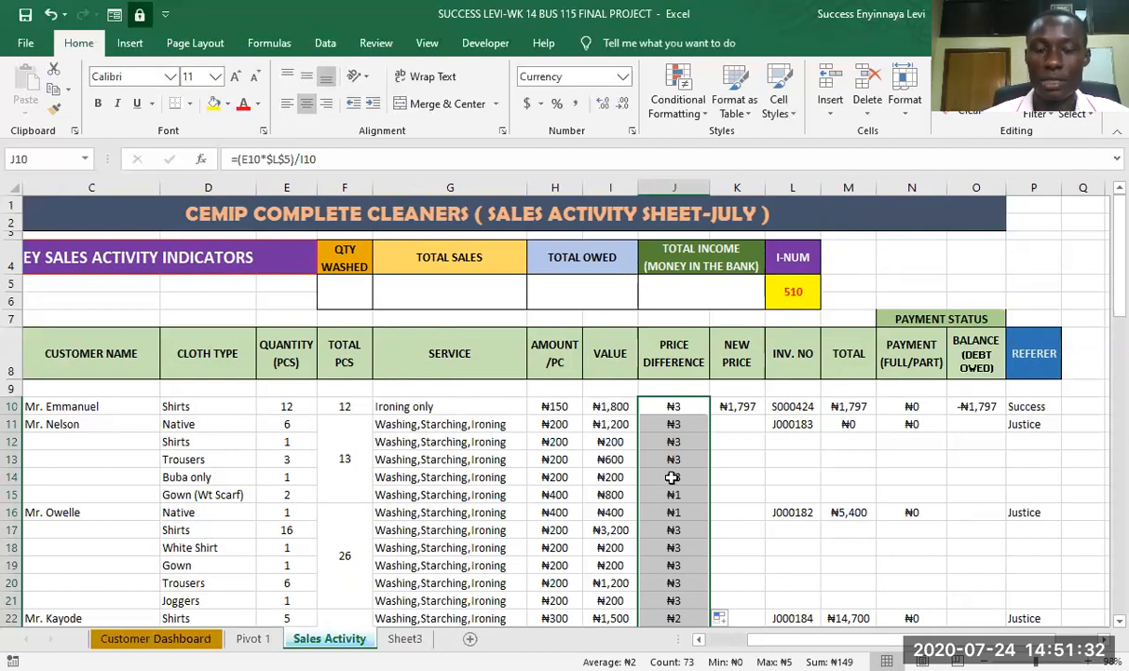
left_click(731, 407)
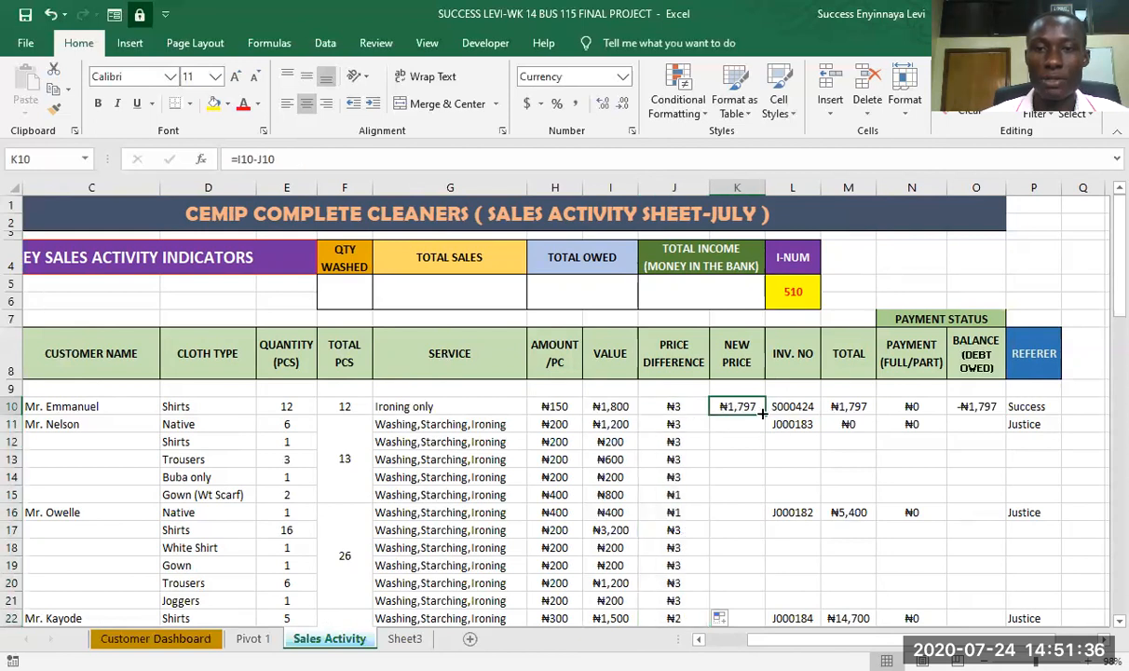
double_click(763, 413)
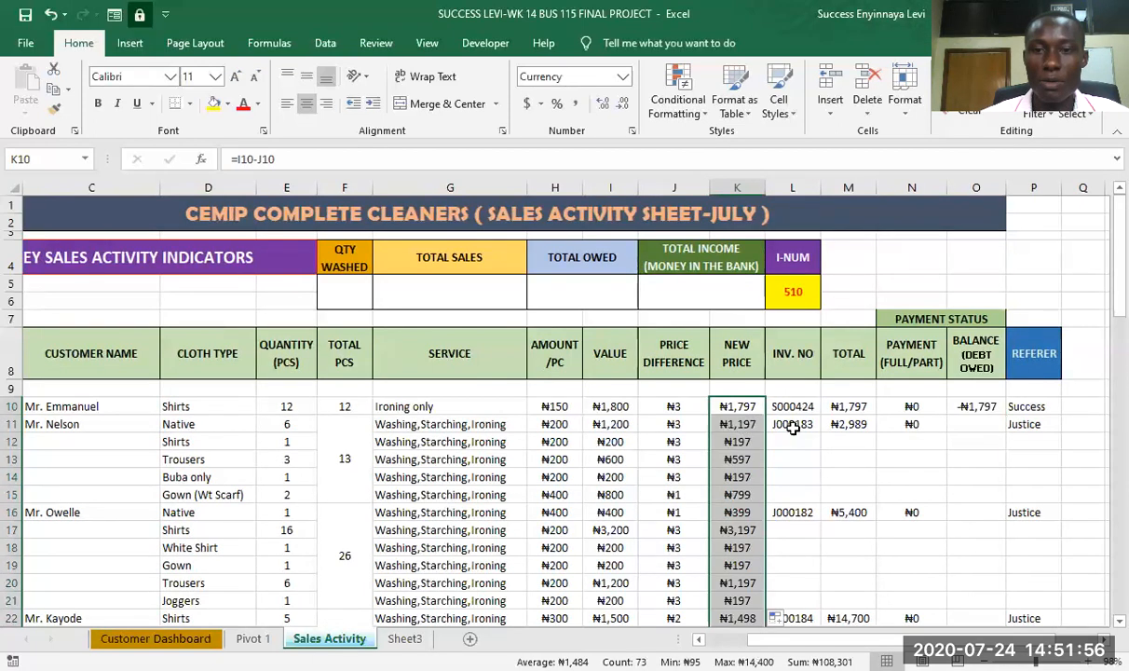
- Check the second order's Total in M11 and enter 0 as its Payment (Full/Part) in N11
left_click(853, 422)
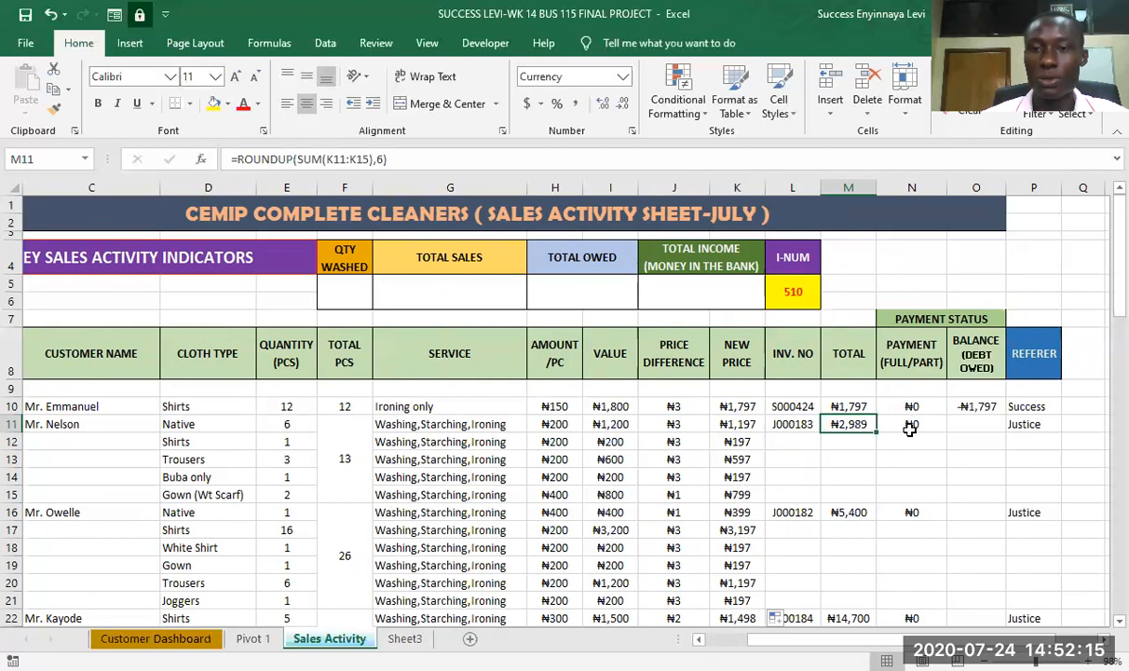
left_click(912, 426)
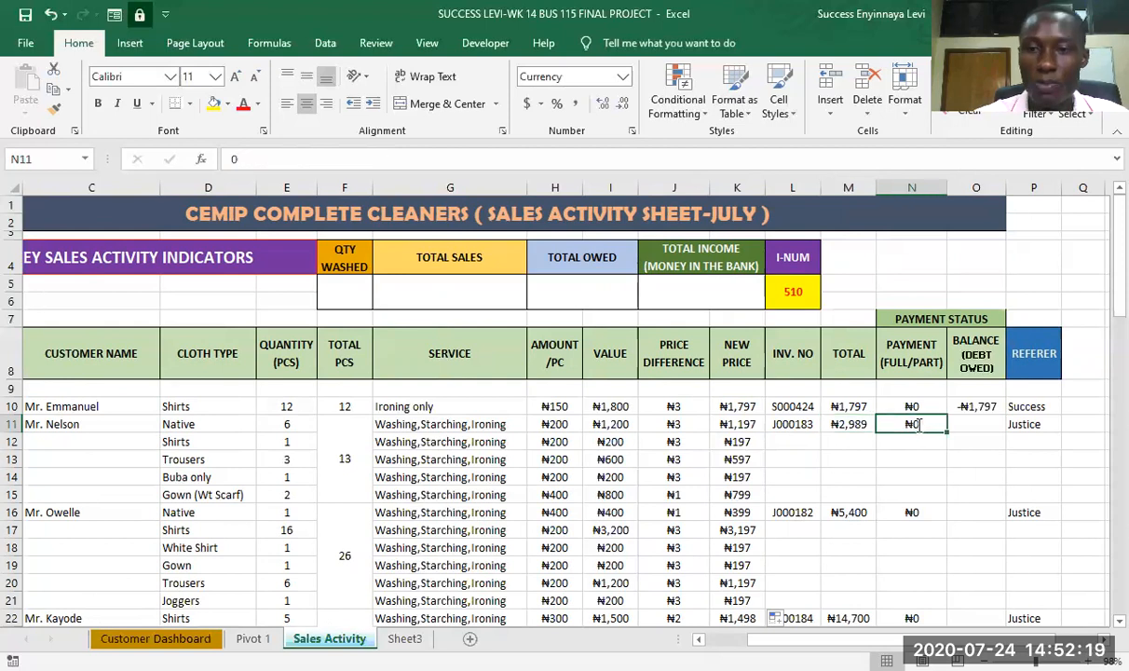
type("0")
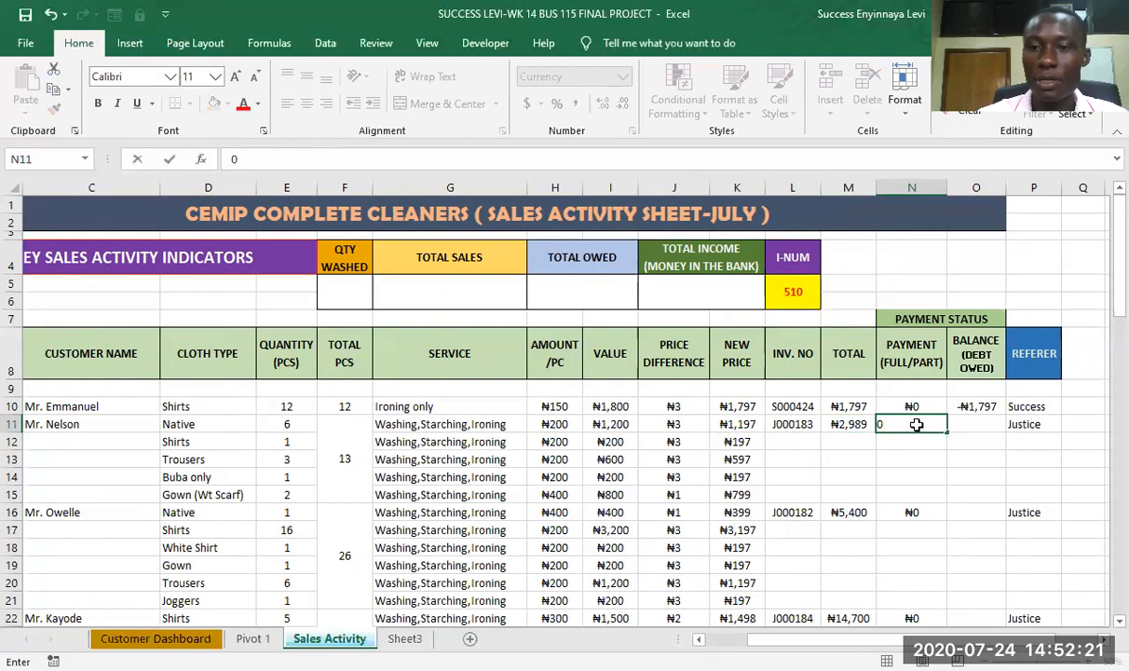
key("Return")
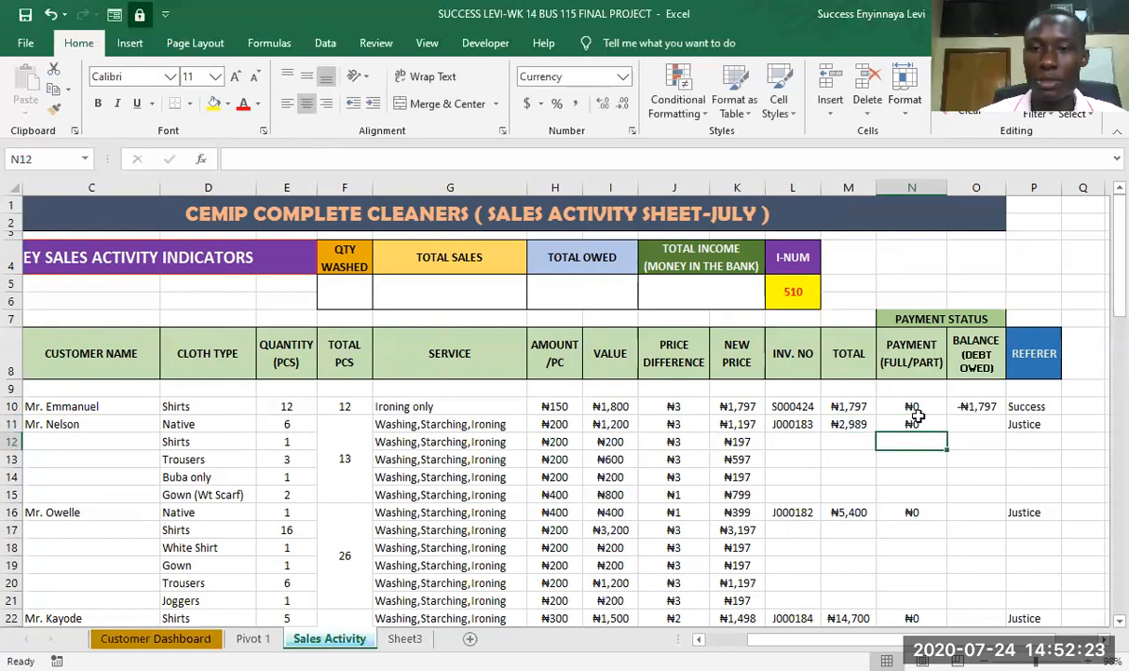
- Fill the Balance (Debt Owed) formula from O10 down to the second order's cell O11
left_click(975, 423)
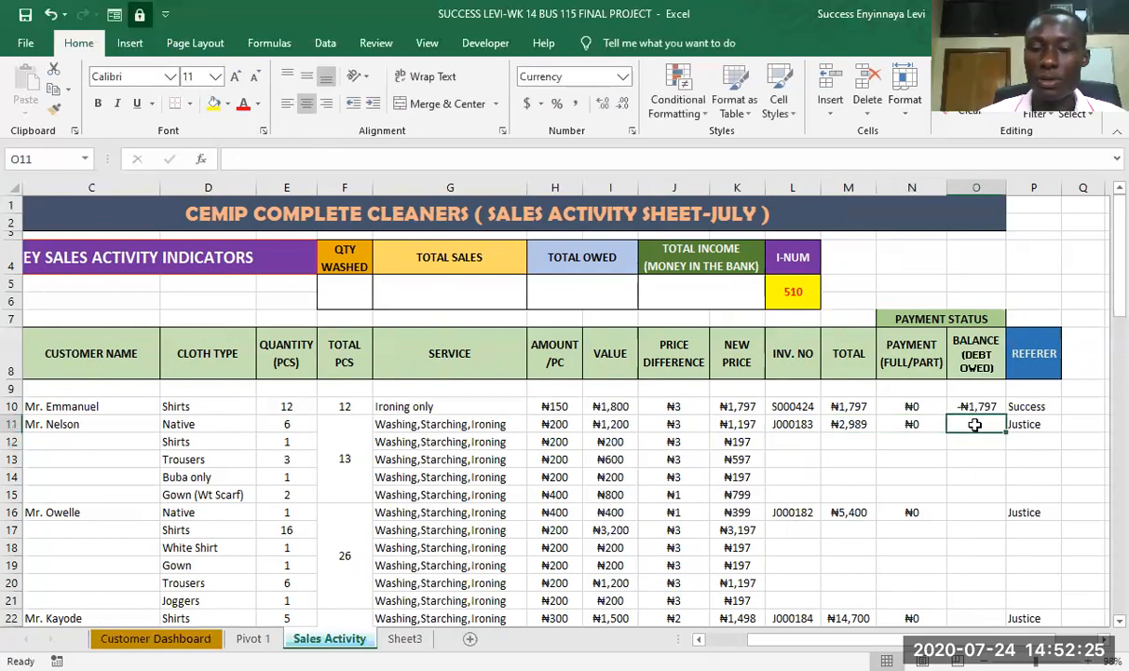
left_click(952, 406)
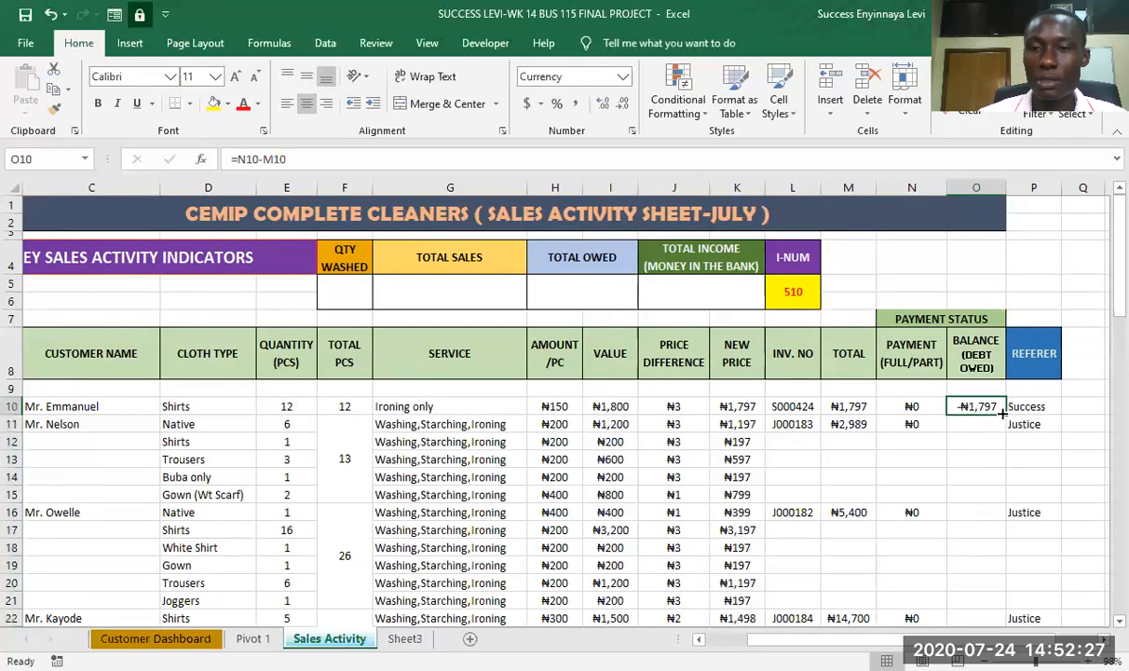
left_click(1000, 422)
left_click(988, 406)
left_click_drag(1006, 414, 1005, 432)
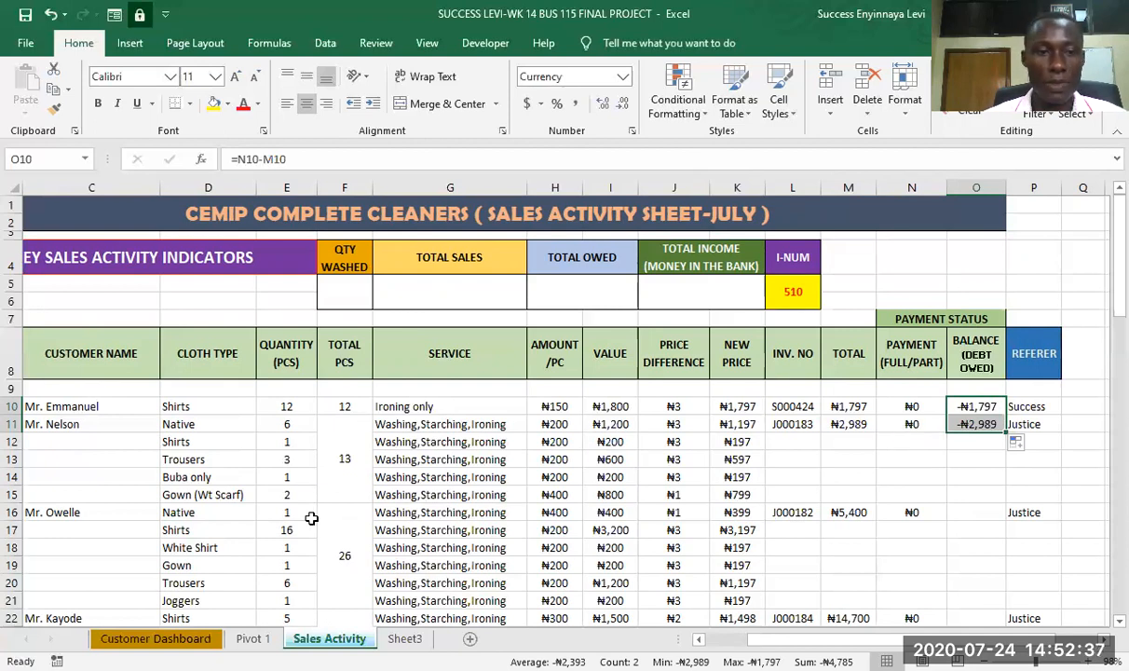
- Calculate the third order's Balance (Debt Owed) in O16 with the formula =N16-M16
scroll(600, 532, "down", 1)
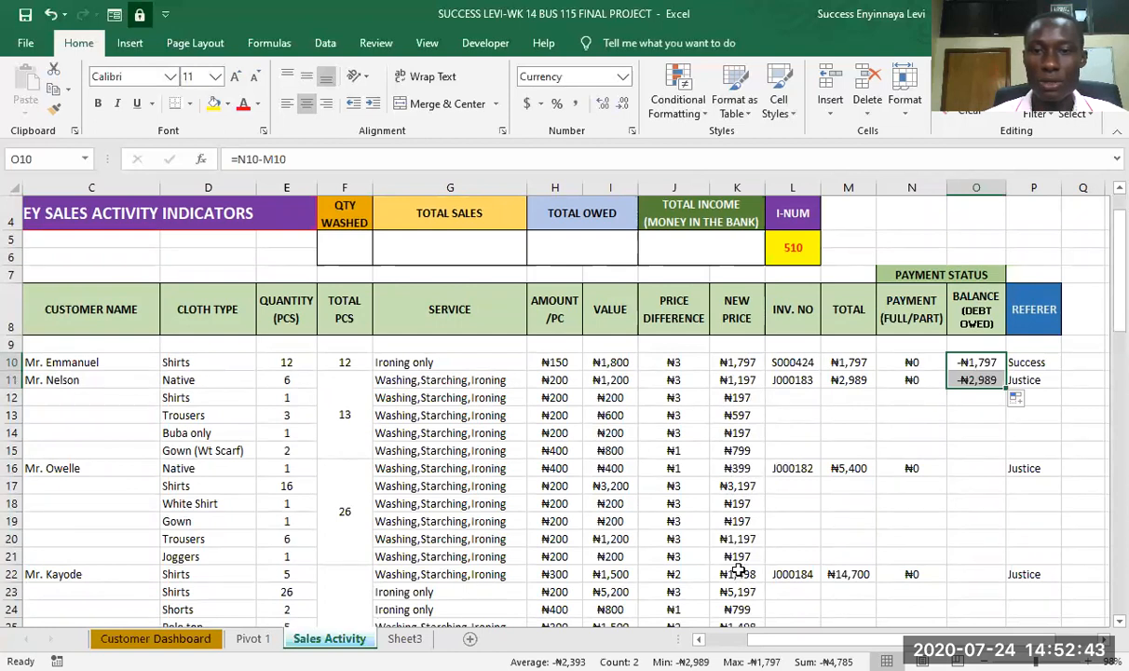
left_click(856, 468)
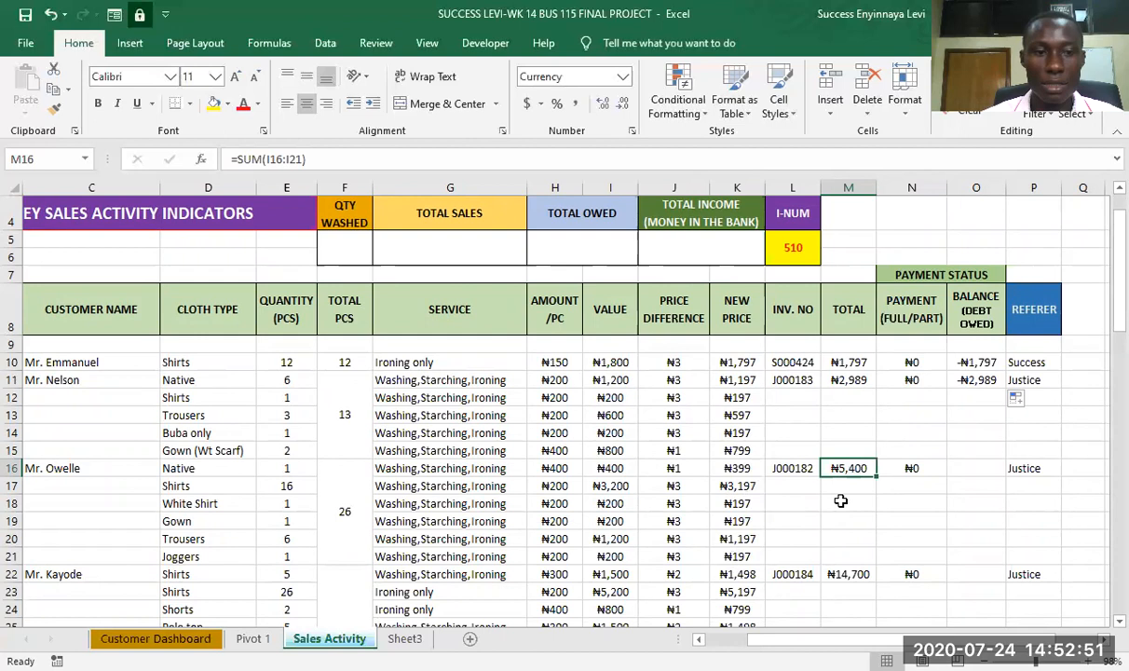
left_click(907, 468)
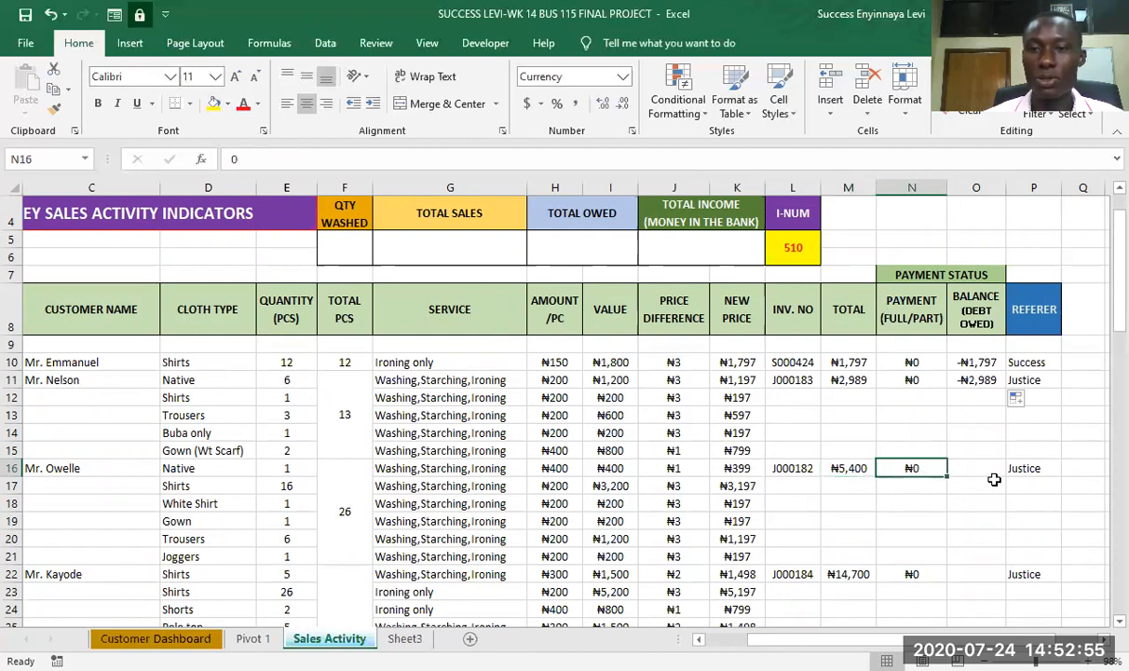
left_click(984, 467)
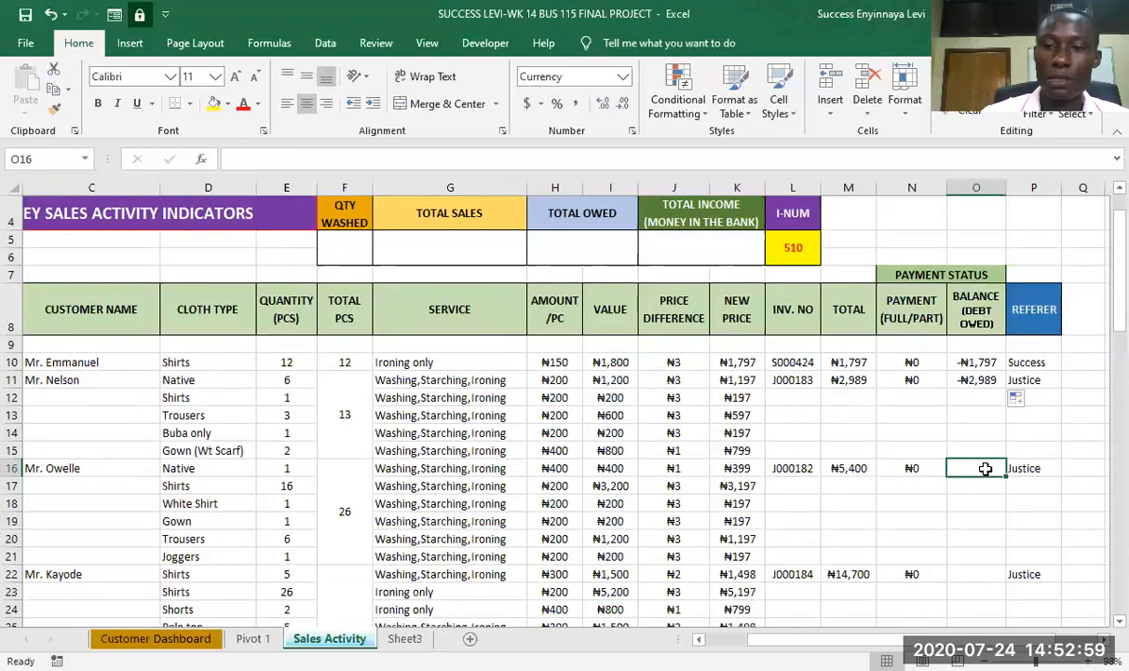
type("=")
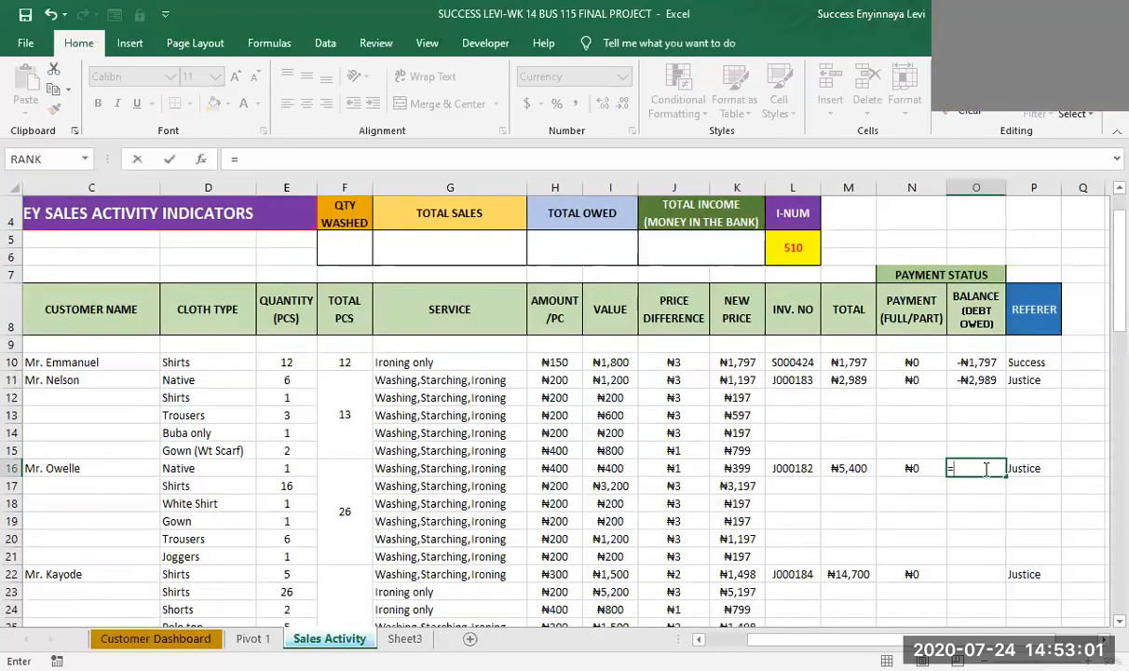
type("n")
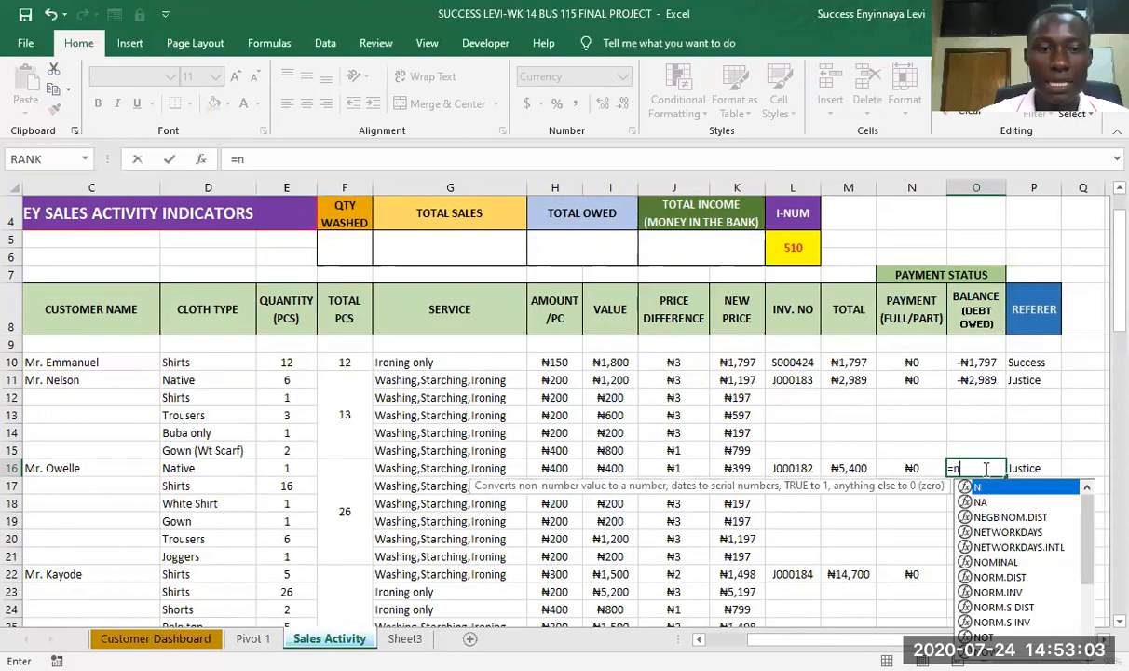
type("16")
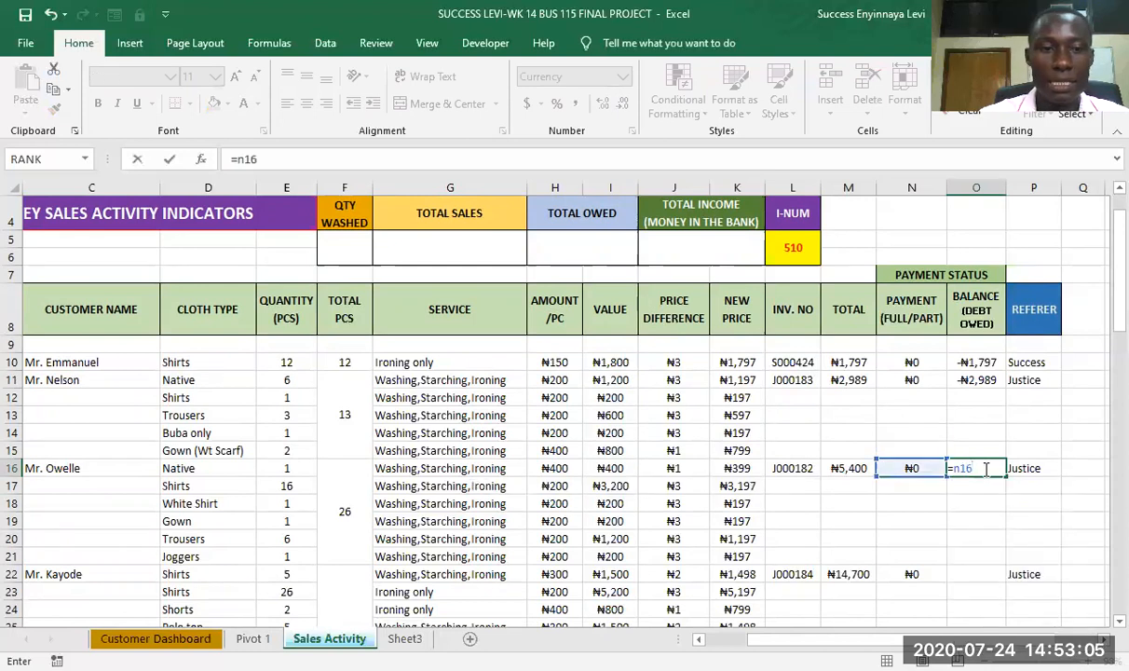
type("-m16")
key("Return")
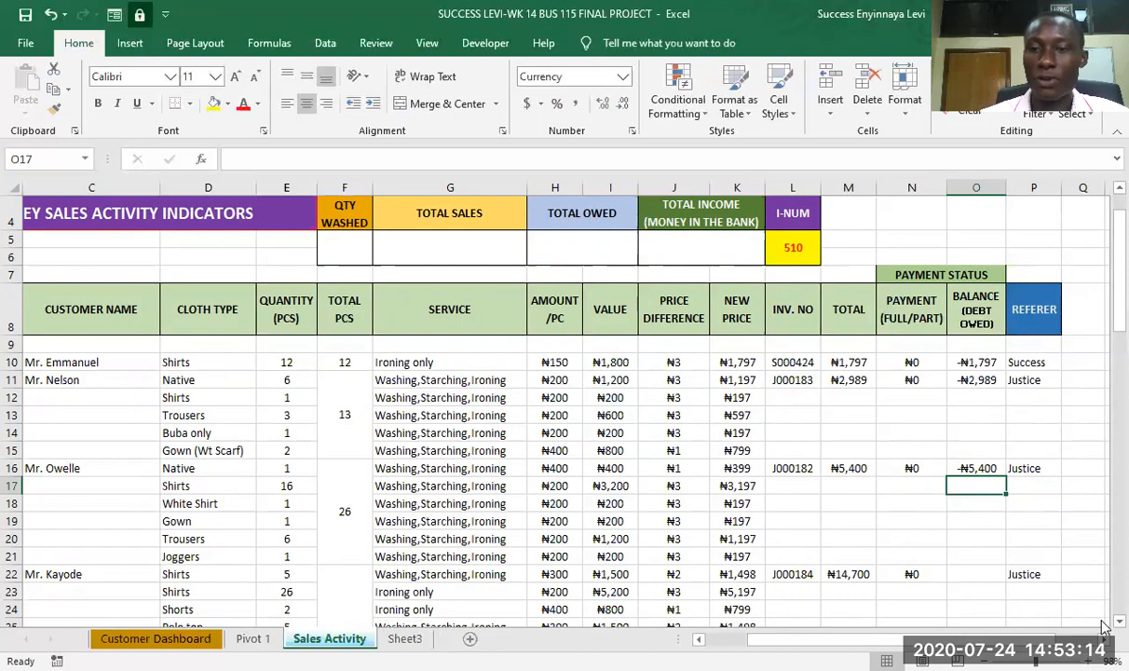
- Copy the Balance (Debt Owed) formula from O16 into O22 for the fourth order
scroll(1103, 624, "down", 2)
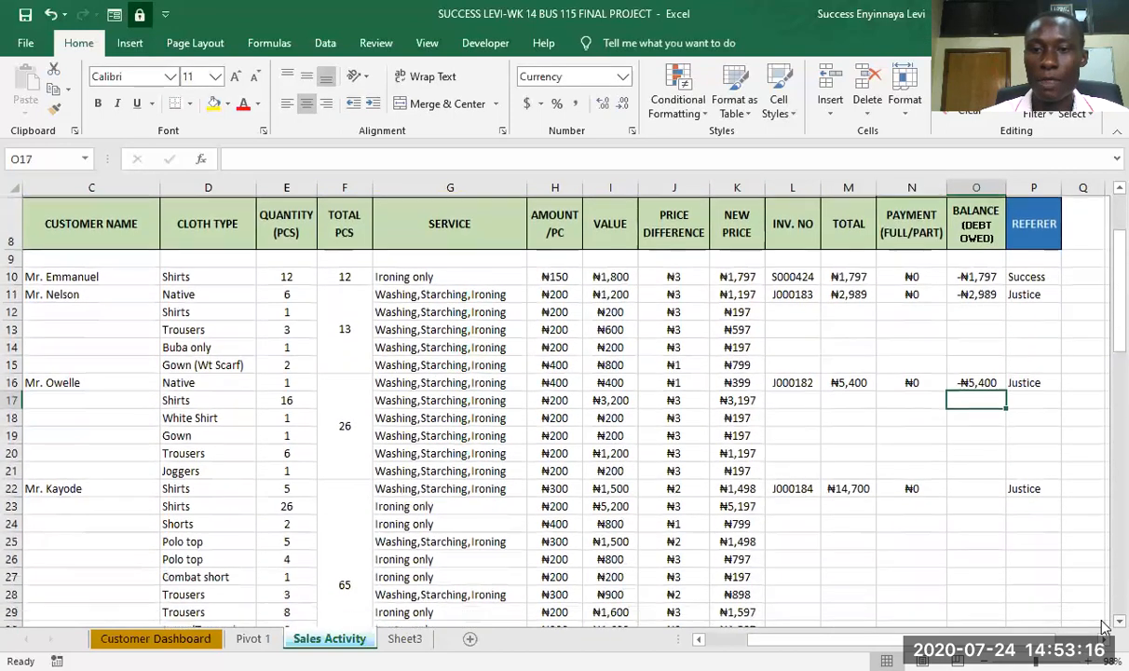
scroll(1103, 627, "down", 1)
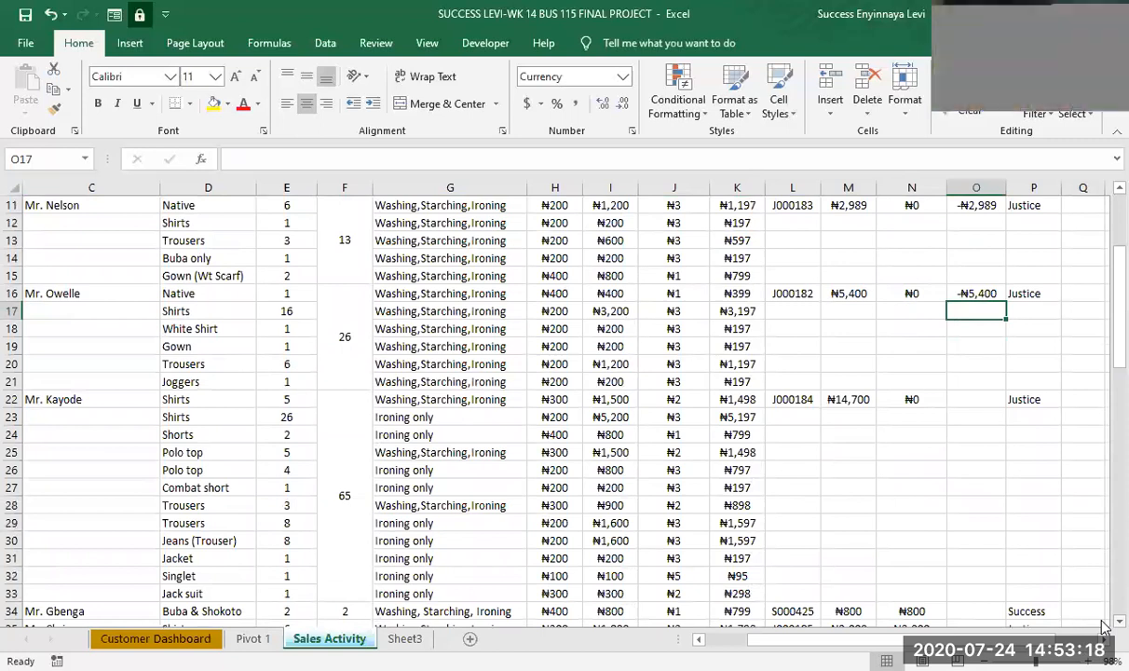
scroll(1103, 626, "down", 1)
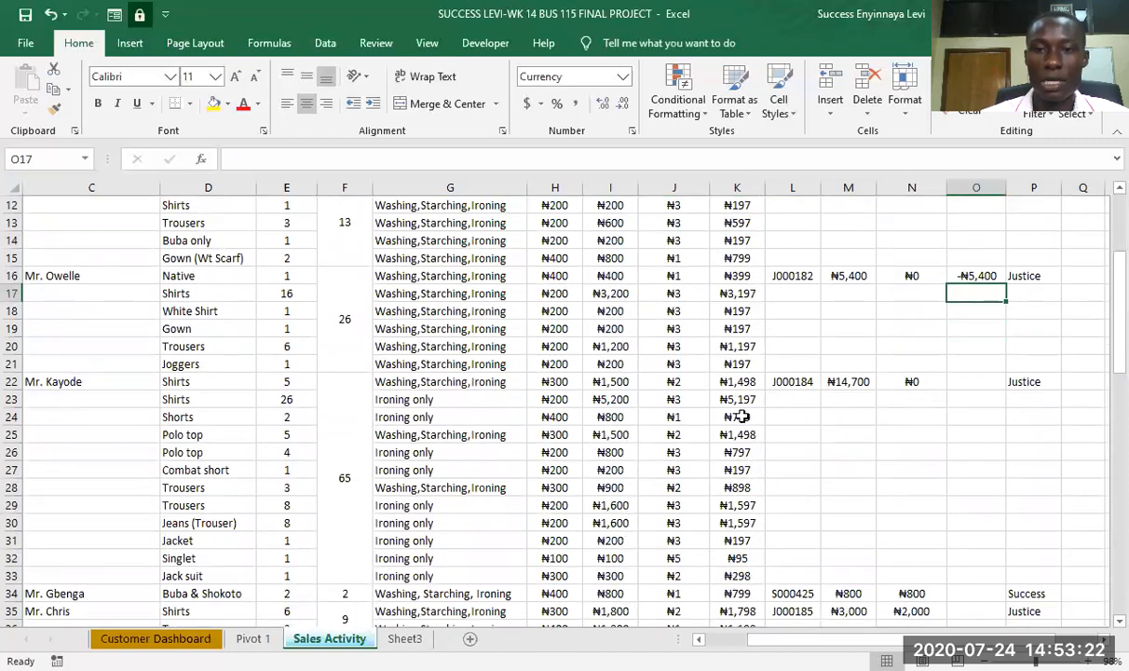
left_click(842, 382)
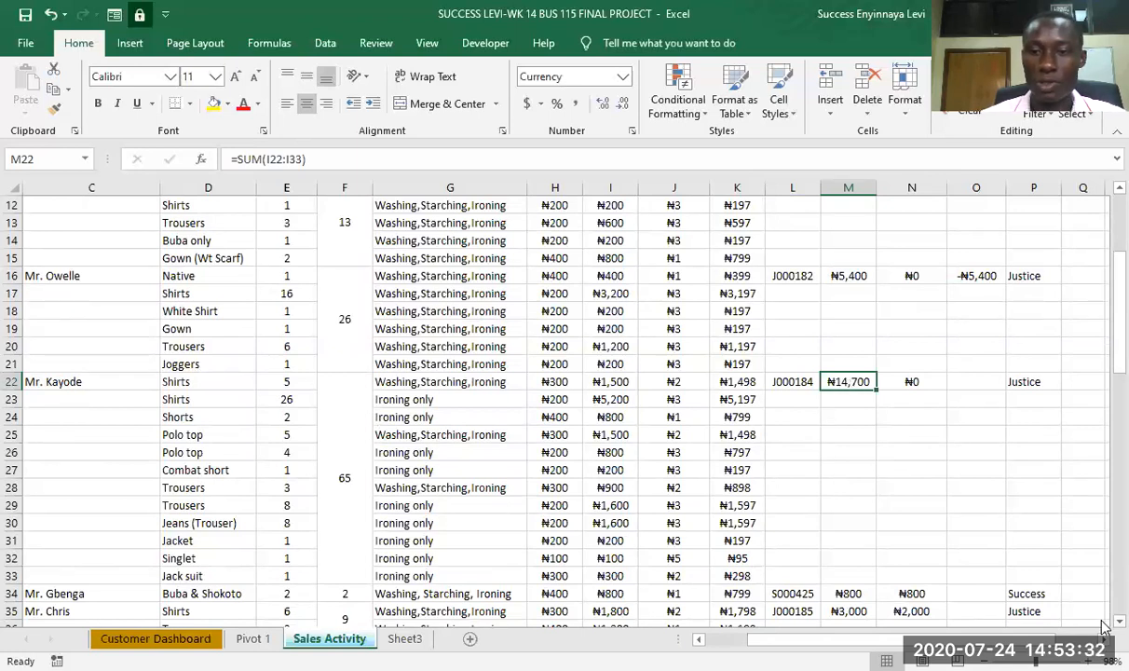
scroll(950, 382, "down", 2)
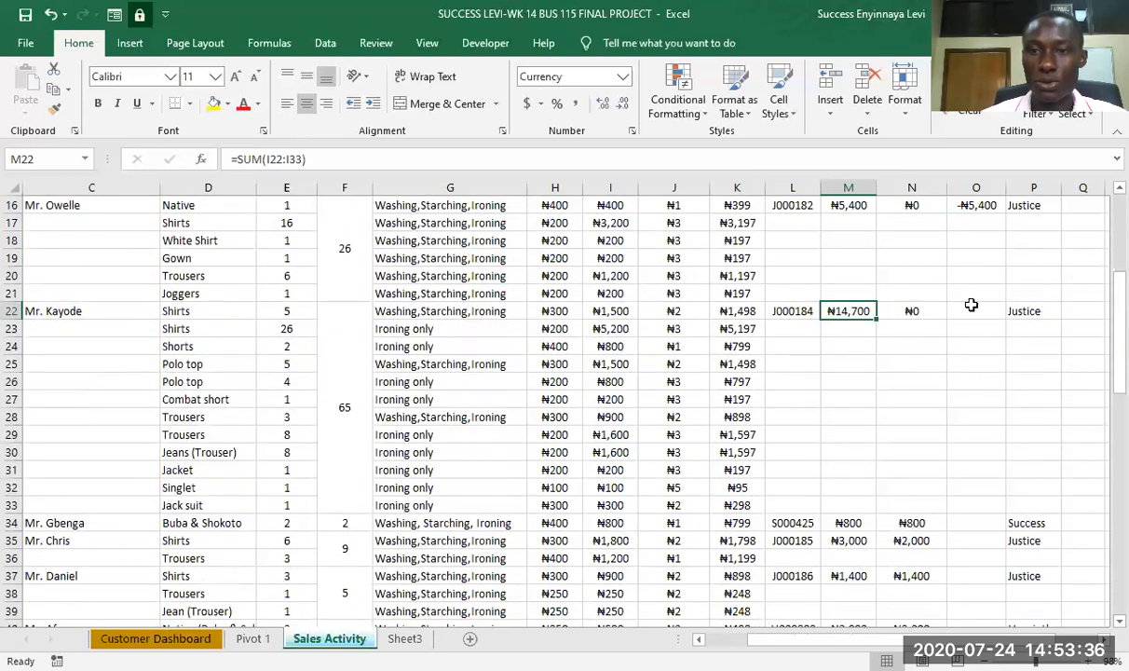
left_click(974, 312)
left_click(978, 206)
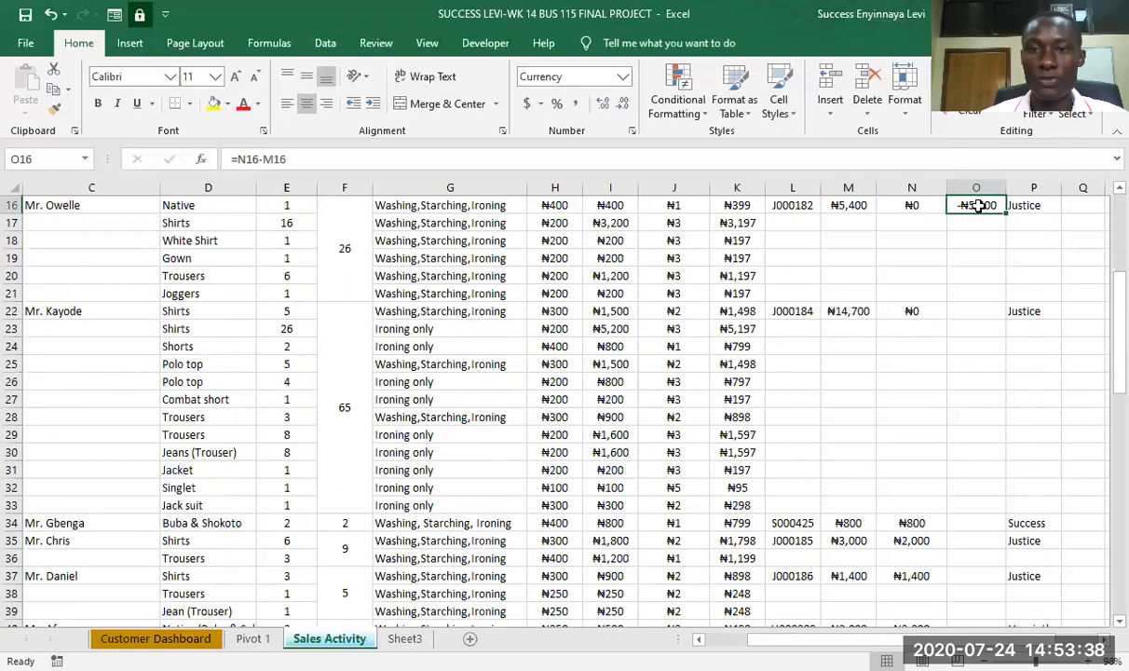
key("ctrl+c")
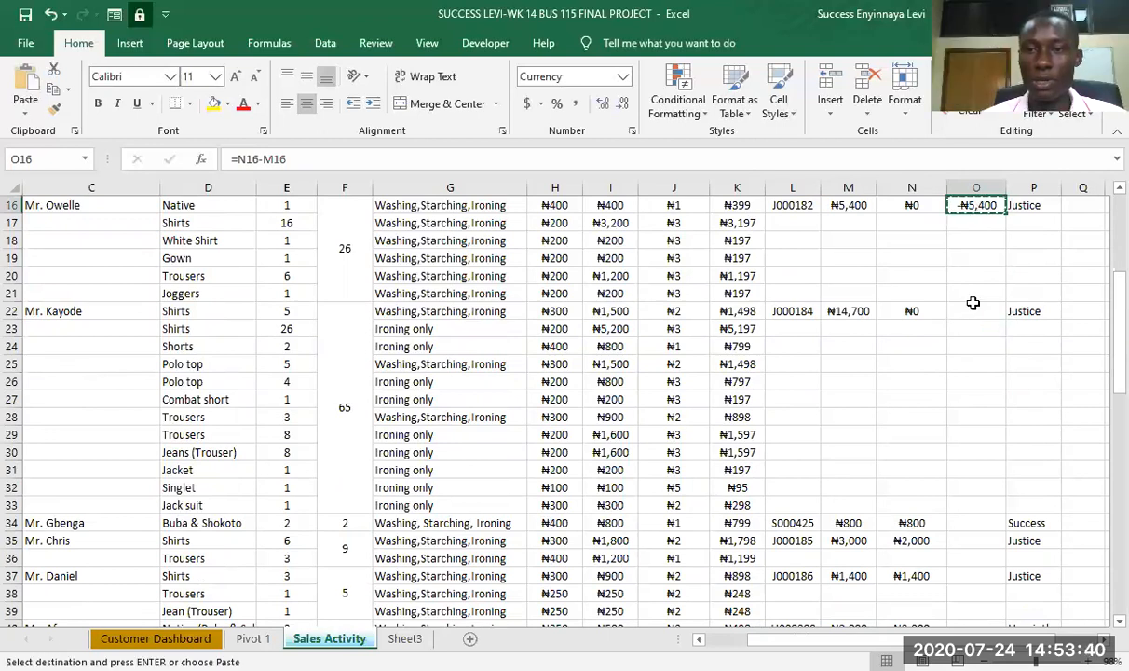
left_click(971, 310)
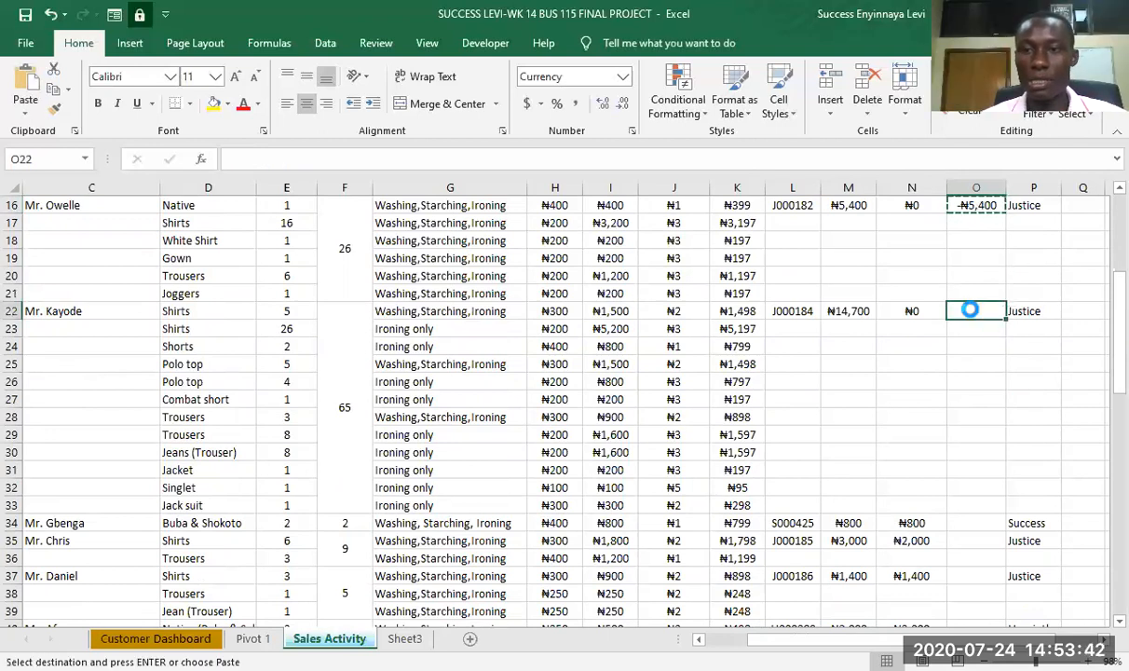
key("ctrl+v")
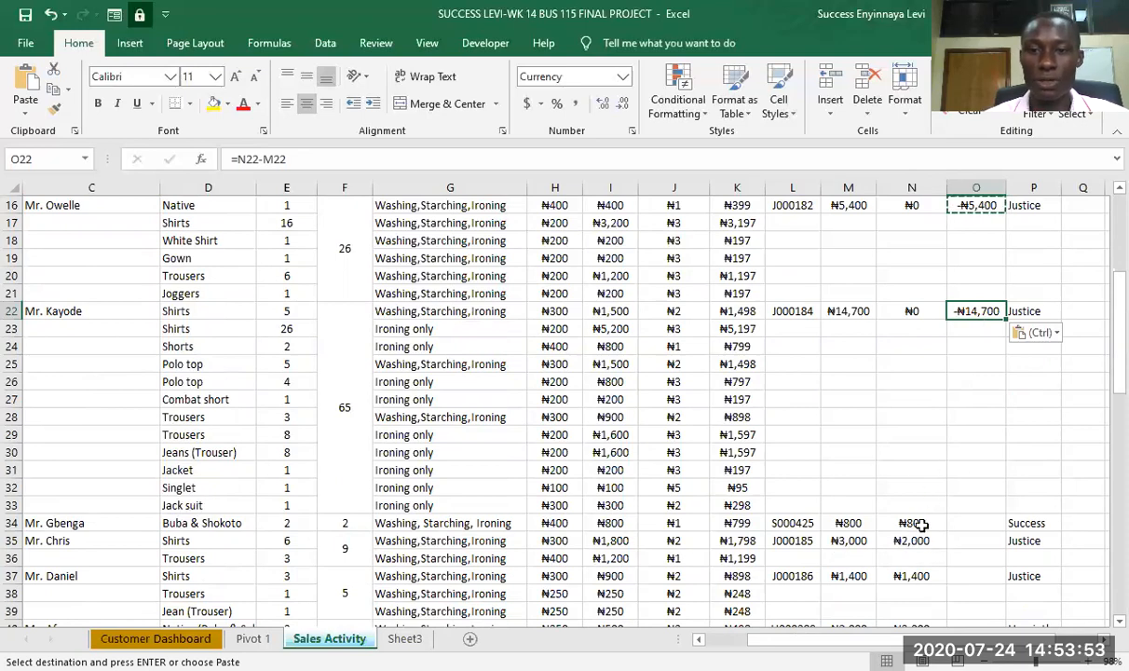
- Look through the remaining orders down to row 82, examining their totals, payments and the Balance column
scroll(922, 503, "down", 6)
scroll(920, 514, "down", 7)
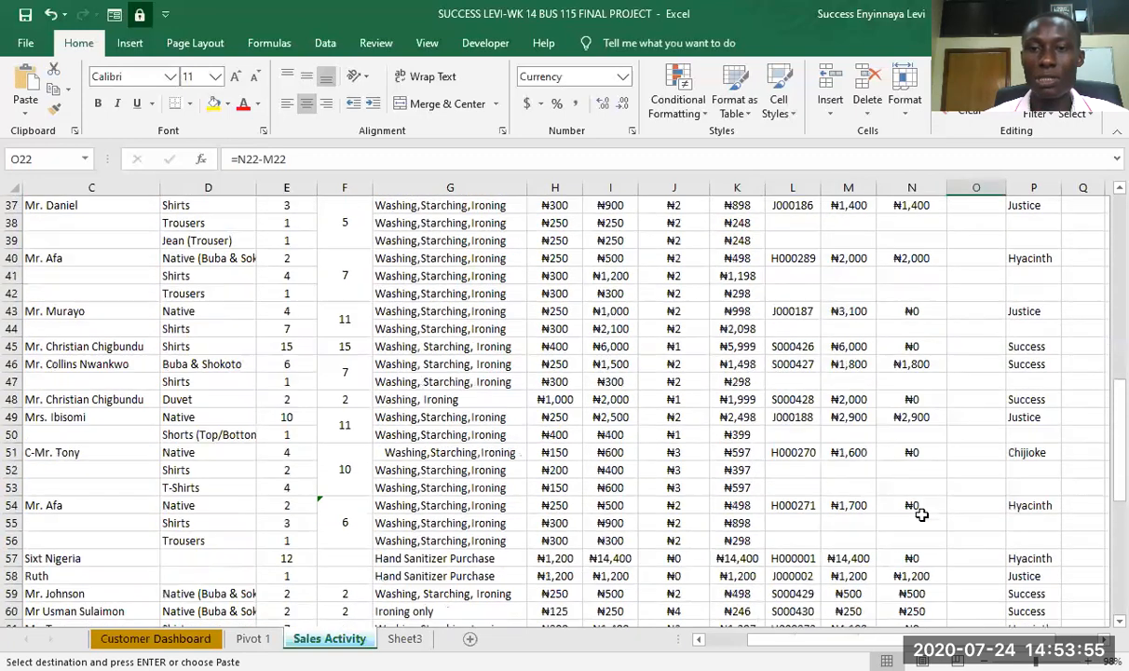
scroll(923, 515, "down", 2)
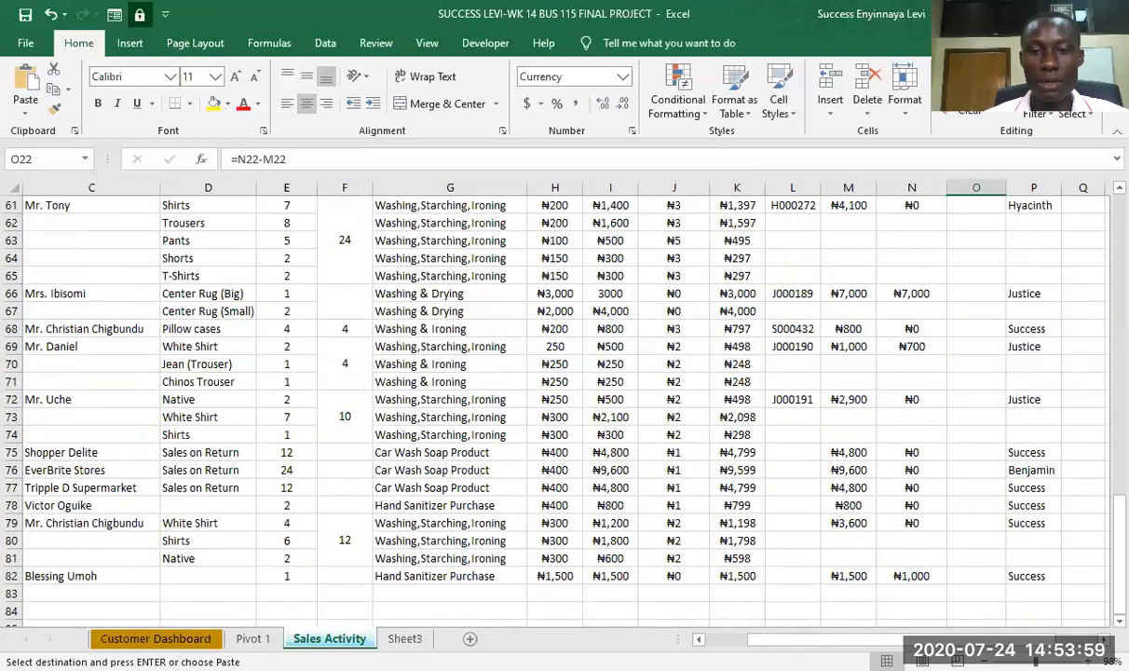
scroll(537, 392, "left", 2)
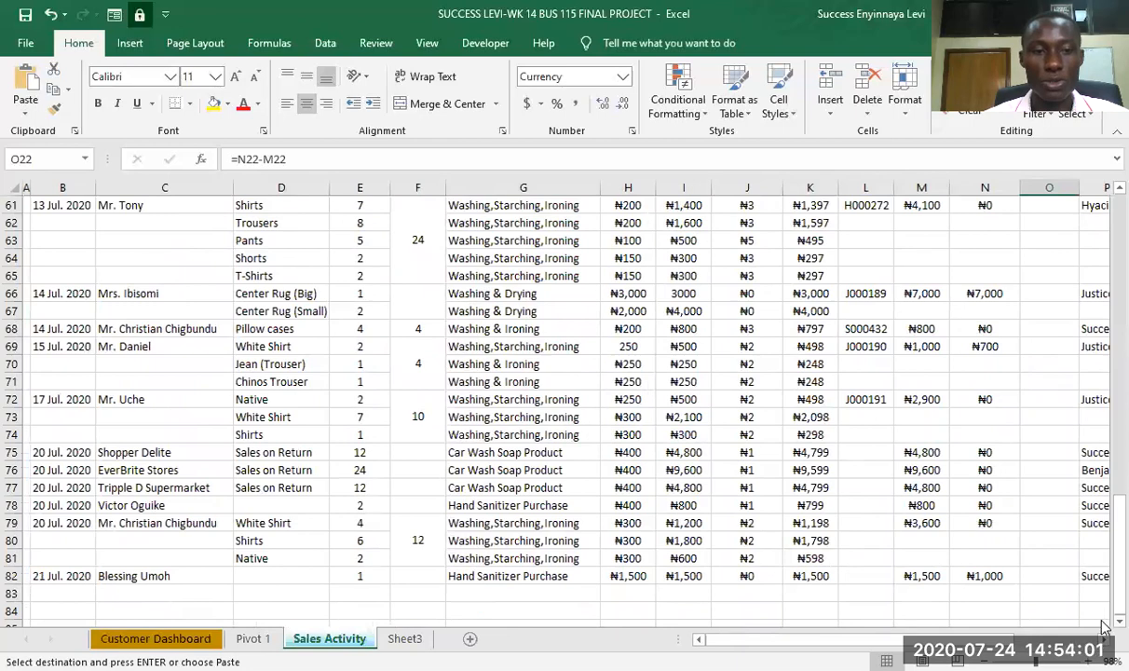
scroll(838, 504, "right", 5)
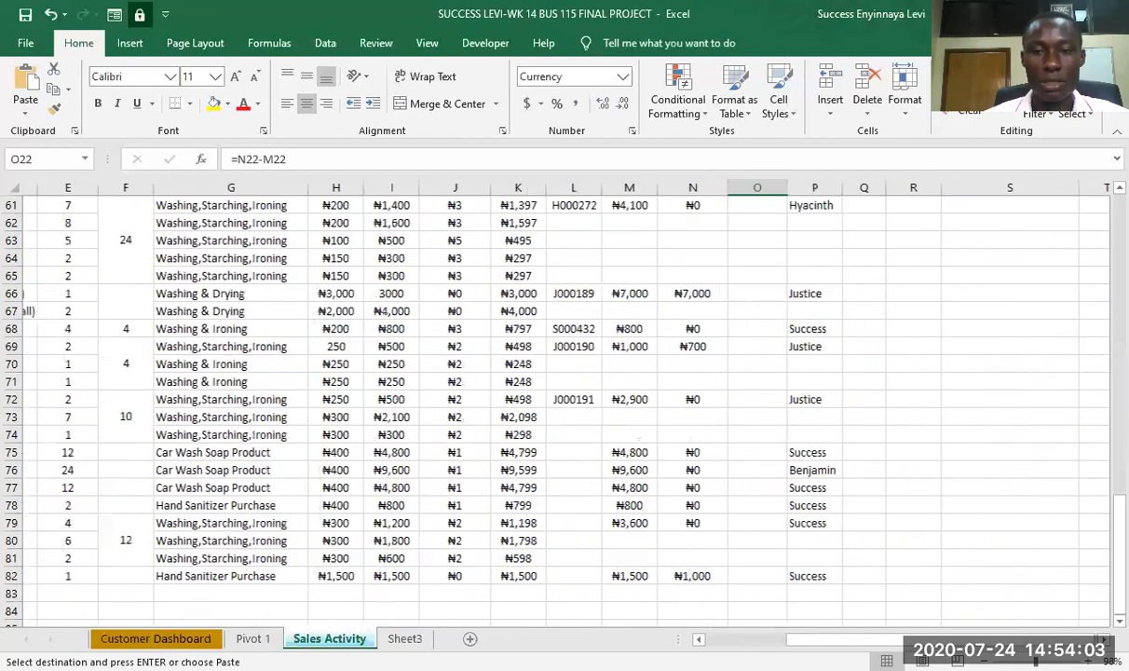
scroll(839, 500, "up", 11)
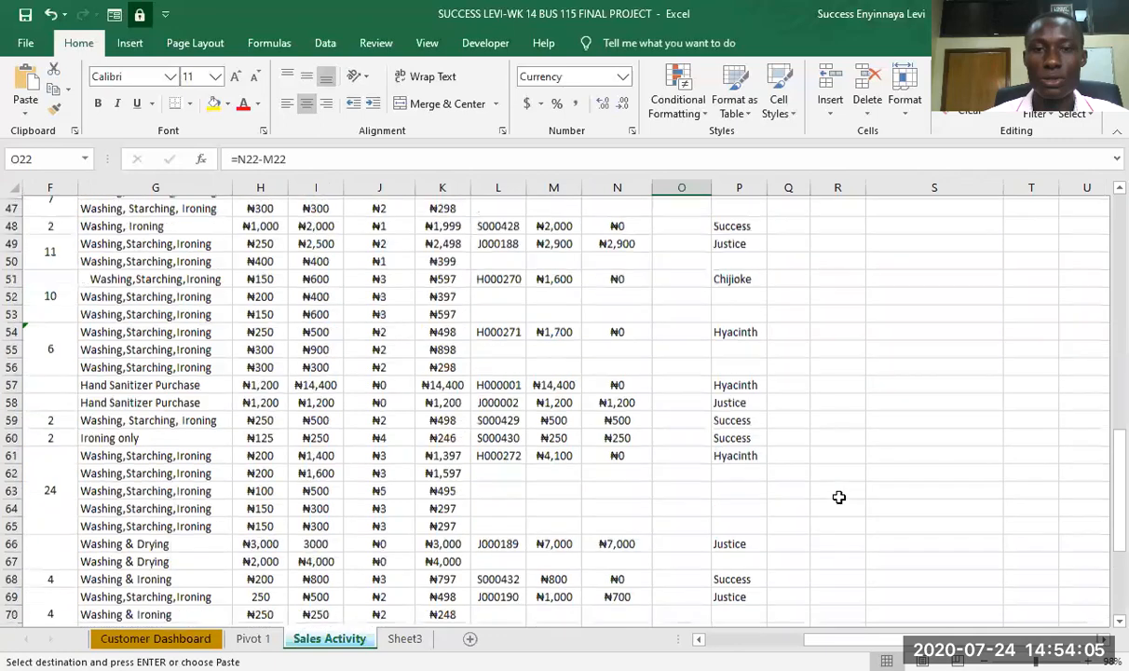
scroll(839, 498, "up", 2)
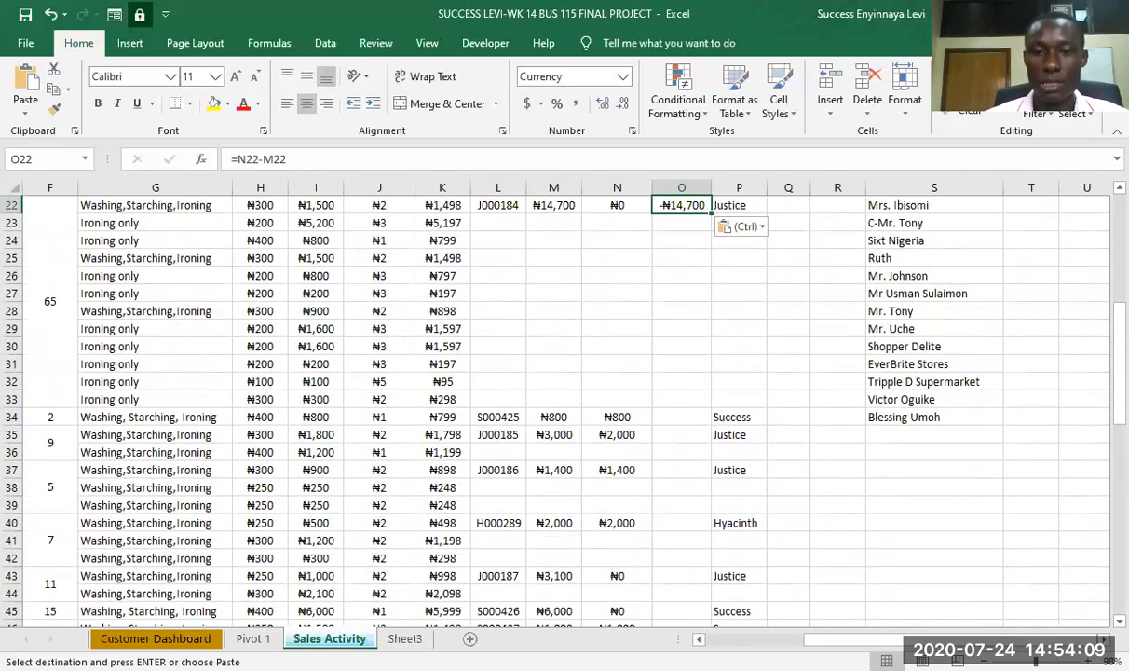
scroll(793, 351, "left", 2)
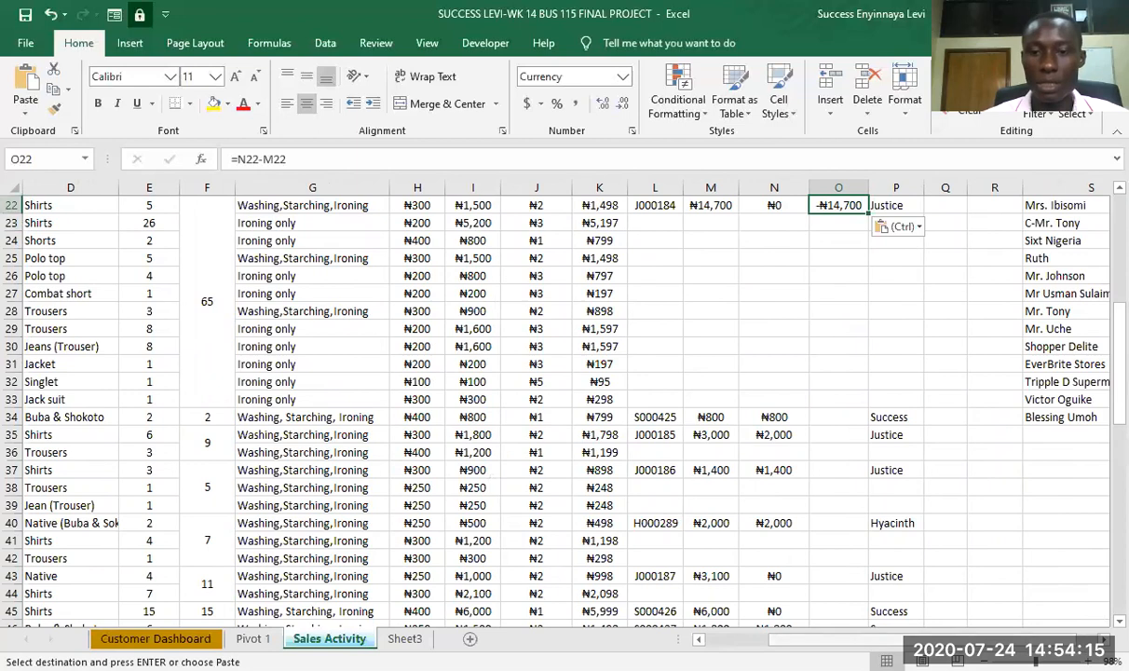
- Copy the Balance (Debt Owed) formula from O22 into O34 for the Buba & Shokoto order
scroll(559, 400, "left", 1)
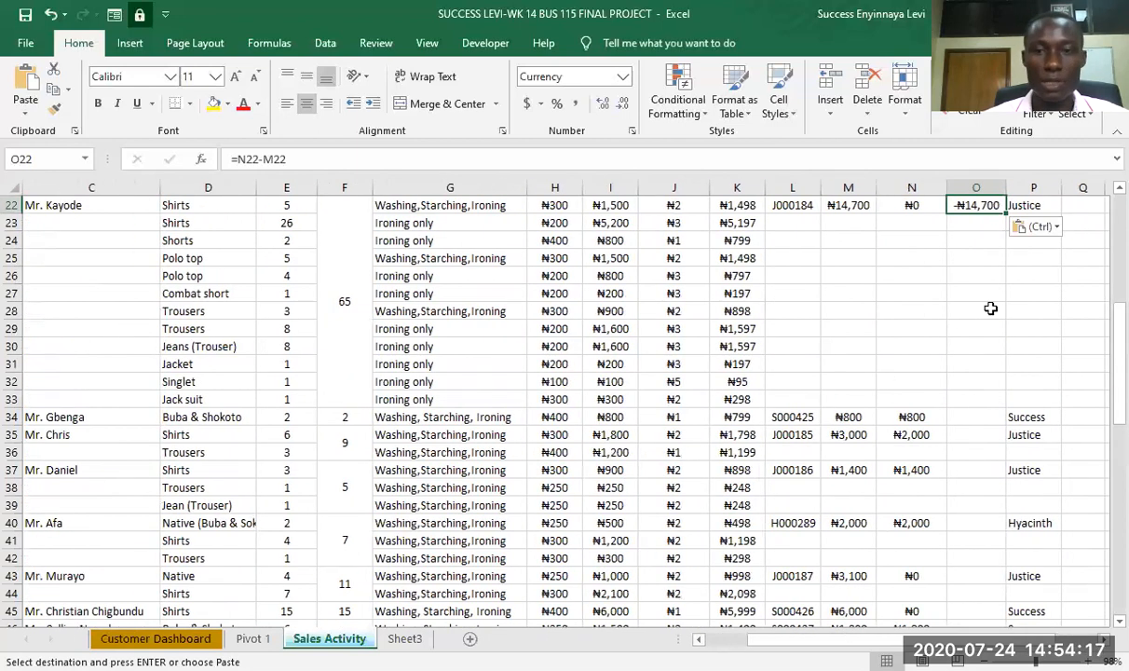
left_click(976, 419)
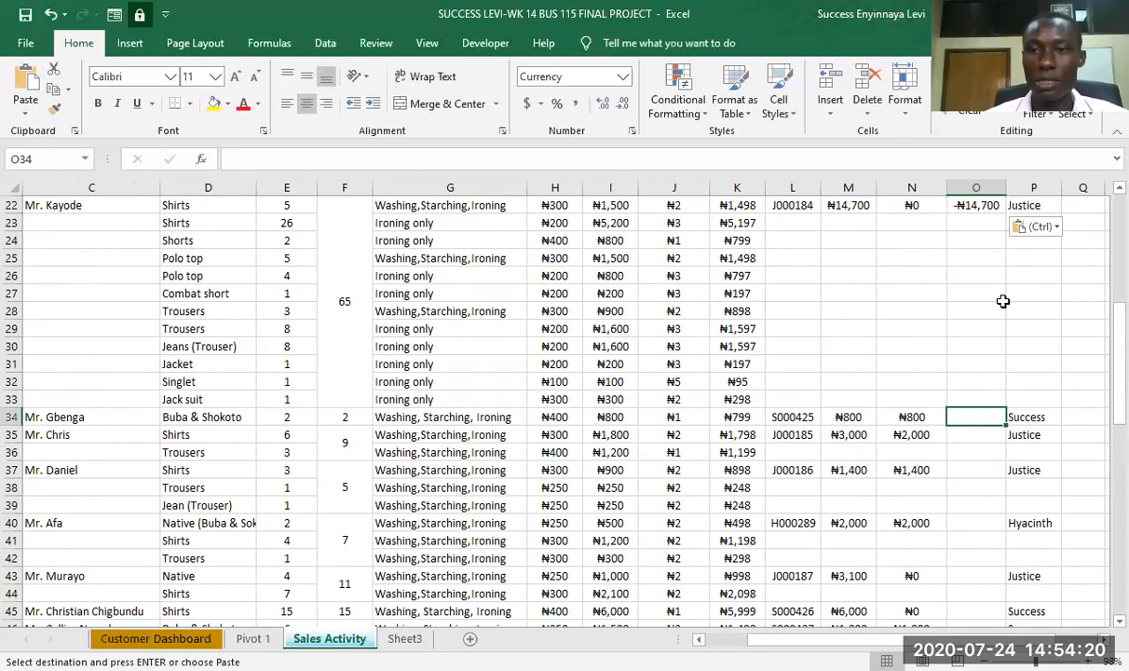
left_click(974, 206)
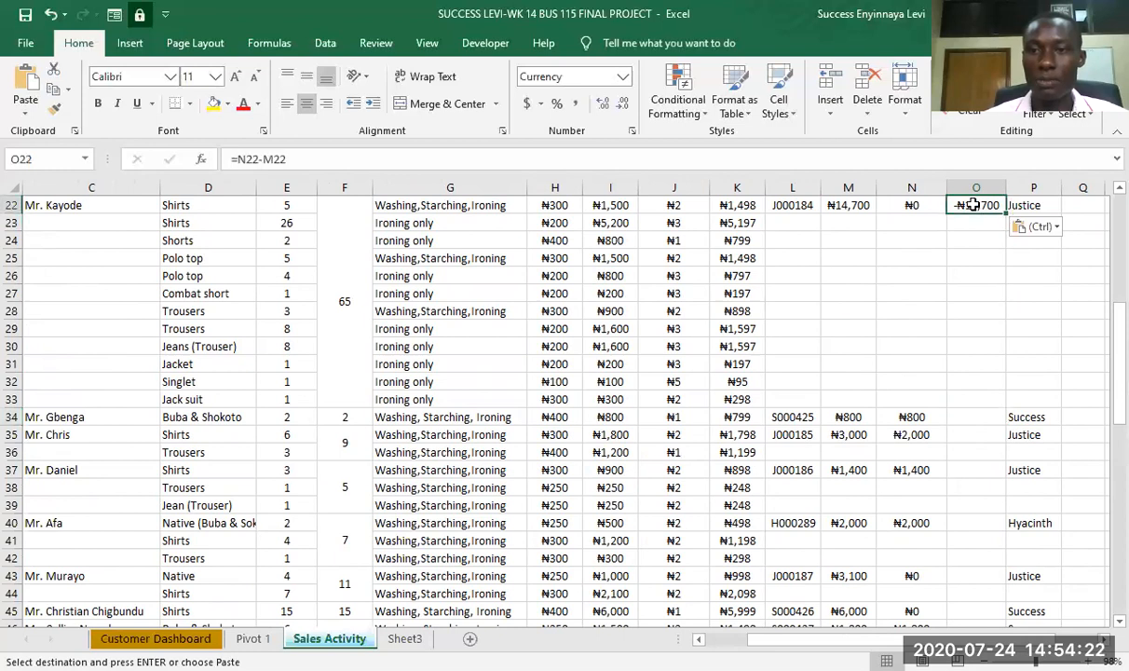
left_click(971, 418)
key("ctrl+v")
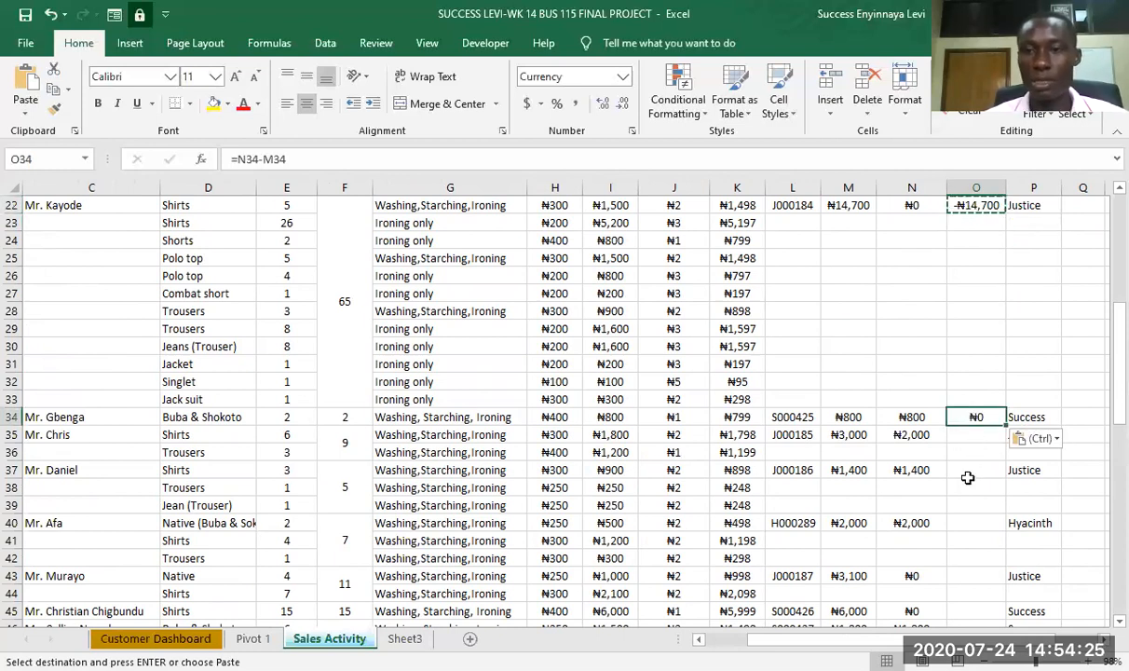
- Enter 2000 as the payment in N35 for the order in rows 35 and 36
left_click(911, 435)
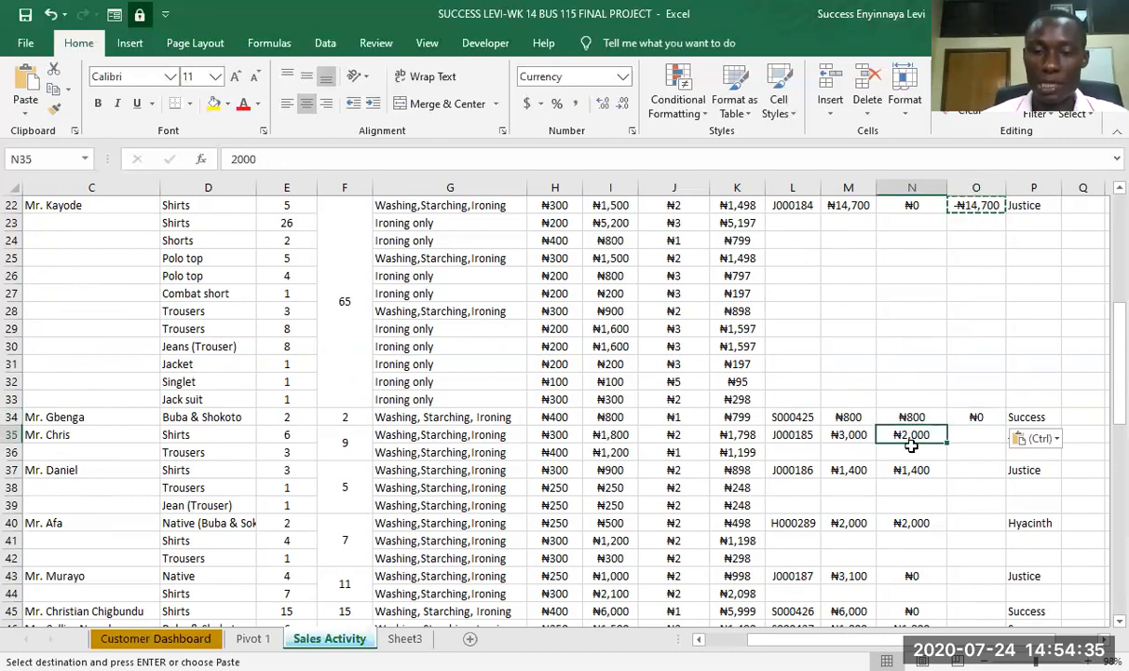
type("2000")
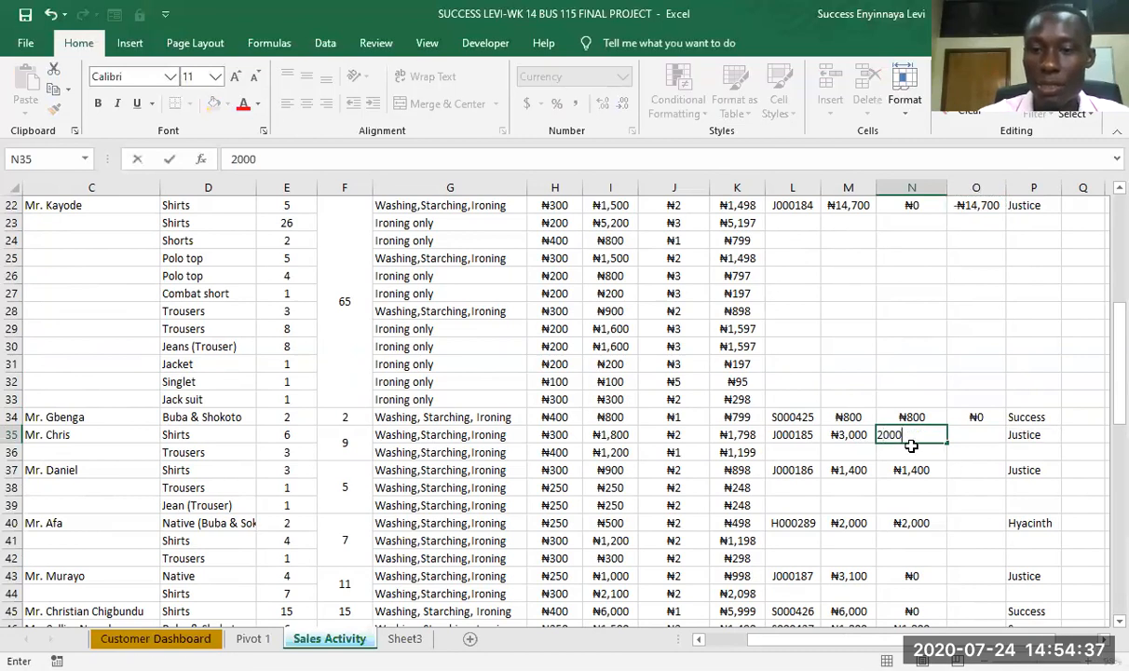
key("Return")
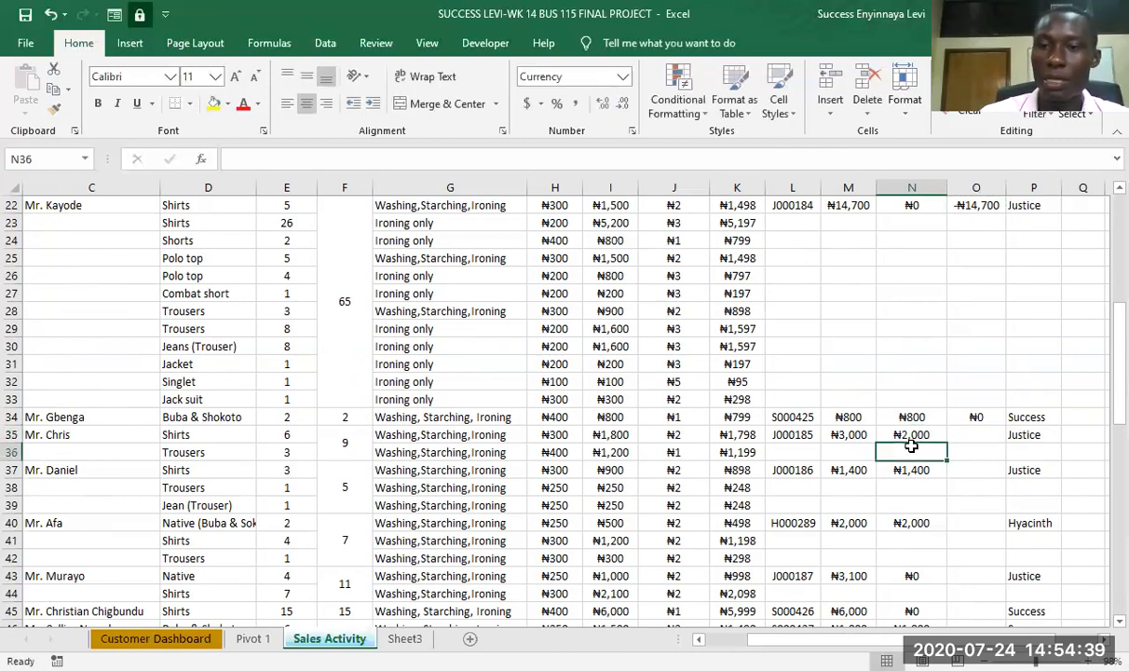
- Copy the Balance (Debt Owed) formula from O34 into O35
left_click(968, 437)
left_click(969, 418)
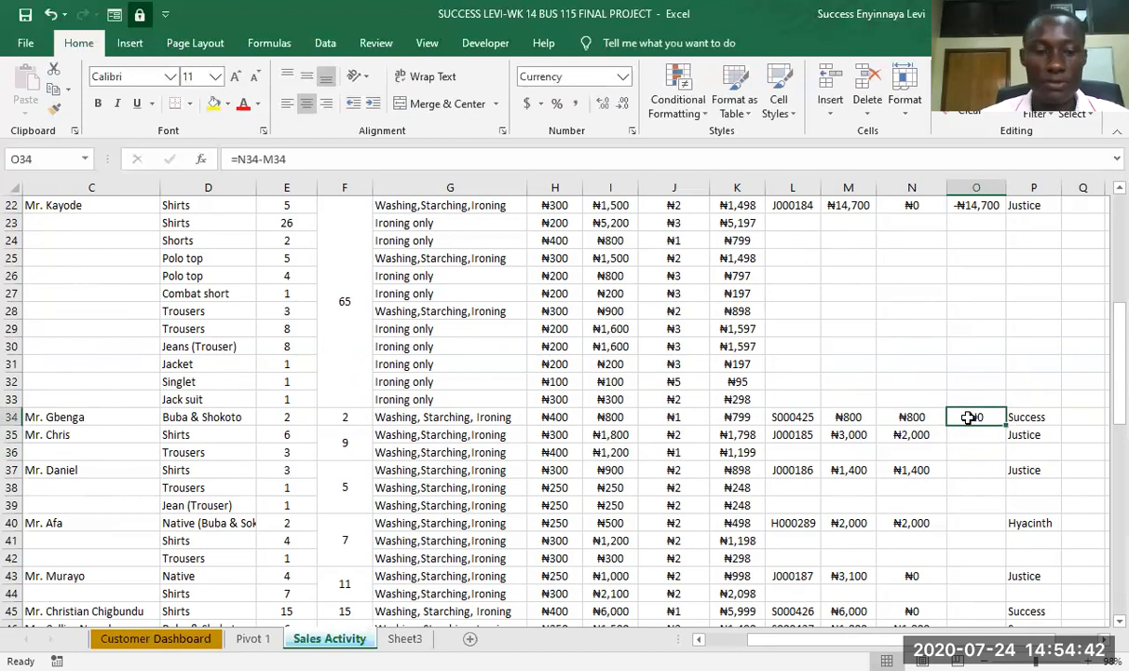
key("ctrl+c")
left_click(967, 435)
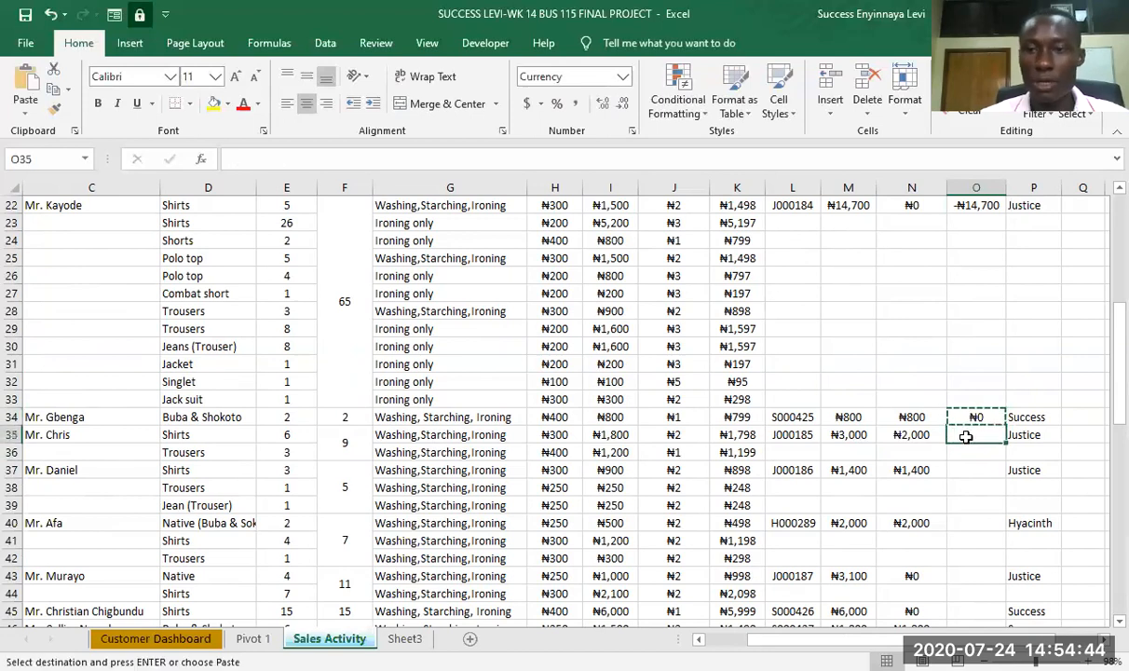
key("ctrl+v")
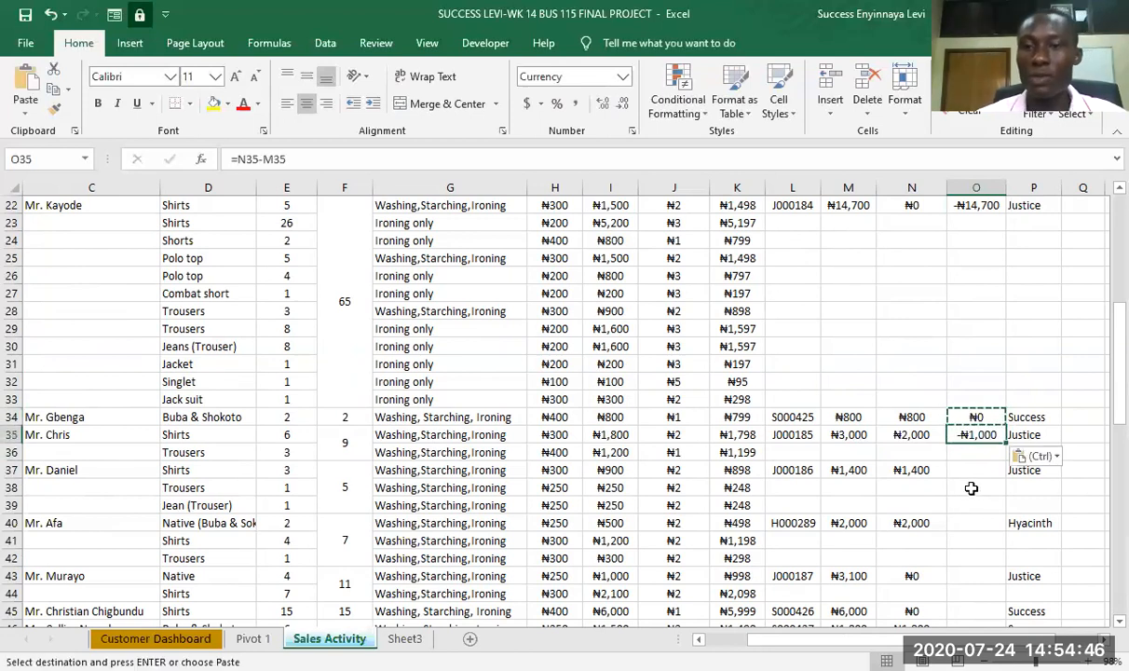
- Copy the Balance (Debt Owed) formula from O34 into O37 for the order starting in row 37
left_click(911, 470)
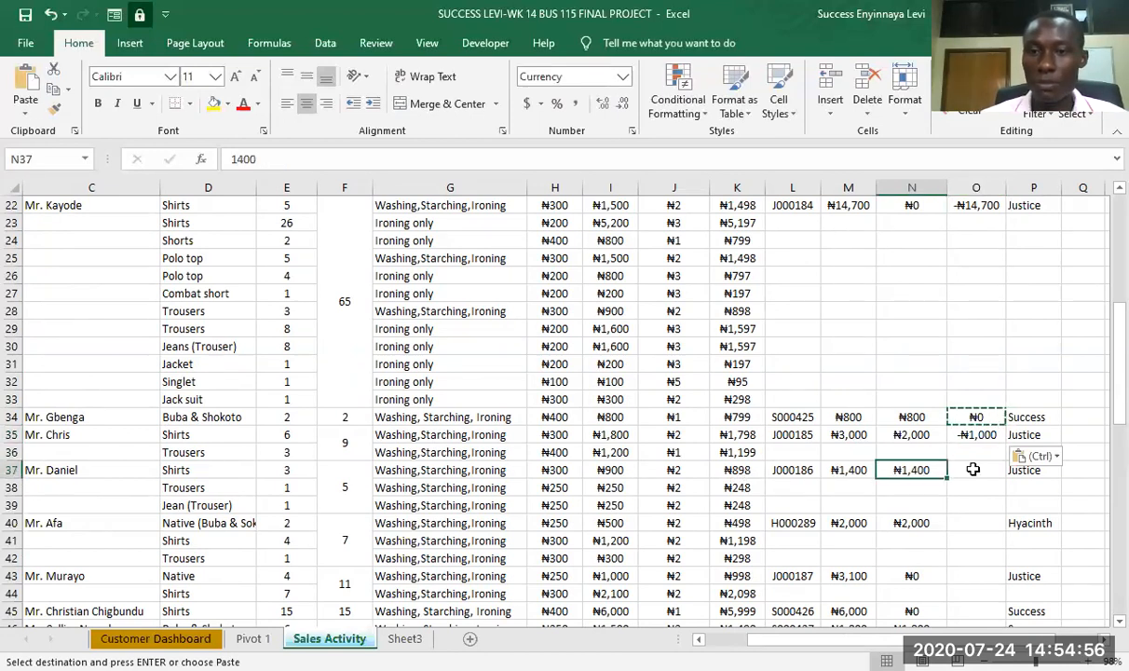
left_click(970, 469)
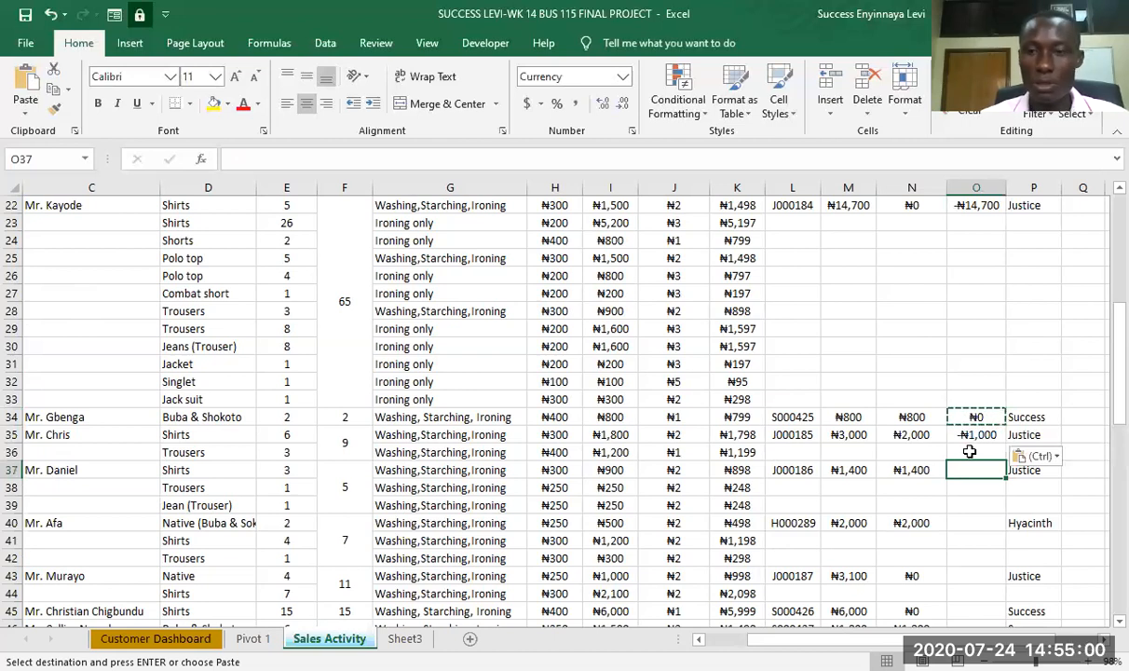
key("ctrl+v")
left_click(969, 419)
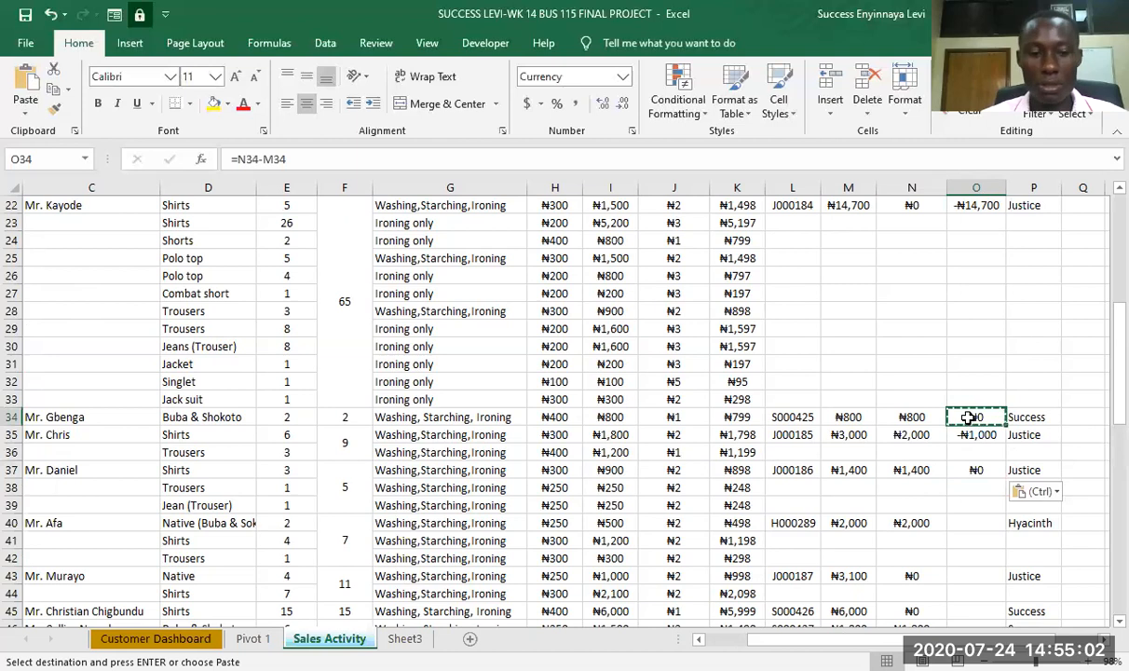
key("ctrl+c")
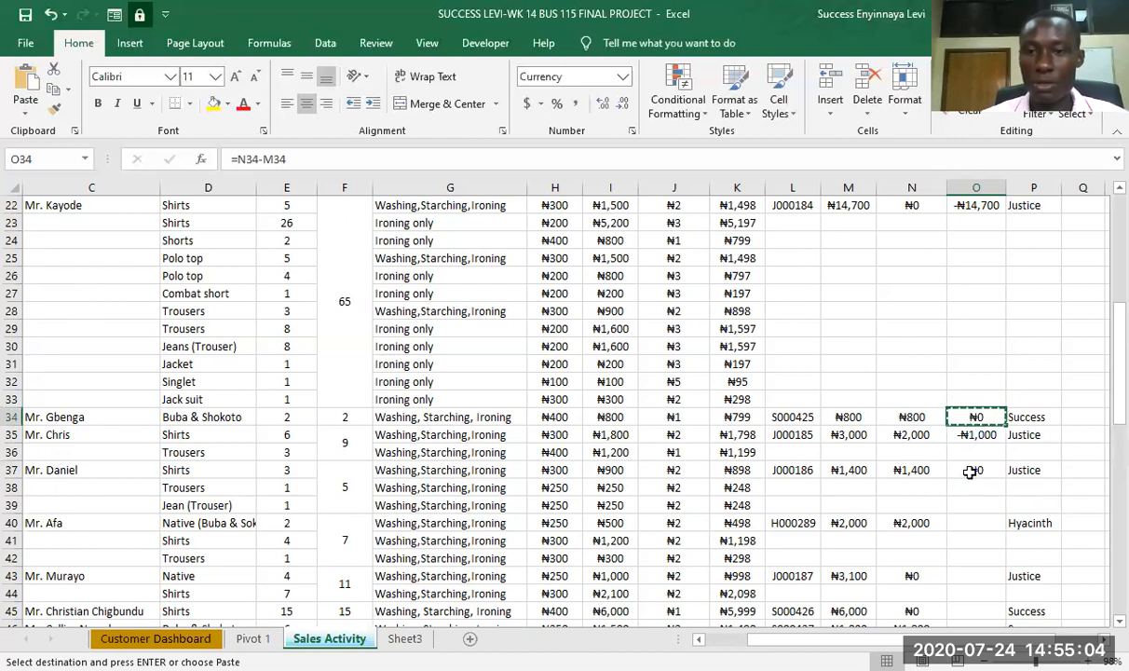
left_click(971, 472)
key("ctrl+v")
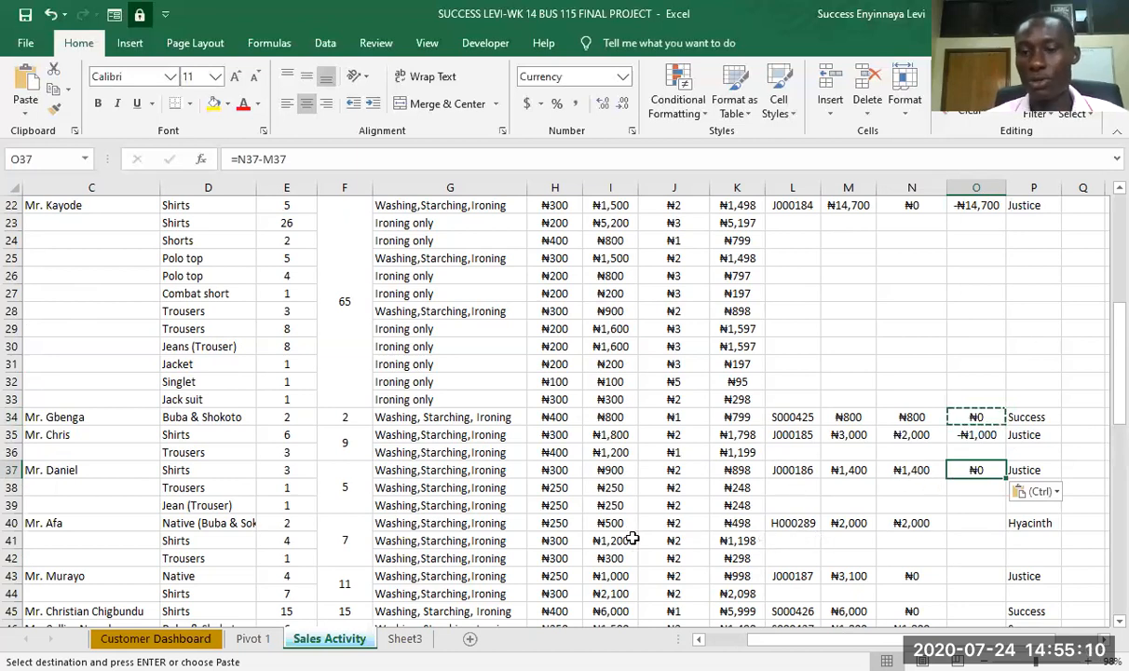
- Paste the copied Balance (Debt Owed) formula into O40, O43 and O45 for the orders starting in those rows
left_click(966, 522)
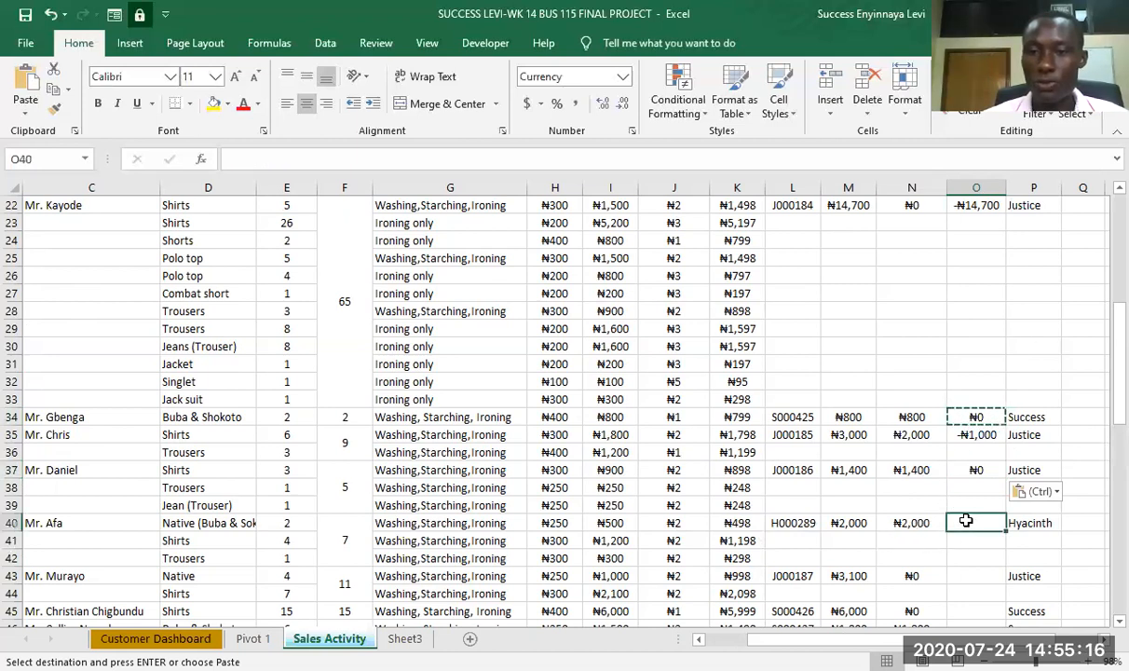
key("ctrl+v")
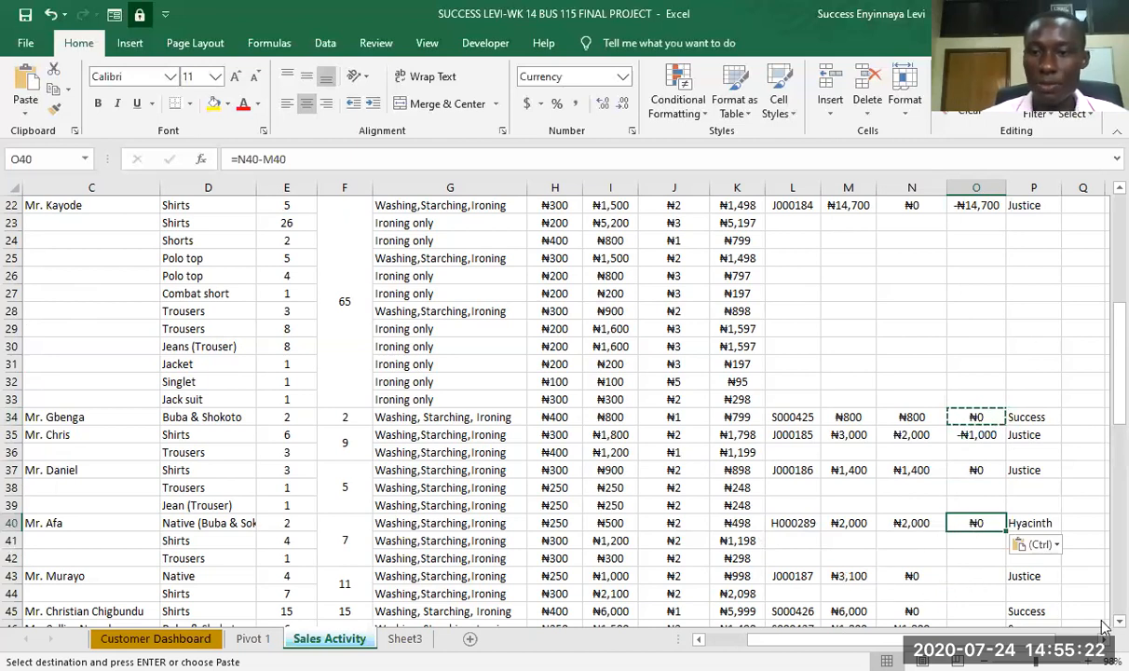
scroll(1072, 596, "down", 1)
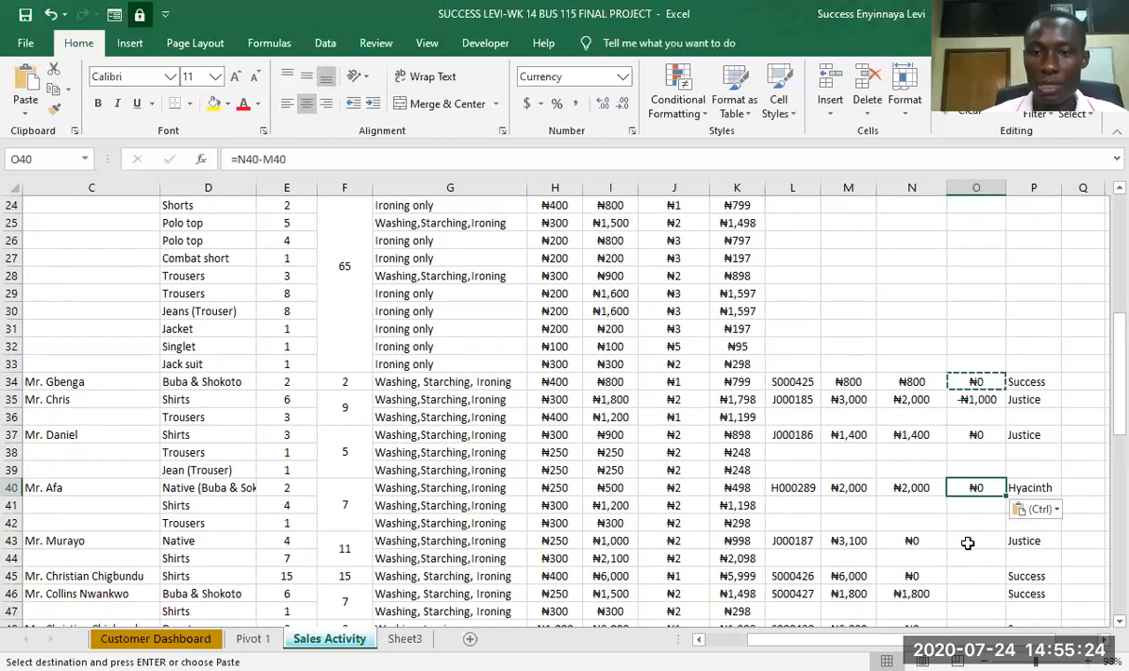
left_click(968, 542)
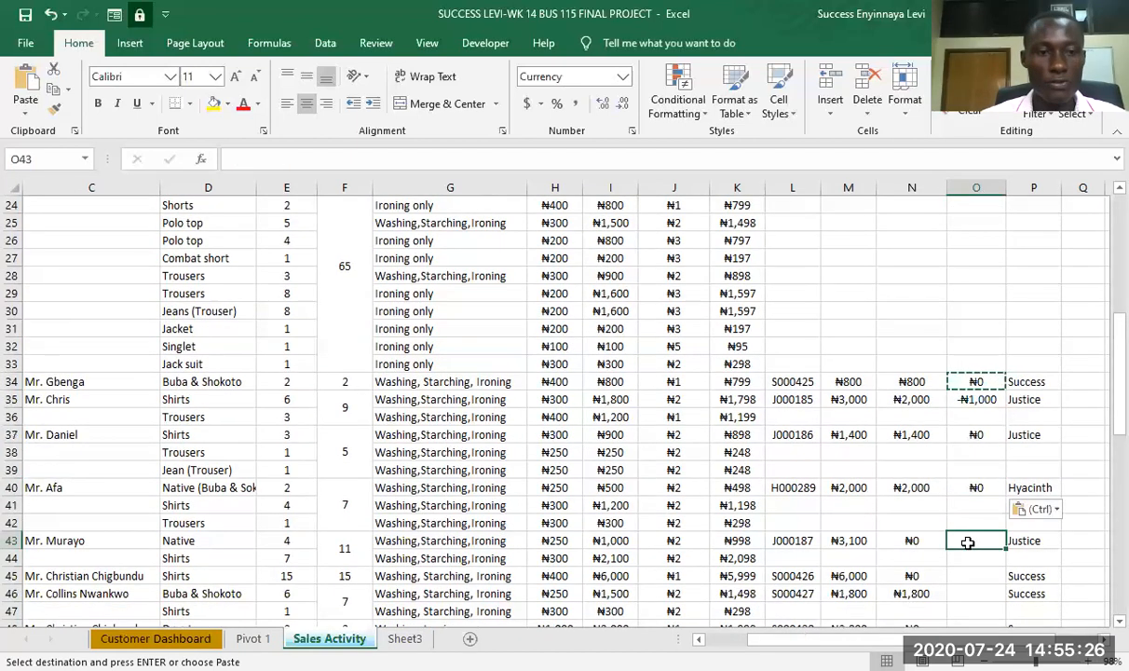
key("ctrl+v")
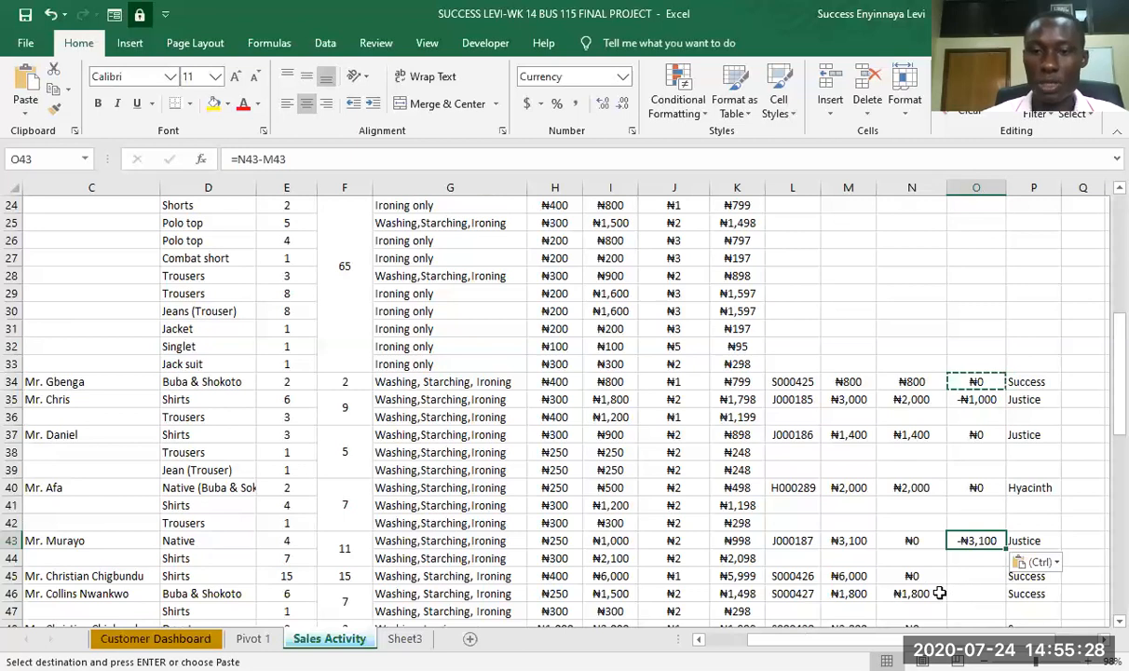
left_click(971, 577)
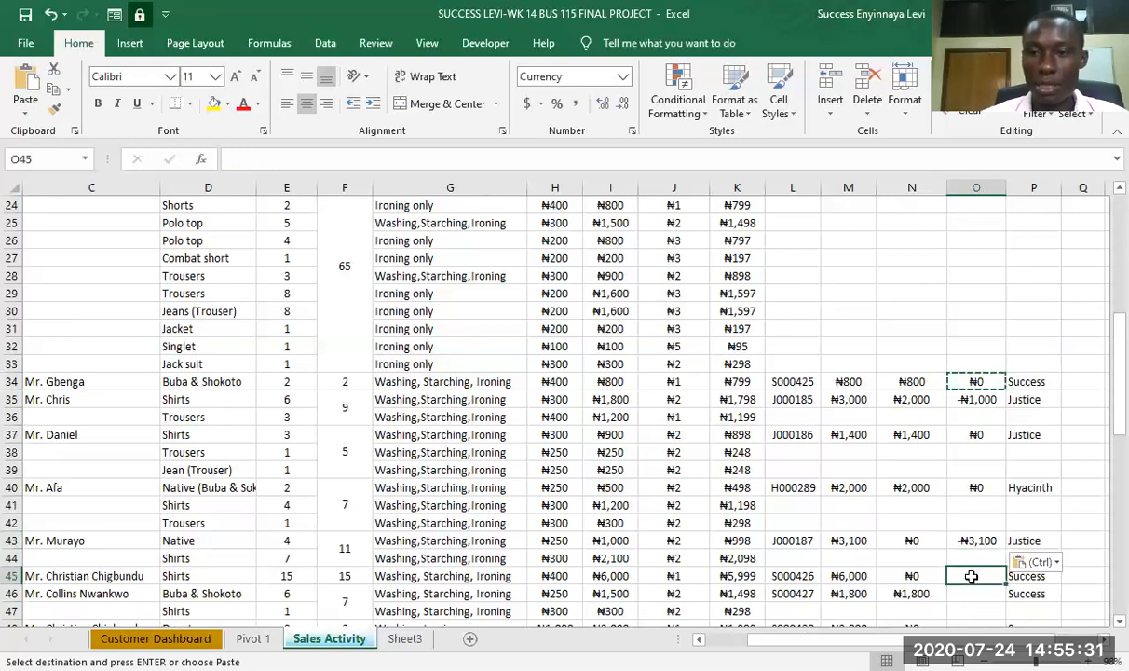
key("ctrl+v")
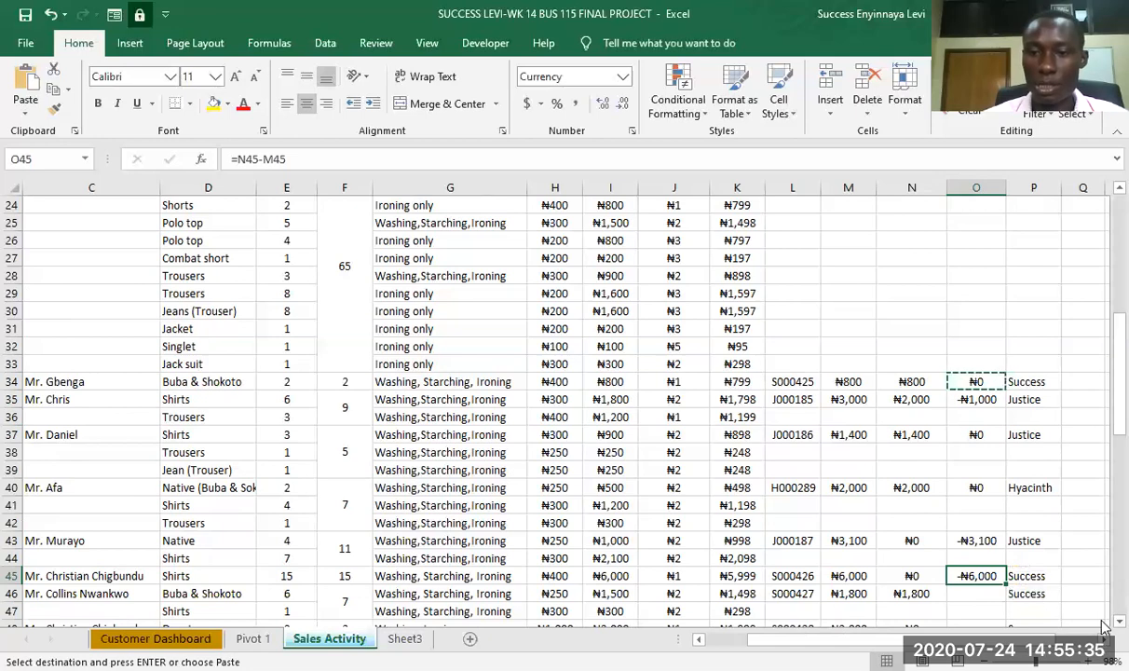
- Paste the copied Balance (Debt Owed) formula into O48, O49, O51 and O54 for the orders starting in those rows
scroll(1100, 620, "down", 1)
scroll(1102, 626, "down", 2)
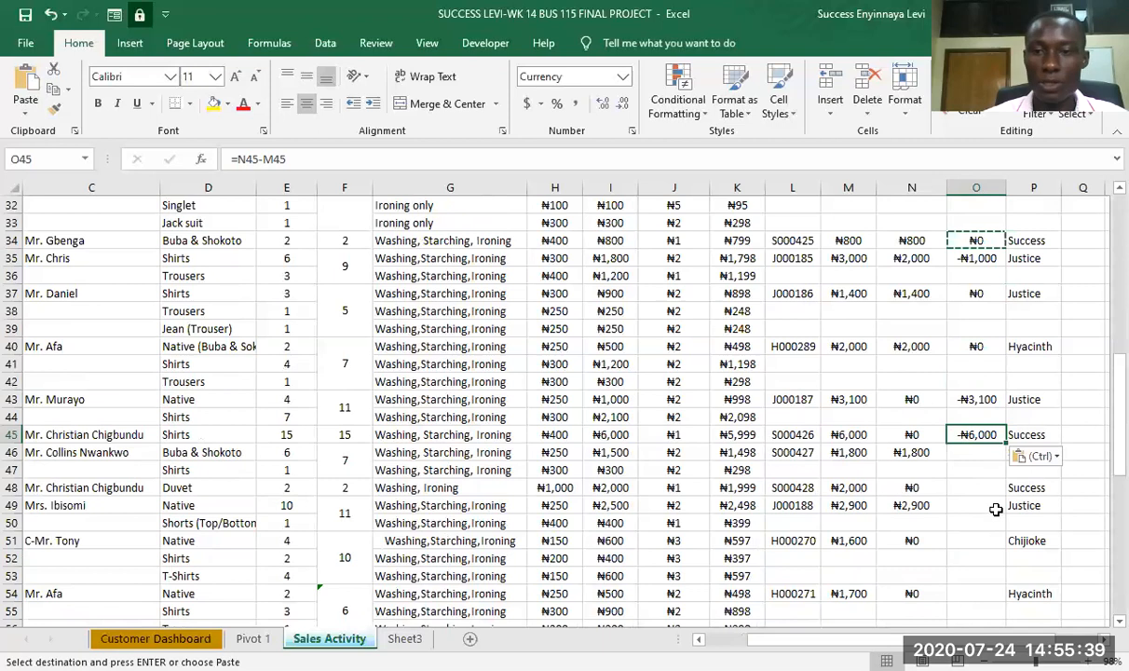
left_click(969, 485)
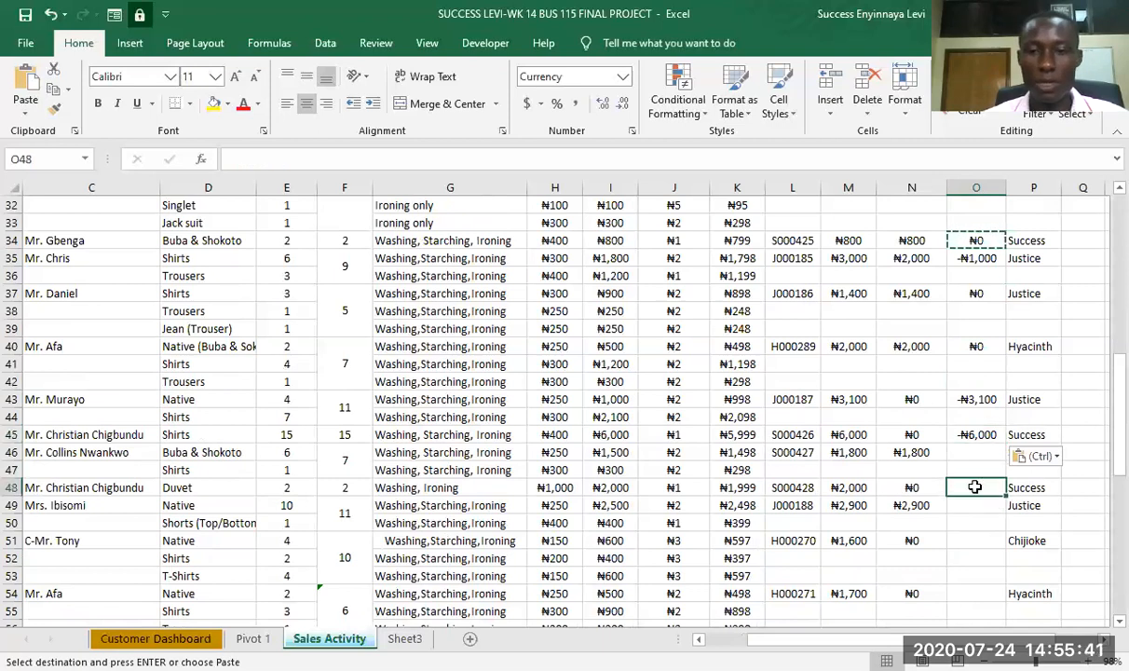
key("ctrl+v")
left_click(969, 512)
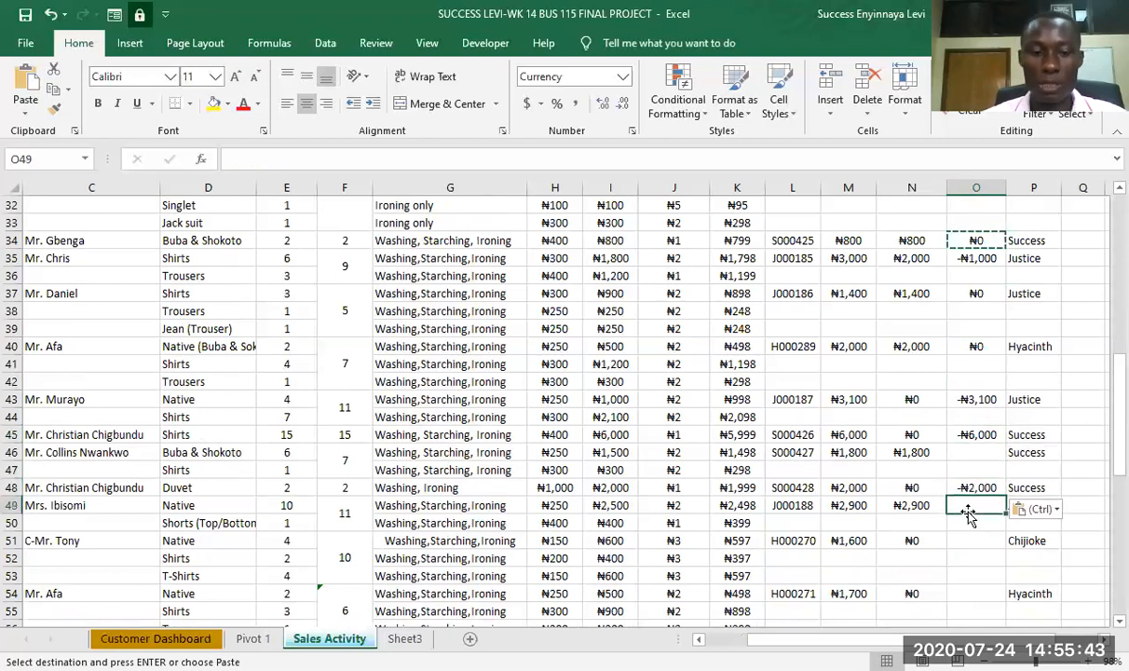
key("ctrl+v")
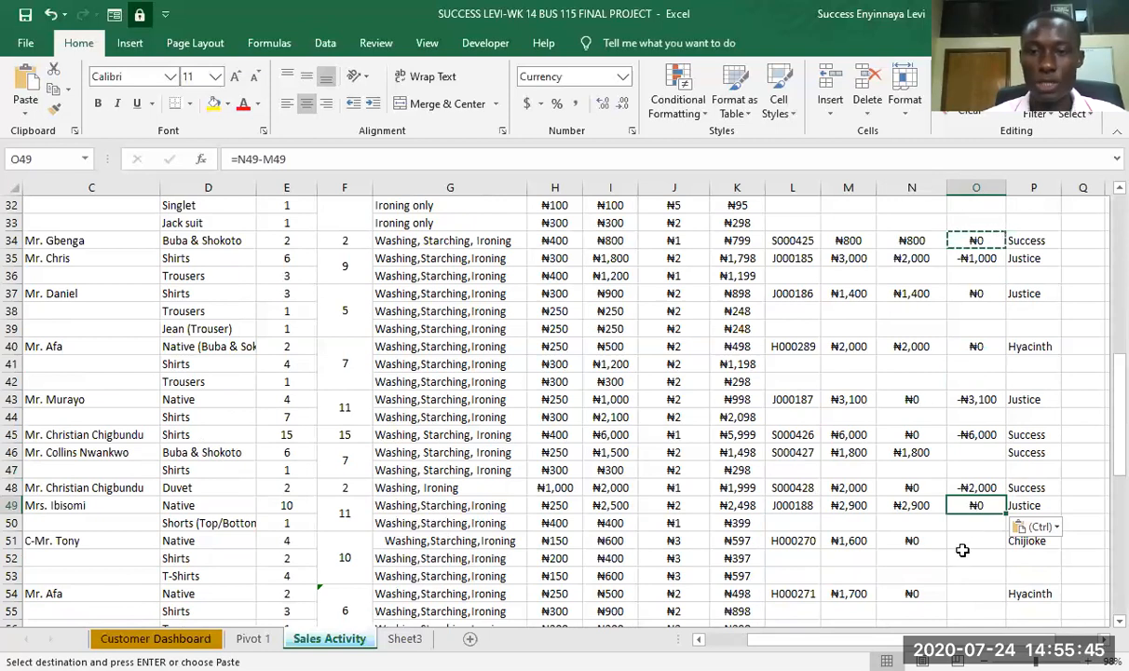
left_click(968, 543)
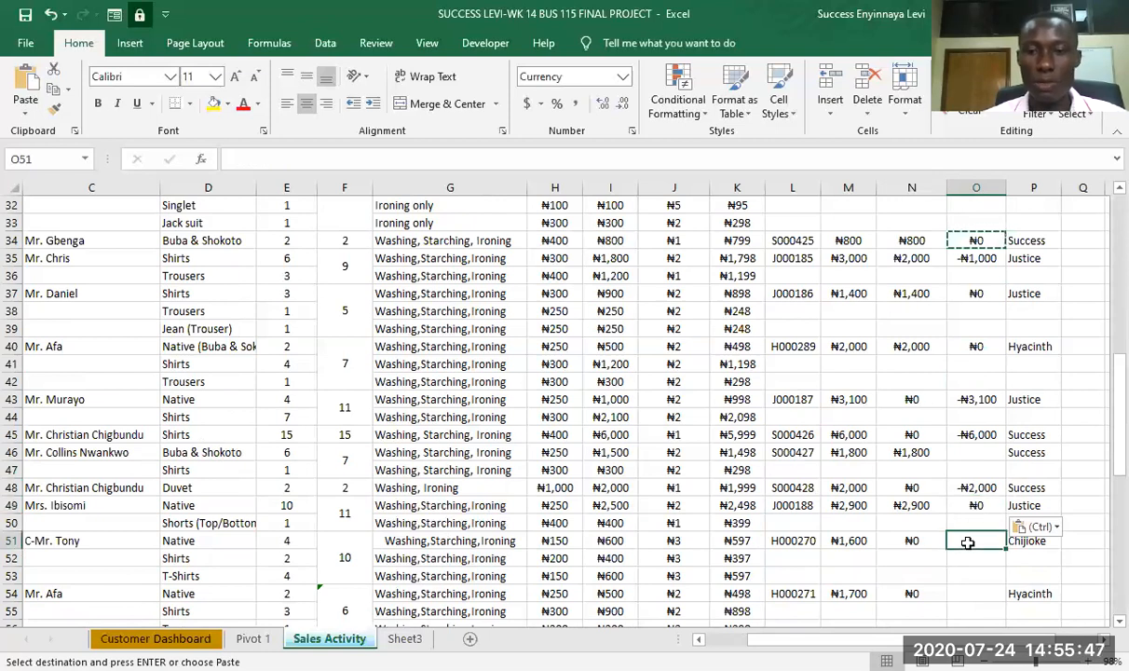
key("ctrl+v")
left_click(966, 597)
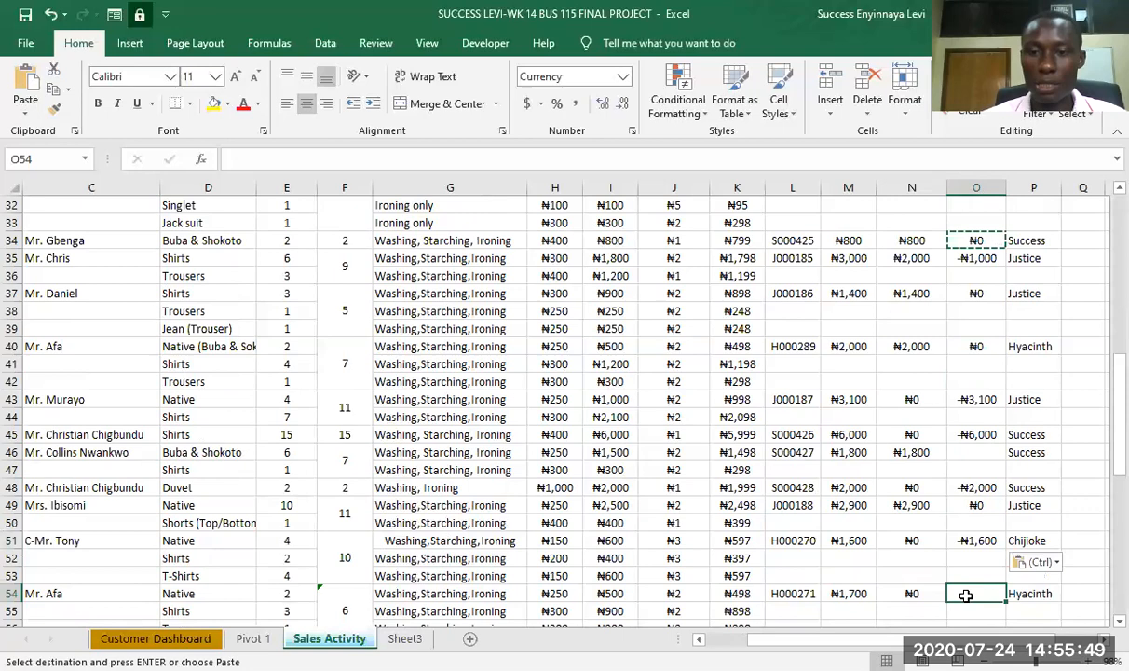
key("ctrl+v")
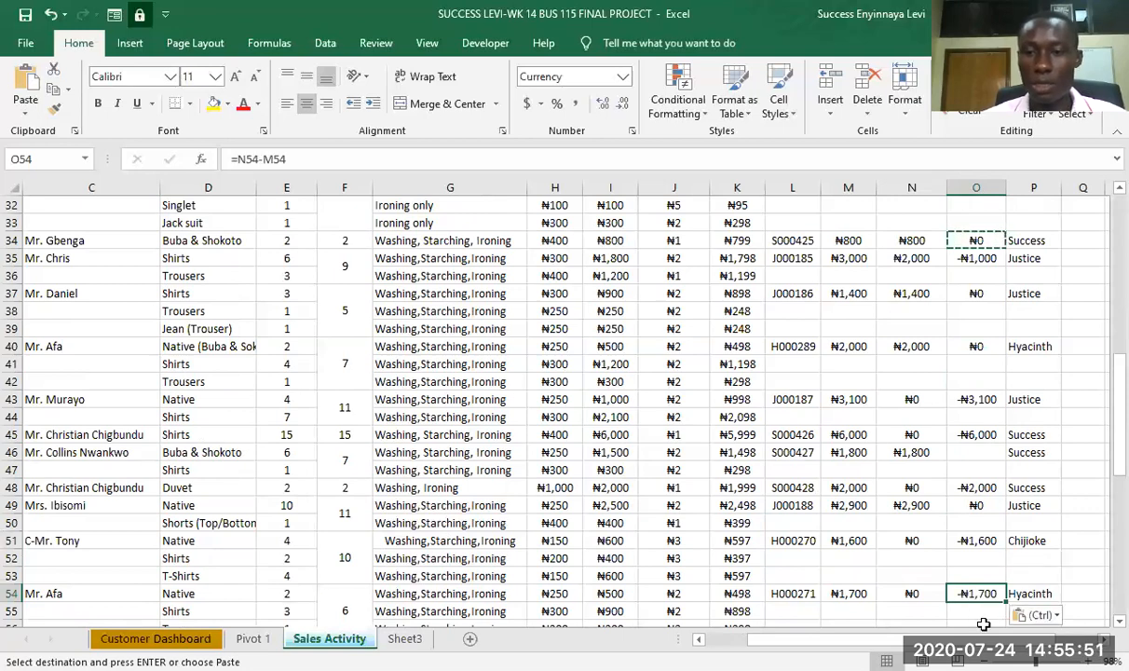
- Paste the copied Balance (Debt Owed) formula into O57 and O58 for the two hand sanitizer purchases
scroll(1104, 626, "down", 1)
scroll(1104, 626, "down", 3)
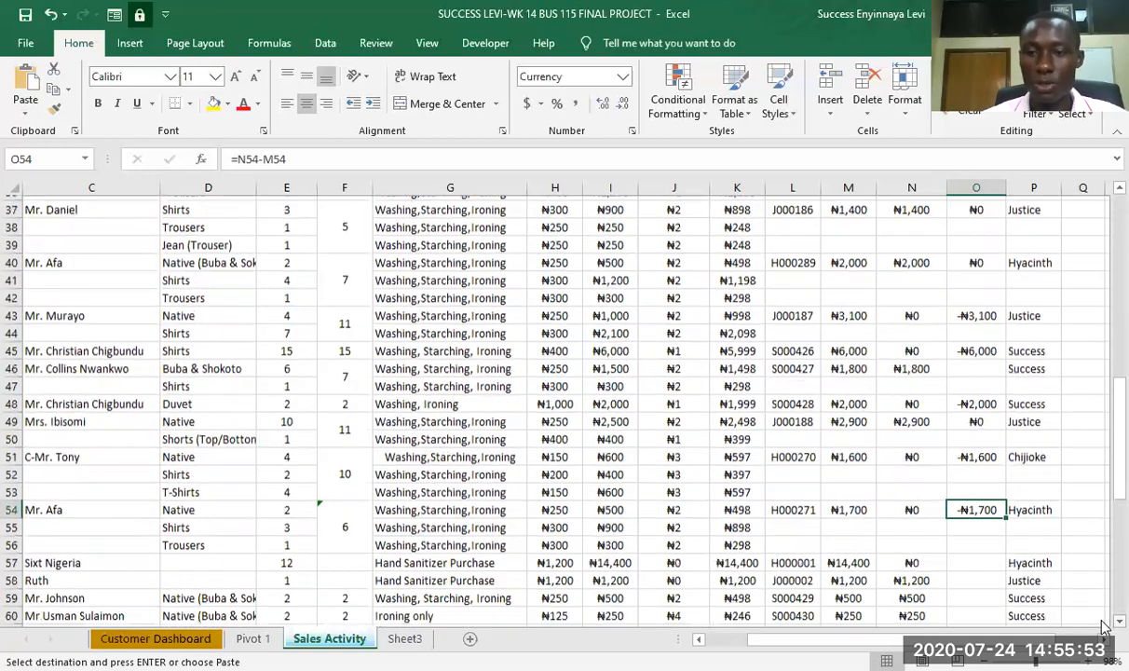
left_click(969, 471)
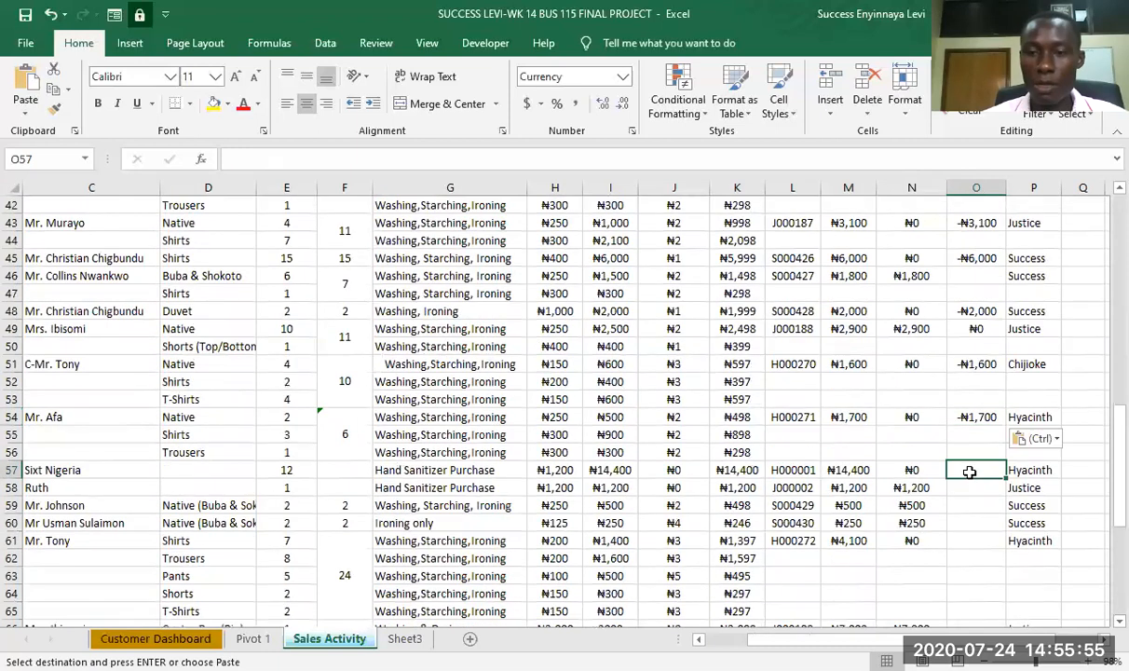
key("ctrl+v")
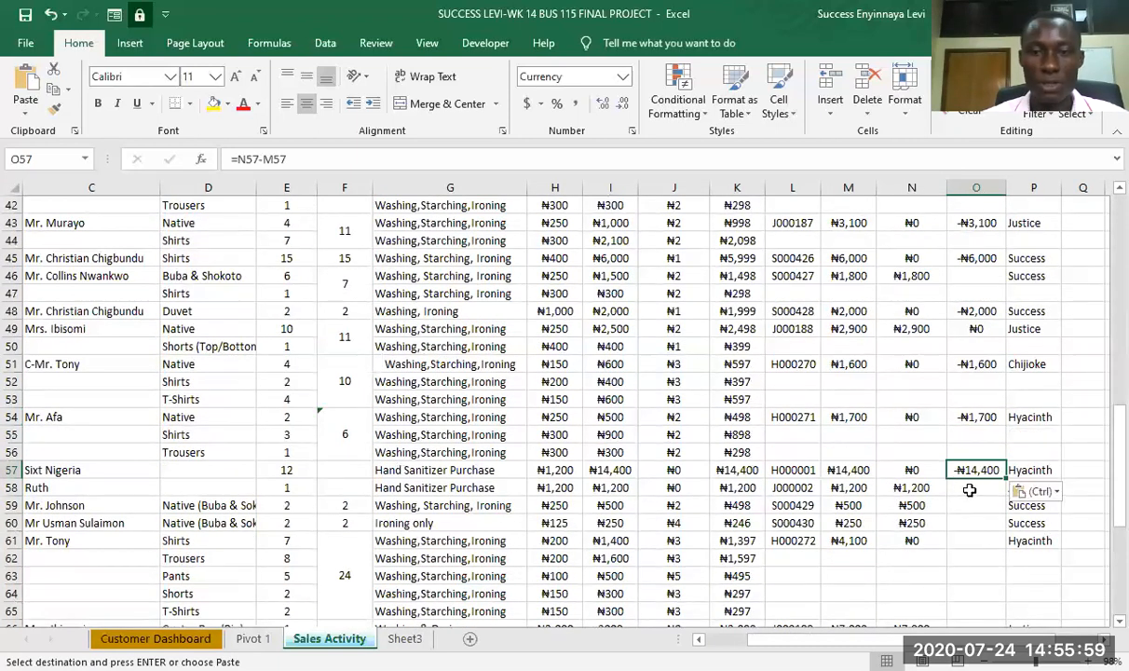
left_click(969, 489)
key("ctrl+v")
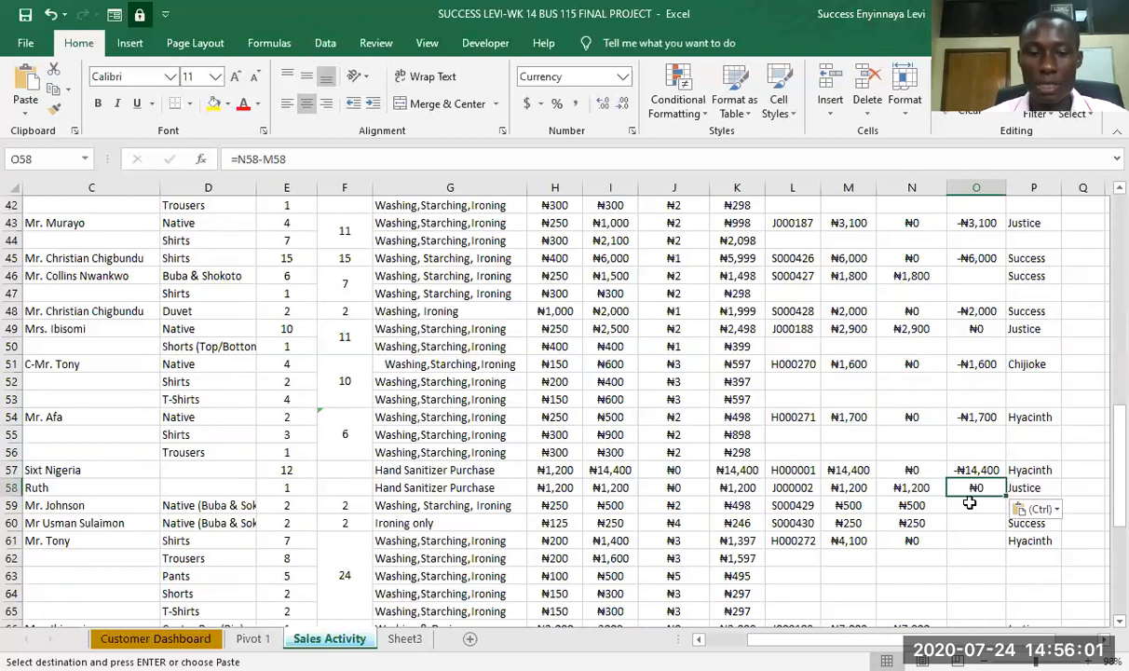
- Paste the copied Balance (Debt Owed) formula into O59, O60 and O61 for the orders starting in those rows
left_click(973, 508)
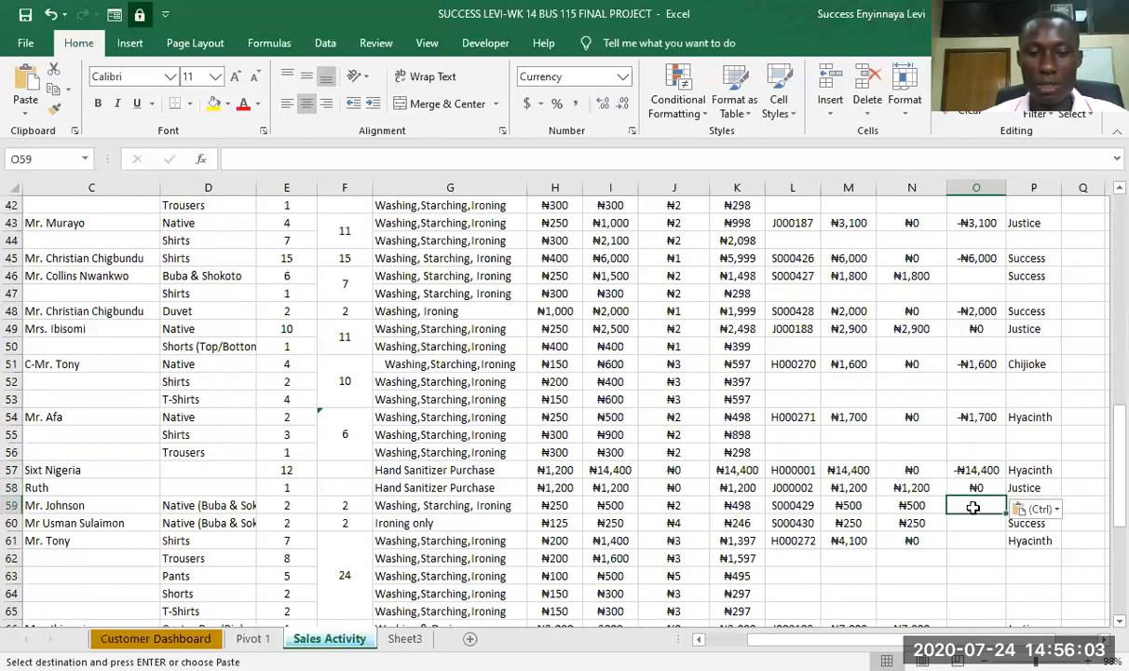
key("ctrl+v")
left_click(972, 522)
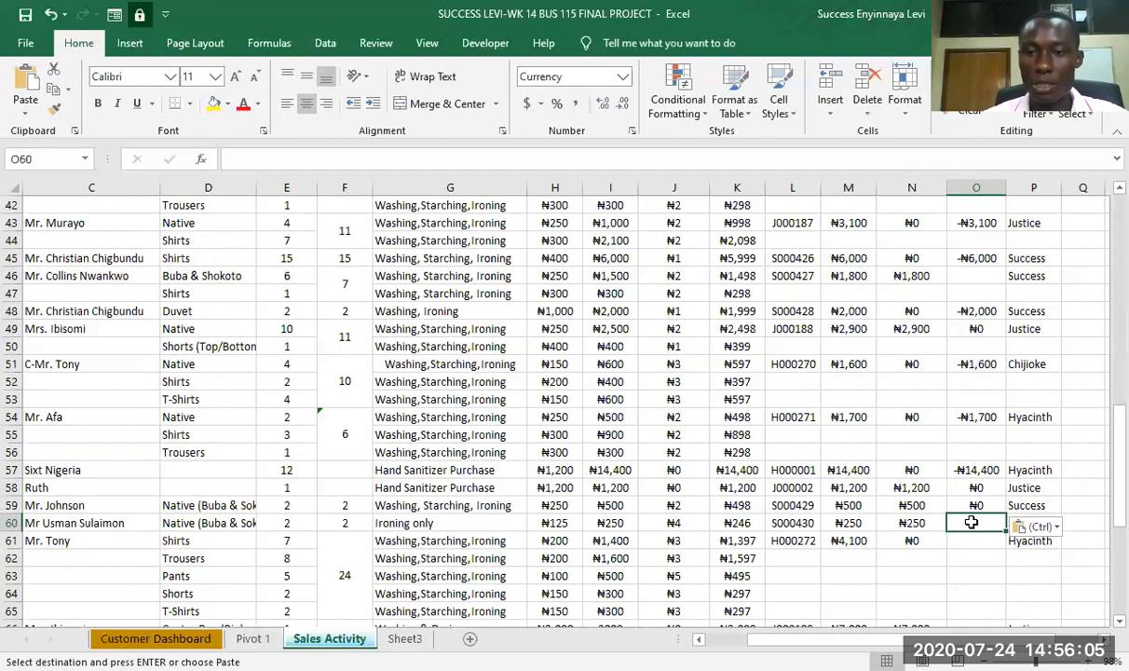
key("ctrl+v")
left_click(972, 541)
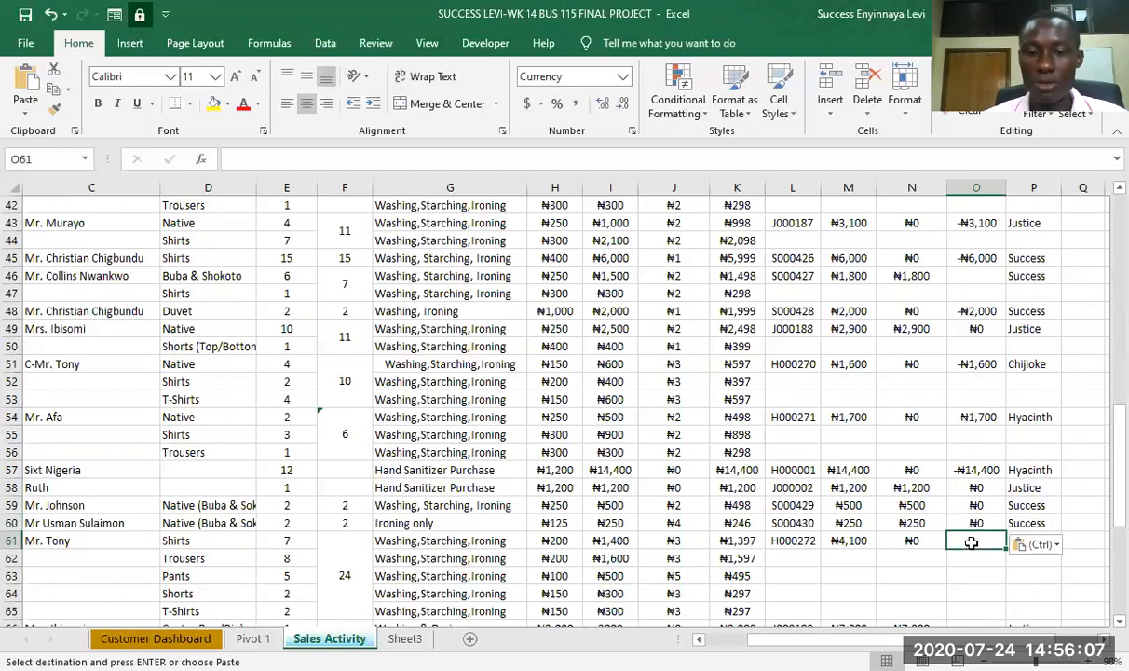
key("ctrl+v")
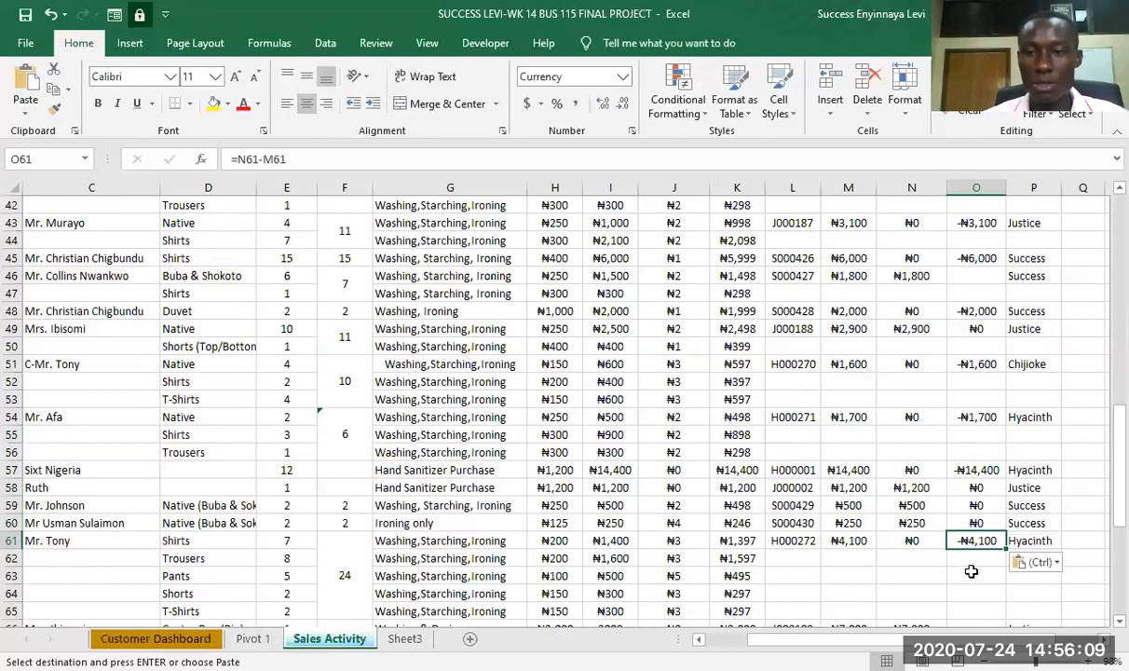
- Paste the copied Balance (Debt Owed) formula into O66, O68 and O69 for the orders starting in those rows
scroll(1103, 624, "down", 4)
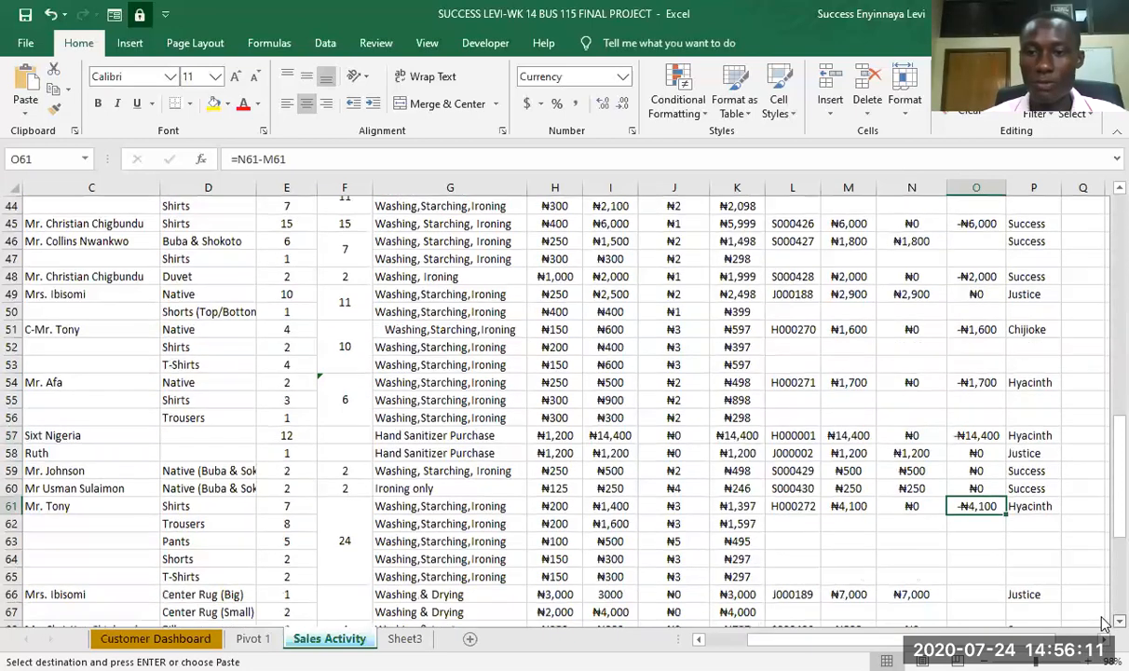
scroll(1103, 625, "down", 2)
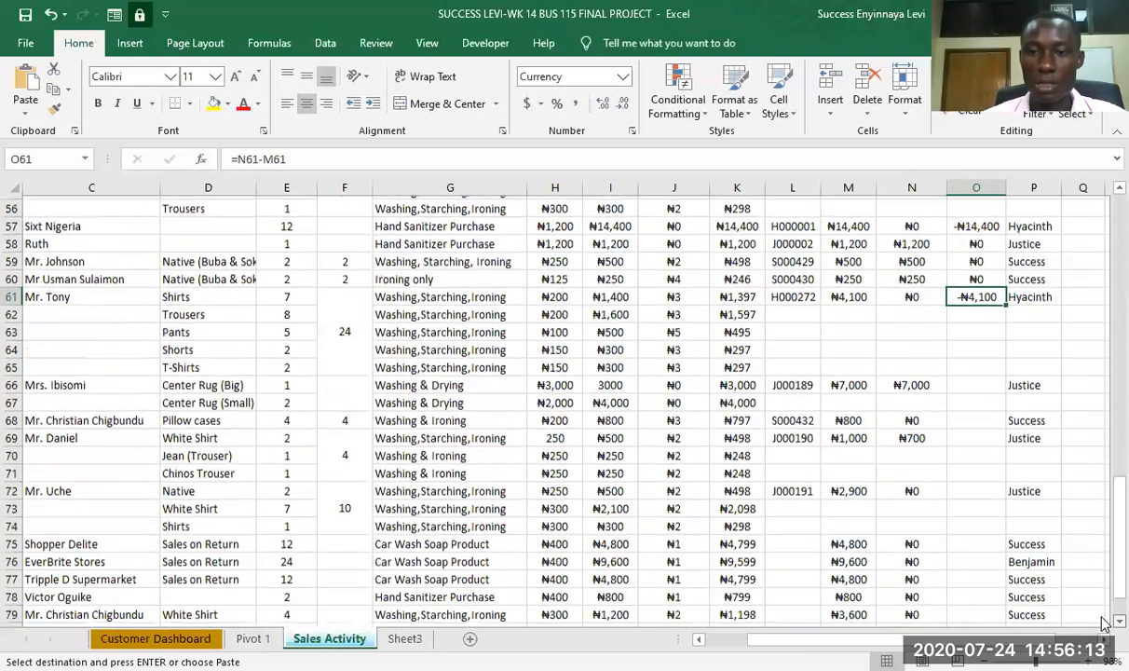
left_click(972, 333)
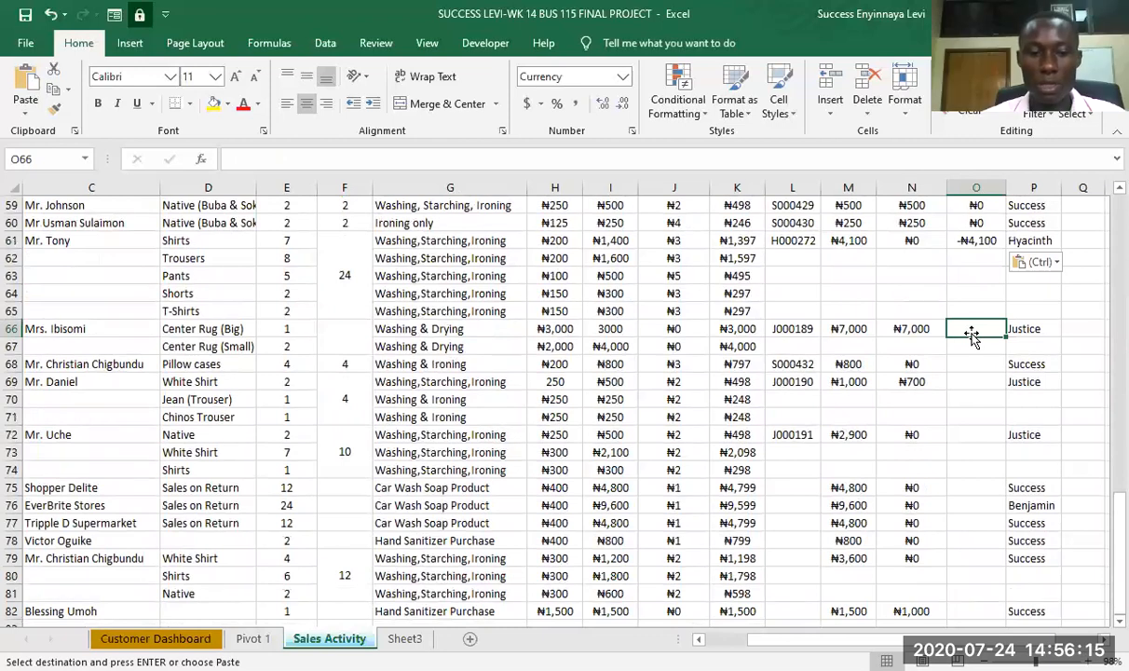
key("ctrl+v")
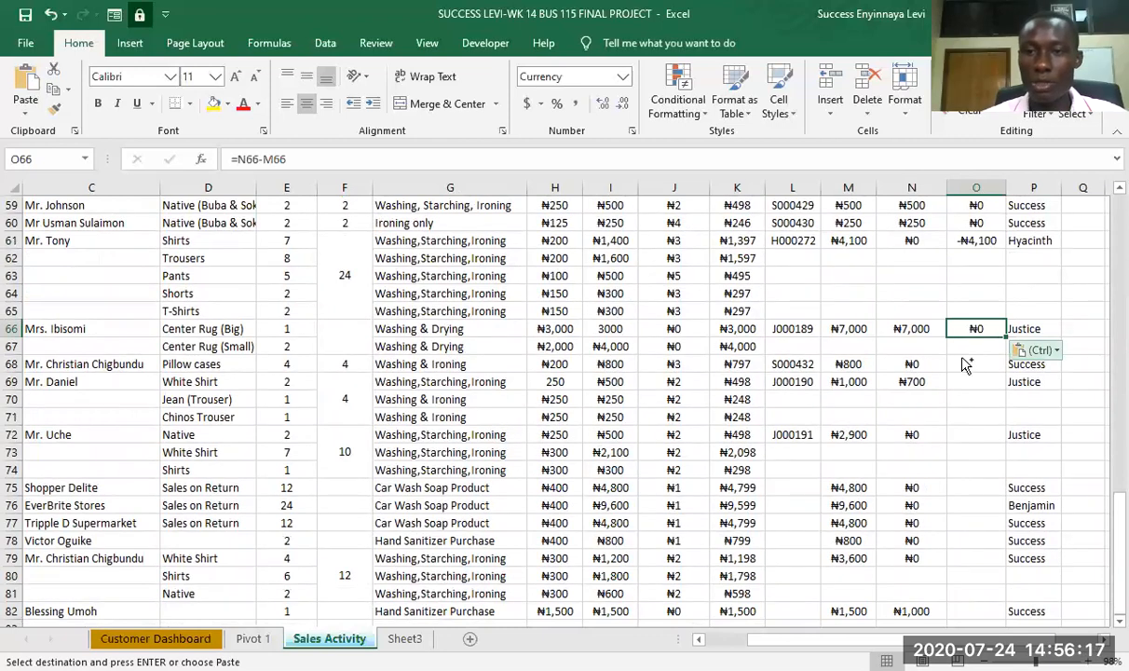
key("ctrl")
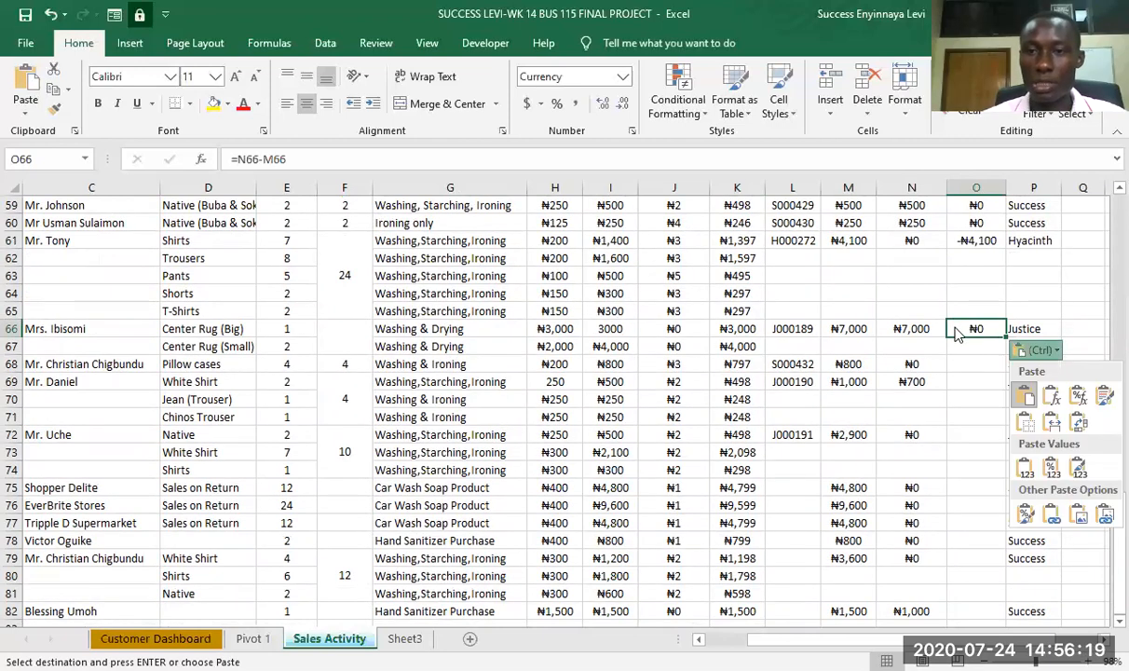
key("Escape")
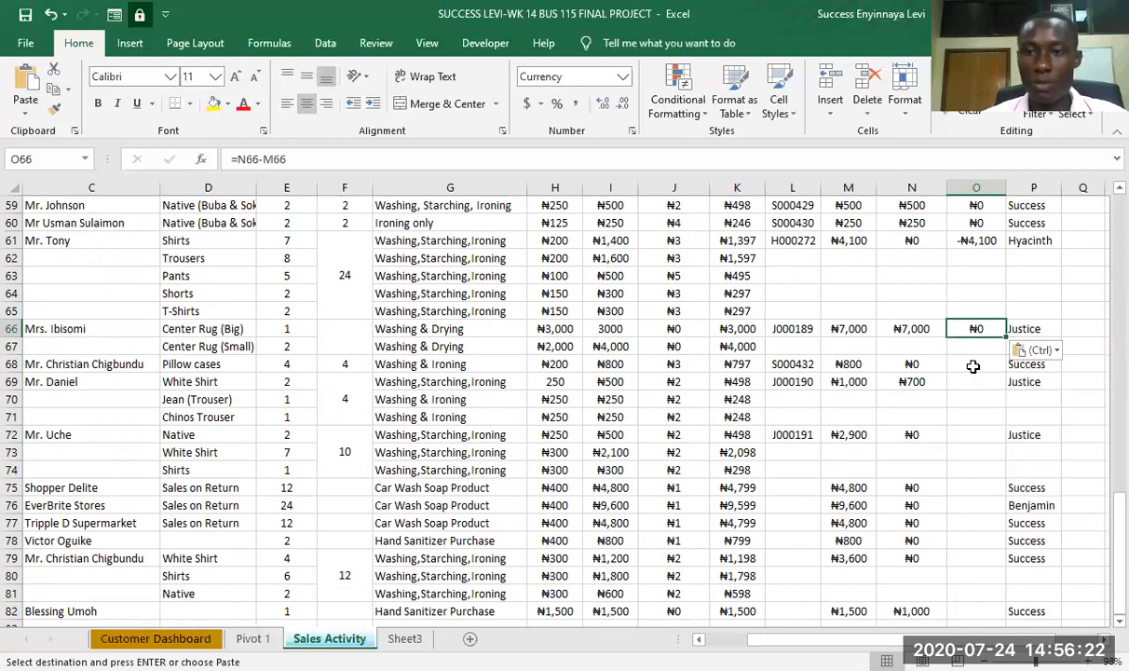
left_click(975, 367)
key("ctrl+v")
left_click(969, 384)
key("ctrl+v")
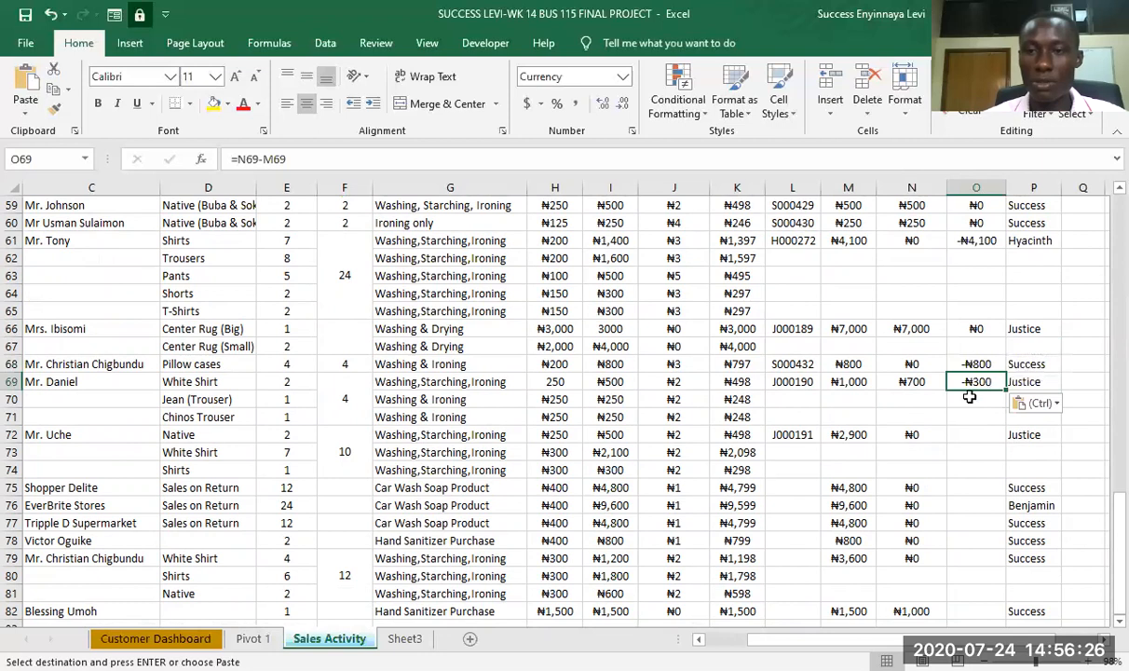
- Paste the copied Balance (Debt Owed) formula into O72, O75 and O76 for the orders starting in those rows
left_click(967, 434)
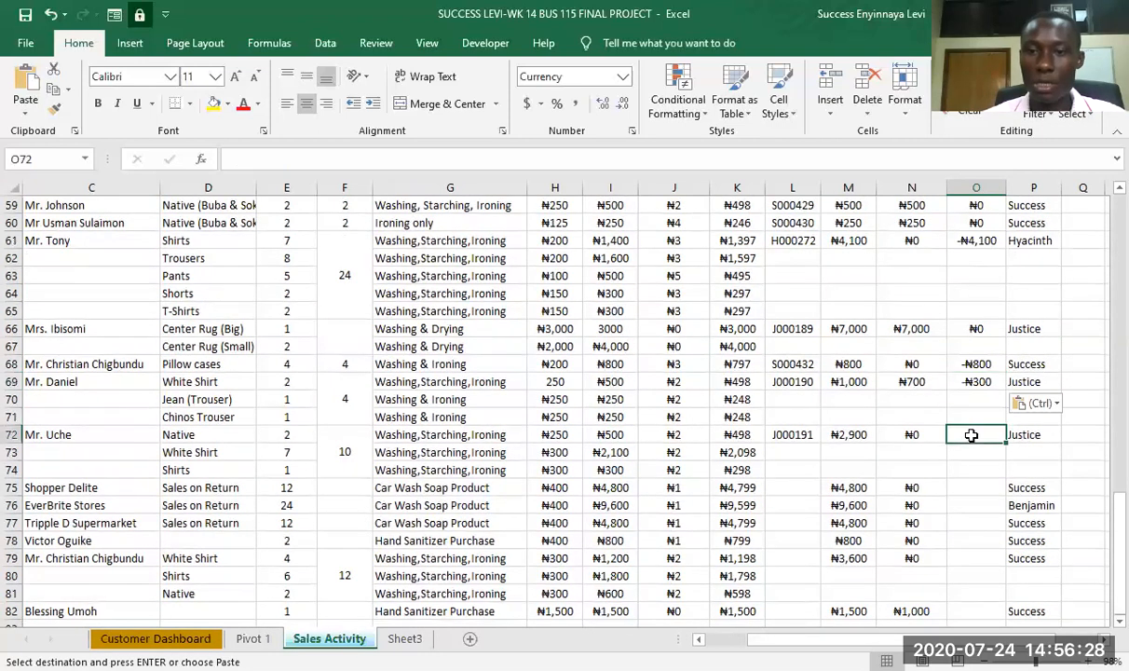
key("ctrl+v")
left_click(973, 487)
key("ctrl+v")
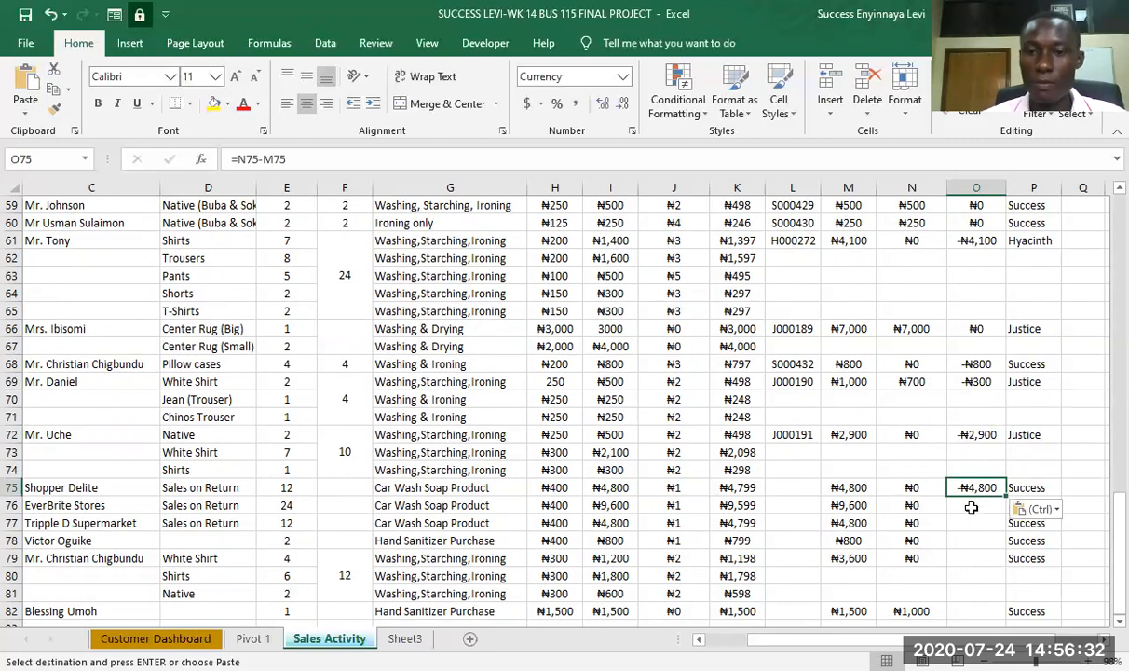
left_click(971, 508)
key("ctrl+v")
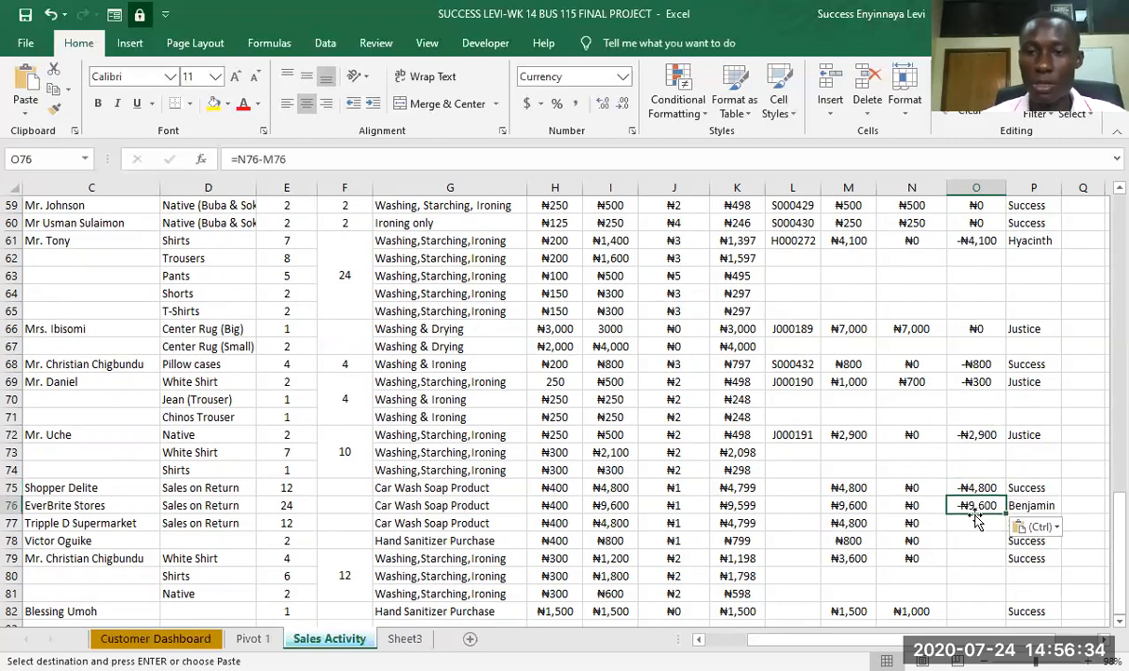
- Paste the copied Balance (Debt Owed) formula into O77, O78 and O79 for the orders starting in those rows
left_click(973, 523)
key("ctrl+v")
left_click(975, 539)
key("ctrl+v")
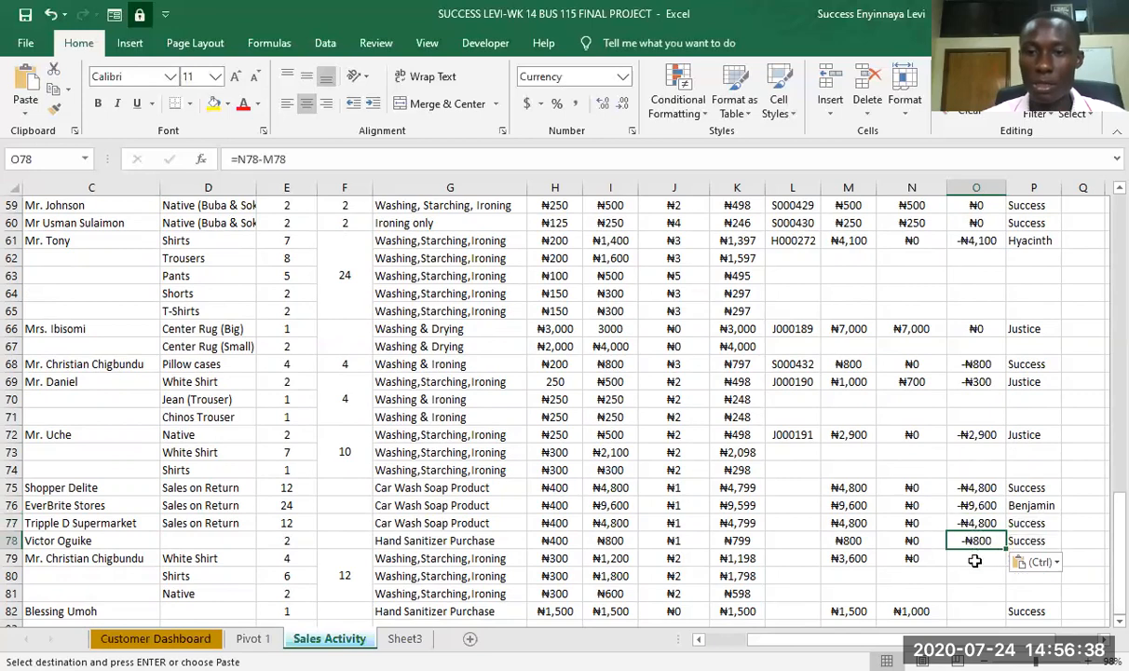
left_click(974, 558)
key("ctrl+v")
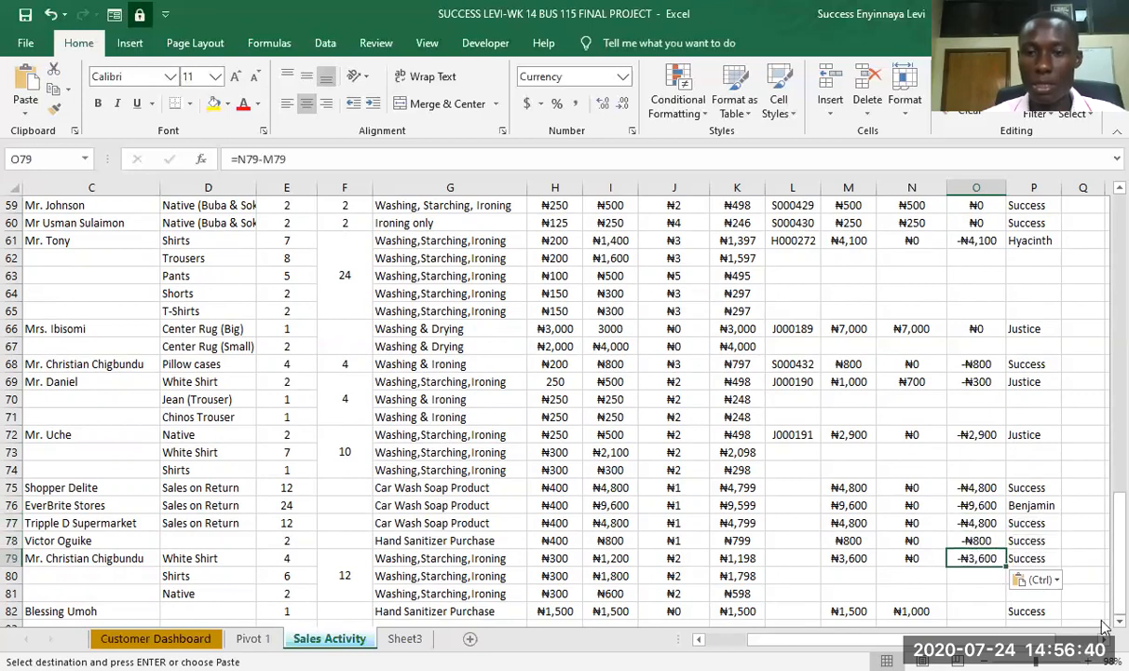
- Paste the copied Balance (Debt Owed) formula into O82 for the last order
scroll(1044, 586, "down", 2)
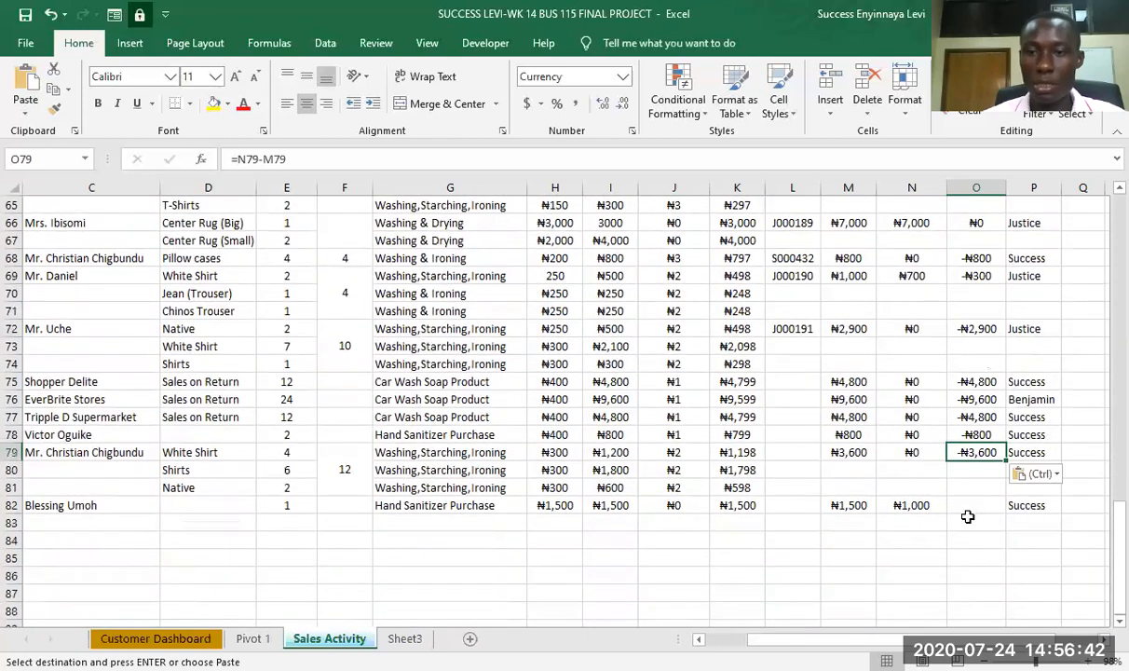
left_click(975, 509)
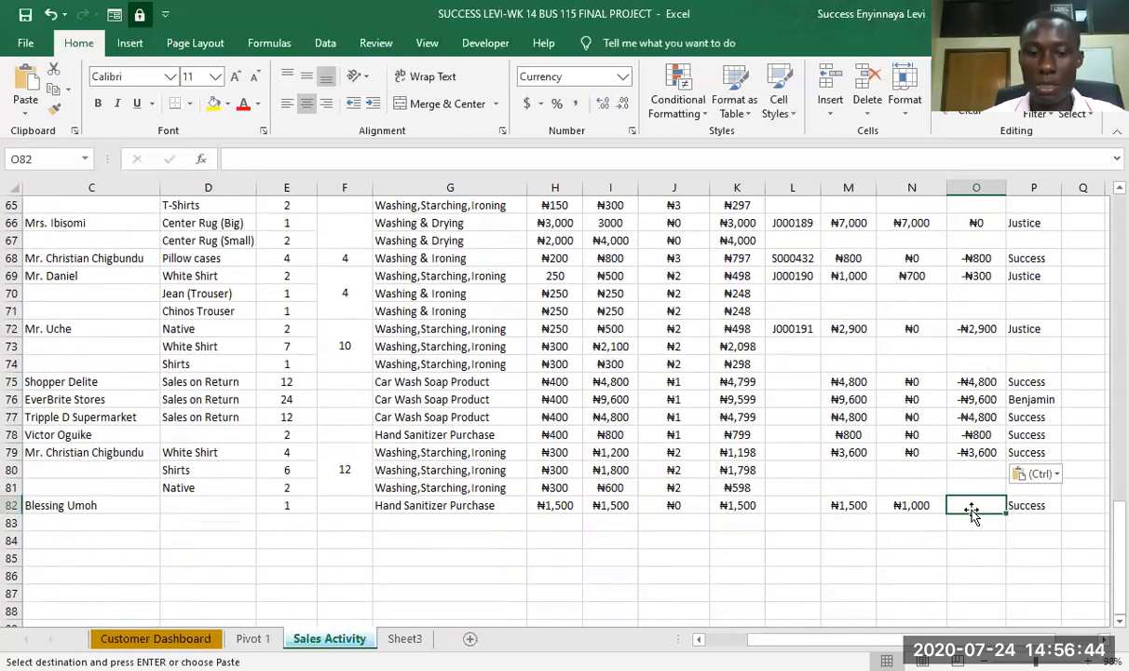
key("ctrl+v")
- Set up a Less Than 0 conditional formatting rule for the Balance (Debt Owed) cells O9:O82
scroll(968, 466, "up", 13)
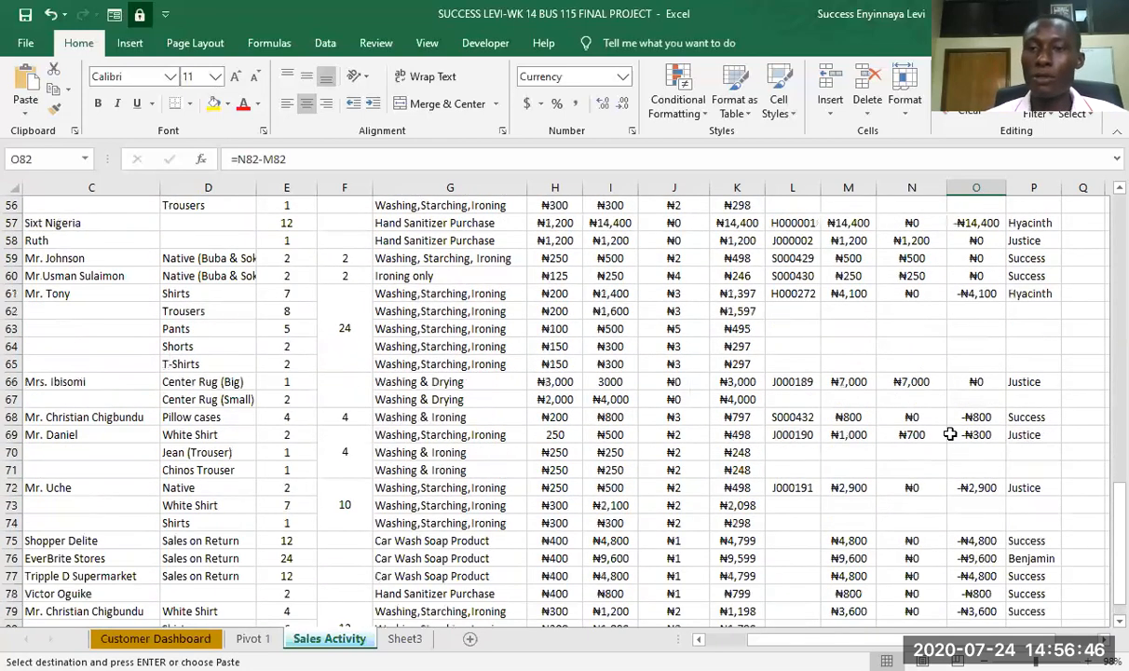
scroll(949, 433, "up", 8)
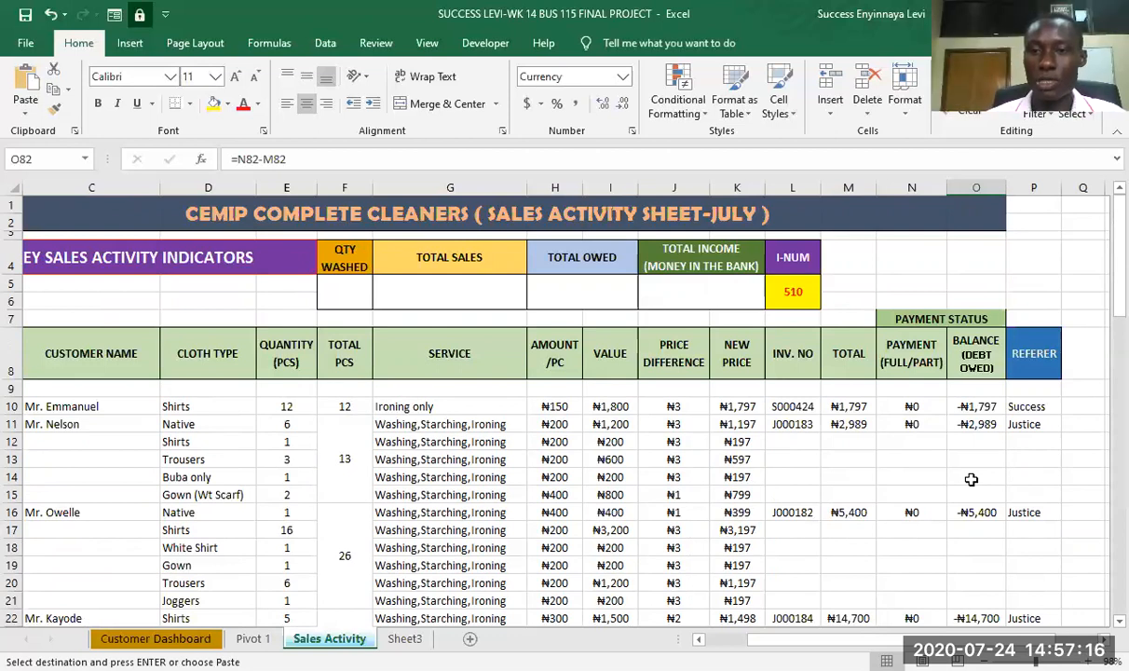
left_click(975, 389)
key("shift+Down")
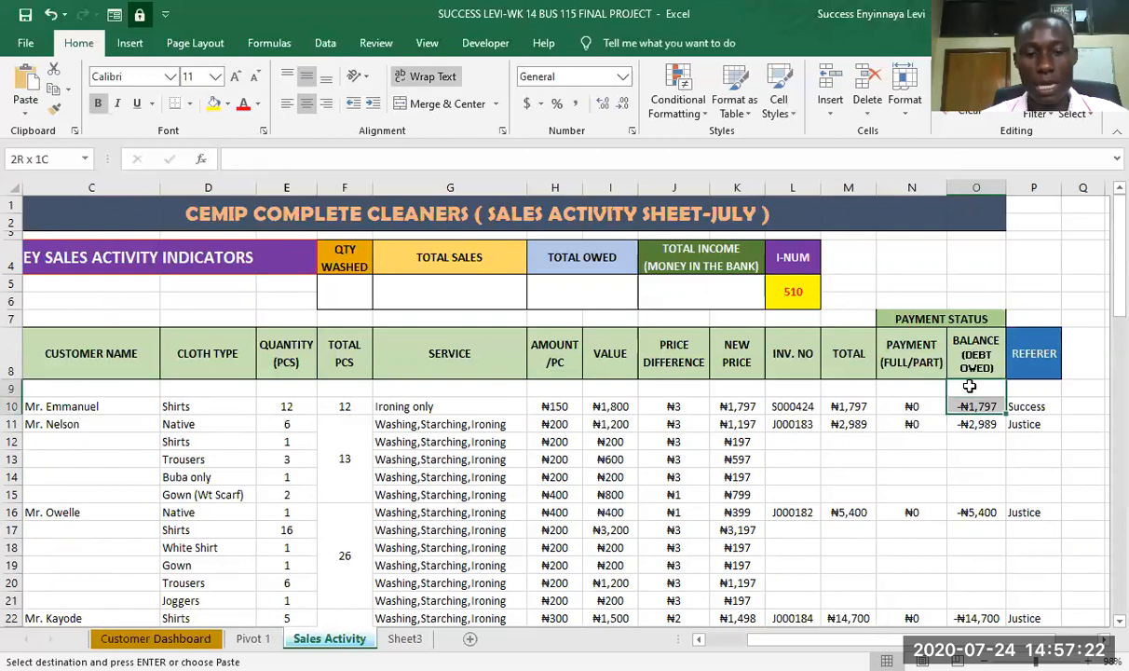
key("ctrl+shift+Down")
key("ctrl+shift+Down")
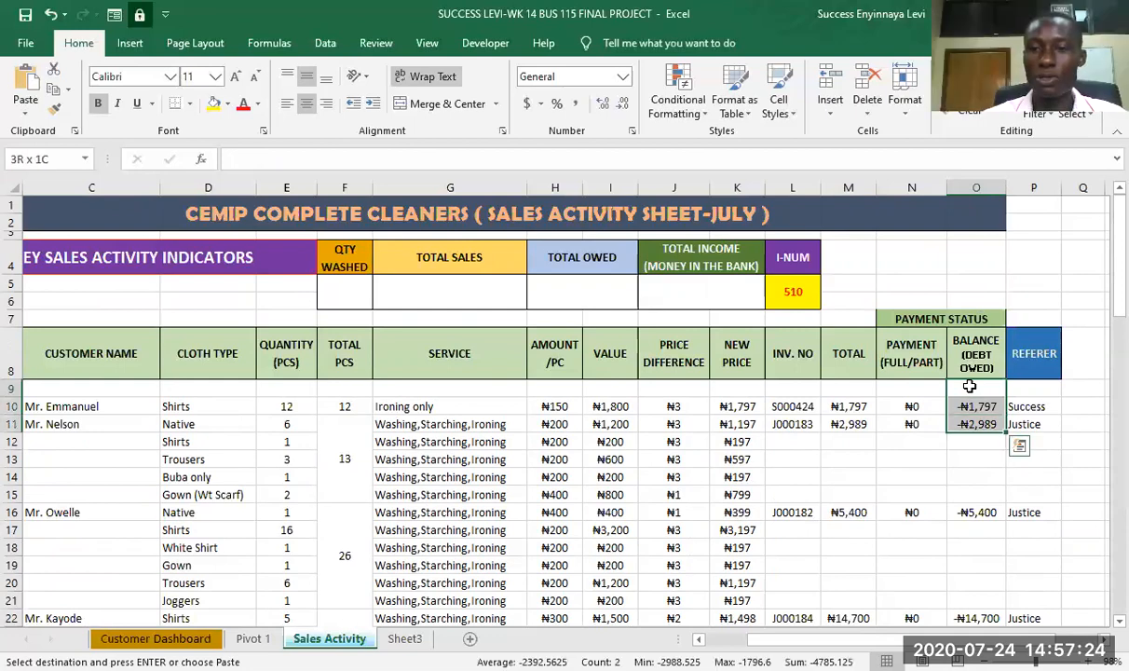
key("shift+Down")
key("shift+Down")
key("shift+Down")
key("shift+Down")
key("shift+Down")
key("shift+Down")
key("shift+Down")
key("shift+Down")
key("shift+Down")
key("shift+Down")
key("shift+Down")
key("shift+Down")
key("shift+Down")
key("shift+Down")
key("shift+Down")
key("shift+Down")
key("shift+Down")
key("shift+Down")
key("shift+Down")
key("shift+Down")
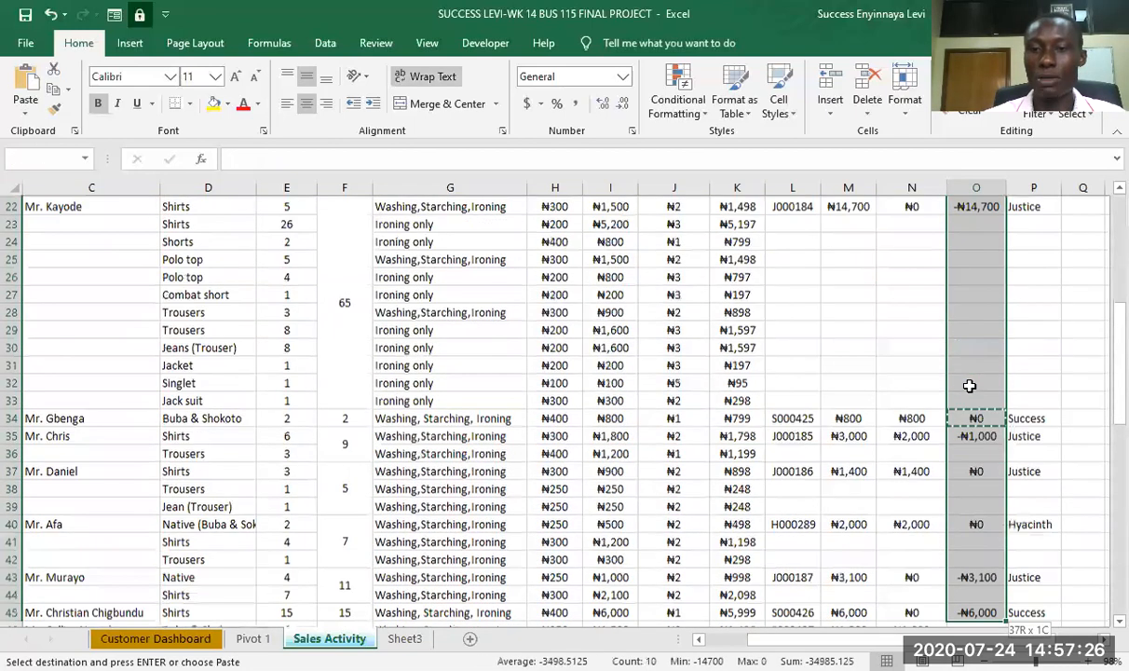
key("shift+Down")
key("shift+Down")
key("shift+Down")
key("shift+Down")
key("shift+Down")
key("shift+Down")
key("shift+Down")
key("shift+Down")
key("shift+Down")
key("shift+Down")
key("shift+Down")
key("shift+Down")
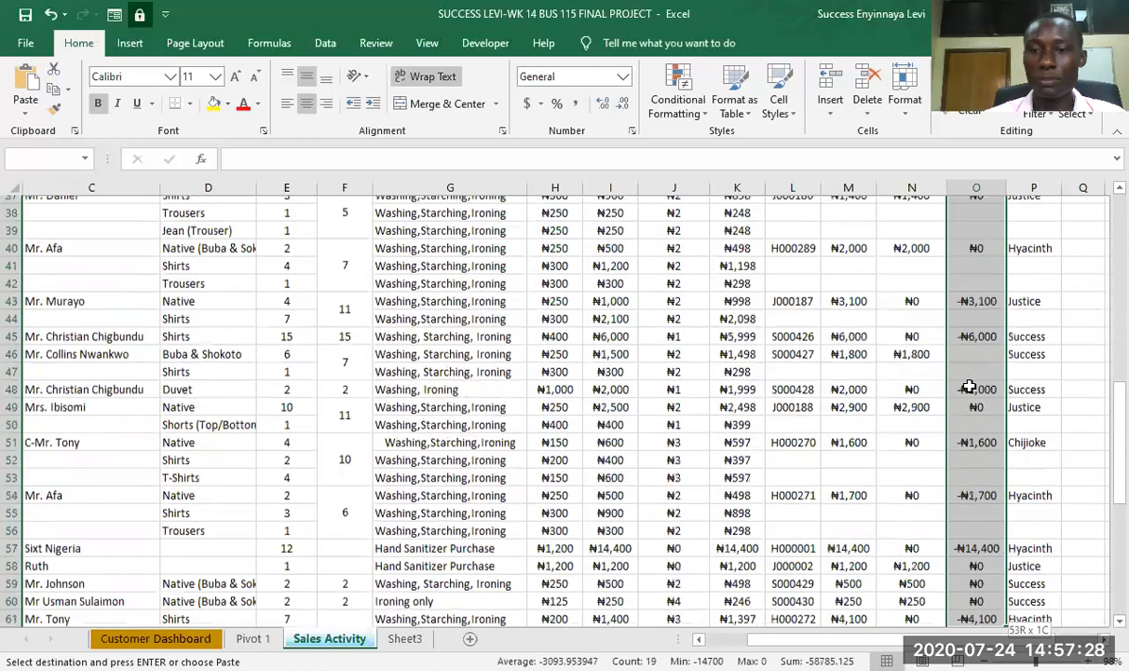
key("shift+Down")
key("shift+Down")
key("shift+Down")
key("shift+Down")
key("shift+Down")
key("shift+Down")
key("shift+Down")
key("shift+Down")
key("shift+Down")
key("shift+Down")
key("shift+Down")
key("shift+Down")
key("shift+Down")
key("shift+Down")
key("shift+Down")
key("shift+Down")
key("shift+Down")
key("shift+Down")
key("shift+Down")
key("shift+Down")
scroll(970, 386, "down", 8)
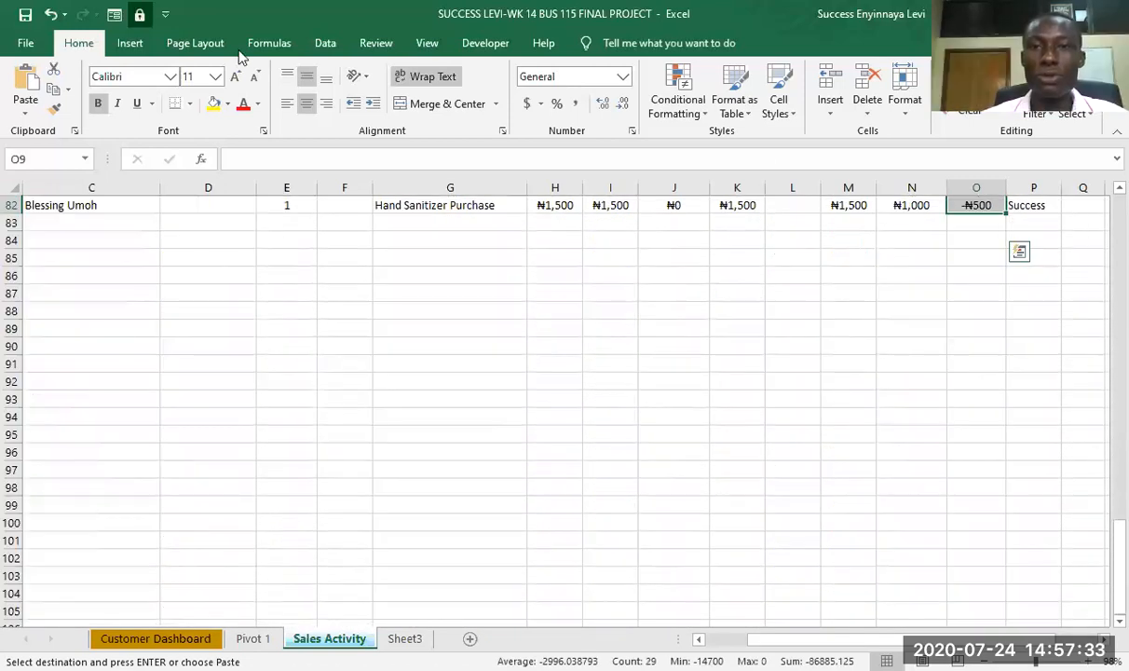
left_click(706, 113)
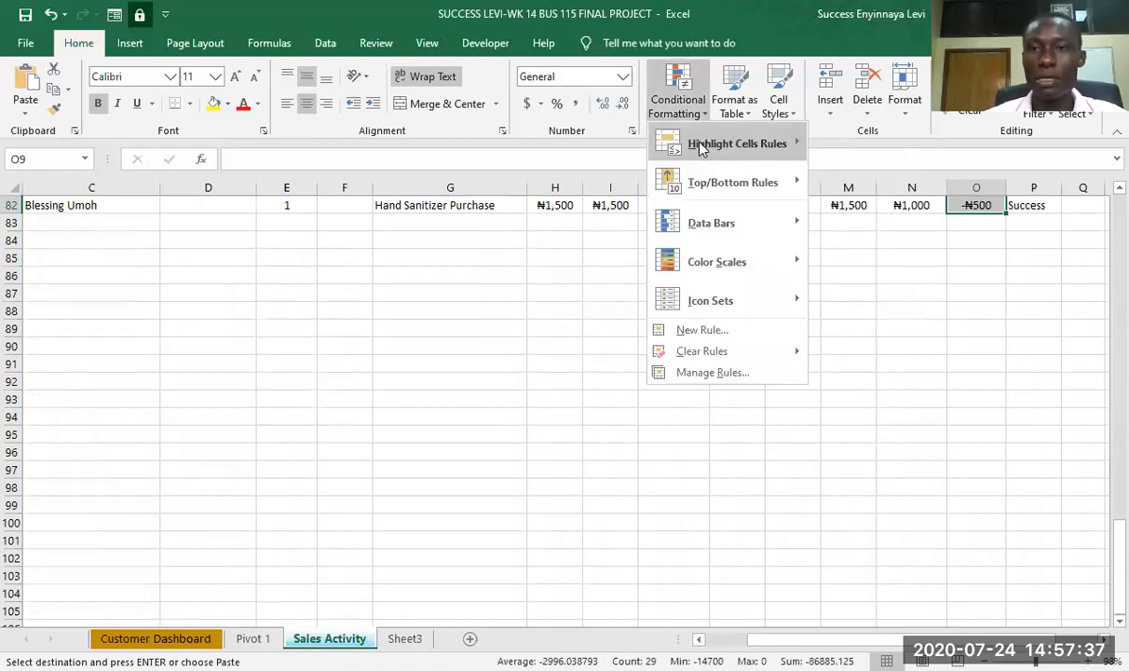
mouse_move(745, 158)
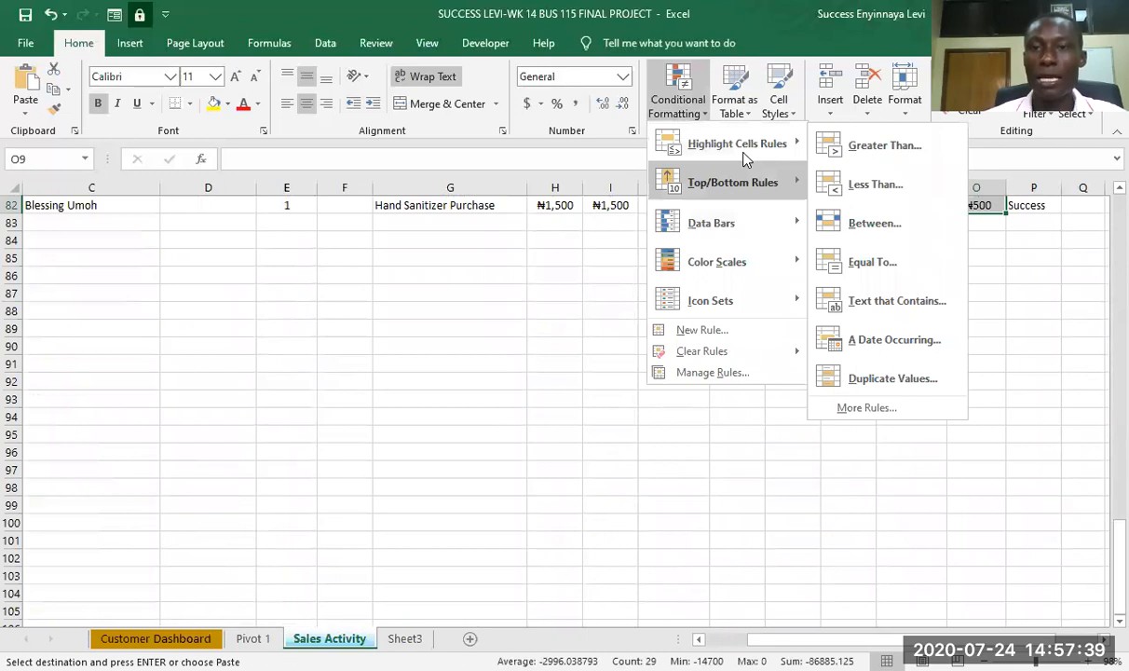
left_click(874, 186)
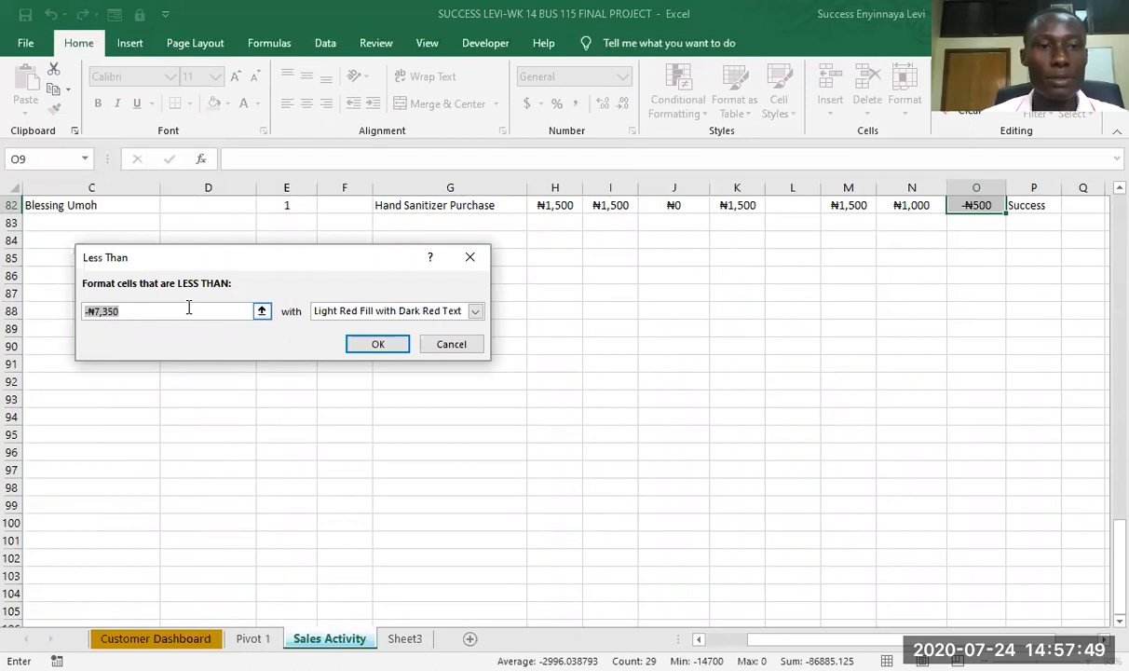
type("0")
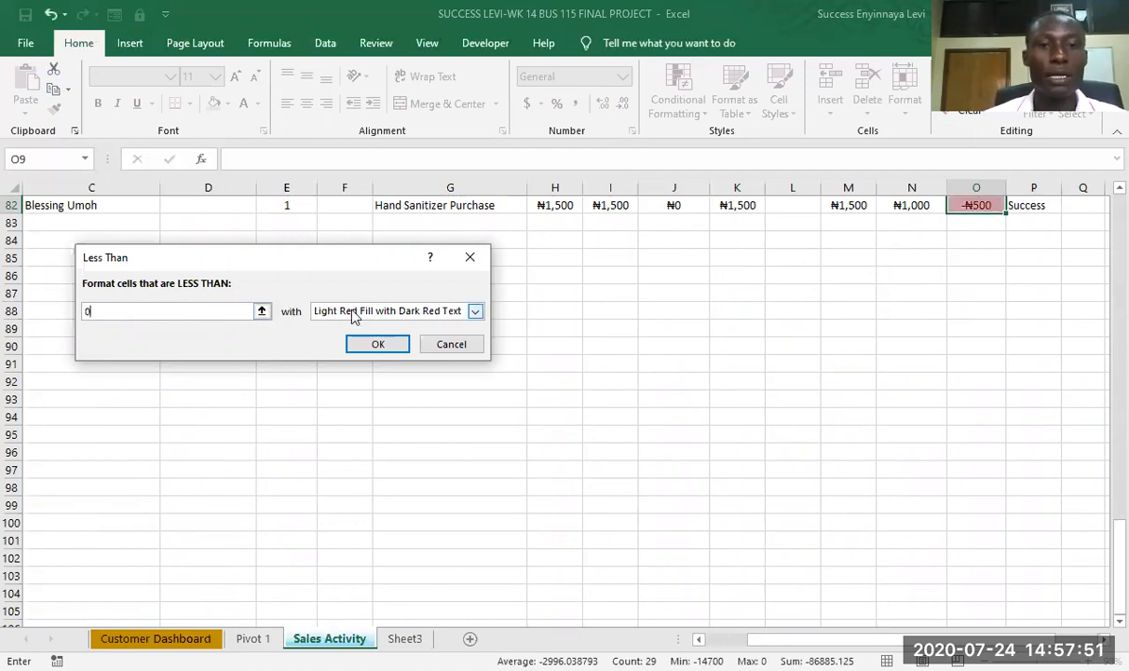
- Give the less-than-zero rule a custom format with a red background fill and black font colour
left_click(475, 310)
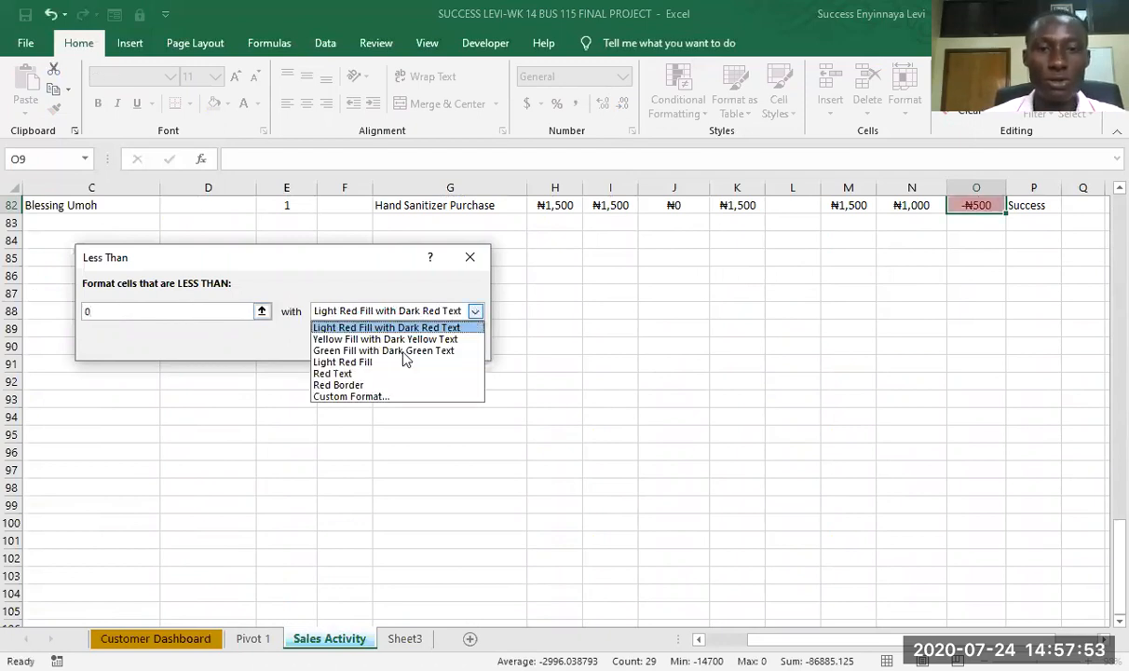
left_click(351, 396)
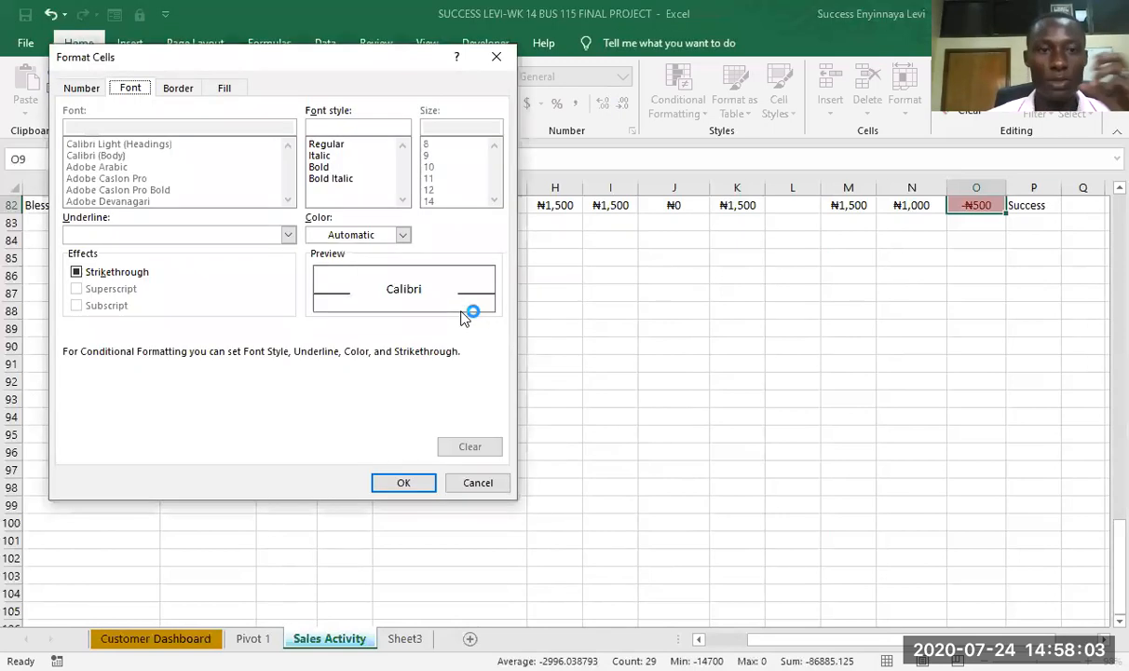
left_click(224, 87)
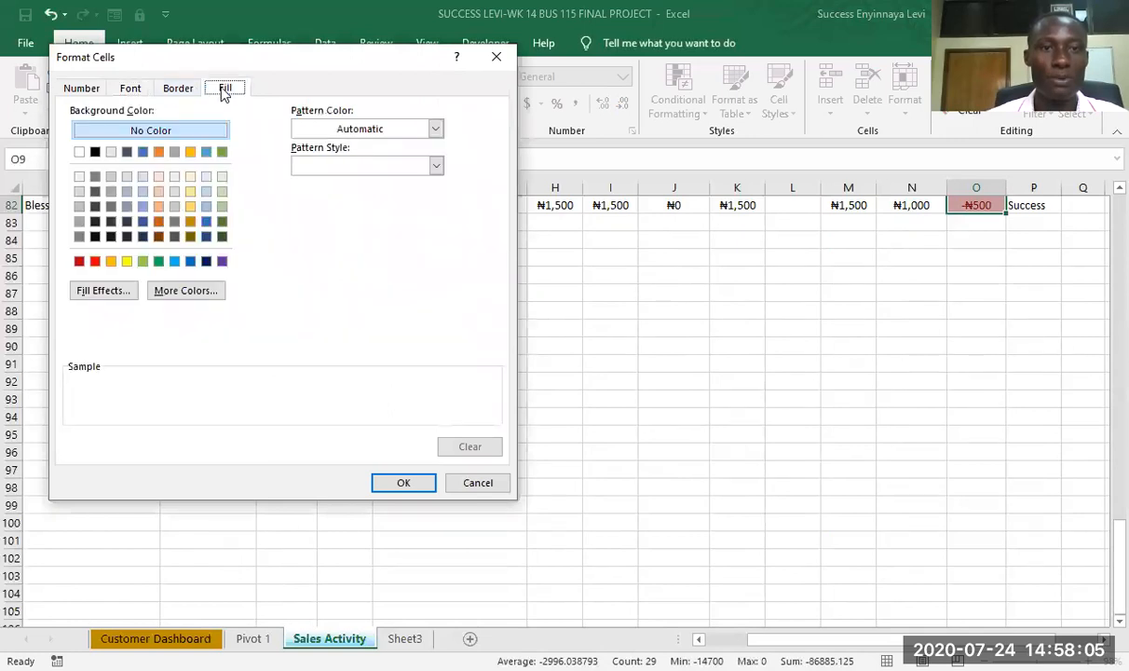
left_click(95, 261)
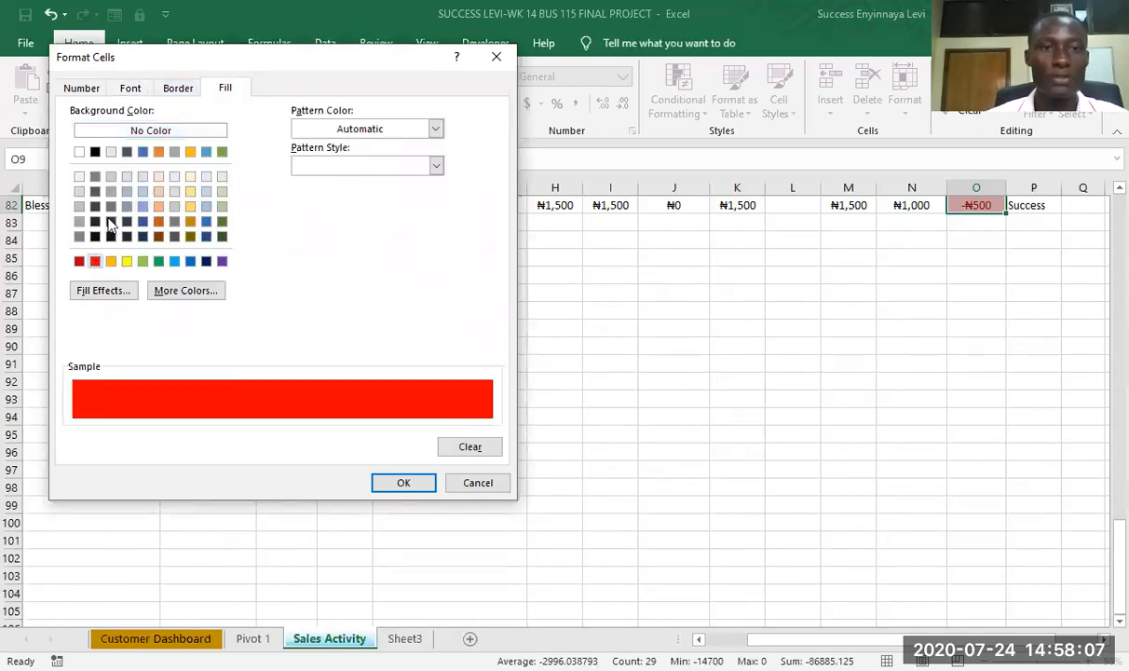
left_click(130, 91)
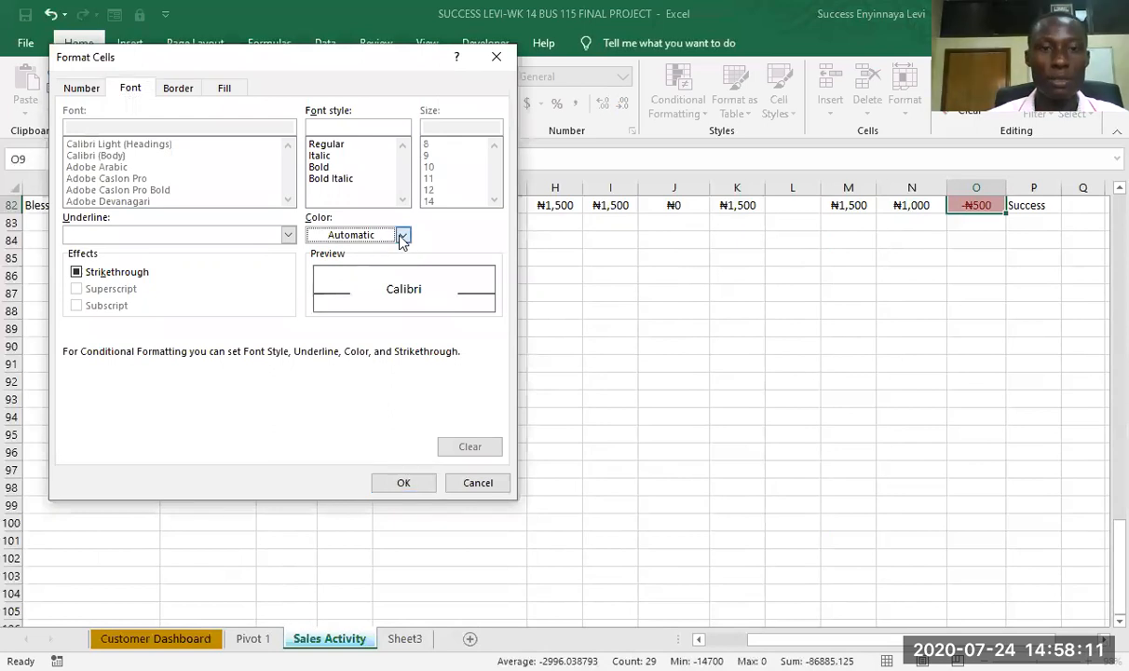
left_click(403, 236)
left_click(330, 296)
left_click(405, 484)
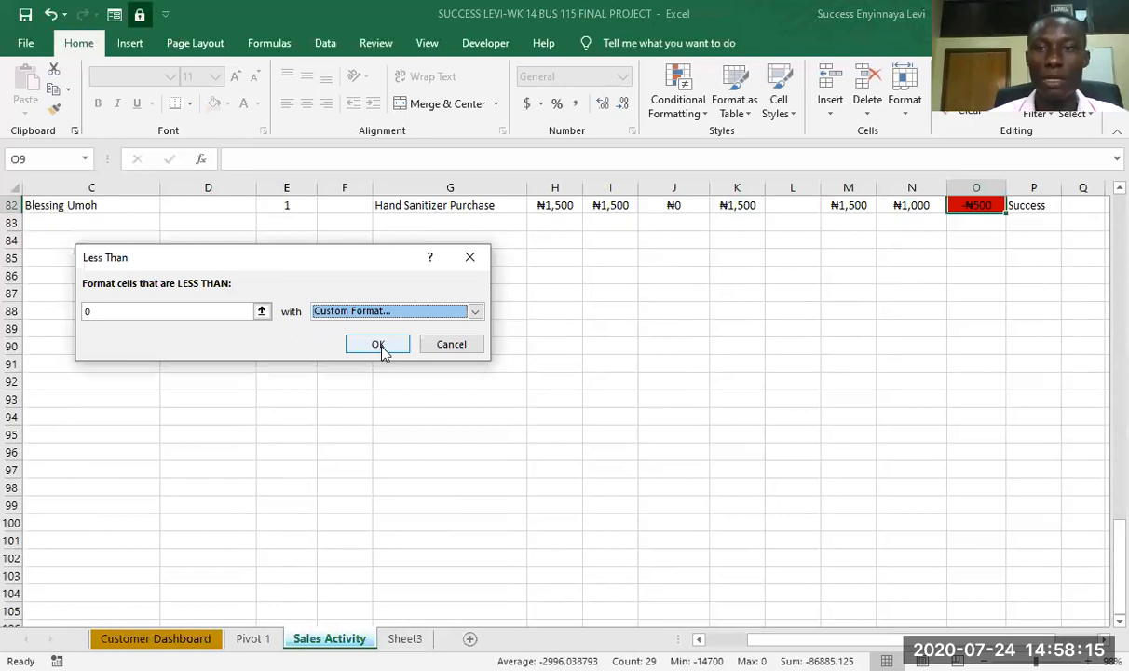
- Change the rule's custom font colour to White, Background 1, and apply the rule to the selected balance cells
left_click(474, 313)
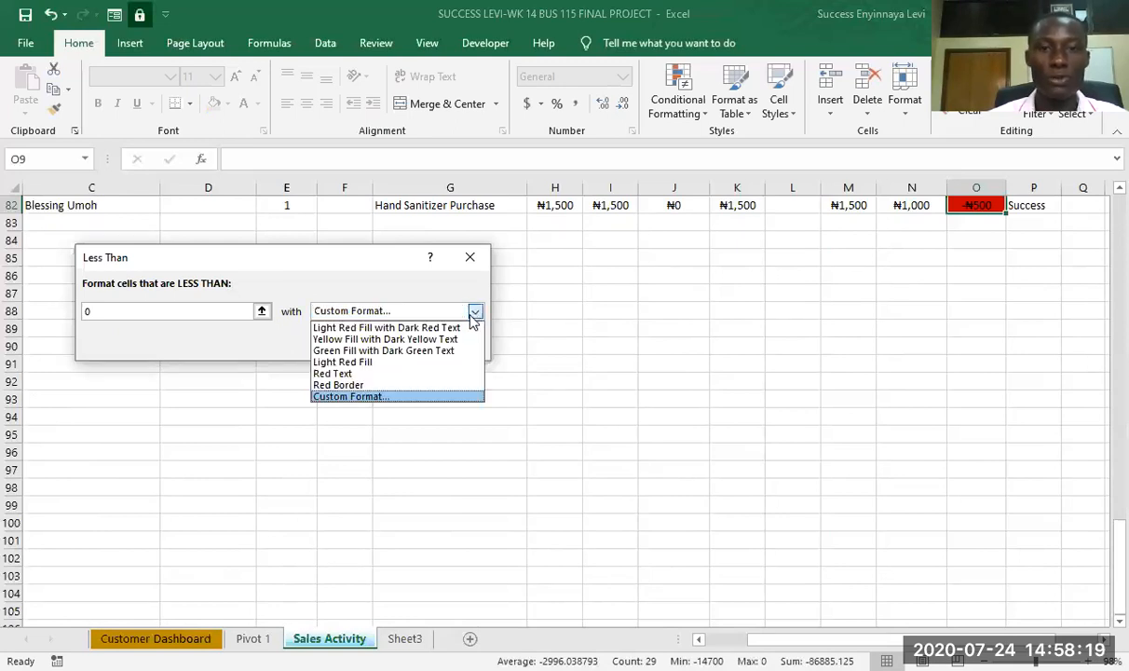
left_click(370, 398)
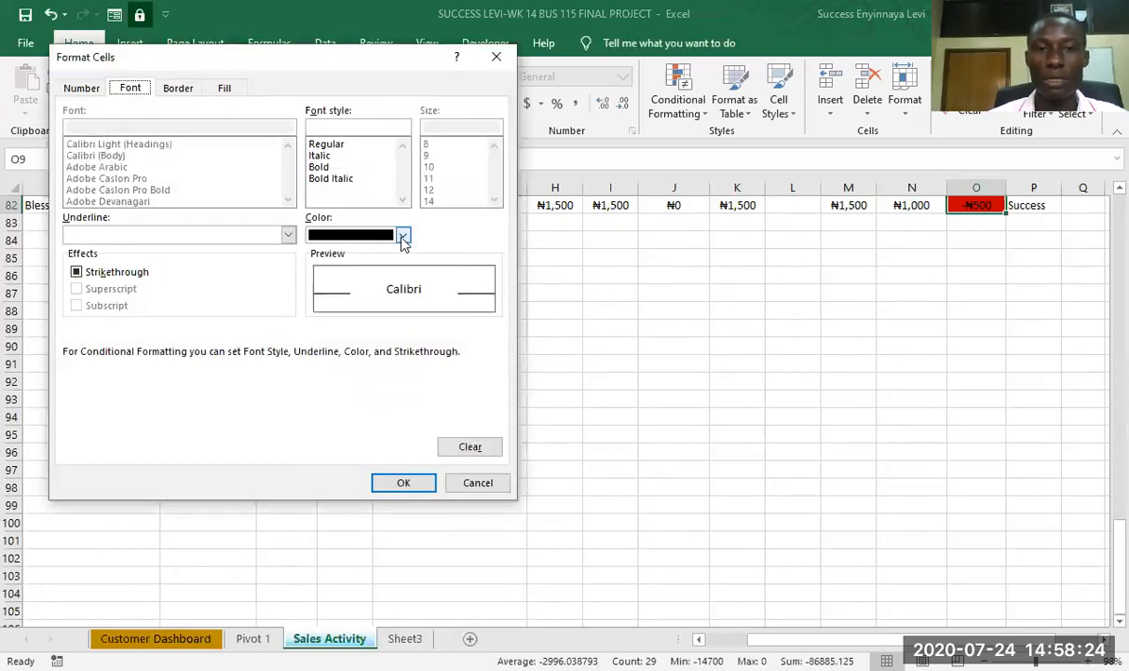
left_click(404, 236)
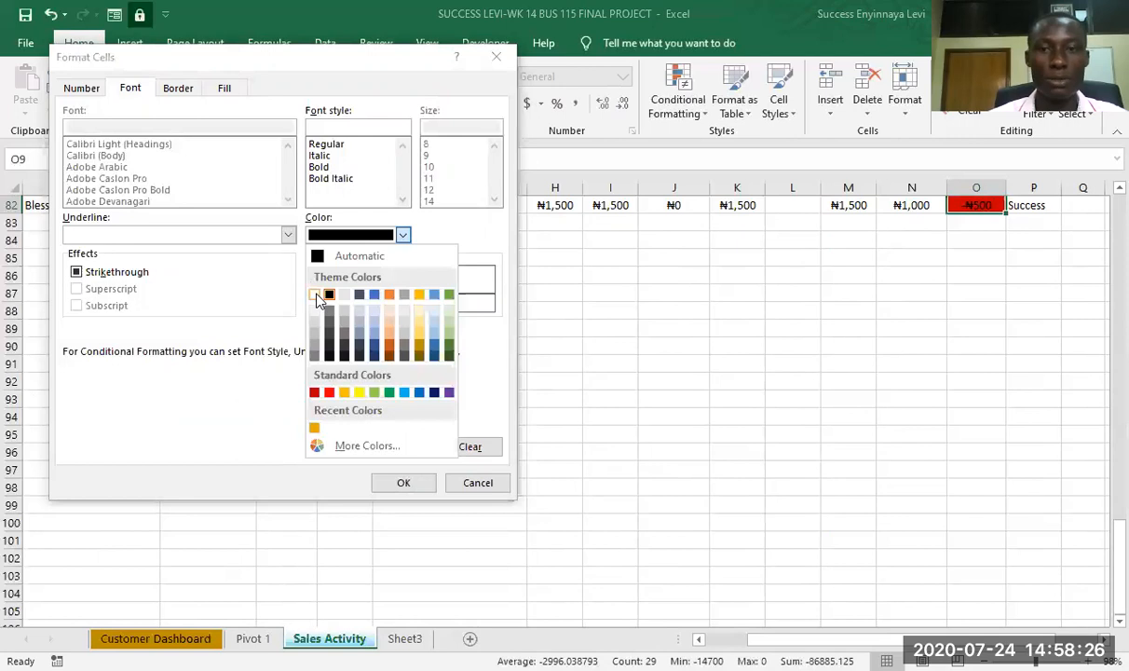
left_click(315, 295)
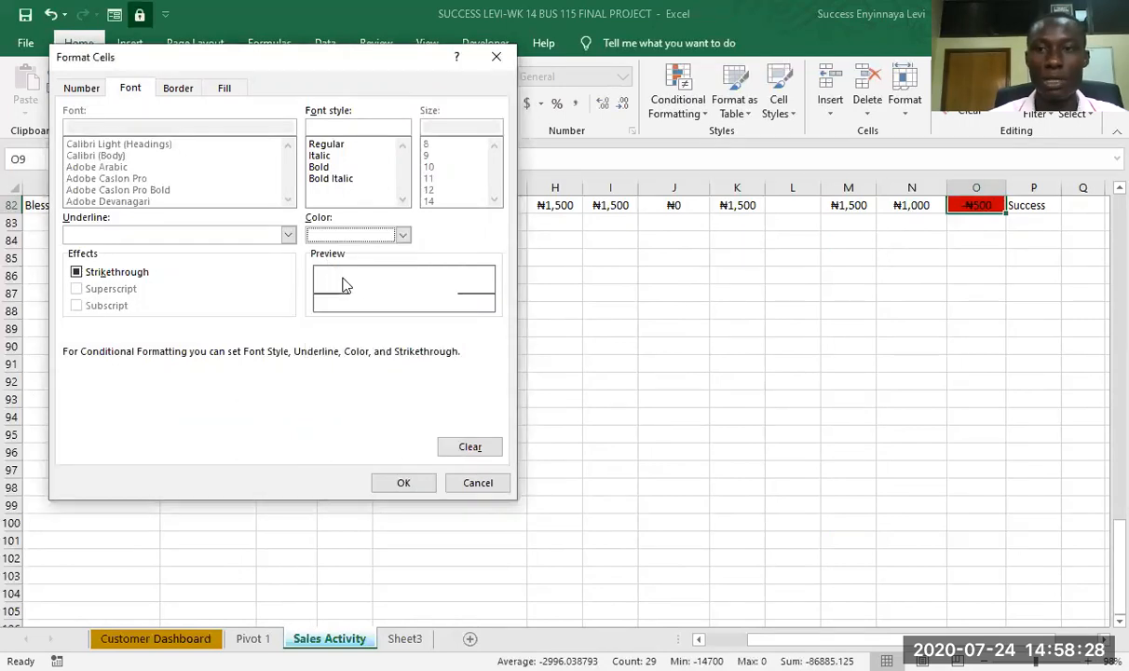
left_click(403, 235)
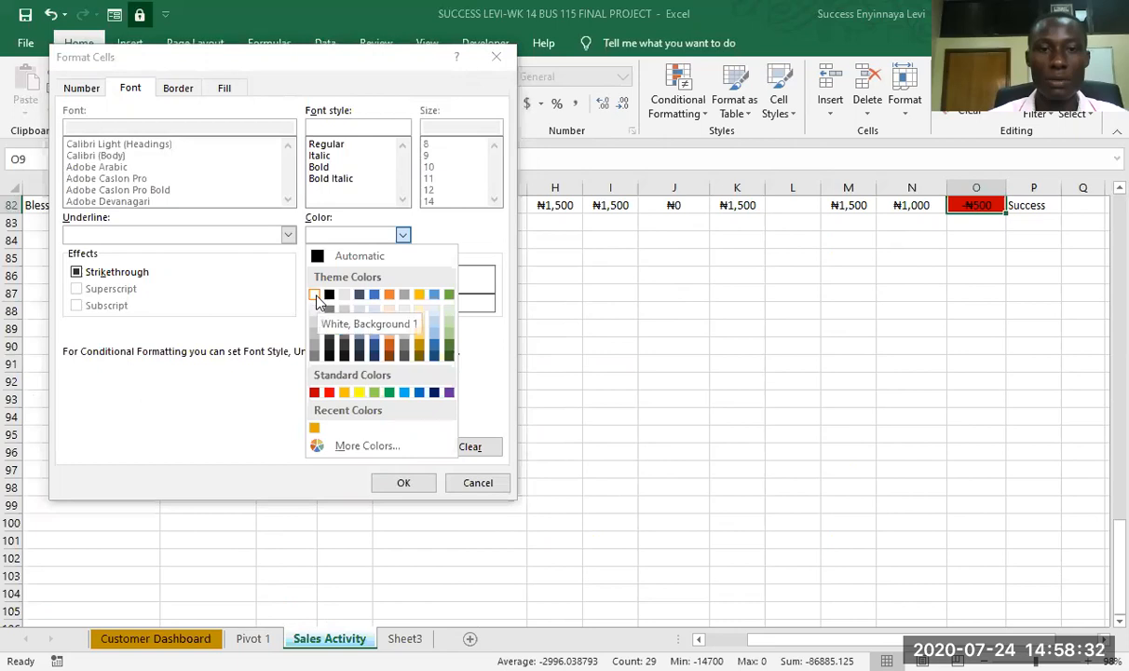
left_click(315, 296)
left_click(401, 481)
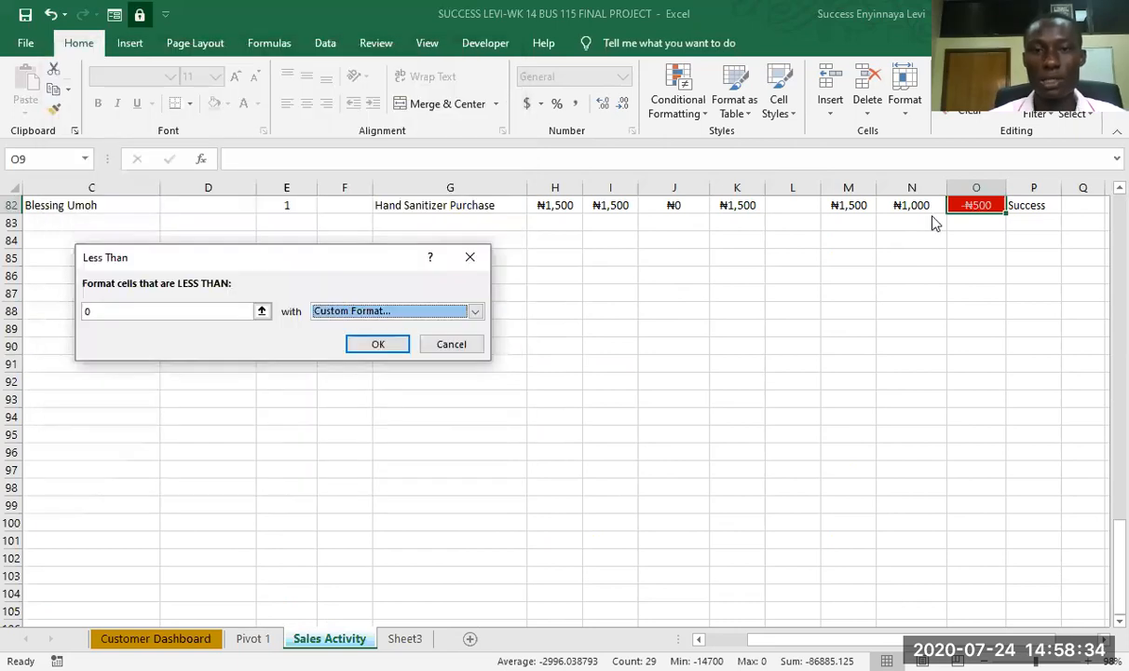
left_click(378, 345)
- Review the conditional formatting on the balances throughout the Balance (Debt Owed) column
scroll(764, 367, "up", 12)
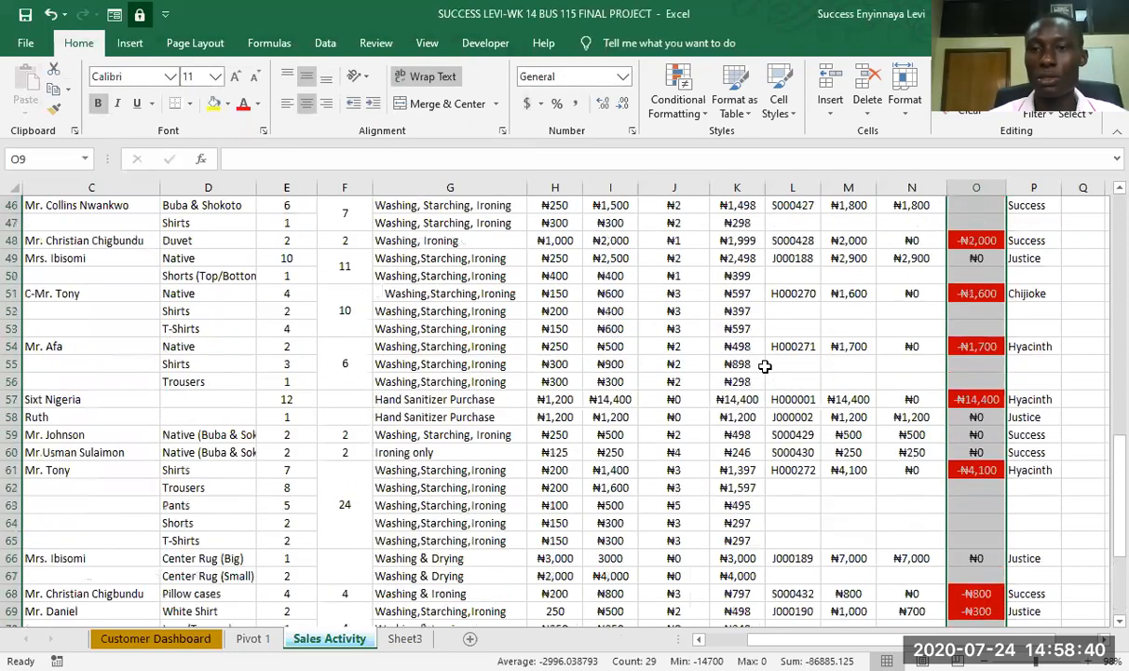
scroll(765, 367, "up", 15)
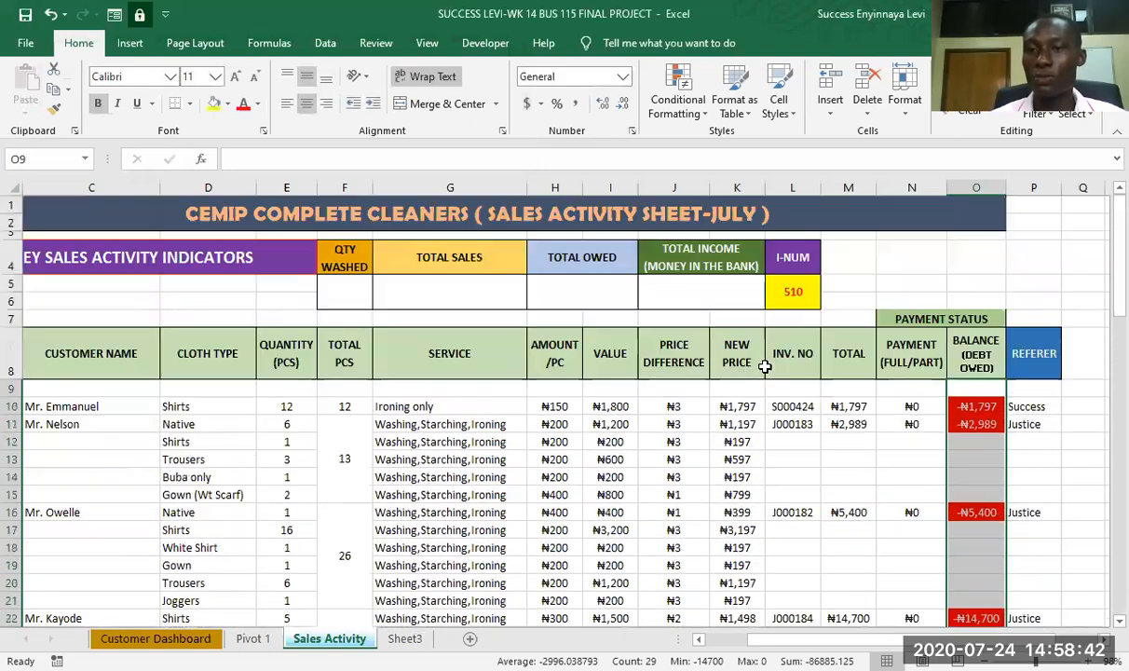
scroll(765, 367, "down", 2)
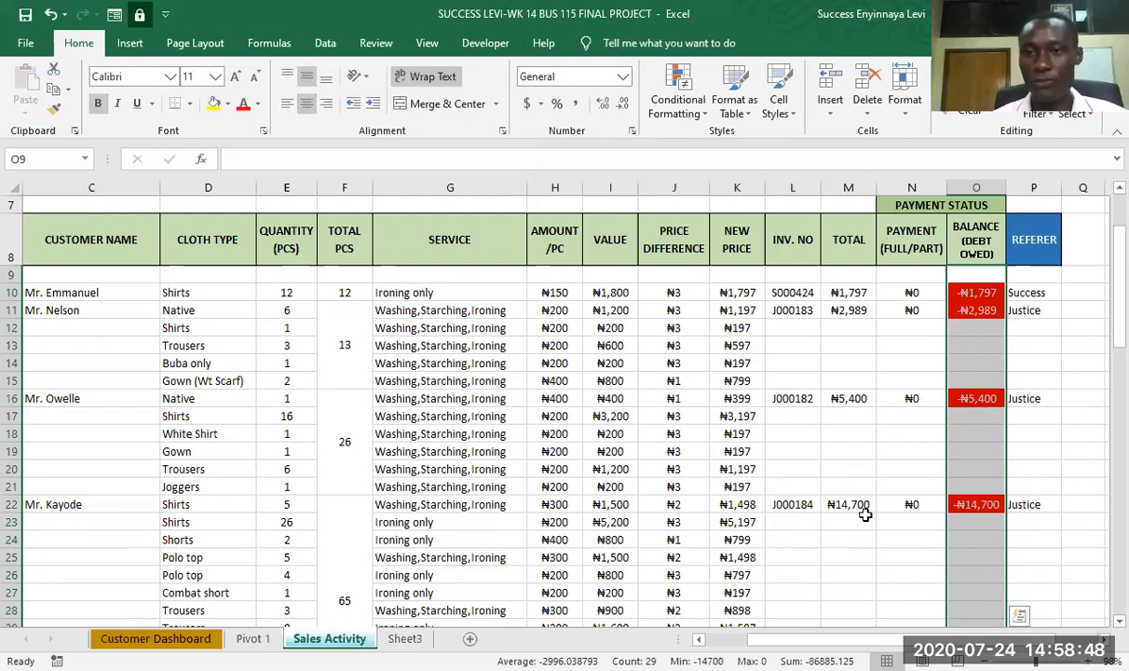
scroll(869, 569, "down", 5)
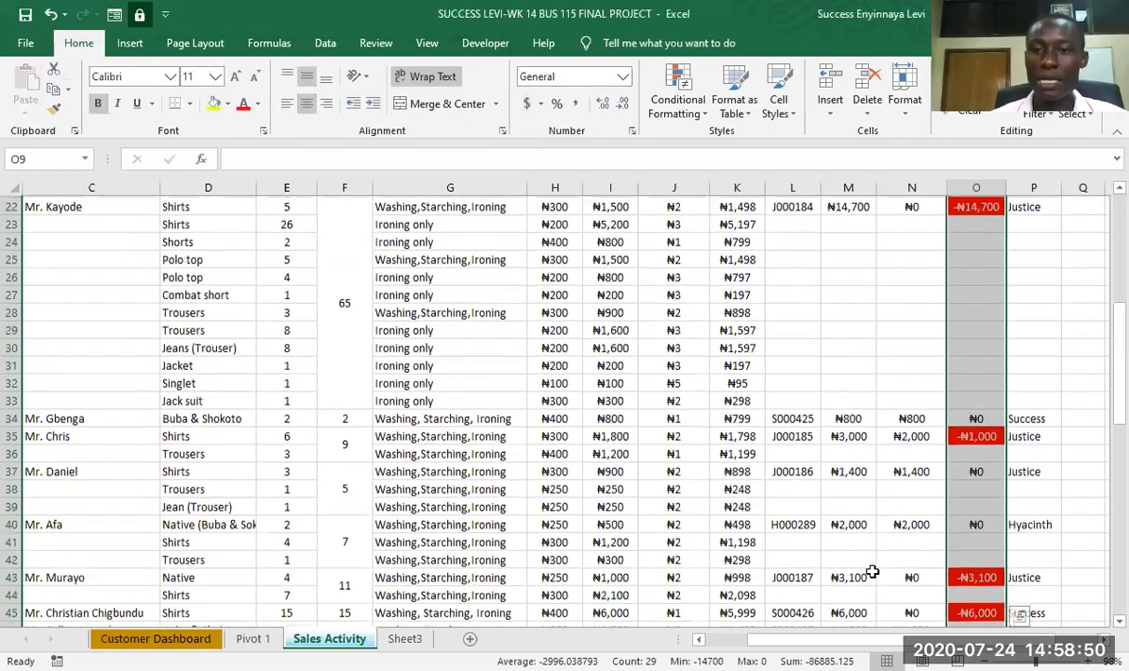
scroll(872, 571, "up", 7)
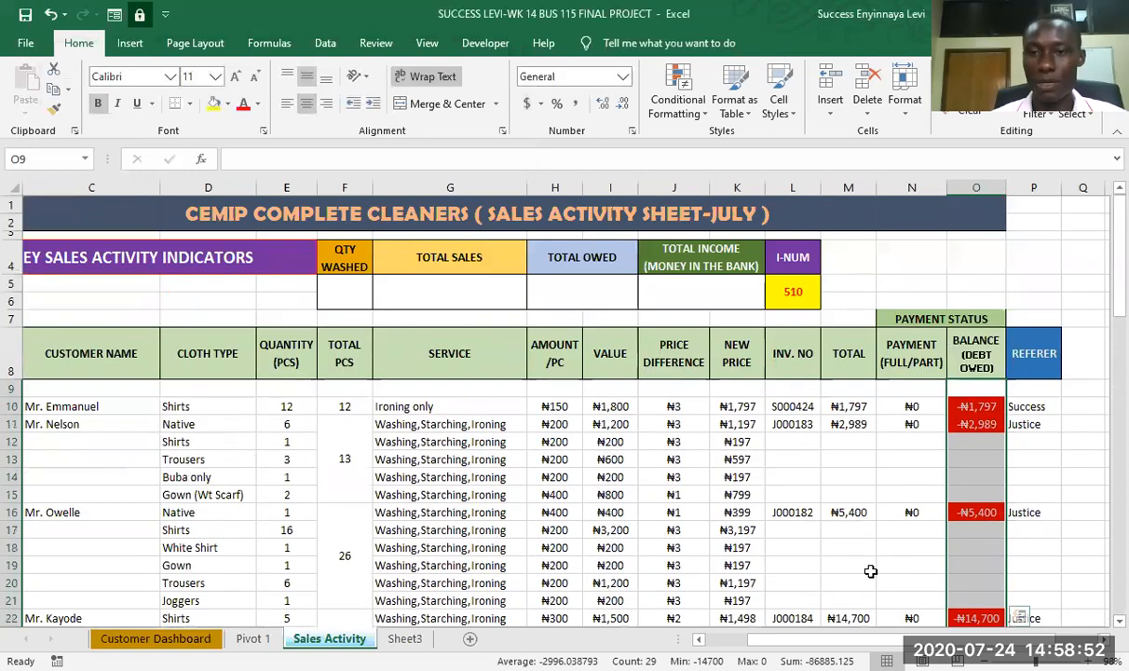
scroll(870, 571, "down", 3)
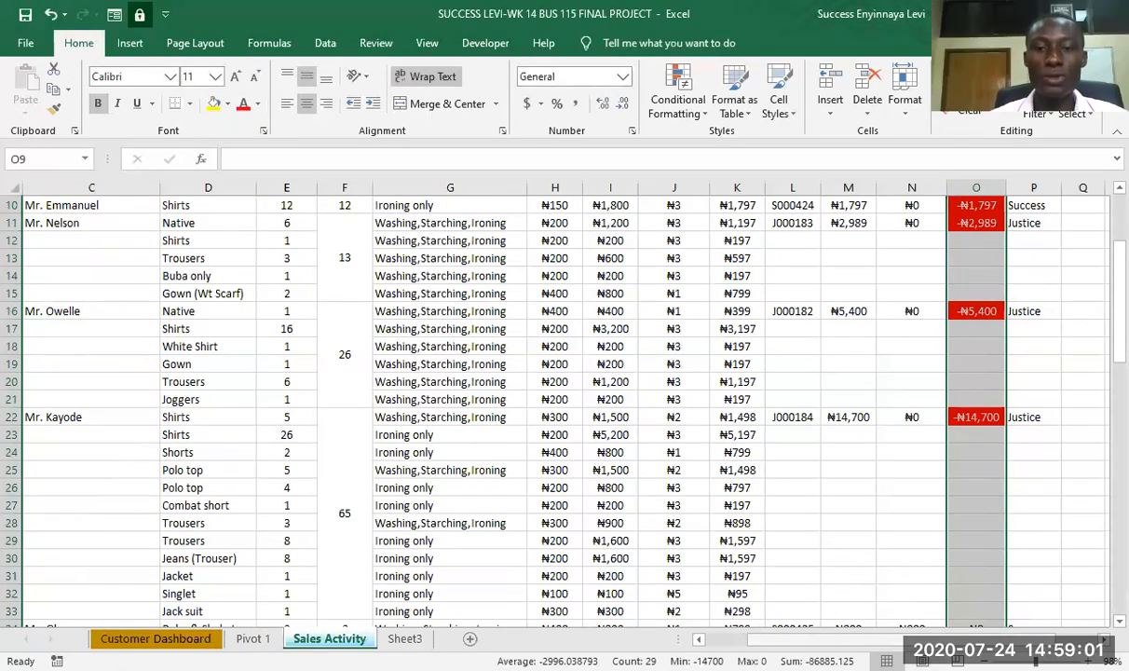
- Select the customer name cells C10:C82 on the Sales Activity sheet
left_click(711, 638)
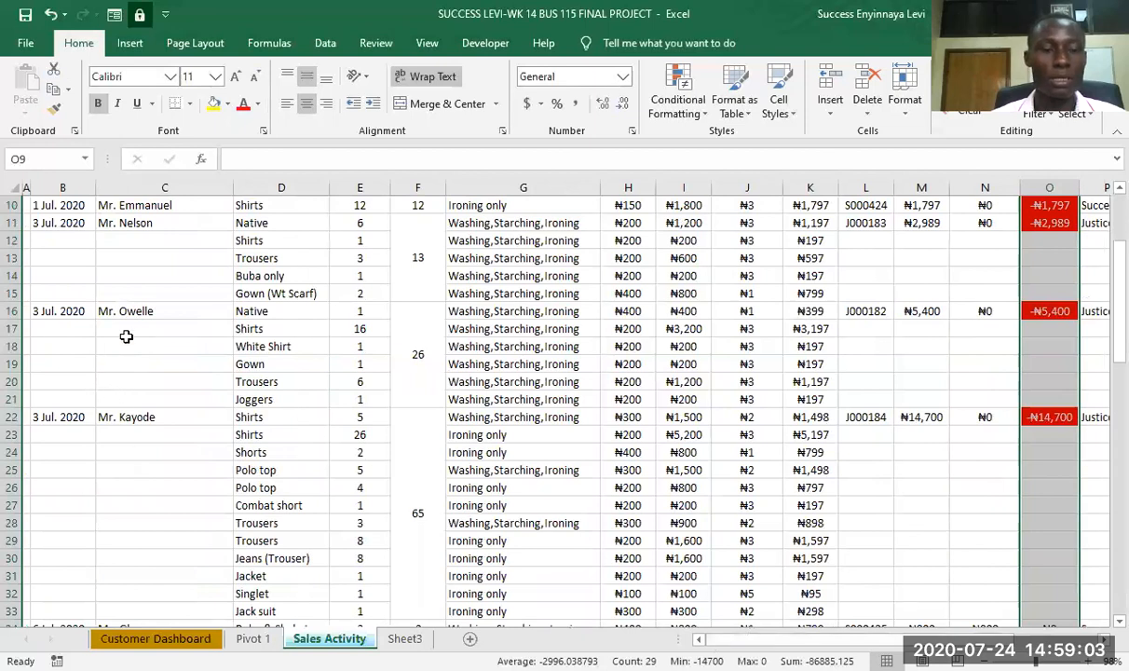
scroll(164, 301, "up", 2)
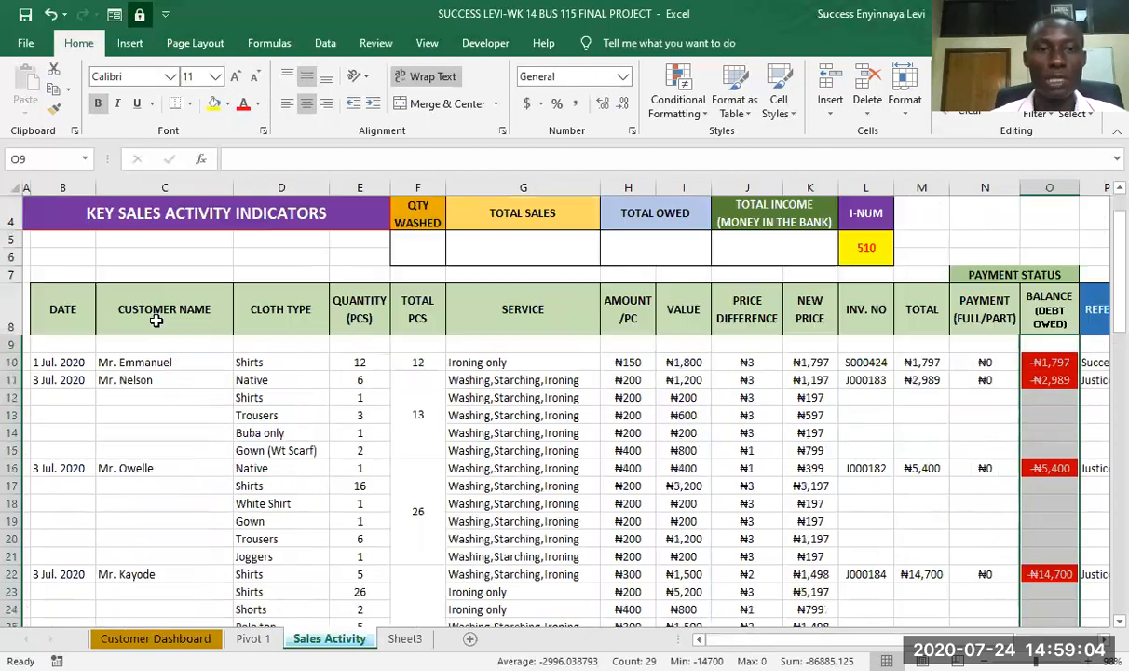
left_click(129, 366)
key("shift+Down")
key("shift+Down")
key("shift+Down")
key("shift+Down")
key("shift+Down")
key("shift+Down")
key("shift+Down")
key("shift+Down")
key("shift+Down")
key("shift+Down")
key("shift+Down")
key("shift+Down")
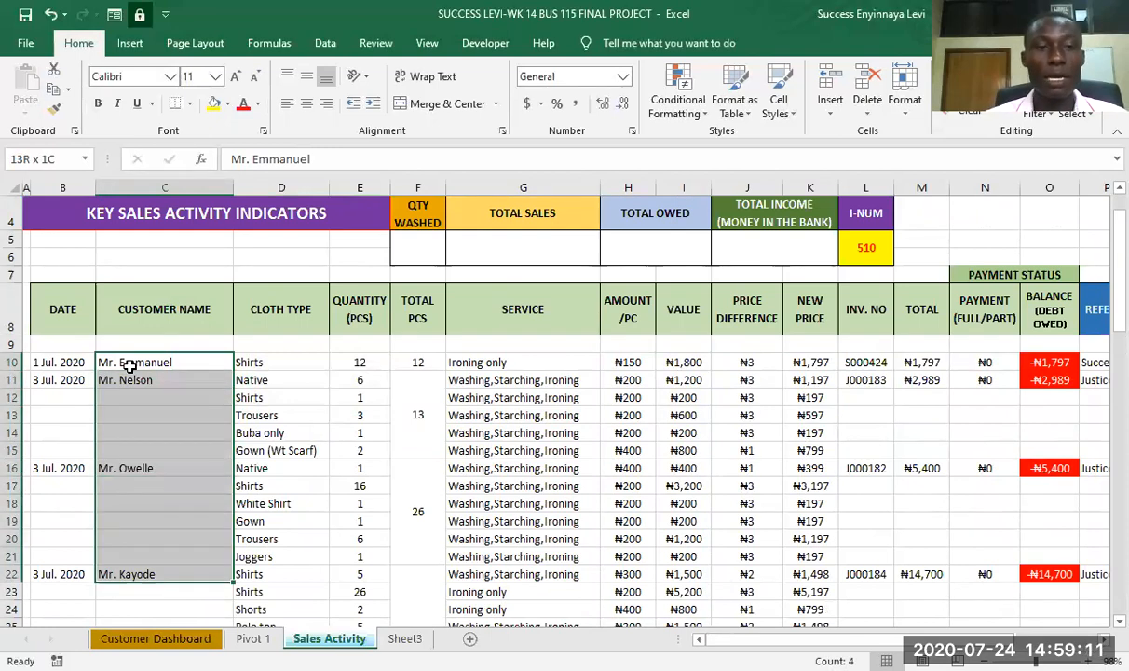
key("shift+Down")
key("shift+Down")
key("shift+Down")
key("shift+Down")
key("shift+Down")
key("shift+Down")
key("shift+Down")
key("shift+Down")
key("shift+Down")
key("shift+Down")
key("shift+Down")
key("shift+Down")
key("shift+Down")
key("shift+Down")
key("shift+Down")
key("shift+Down")
key("shift+Down")
key("shift+Down")
key("shift+Down")
key("shift+Down")
key("shift+Down")
key("shift+Down")
key("shift+Down")
key("shift+Down")
key("shift+Down")
key("shift+Down")
key("shift+Down")
key("shift+Down")
key("shift+Down")
key("shift+Down")
key("shift+Down")
key("shift+Down")
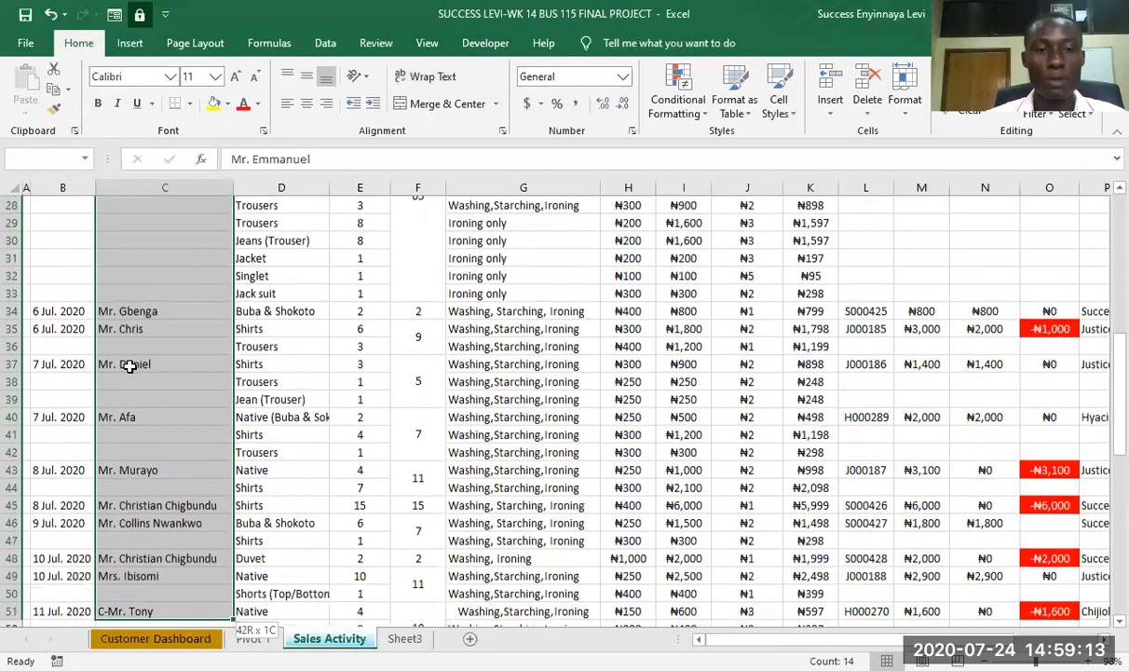
key("shift+Down")
key("shift+Down")
key("shift+Down")
key("shift+Down")
key("shift+Down")
key("shift+Down")
key("shift+Down")
key("shift+Down")
key("shift+Down")
key("shift+Down")
key("shift+Down")
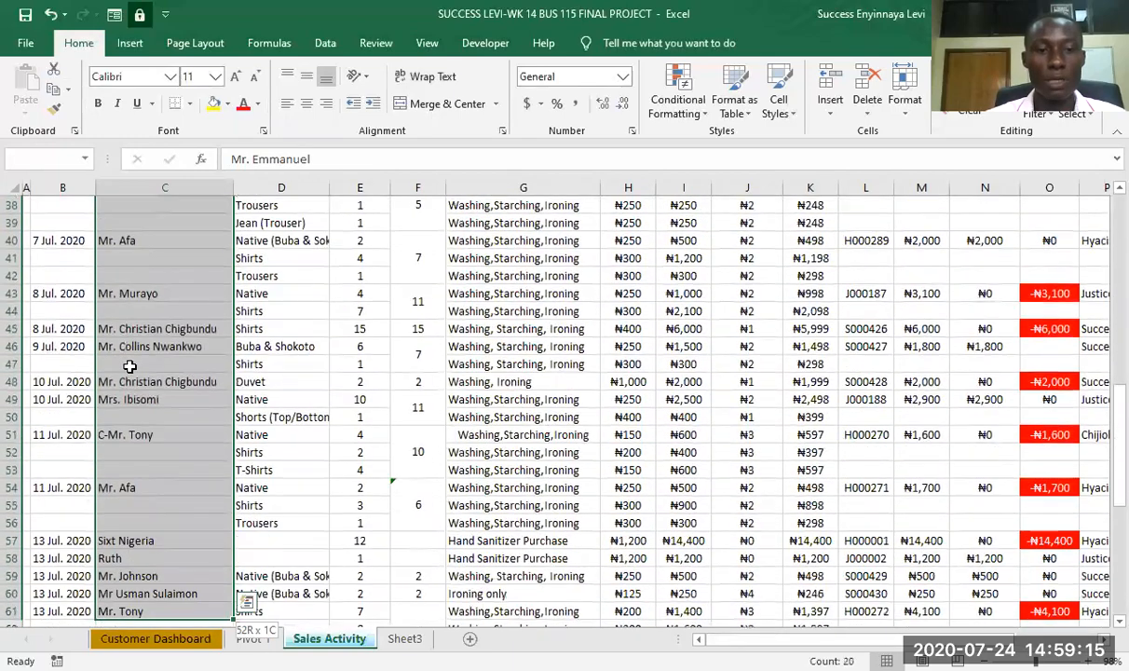
key("shift+Down")
key("shift+Down")
key("shift+Down")
key("shift+Down")
key("shift+Down")
key("shift+Down")
key("shift+Down")
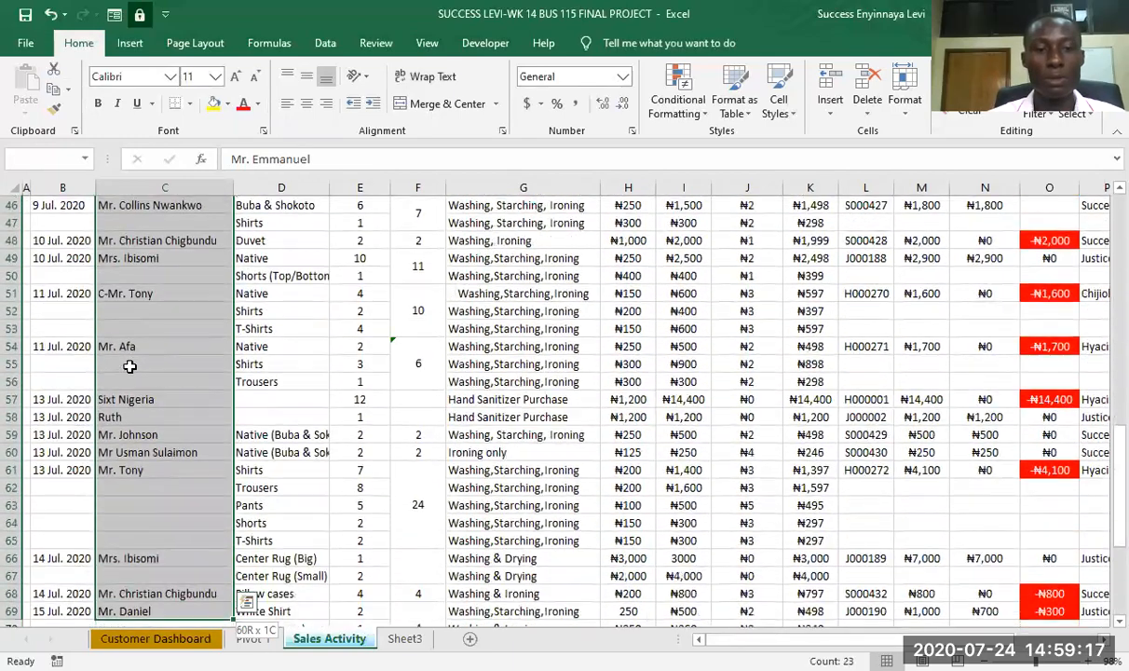
key("shift+Down")
key("shift+Down")
key("shift+Down")
key("shift+Down")
key("shift+Down")
key("shift+Down")
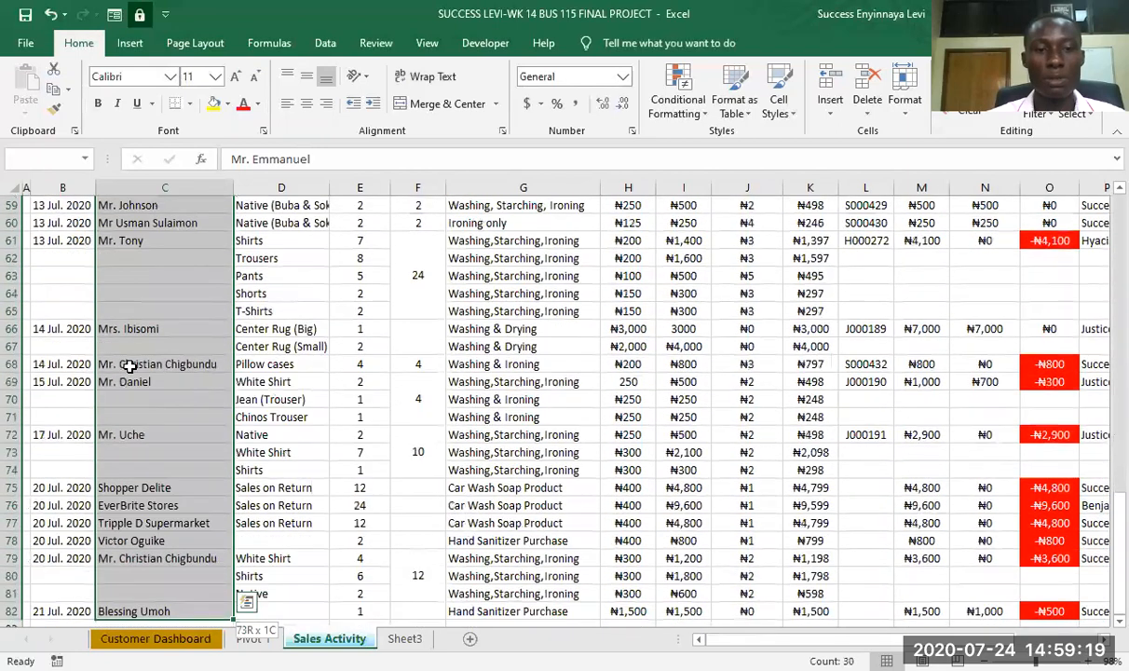
key("ctrl+shift+Down")
key("ctrl+shift+Up")
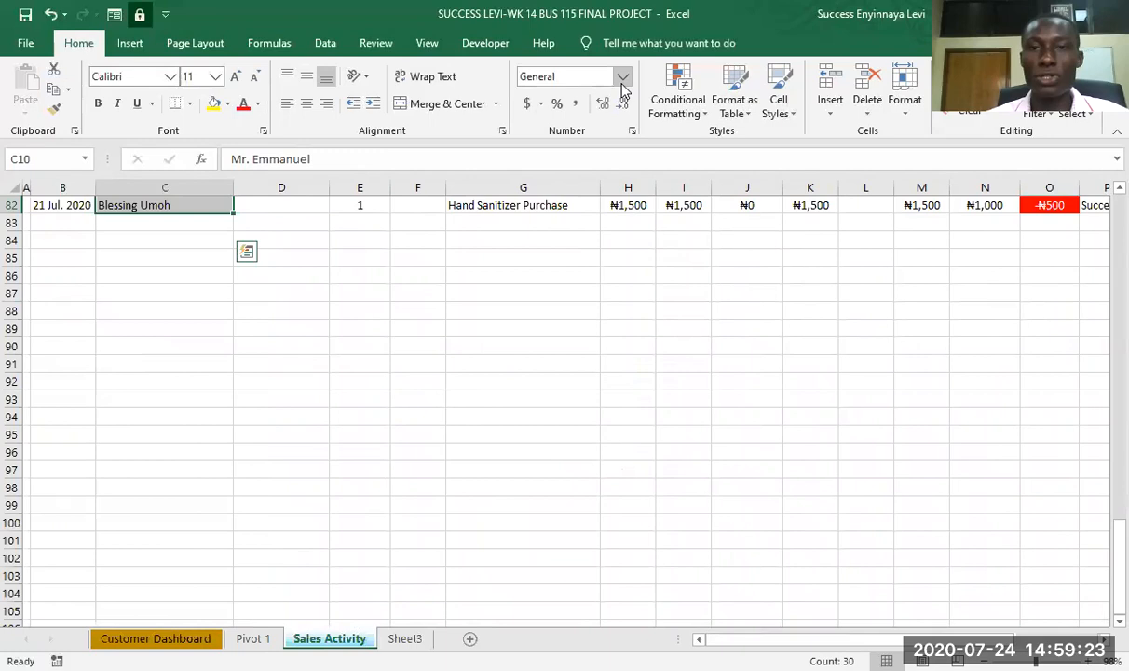
- Set up a formula-based conditional formatting rule for the selected customer names, using the formula =o10<0
left_click(705, 117)
left_click(699, 330)
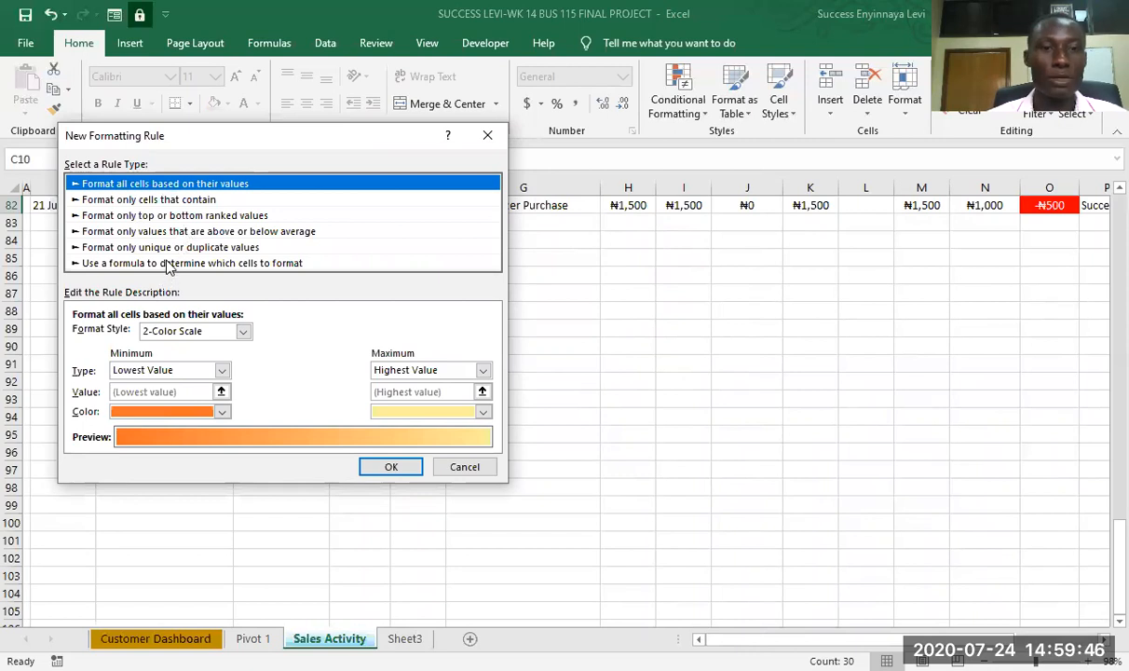
left_click(169, 264)
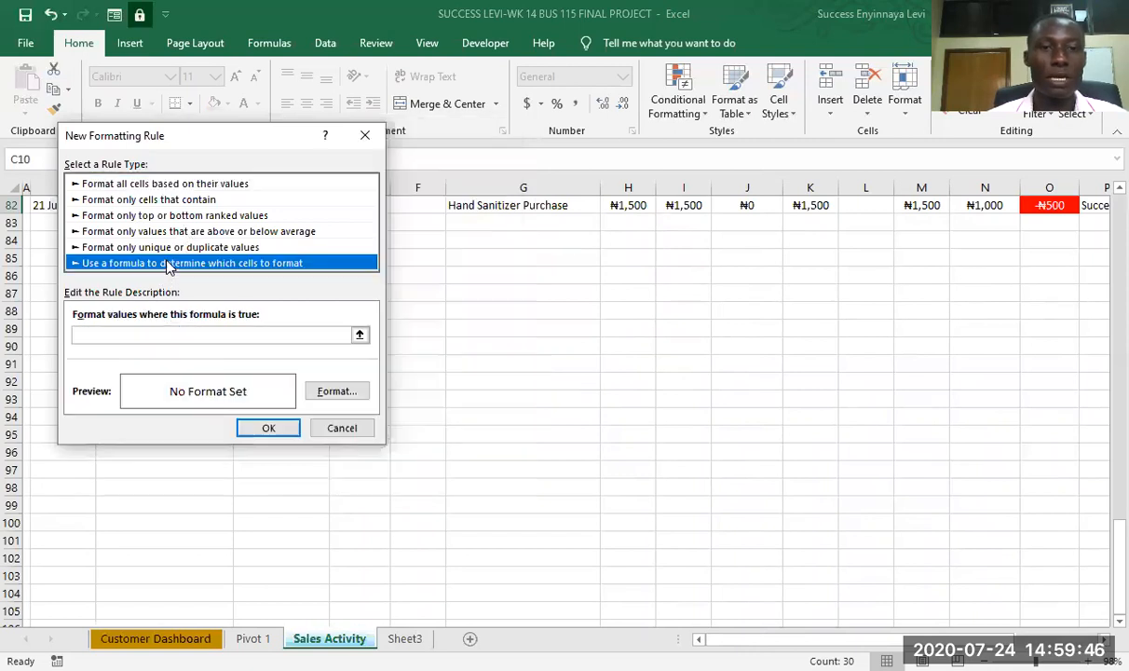
left_click(161, 335)
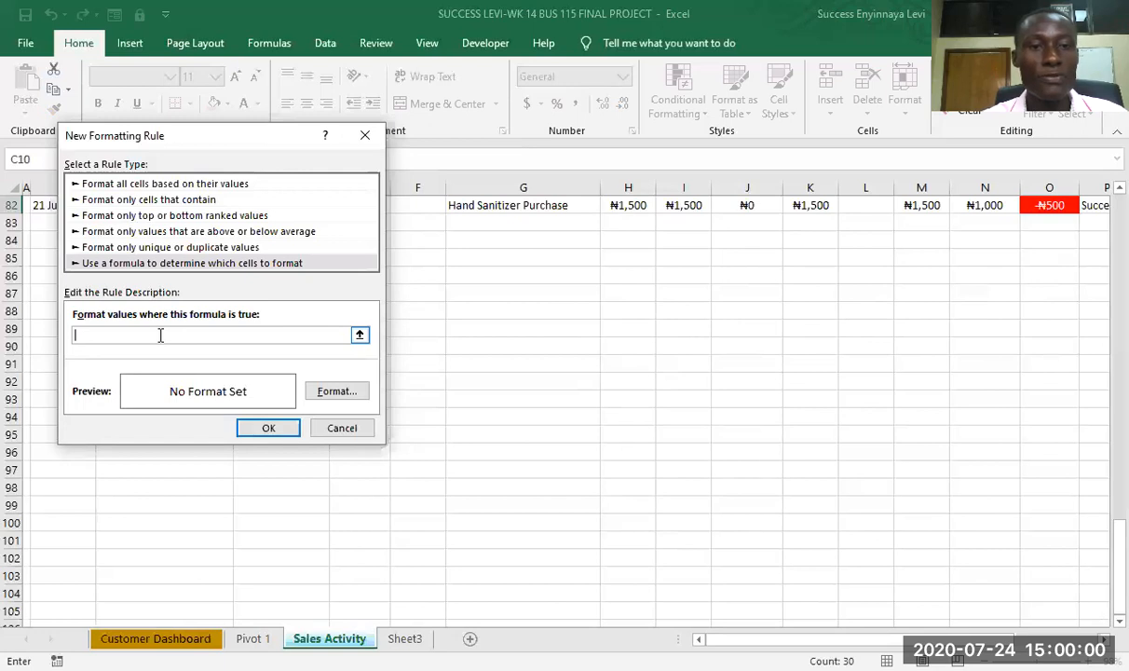
type("=")
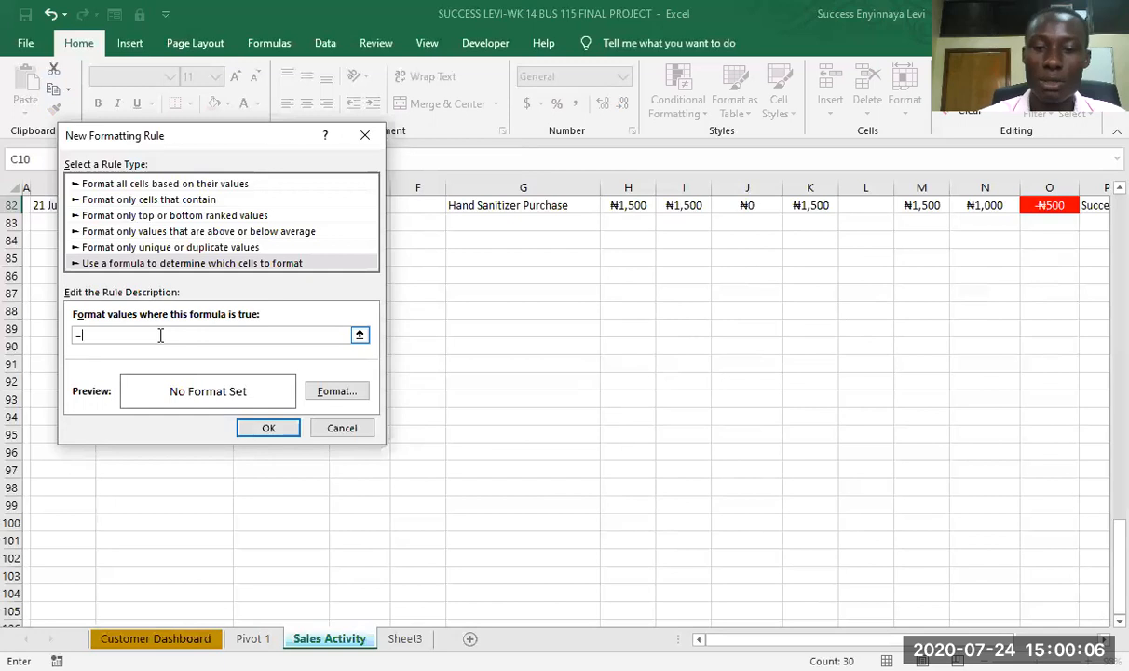
type("o")
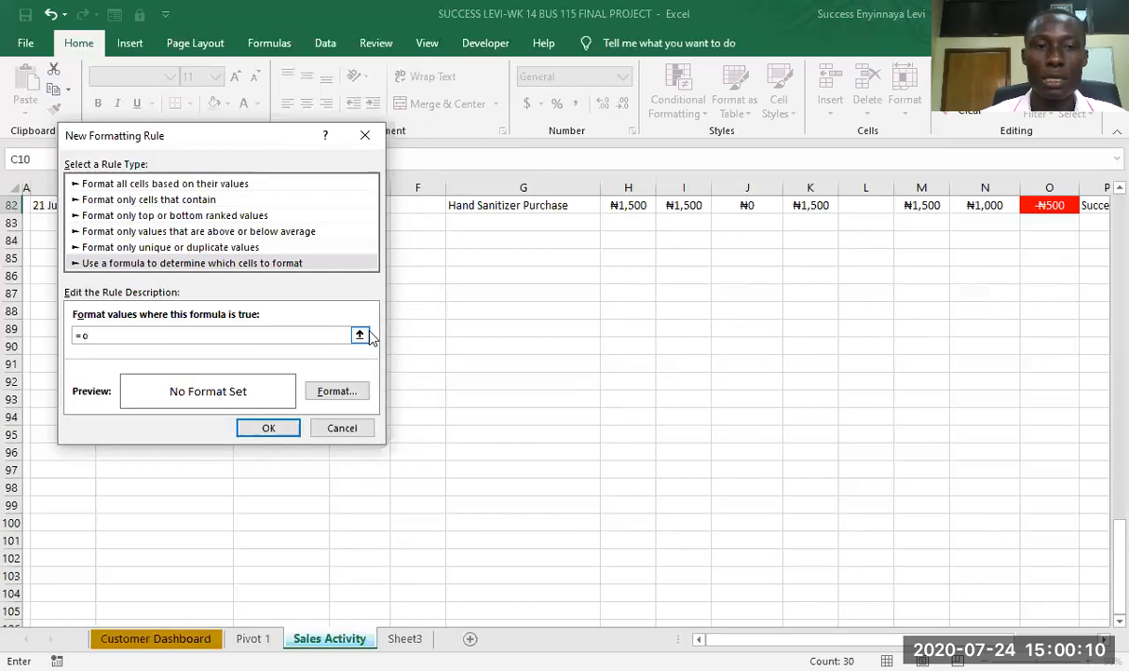
scroll(426, 313, "up", 17)
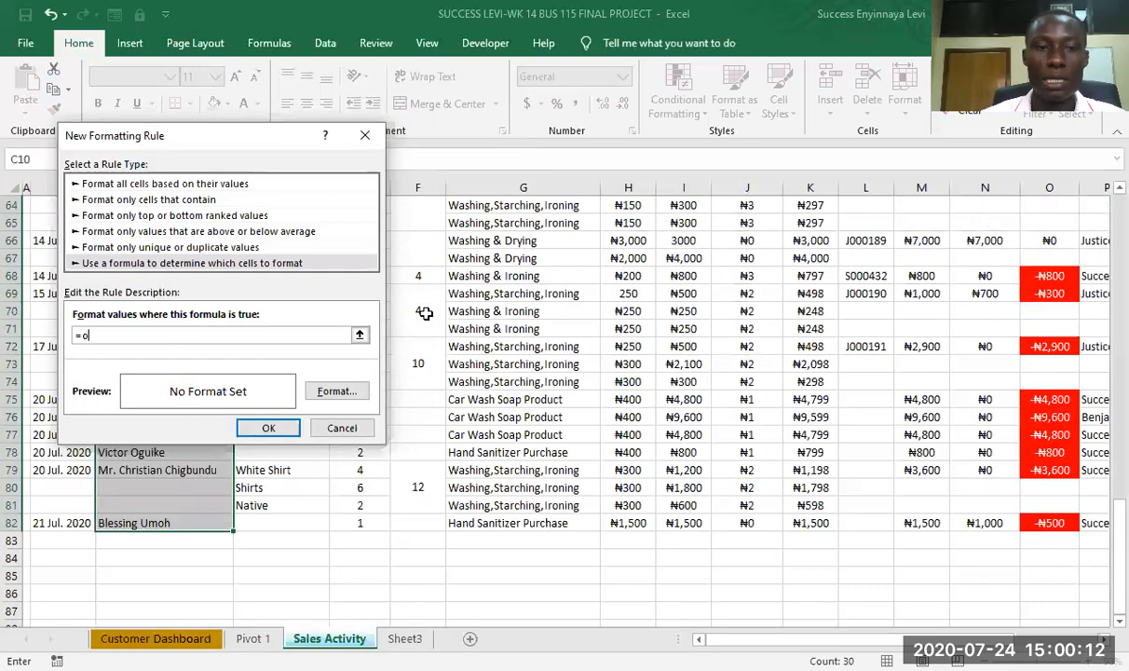
scroll(426, 313, "up", 10)
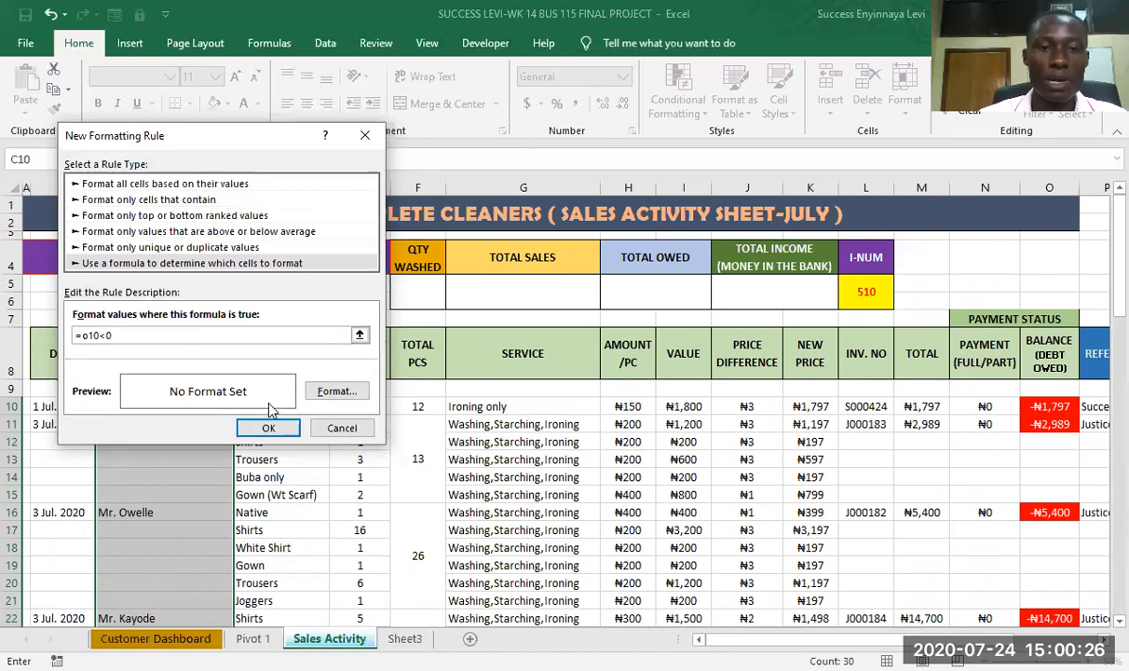
- Give the formula rule a red background fill and white font colour, and apply it to the customer name cells
left_click(328, 395)
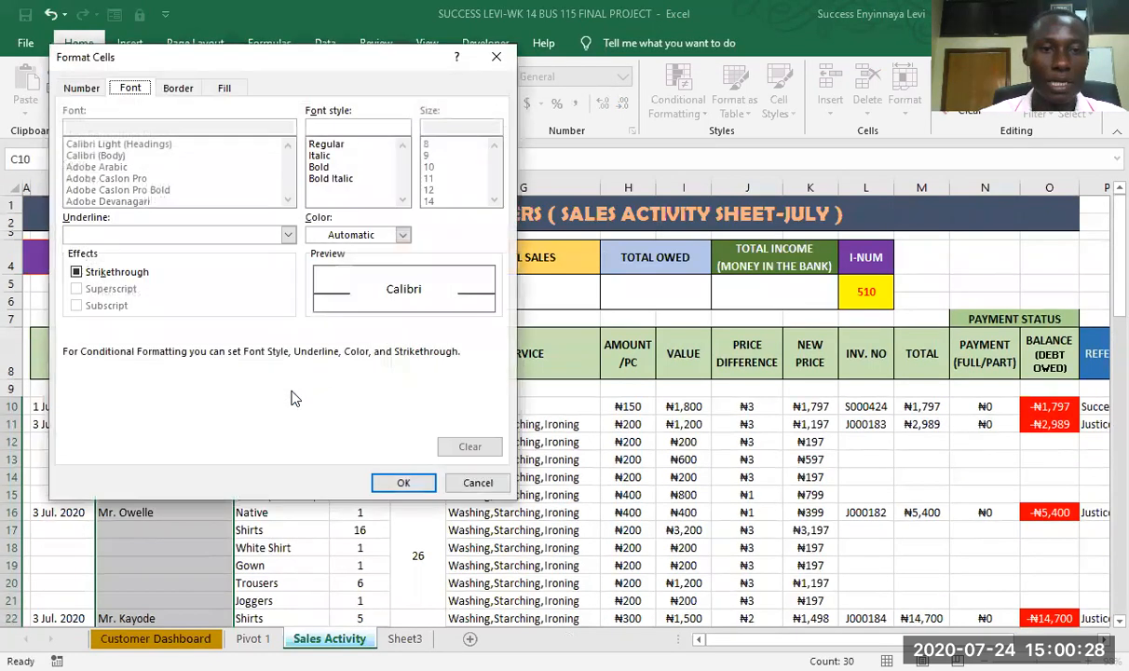
left_click(223, 89)
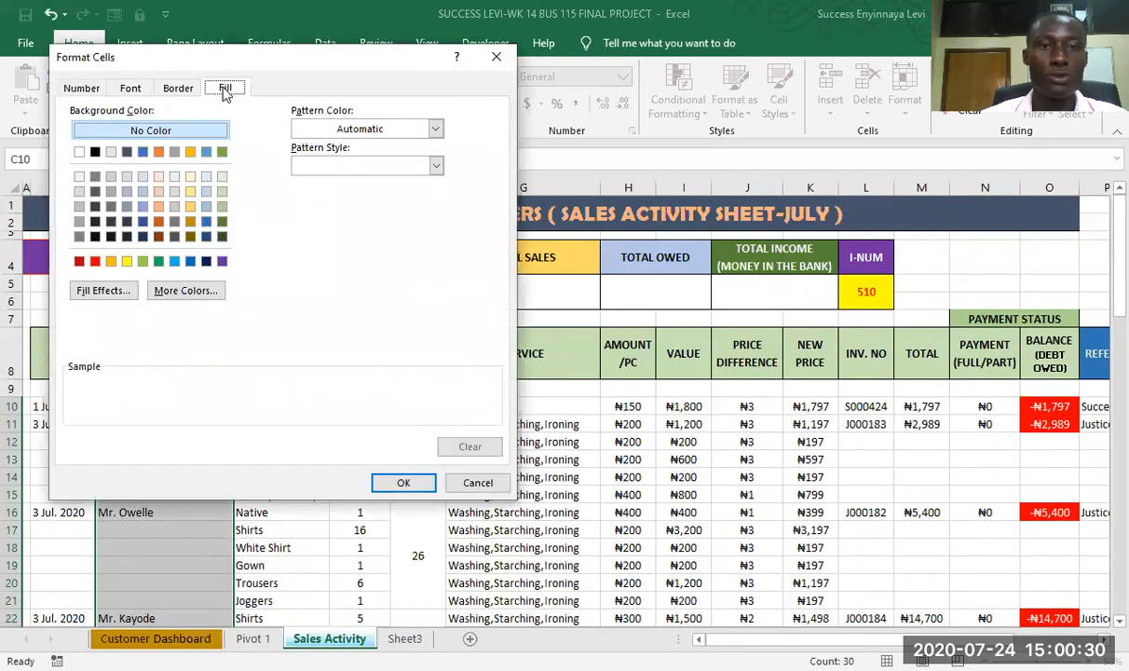
left_click(95, 261)
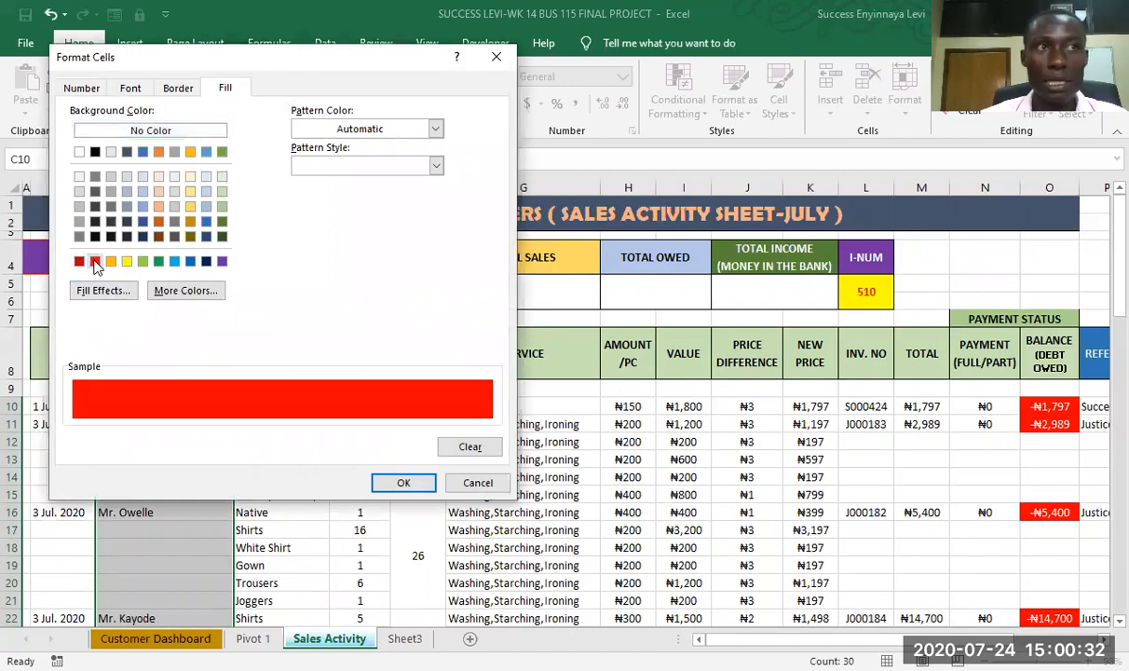
left_click(130, 88)
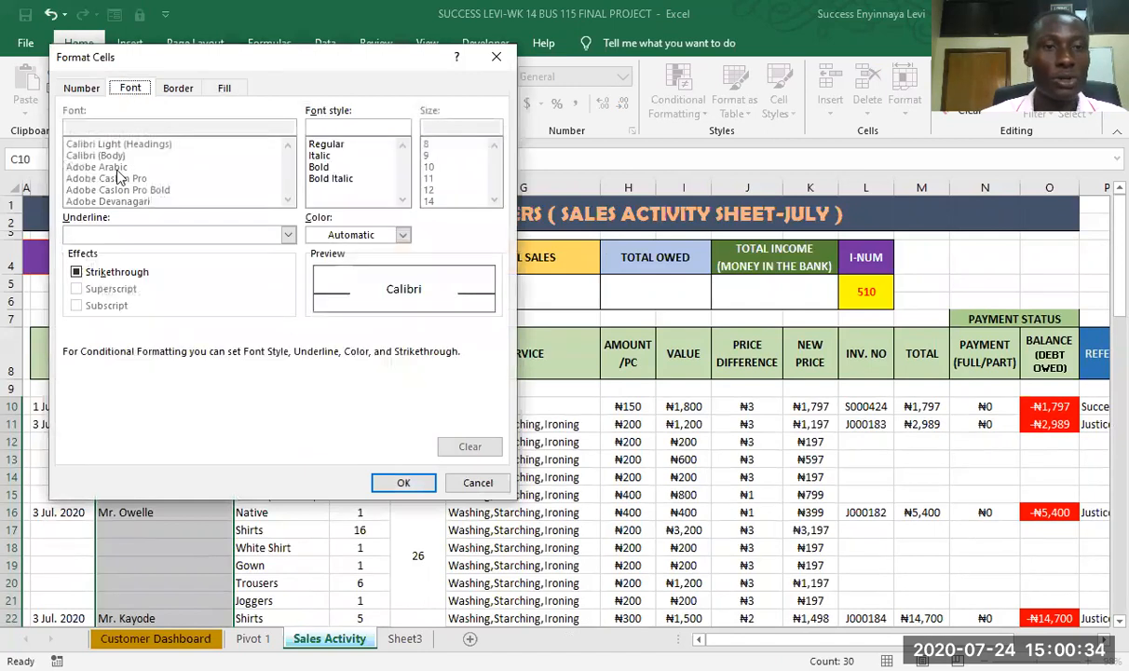
left_click(404, 236)
left_click(315, 295)
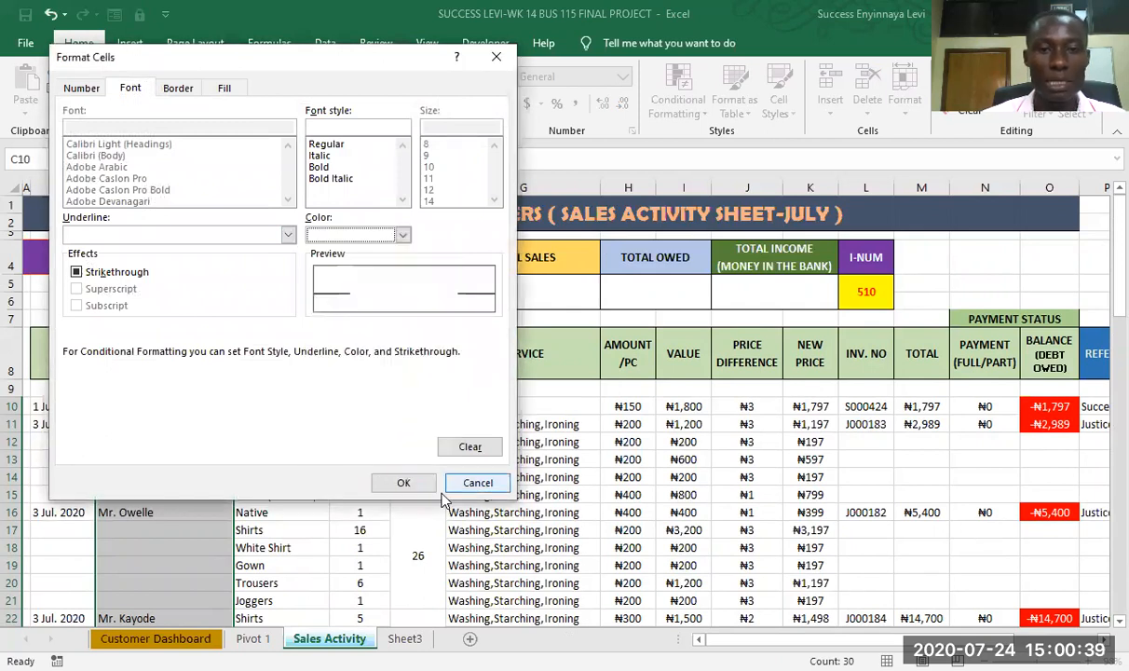
left_click(404, 484)
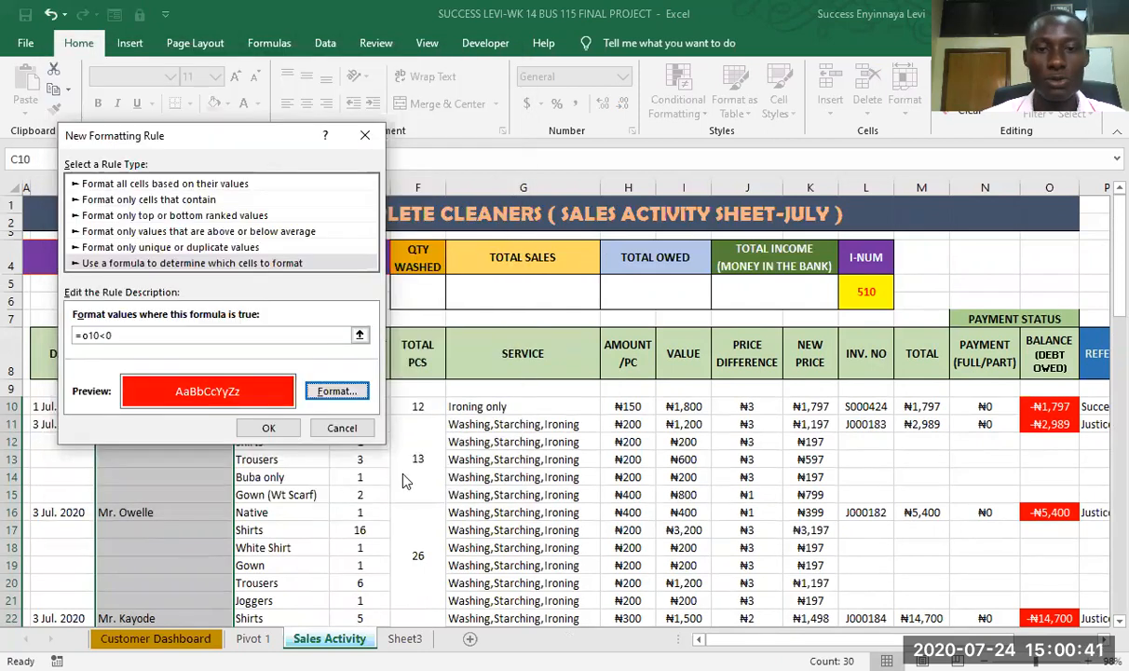
left_click(269, 428)
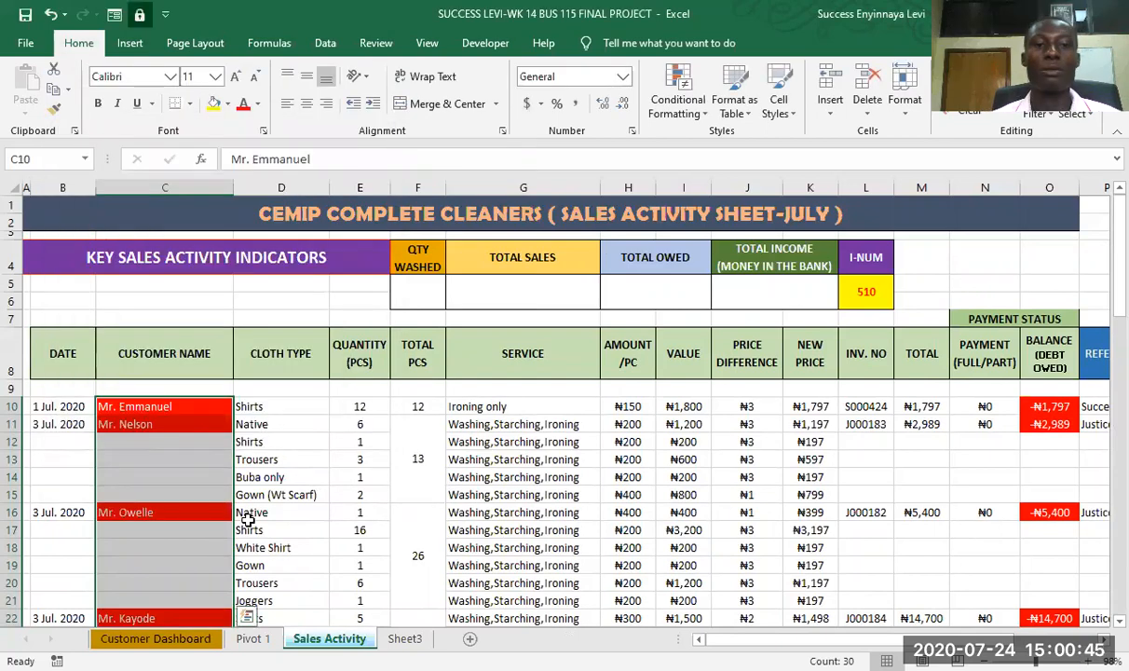
- Deselect the range and compare the customer name highlighting with the Balance (Debt Owed) column throughout the sheet
scroll(258, 502, "down", 3)
scroll(258, 502, "down", 2)
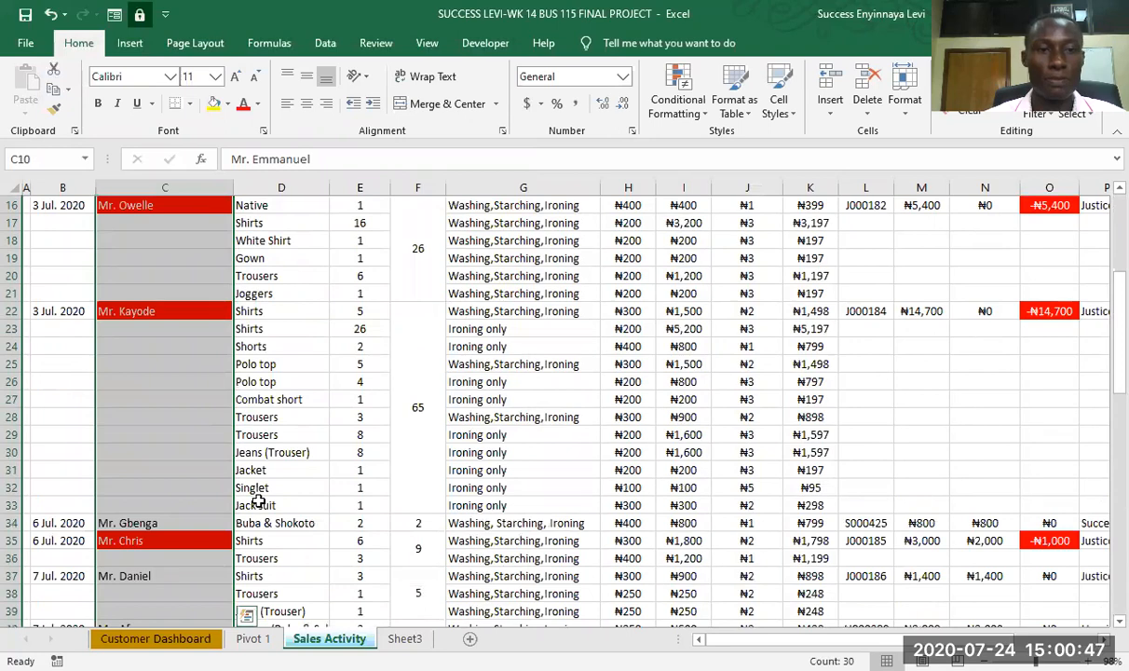
scroll(258, 501, "down", 11)
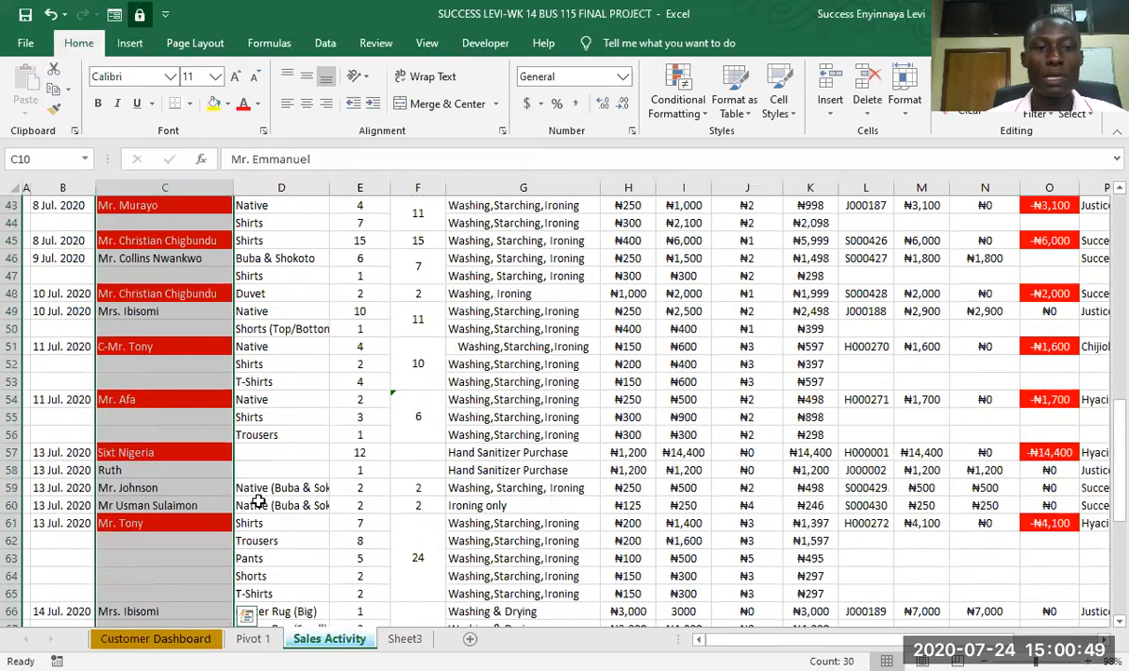
scroll(258, 501, "down", 5)
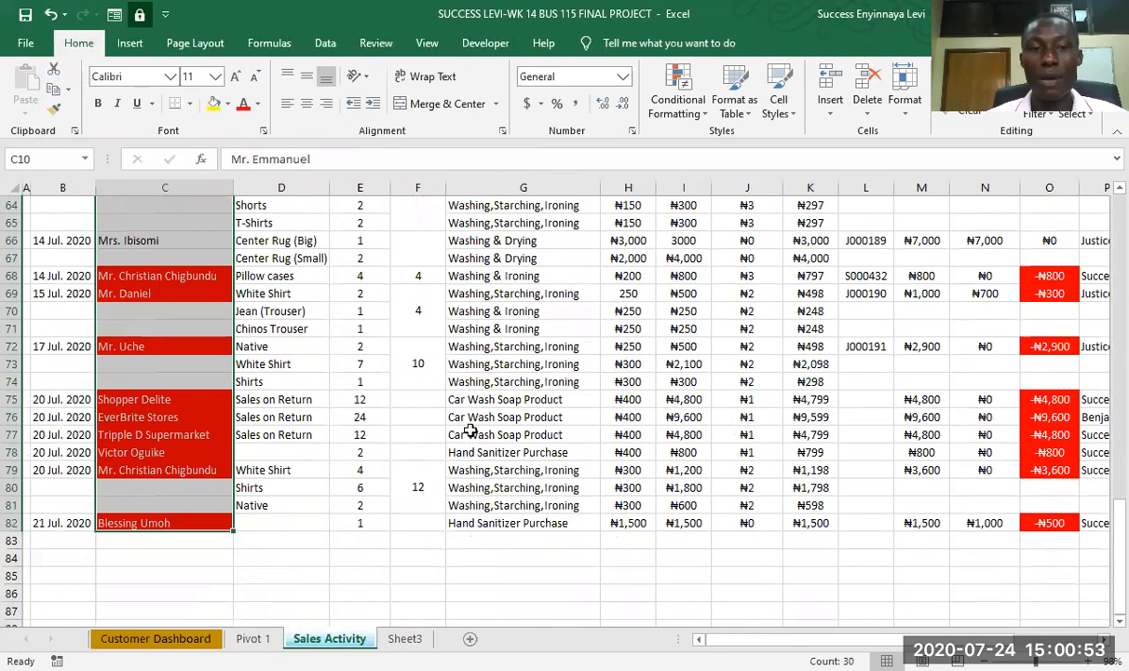
left_click(504, 559)
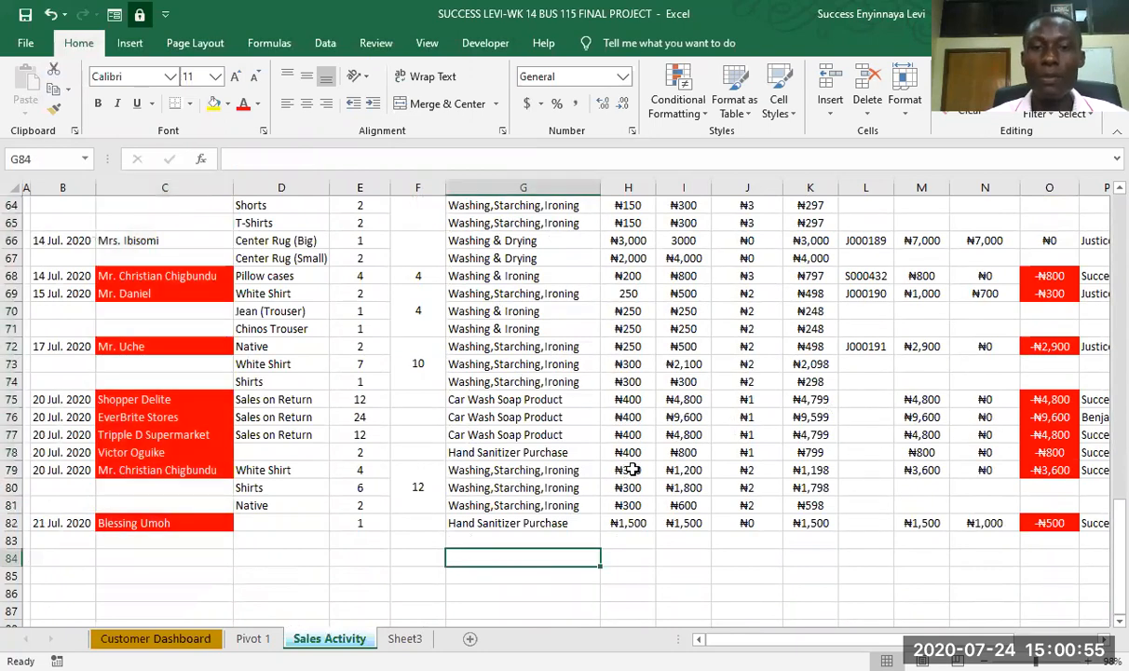
scroll(632, 469, "up", 12)
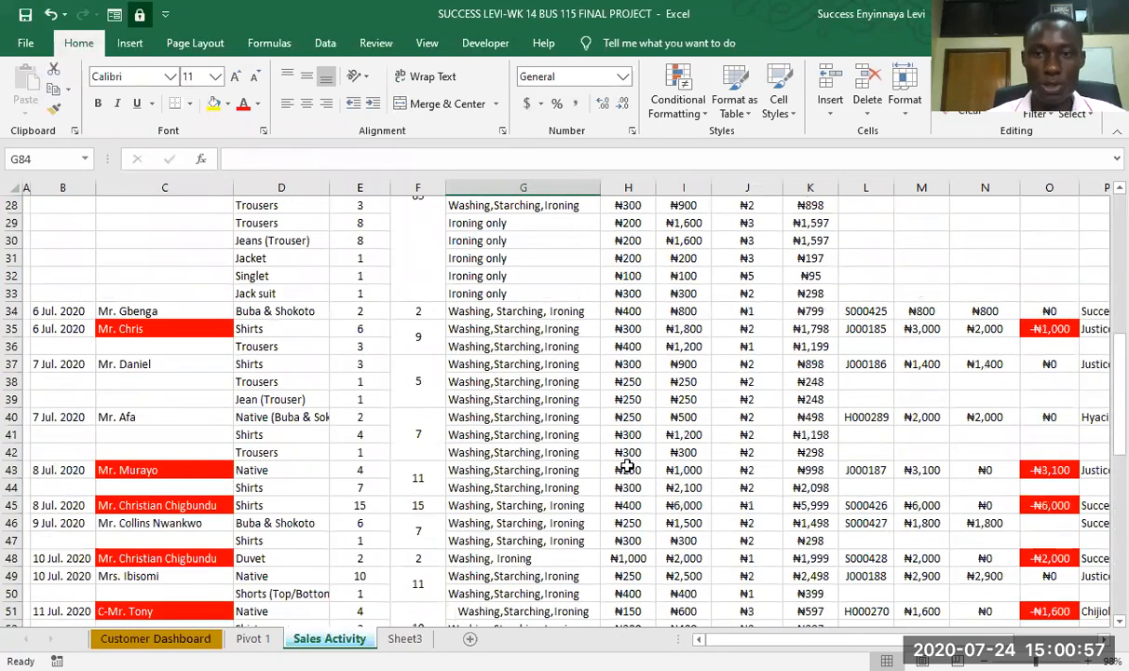
scroll(628, 466, "up", 6)
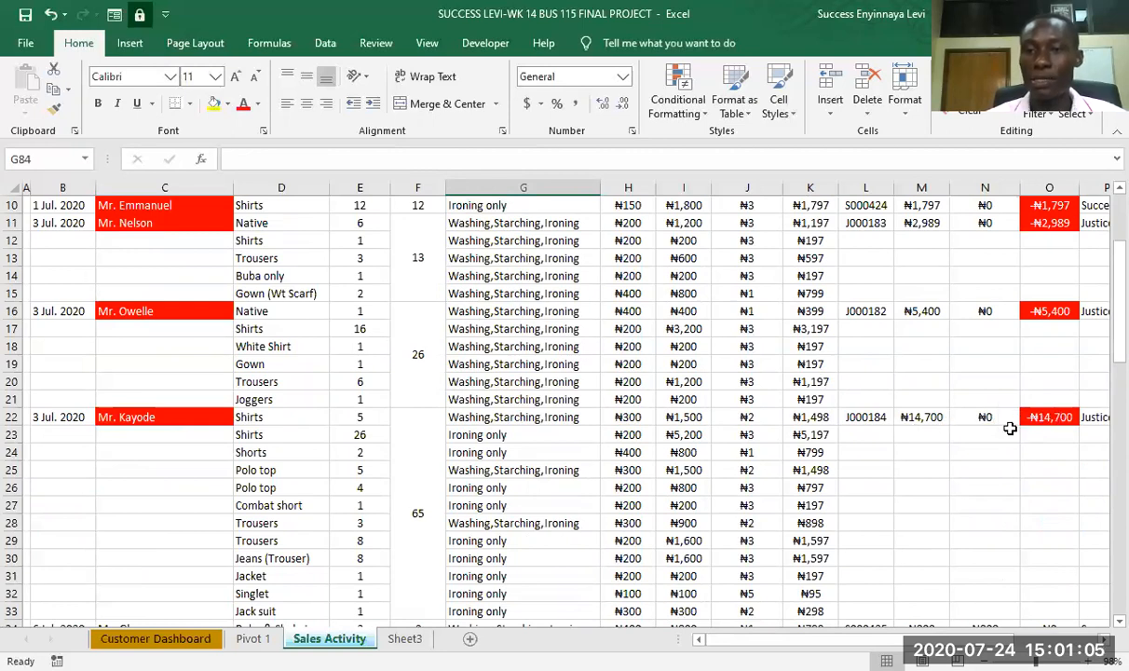
- Enter a payment of 14700 in cell N22 of the Payment (Full/Part) column
left_click(984, 417)
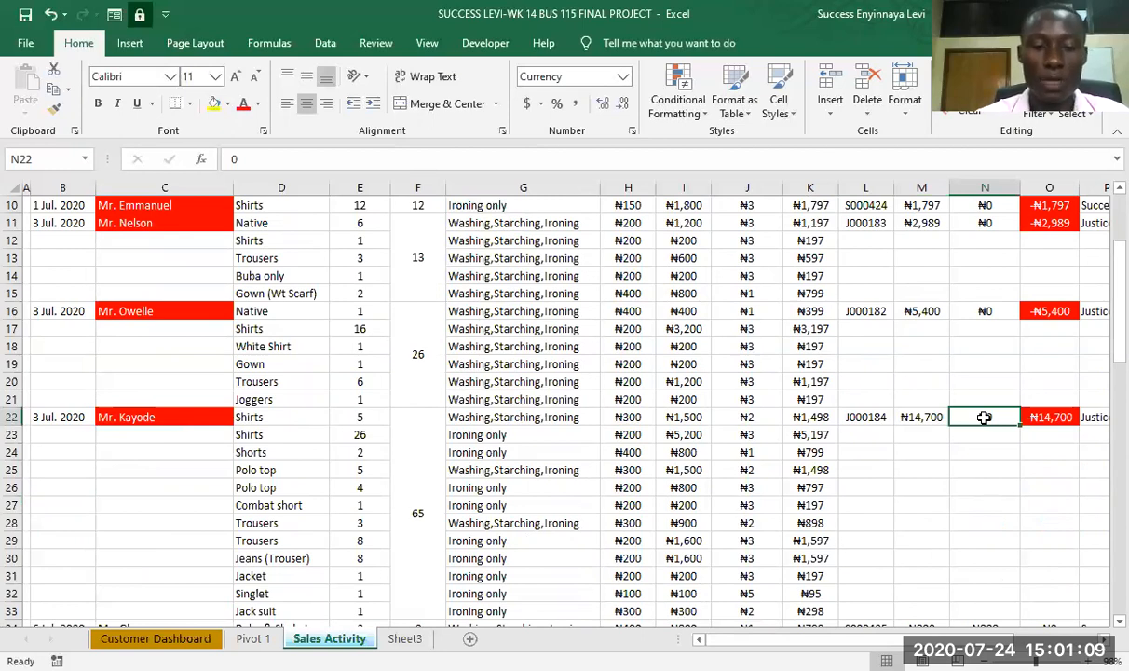
type("14700")
key("Return")
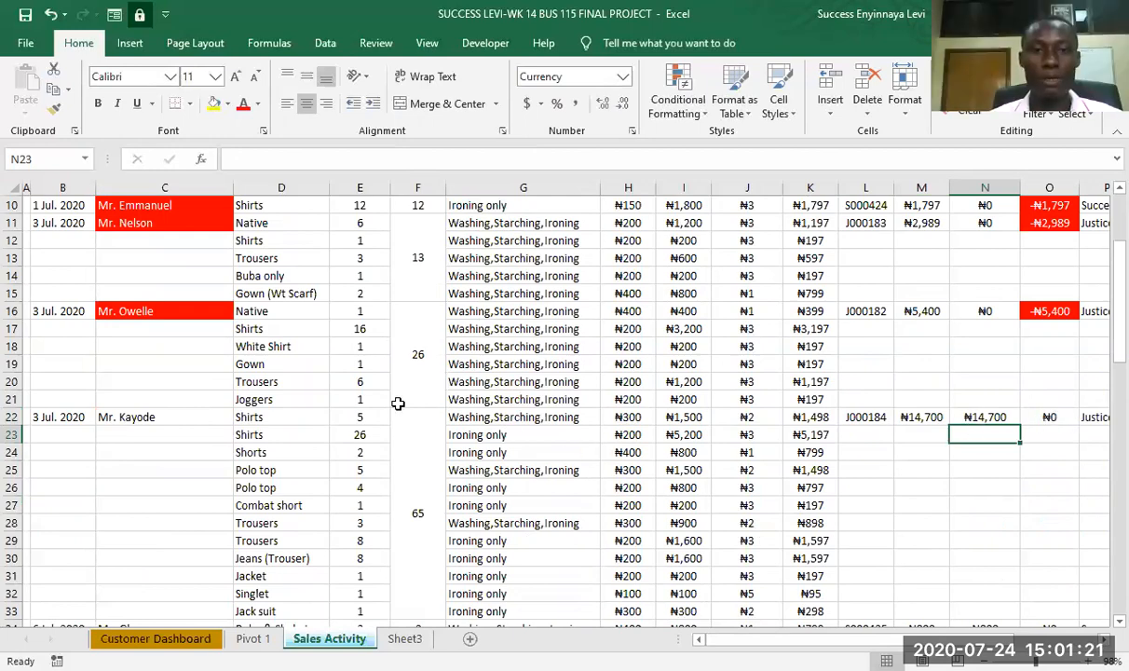
- Review the remaining highlighted customer names and their payments and balances down to row 82
scroll(422, 428, "up", 3)
scroll(422, 427, "down", 8)
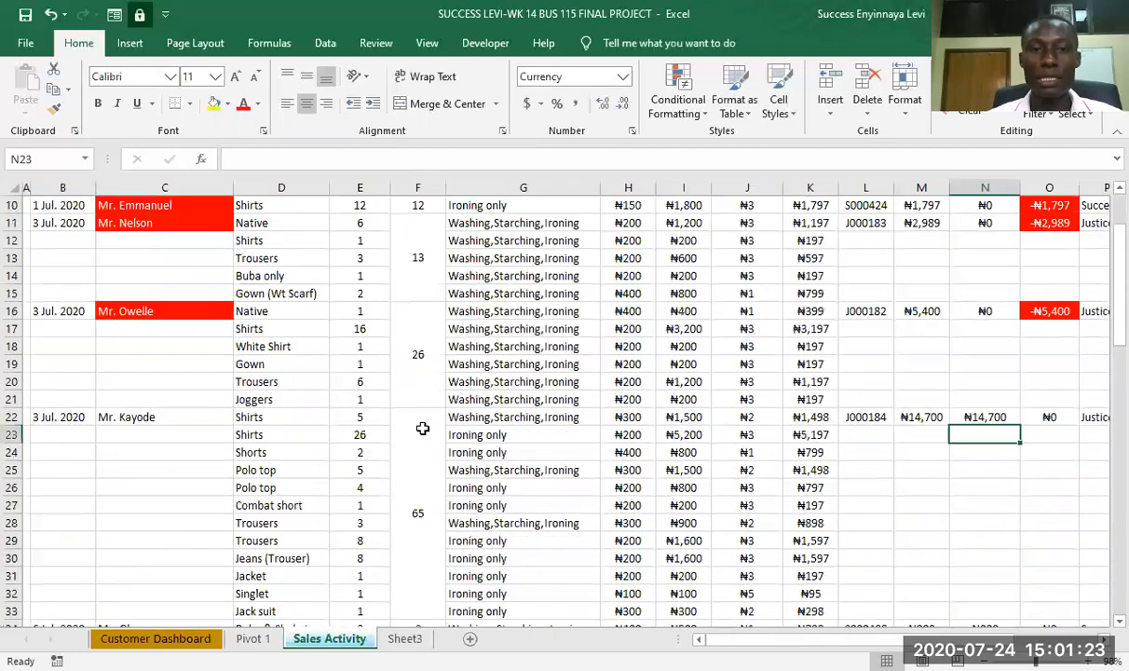
scroll(422, 428, "down", 2)
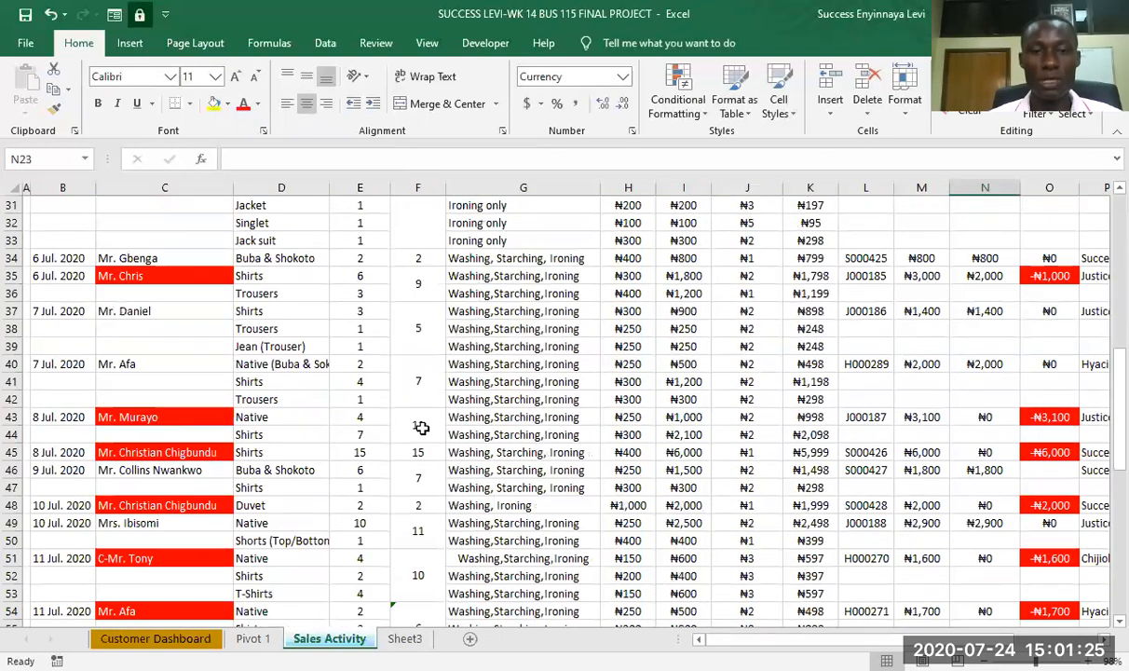
scroll(422, 428, "down", 8)
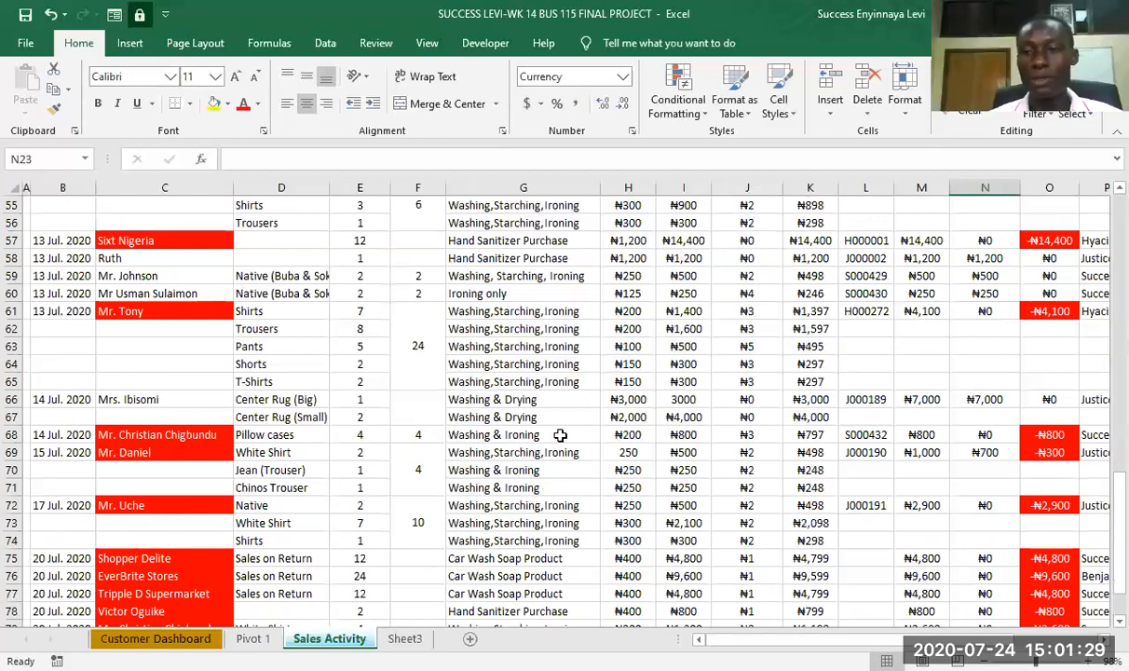
scroll(336, 488, "down", 3)
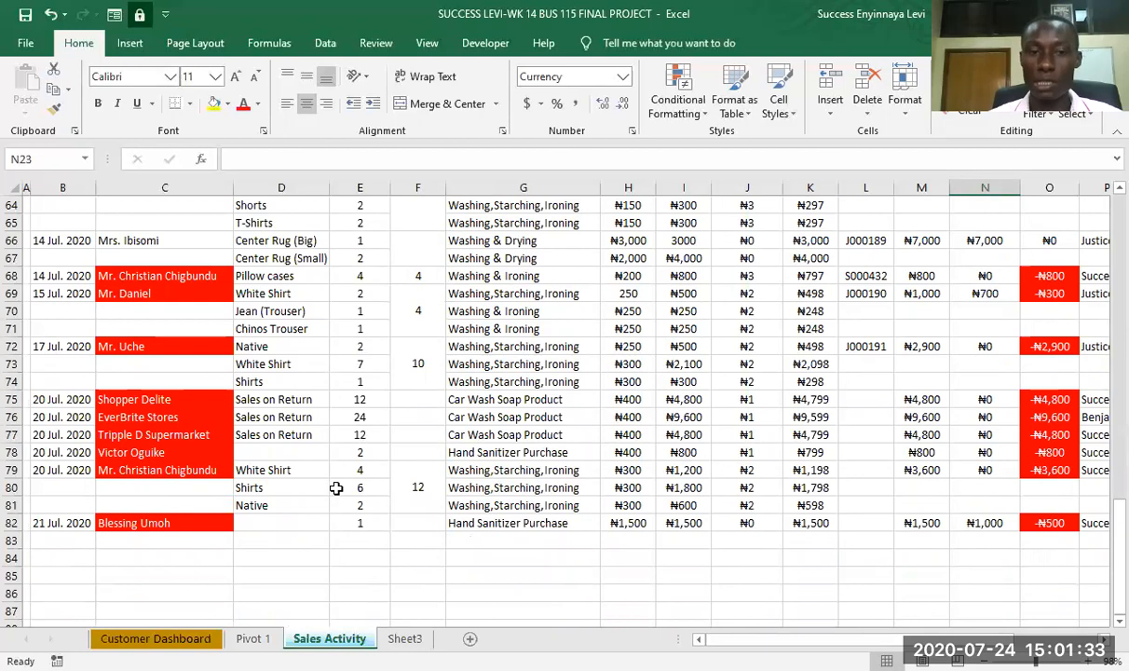
scroll(337, 488, "up", 7)
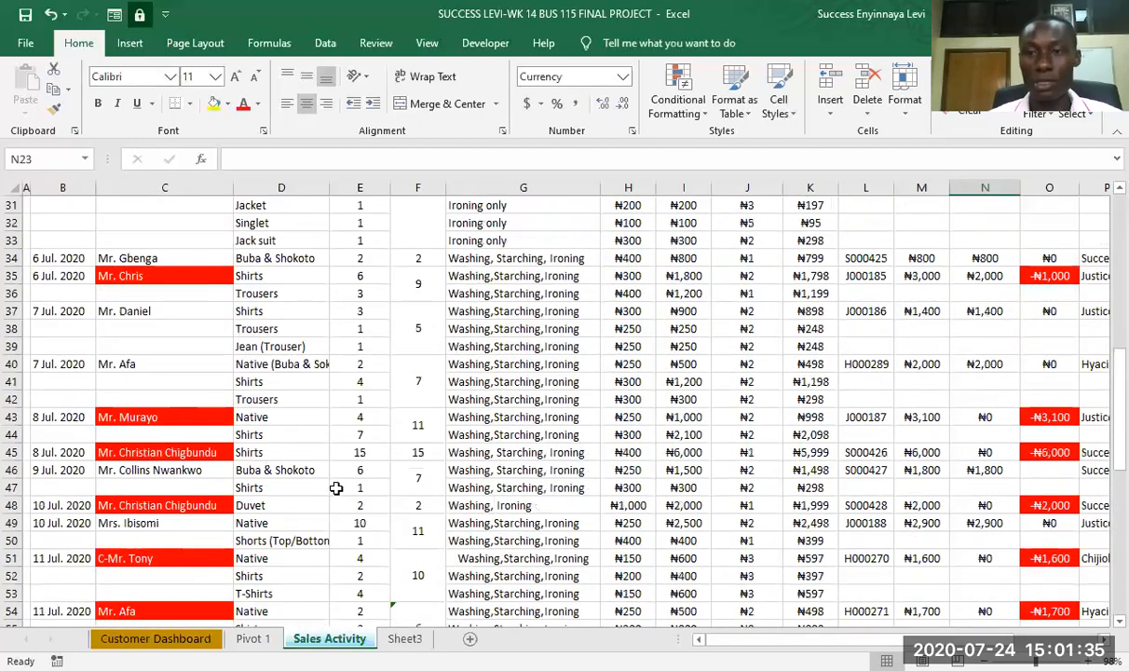
- Calculate QTY WASHED in cell F5 by summing the TOTAL PCS column with =SUM(F10:F82)
scroll(336, 489, "up", 7)
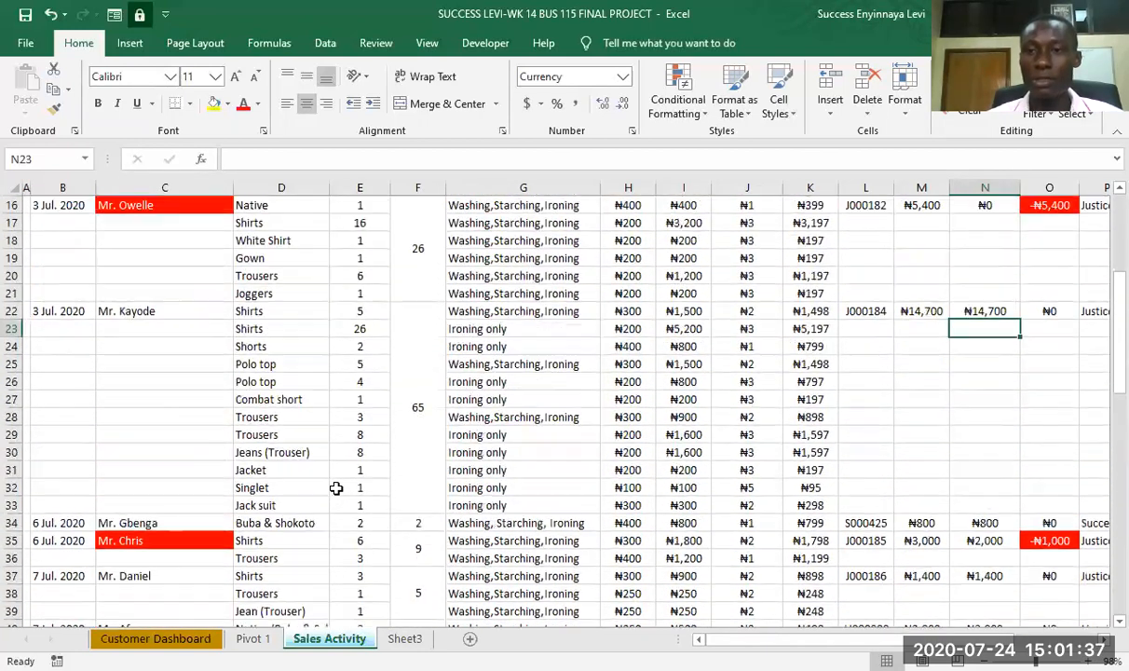
scroll(336, 489, "up", 2)
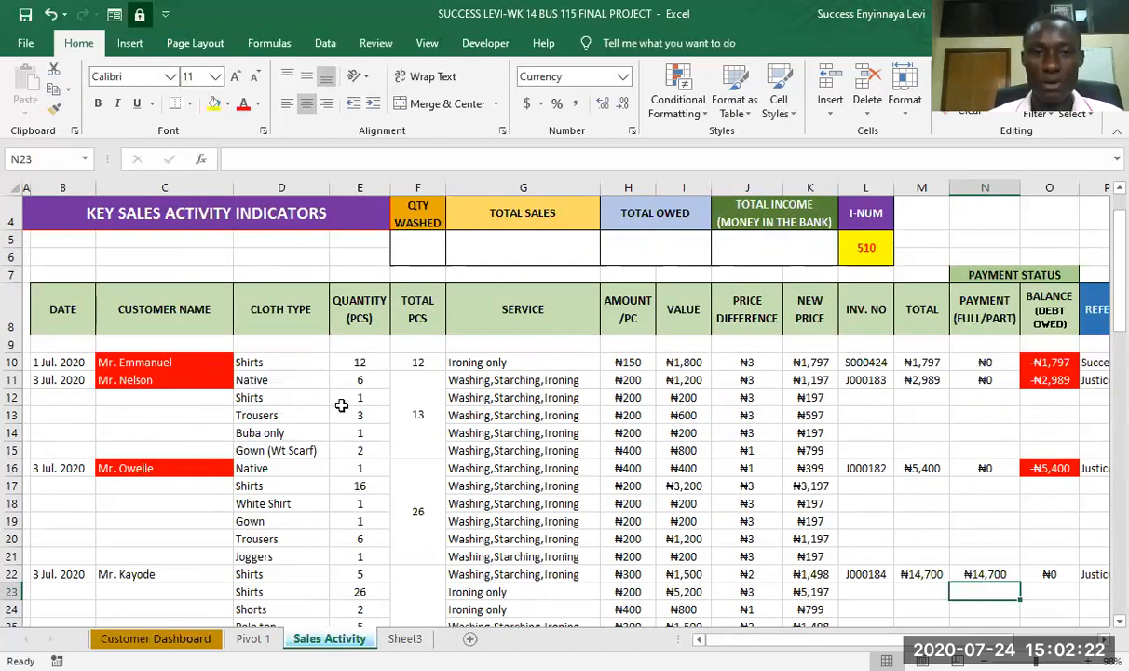
left_click(417, 248)
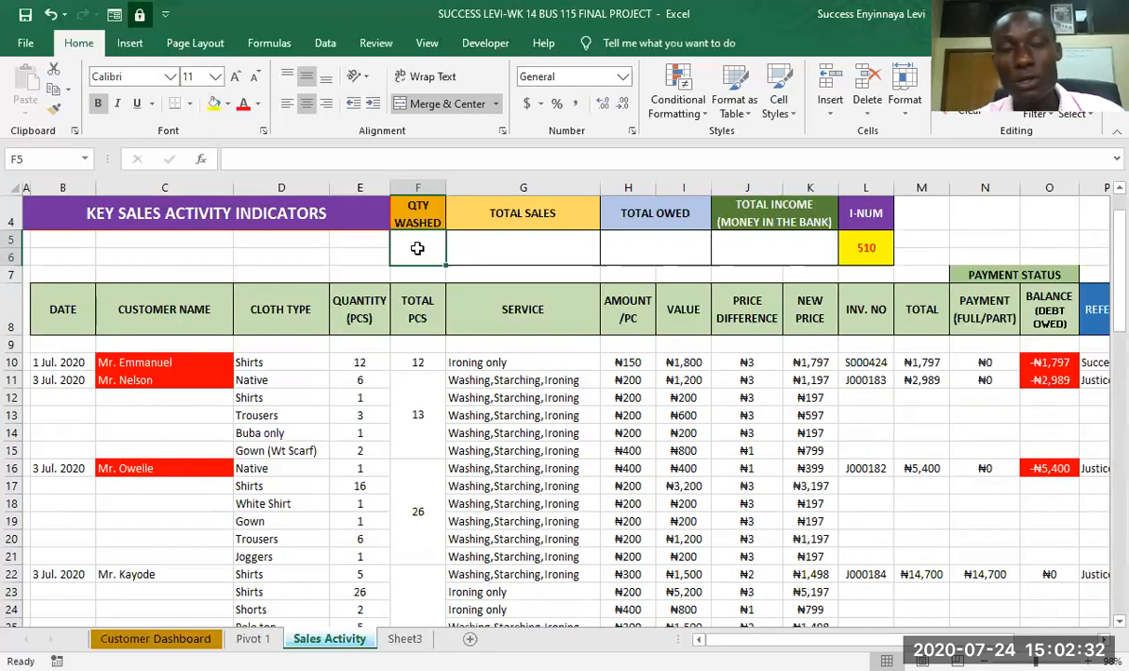
type("=")
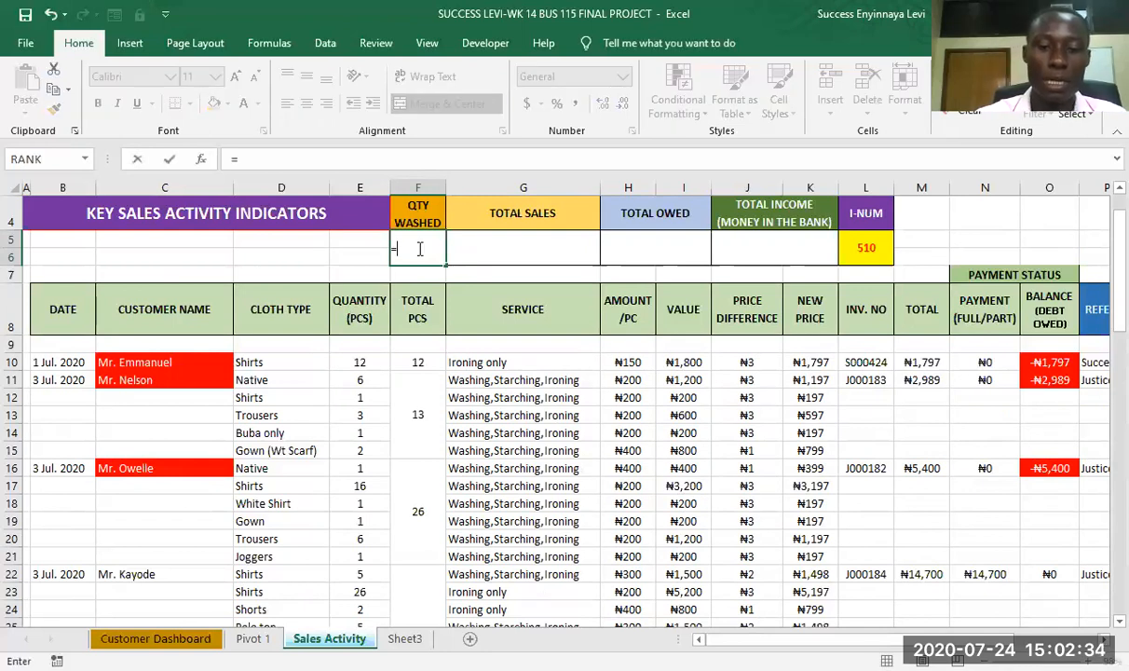
type("sum")
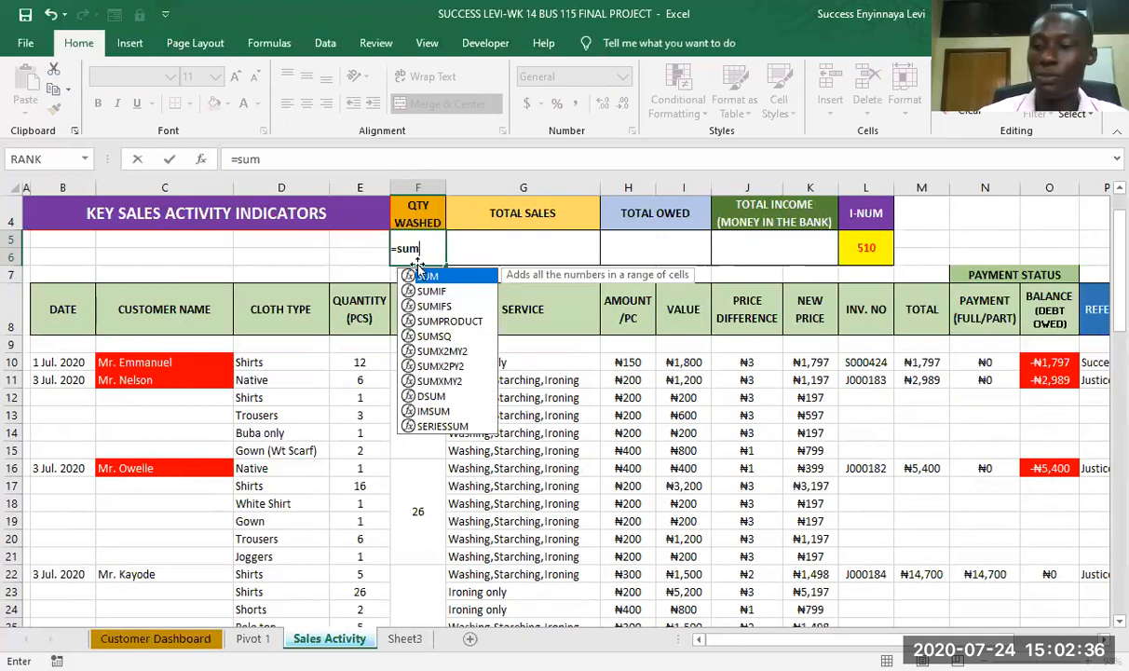
double_click(427, 278)
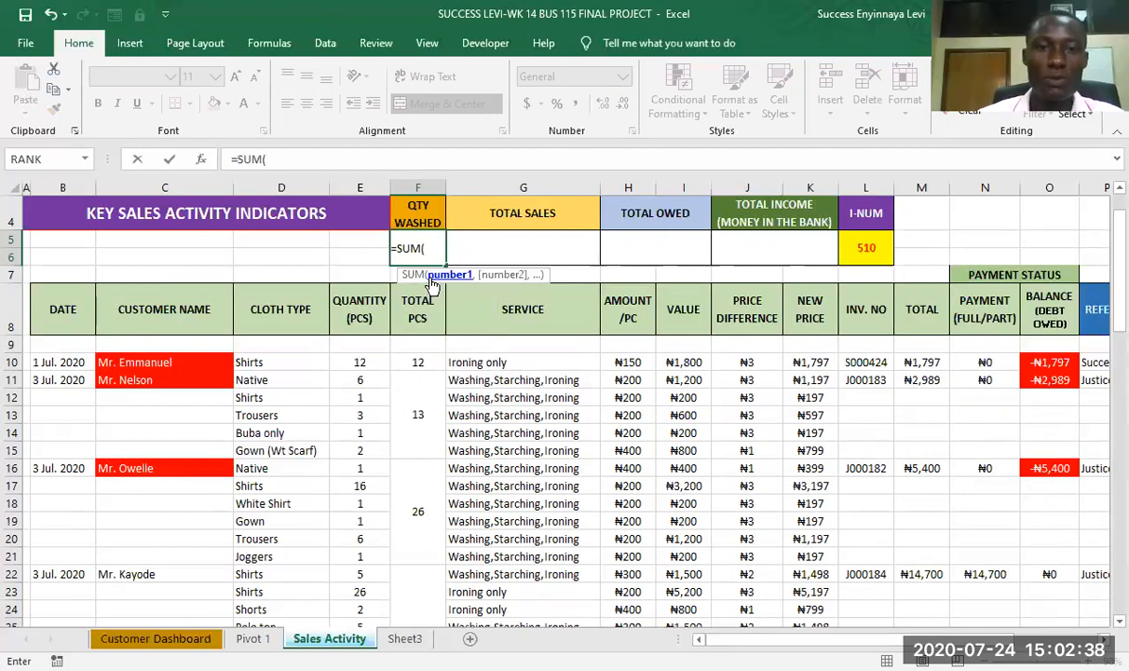
left_click(420, 361)
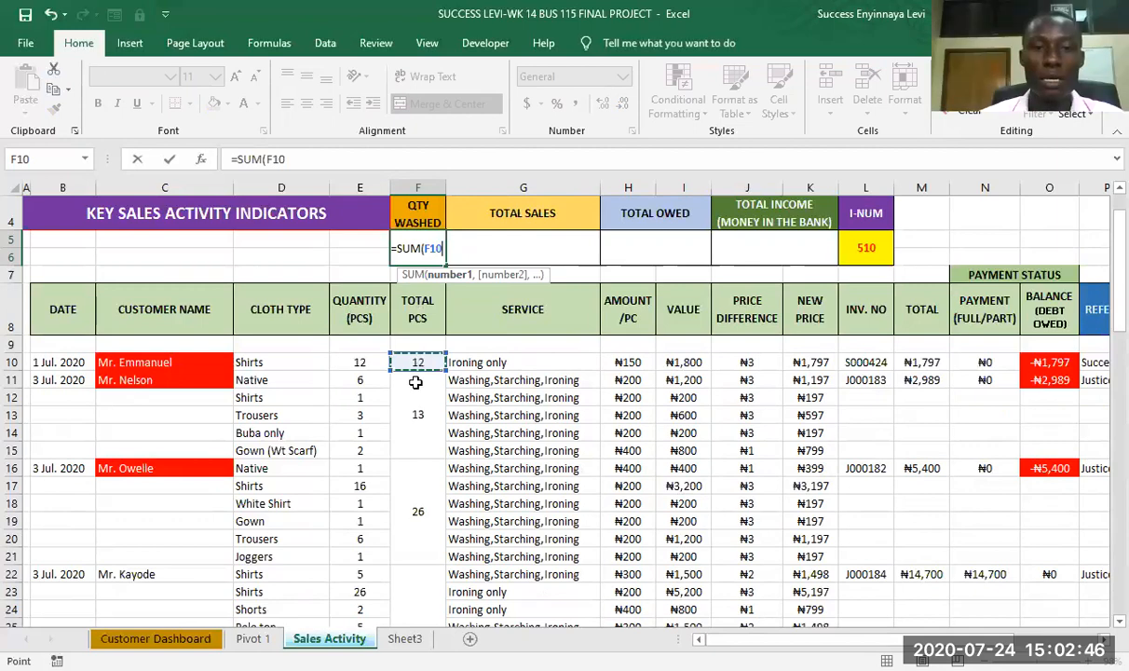
left_click_drag(415, 382, 426, 560)
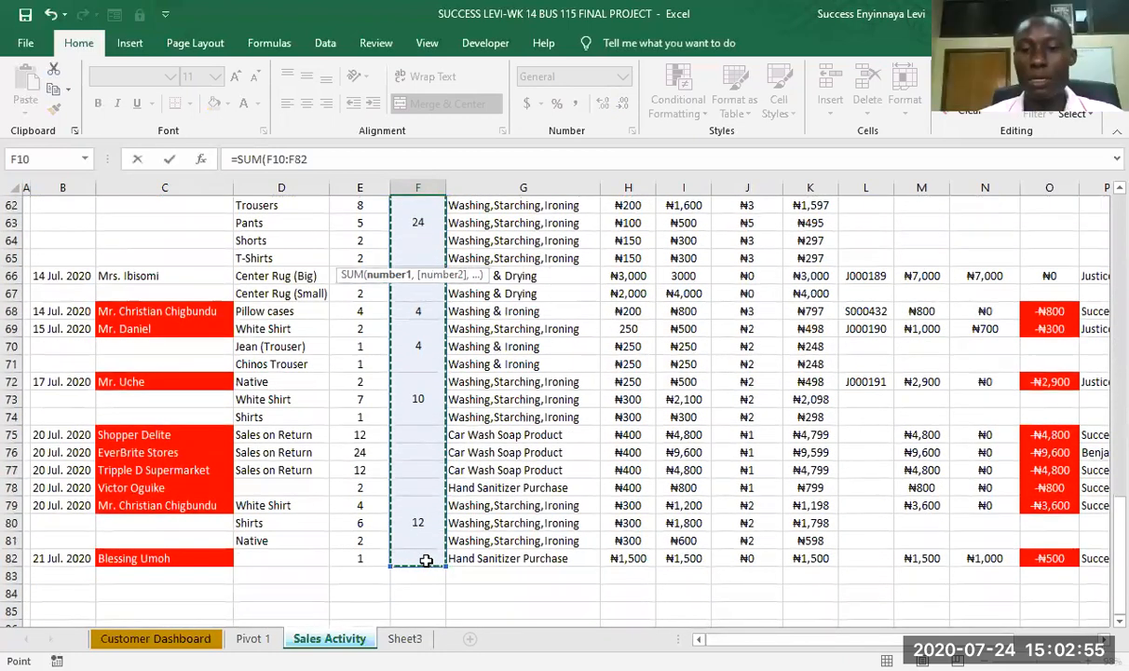
key("Return")
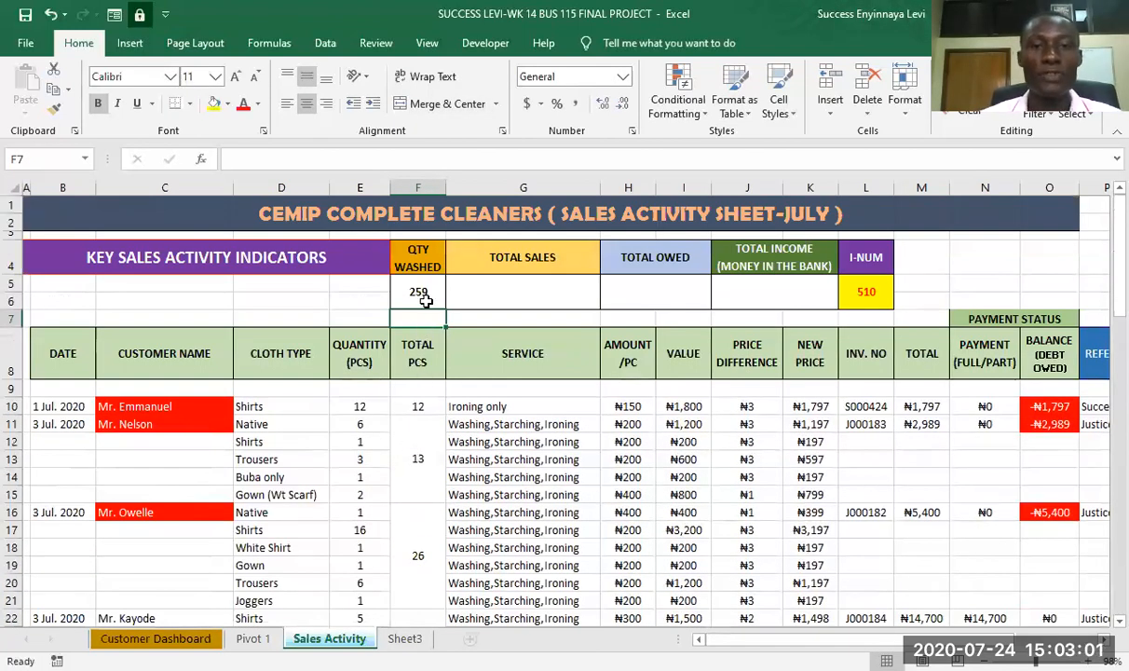
- Calculate TOTAL SALES in cell G5 by summing the invoice TOTAL column with =SUM(M10:M82)
left_click(519, 294)
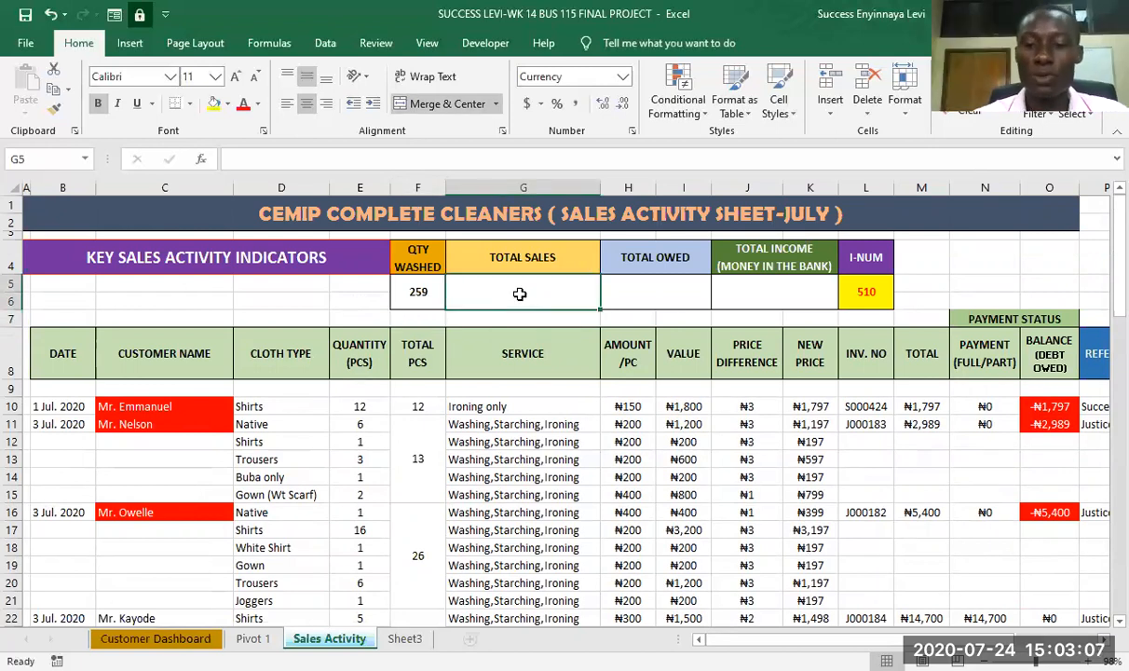
type("=")
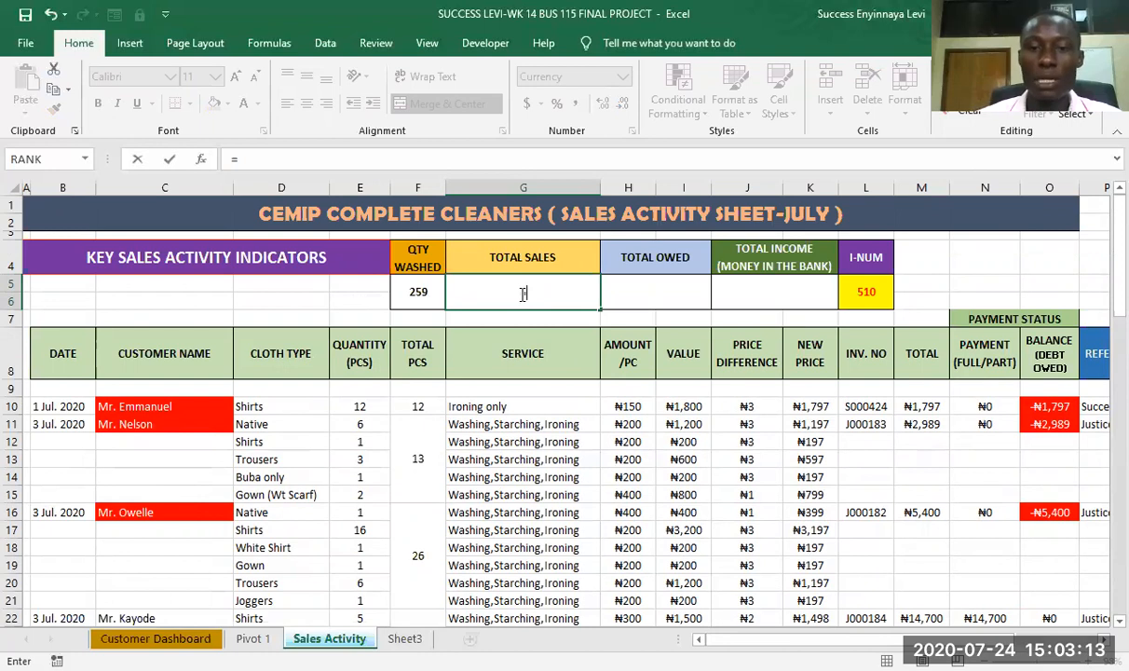
type("s")
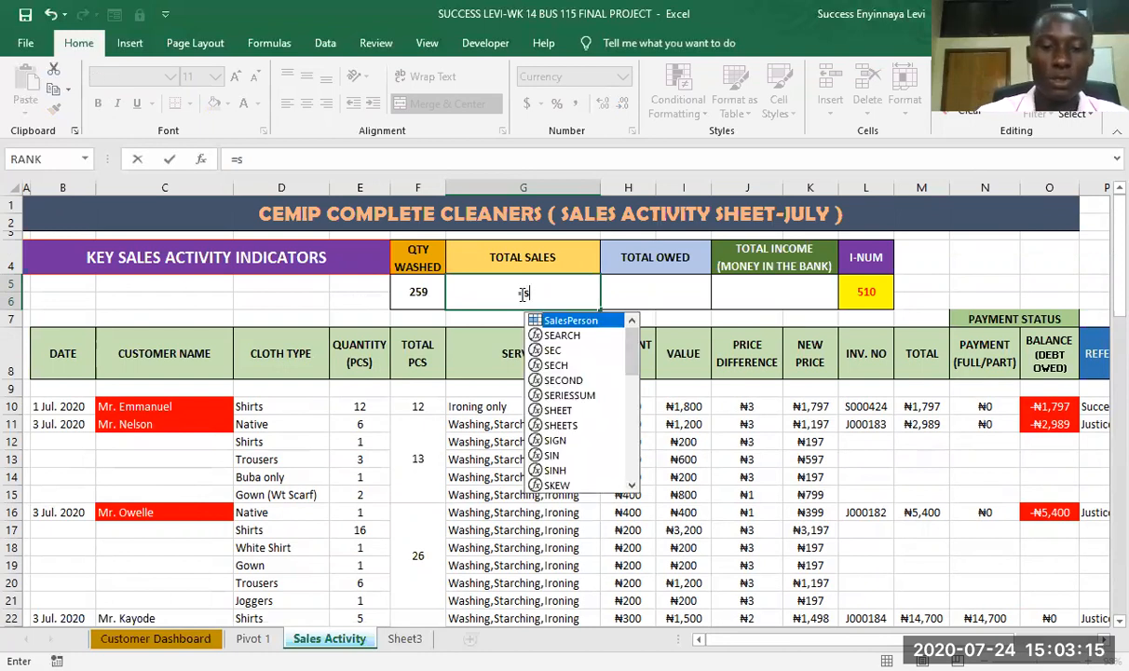
type("um")
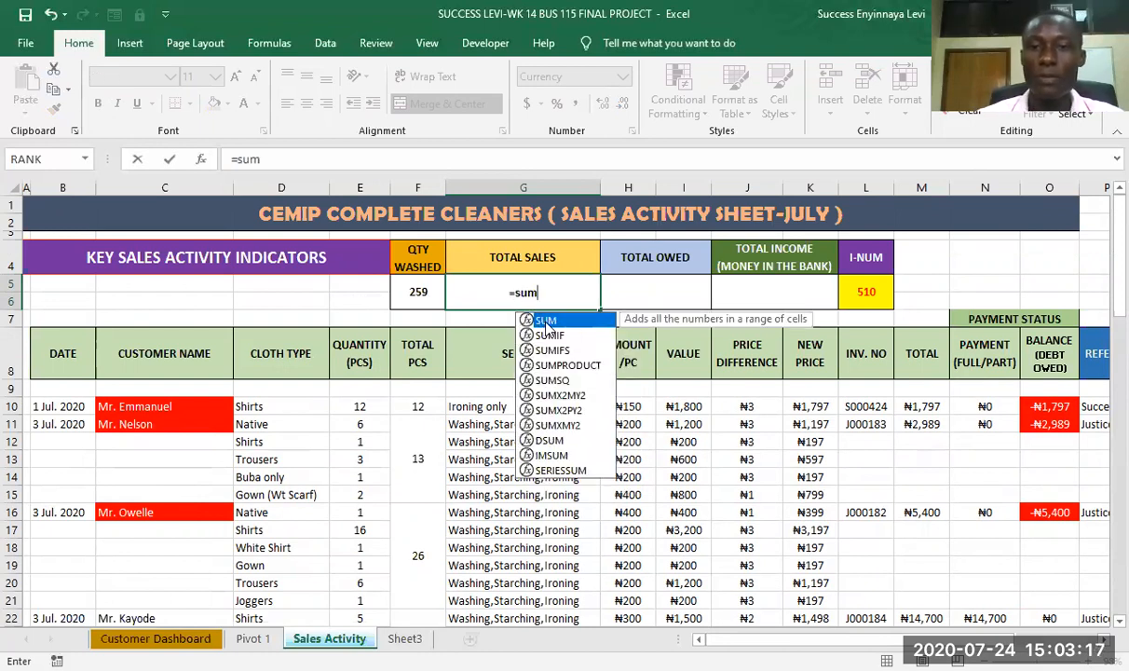
double_click(545, 321)
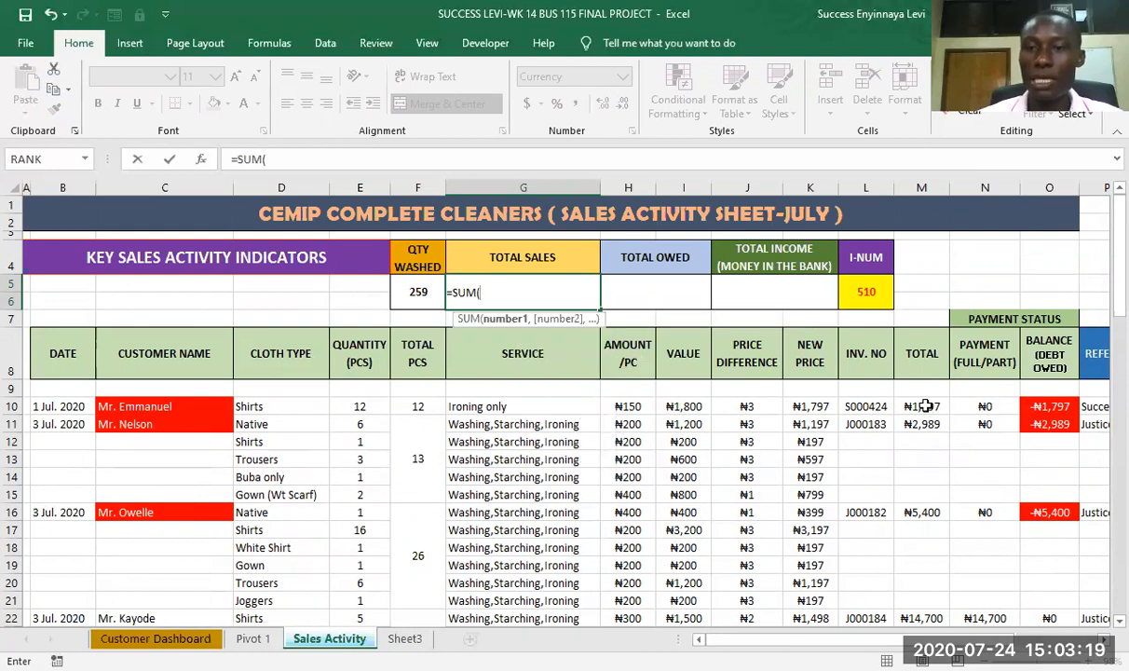
left_click(926, 406)
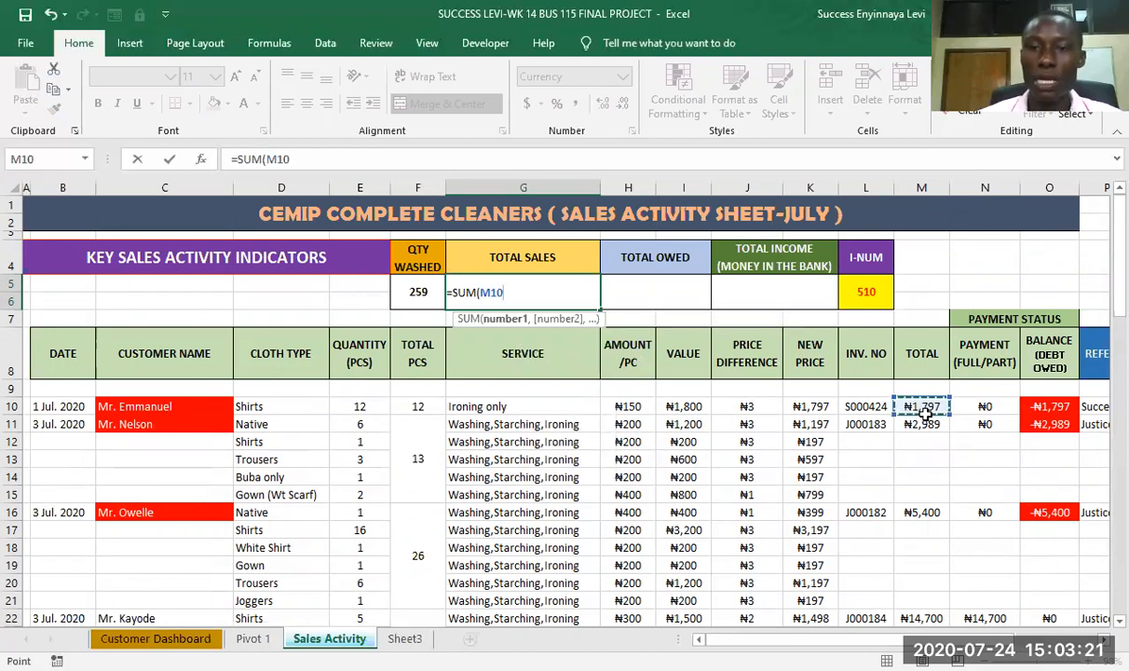
left_click_drag(926, 406, 920, 471)
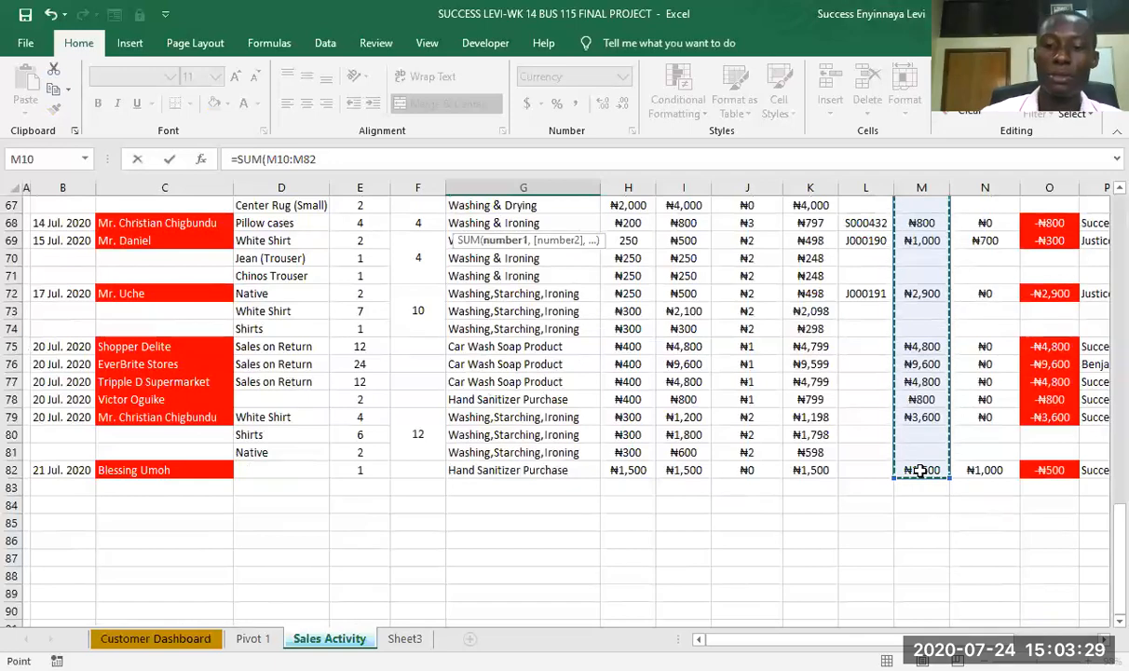
key("Escape")
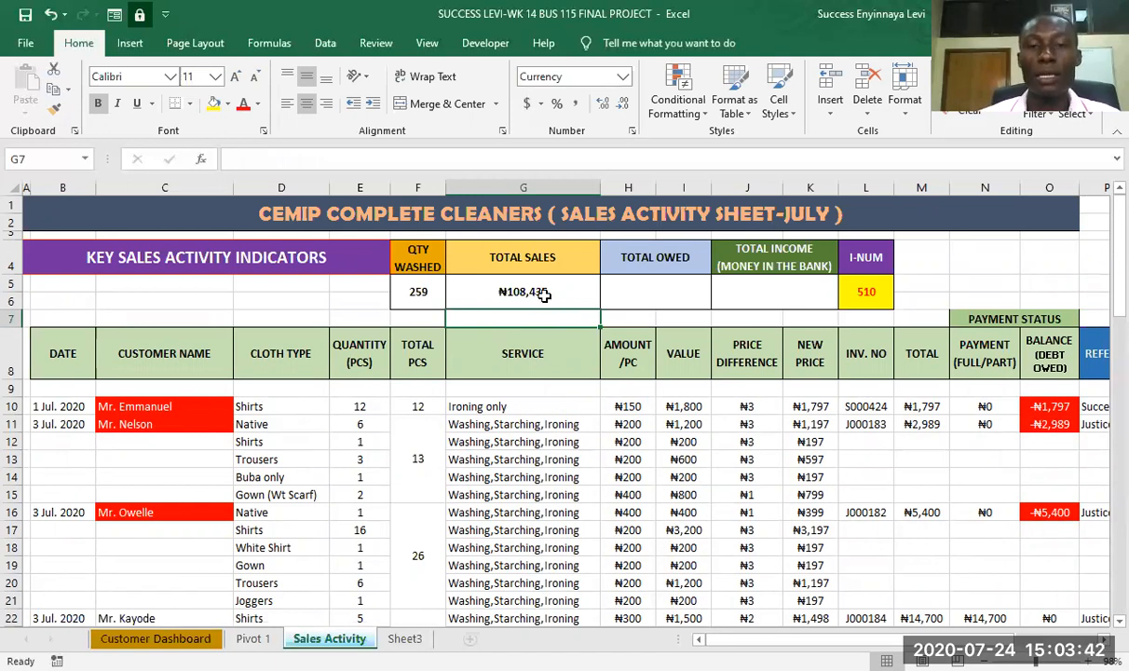
- Calculate TOTAL OWED in cell H5 by summing the BALANCE (DEBT OWED) column with =SUM(O10:O82)
left_click(647, 290)
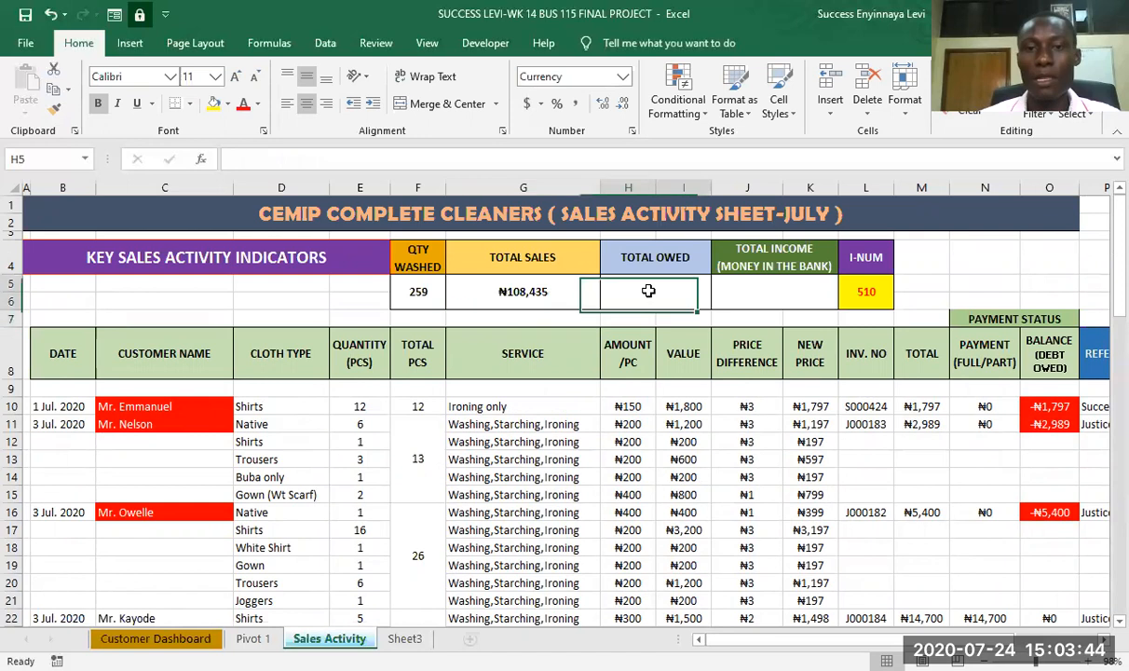
type("=")
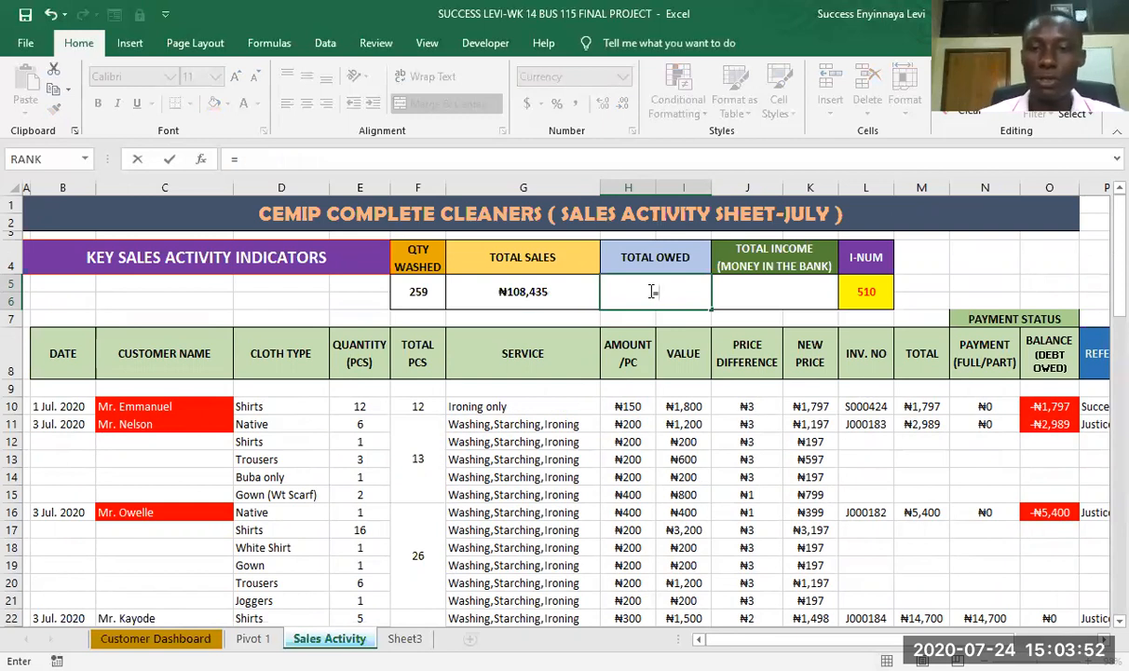
type("sum")
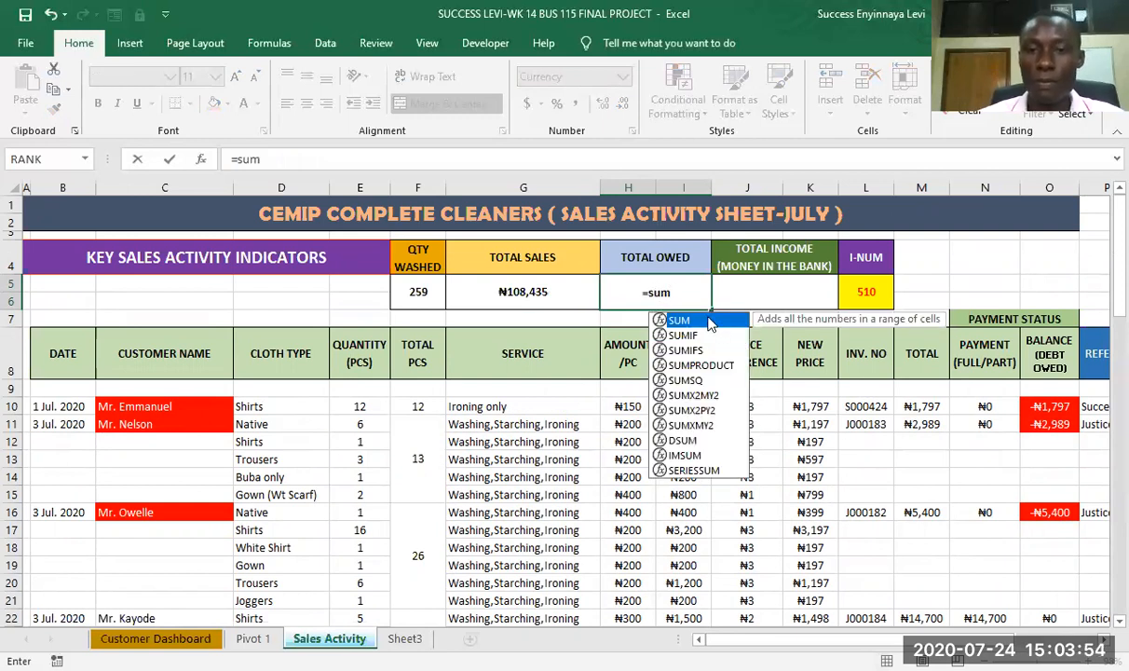
double_click(708, 321)
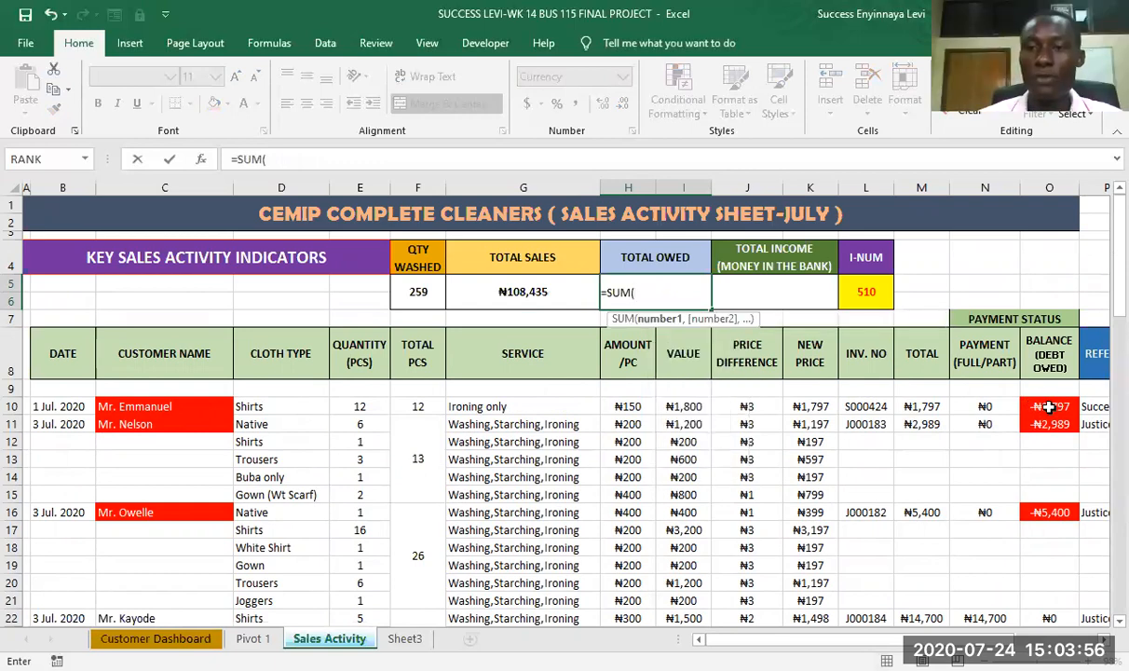
left_click(1049, 407)
left_click_drag(1049, 408, 1057, 511)
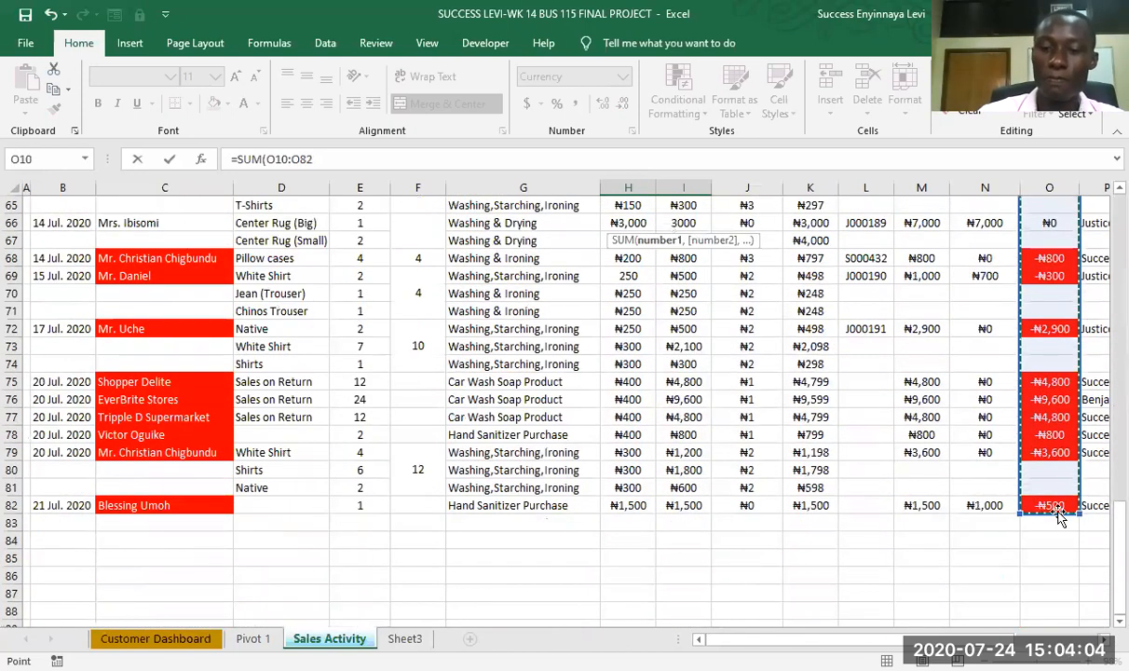
key("Return")
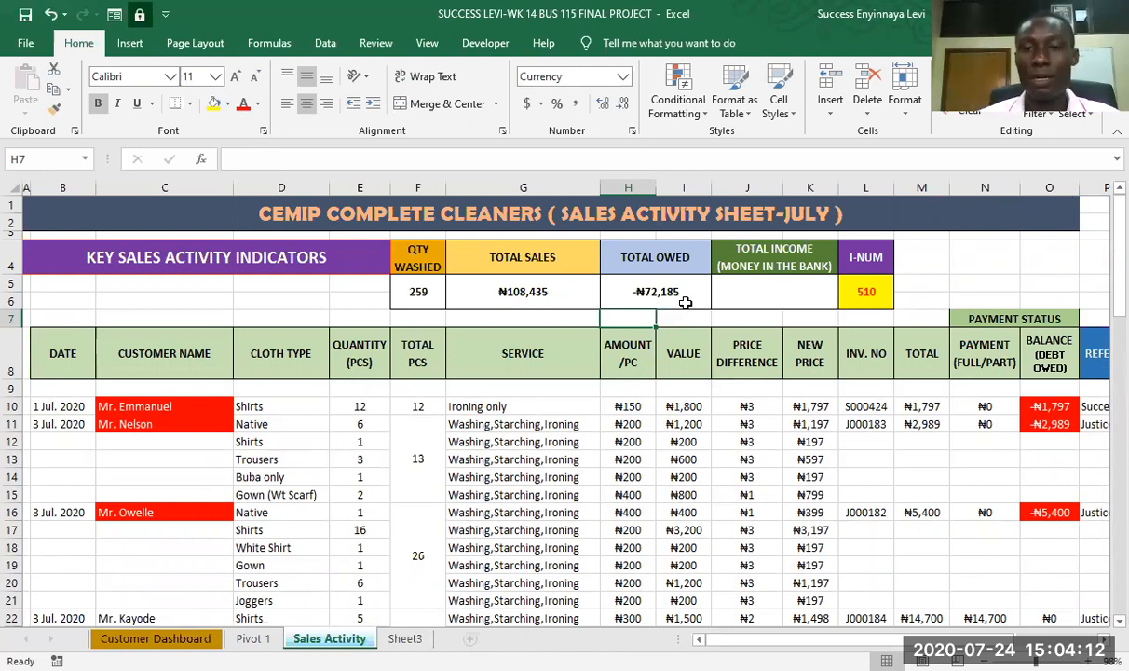
- Calculate TOTAL INCOME in cell J5 from total sales and total owed with =G5-(-H5), accepting the closing-bracket correction
left_click(760, 291)
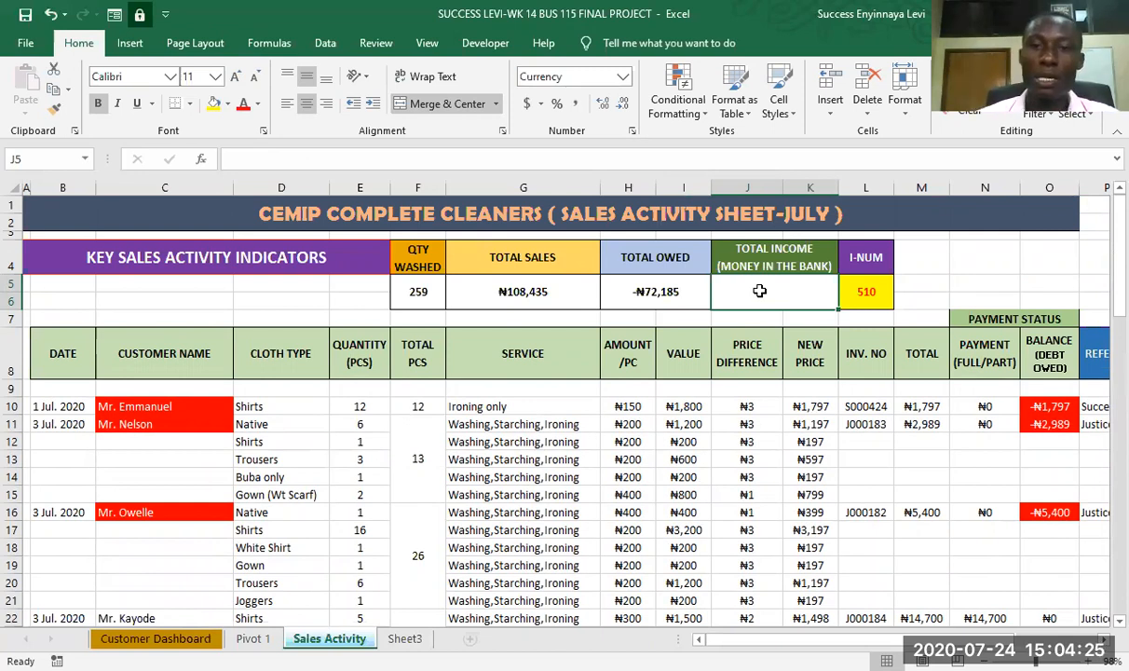
type("=")
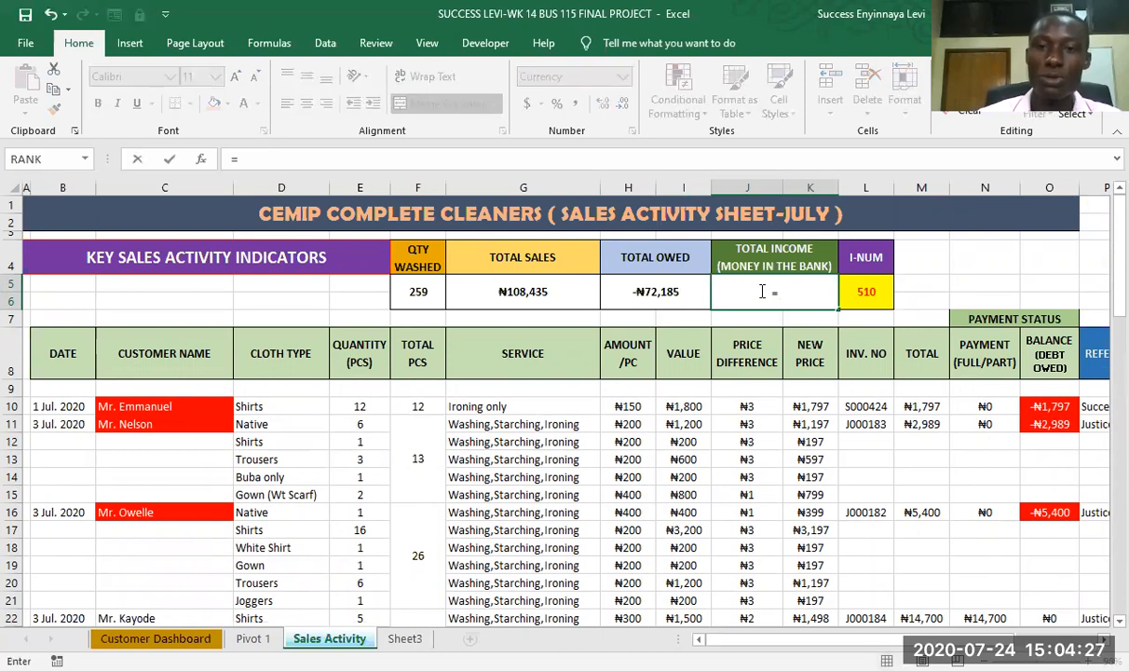
left_click(506, 293)
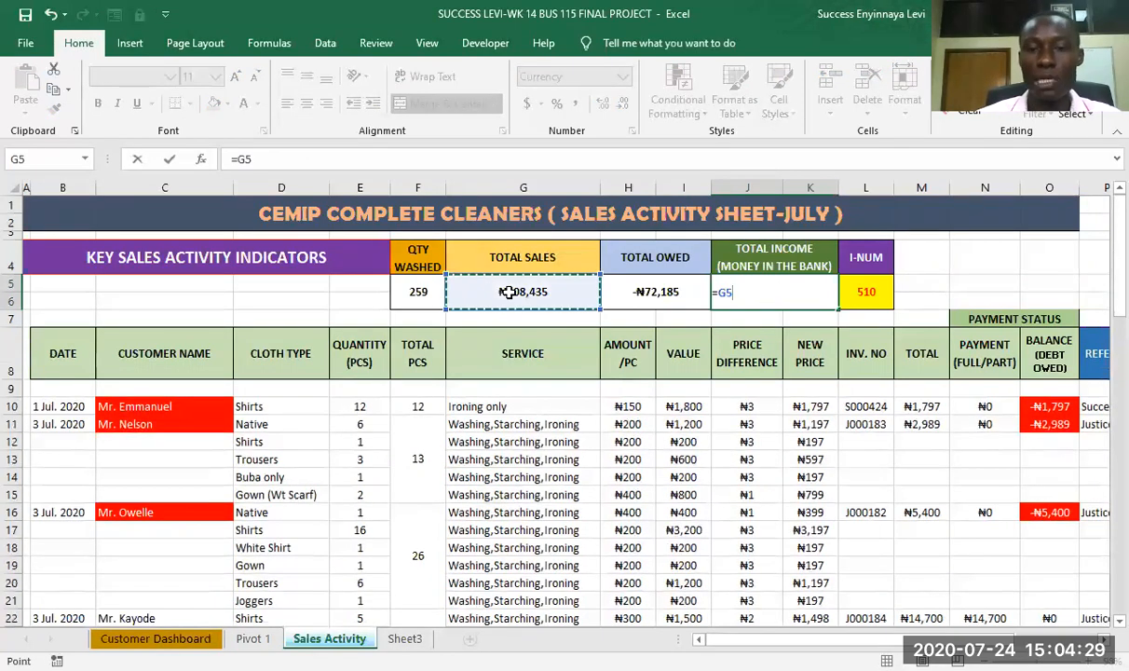
type("-(-")
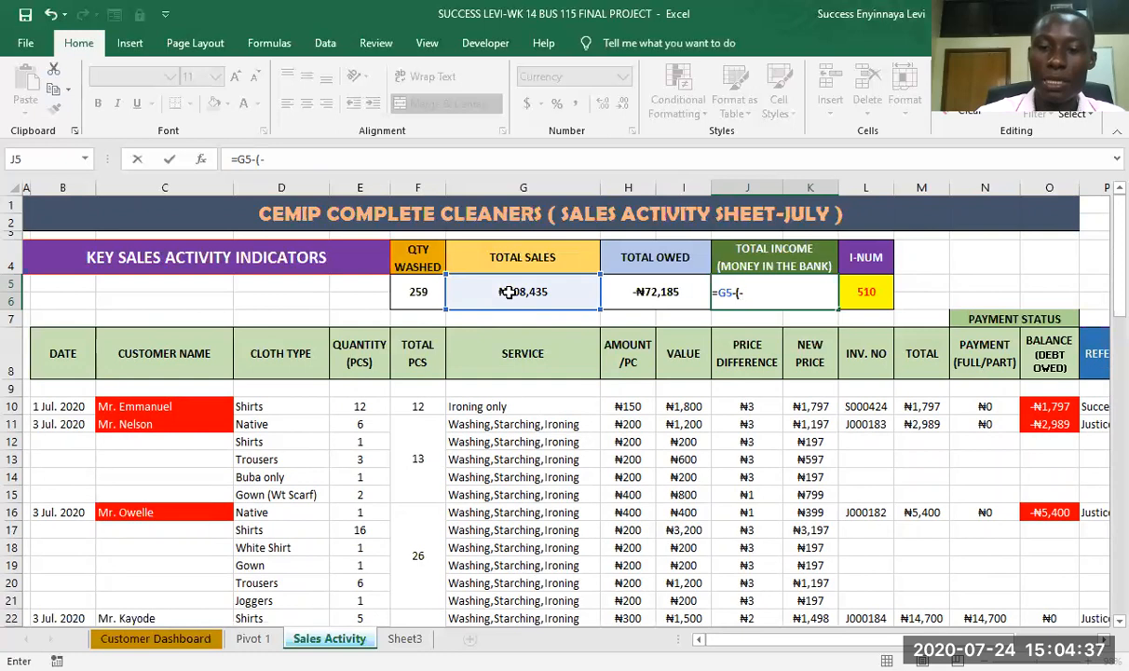
left_click(666, 291)
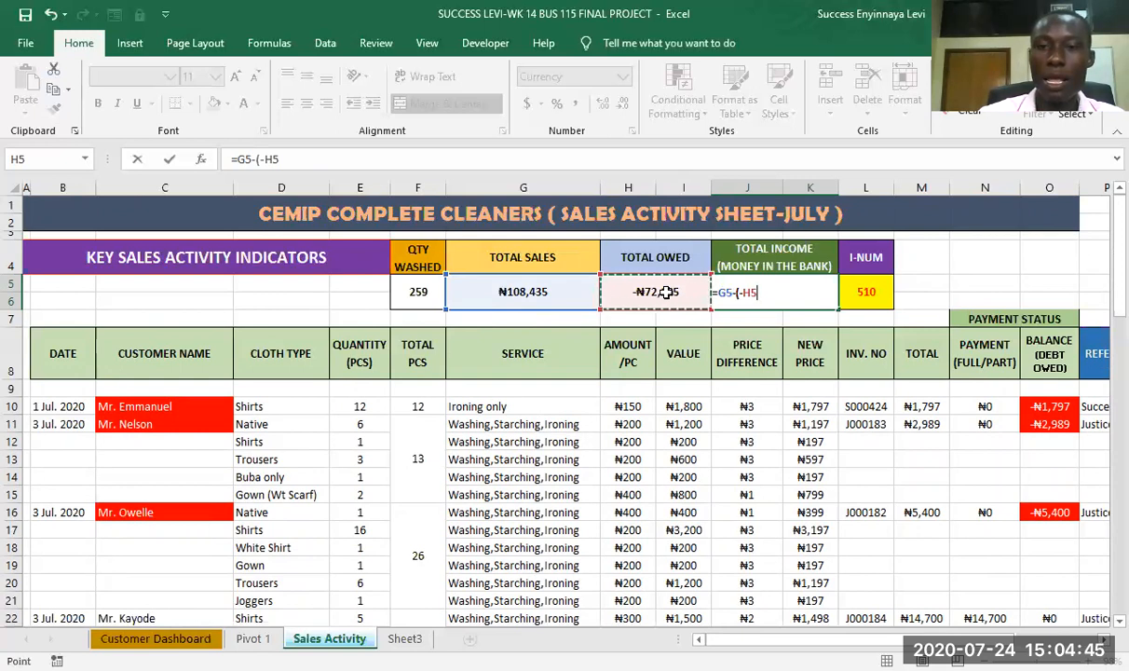
key("Return")
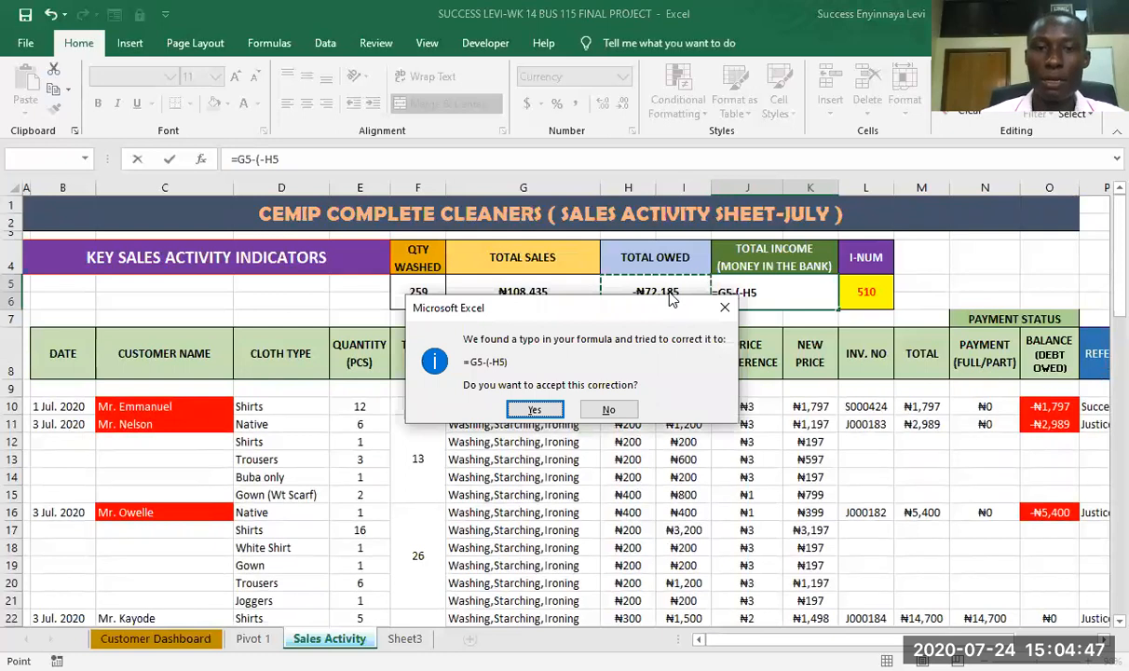
left_click(534, 411)
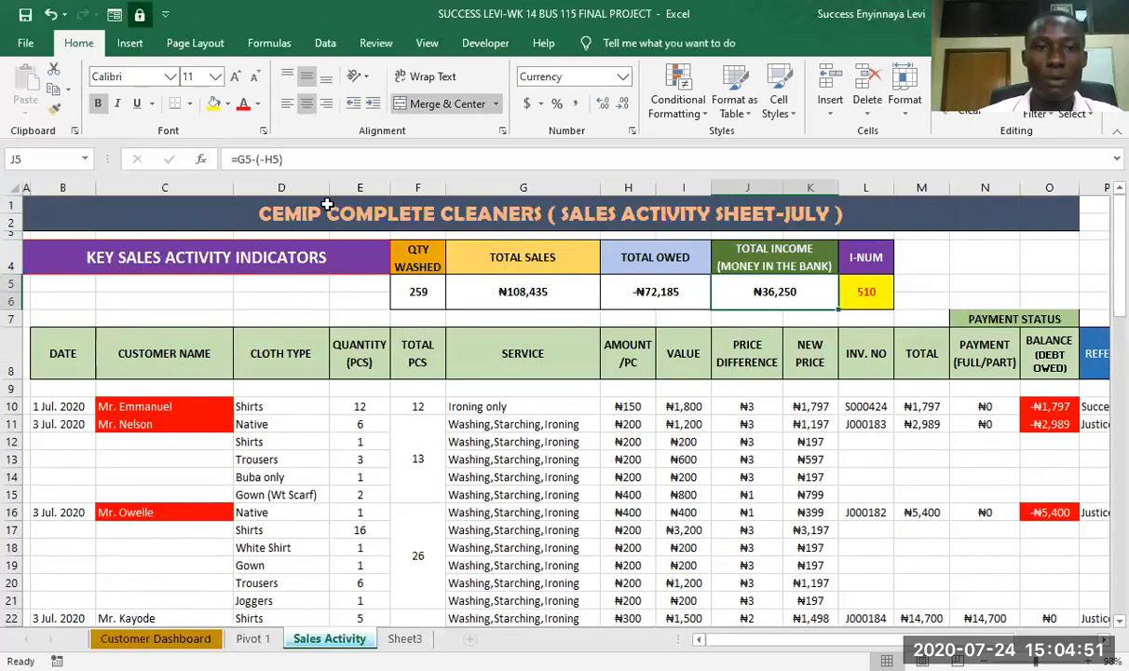
- Make both cell references in the TOTAL INCOME formula in J5 absolute, giving =$G$5-(-$H$5)
left_click(243, 158)
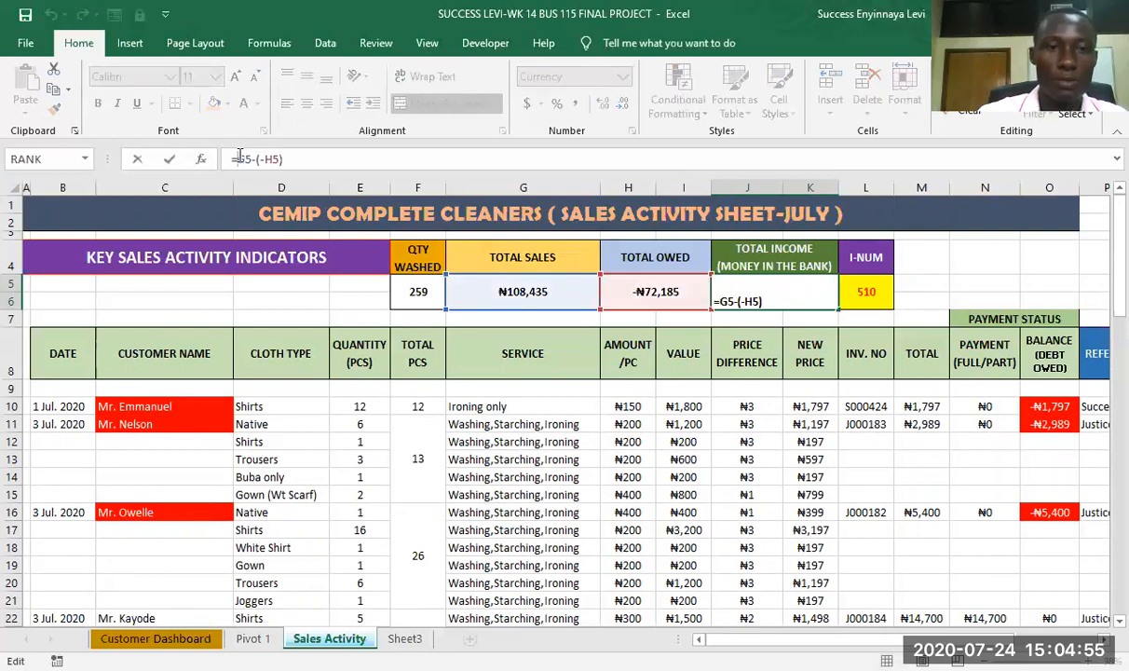
key("F4")
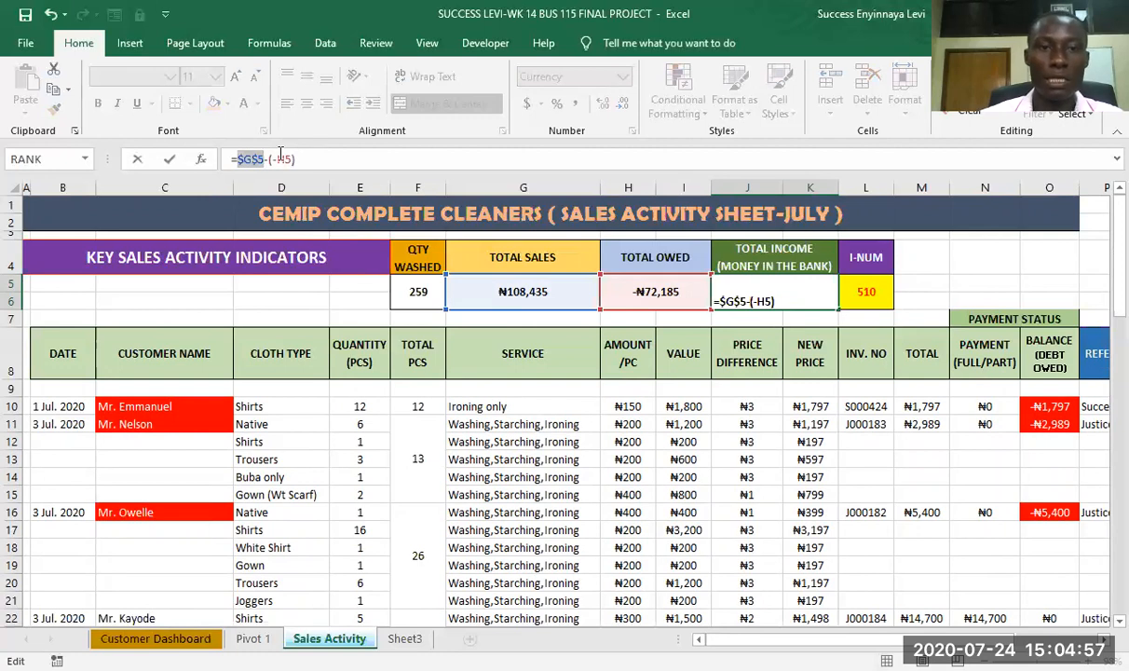
left_click(277, 160)
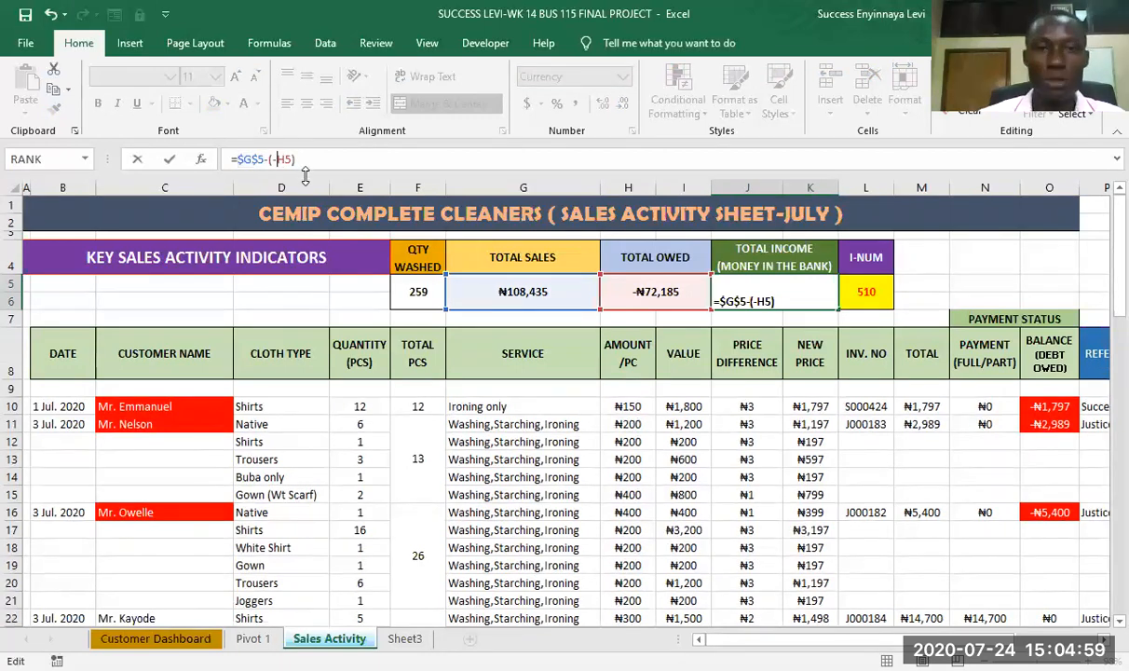
key("F4")
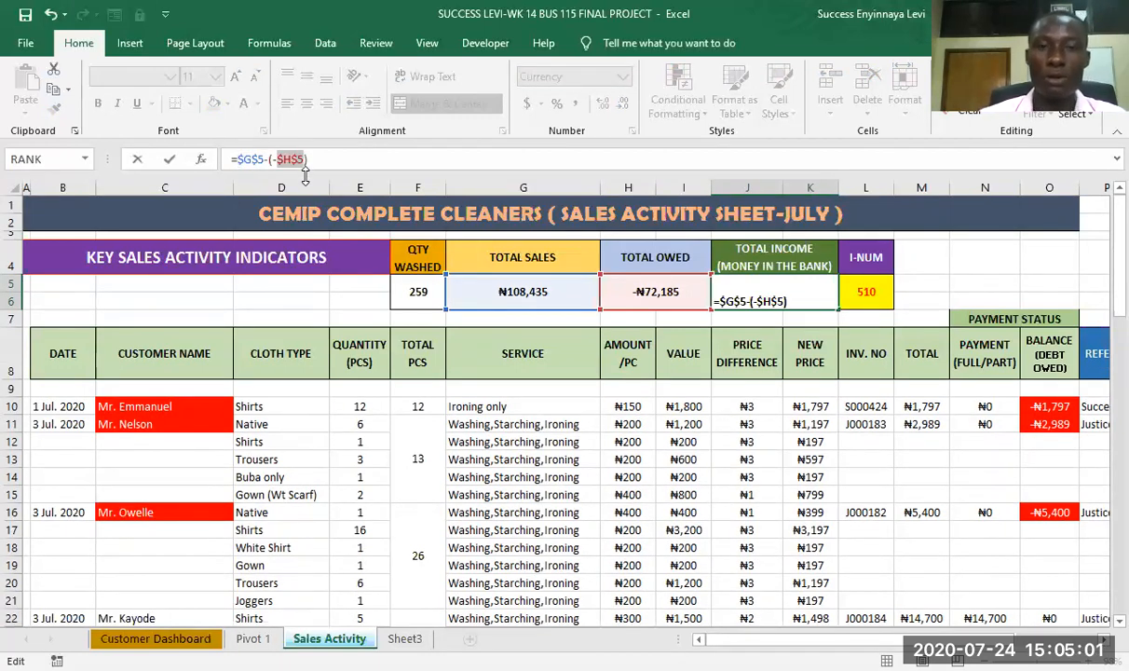
left_click(317, 160)
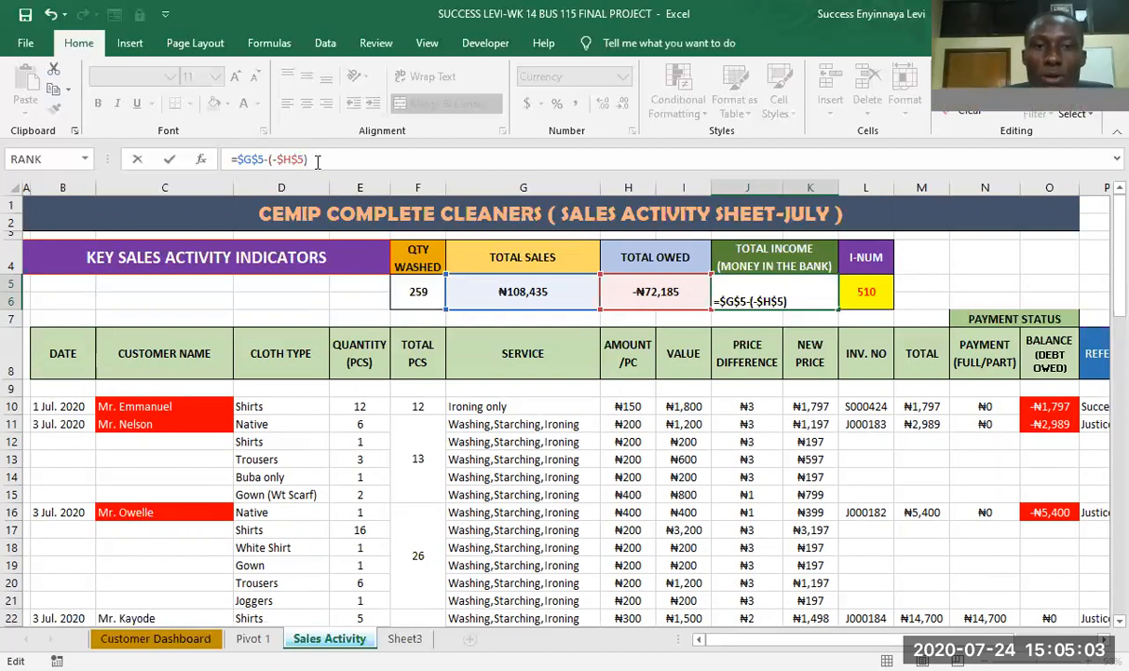
key("Return")
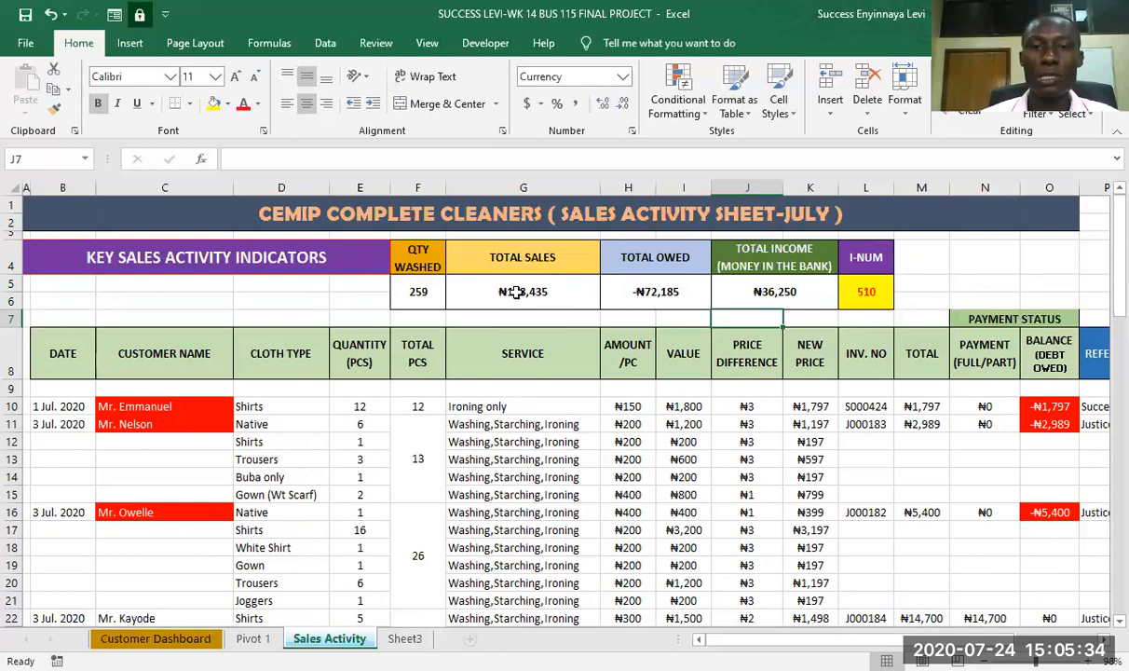
left_click(516, 292)
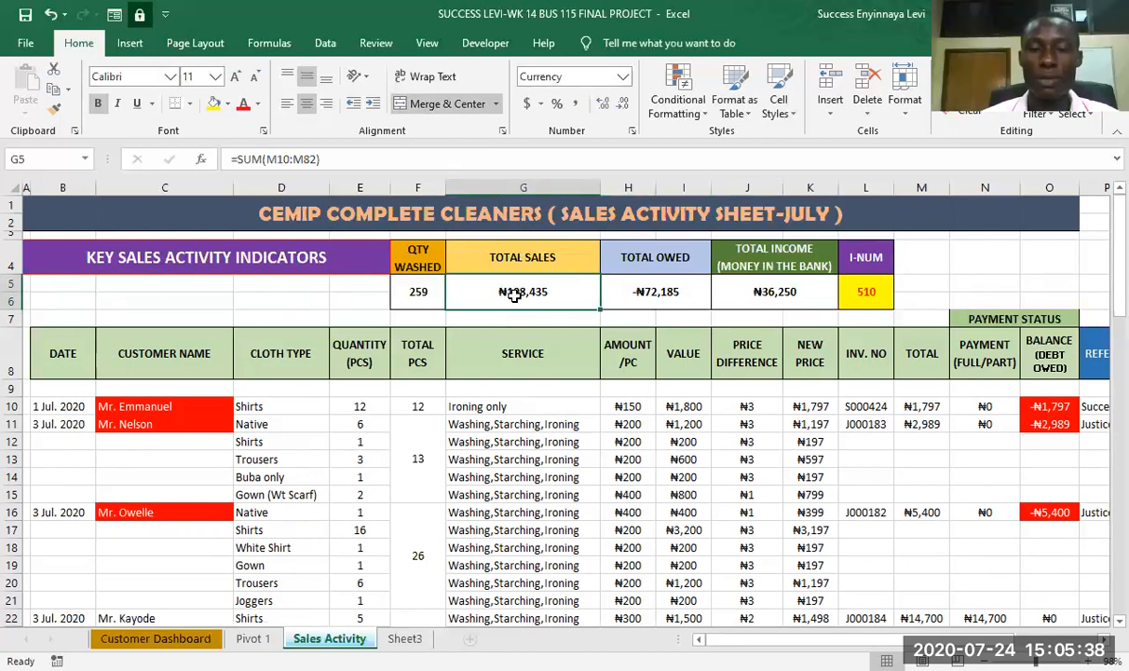
left_click(701, 110)
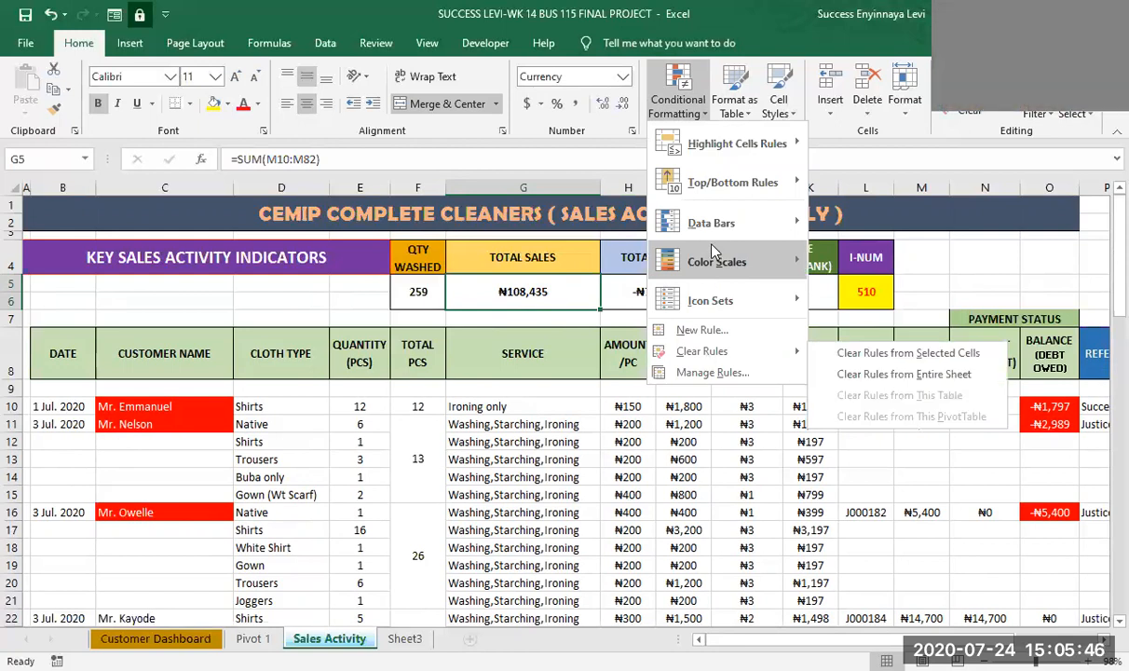
mouse_move(736, 148)
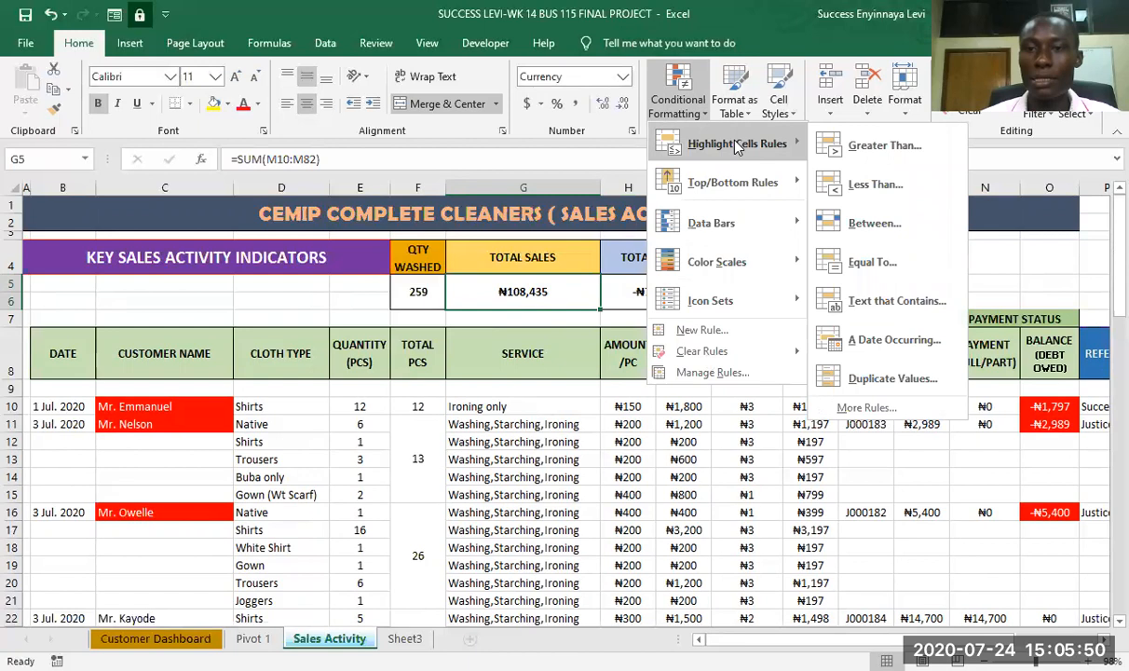
left_click(882, 225)
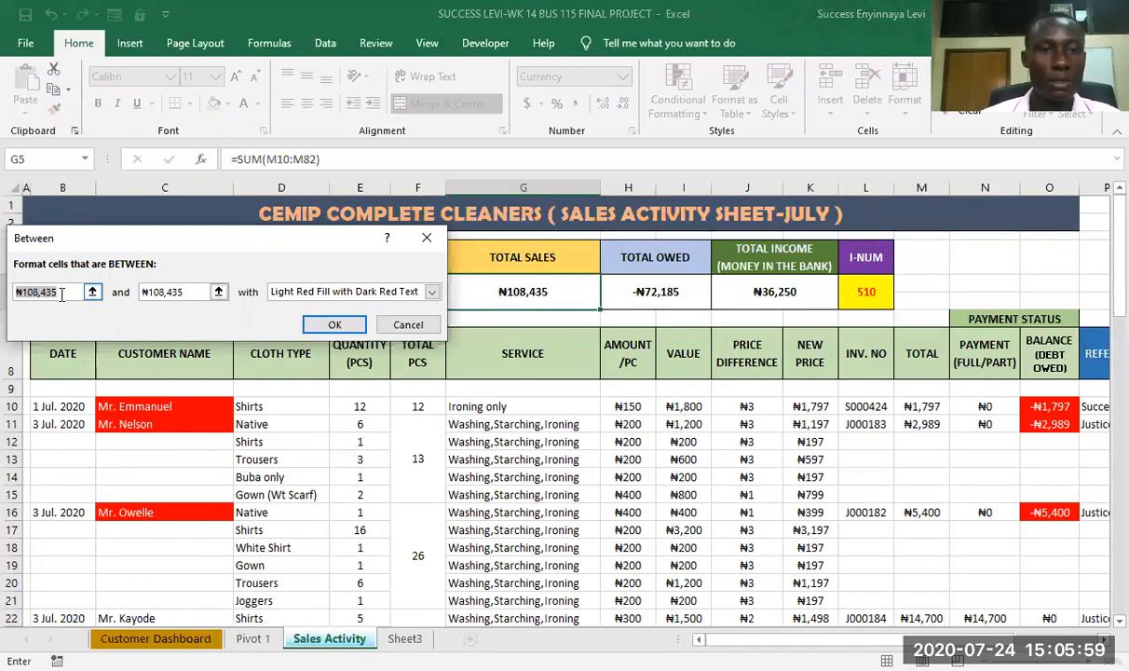
left_click(407, 326)
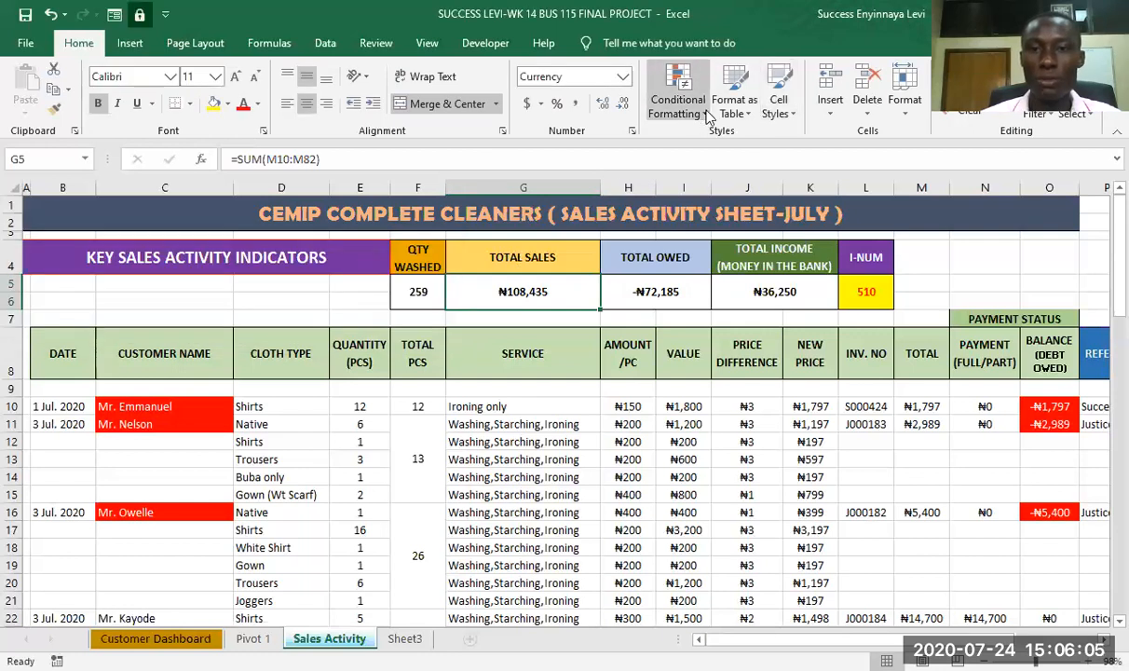
- Start a new conditional formatting rule for TOTAL SALES cell G5 that formats cells based on their values with a 3-Color Scale
left_click(706, 115)
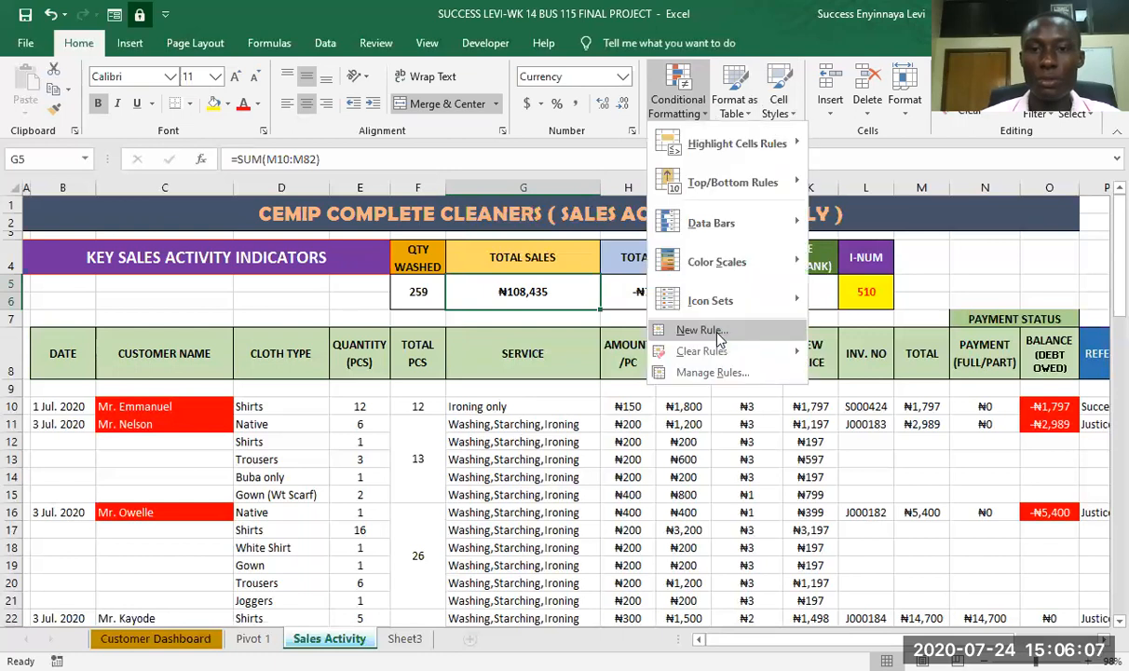
left_click(705, 331)
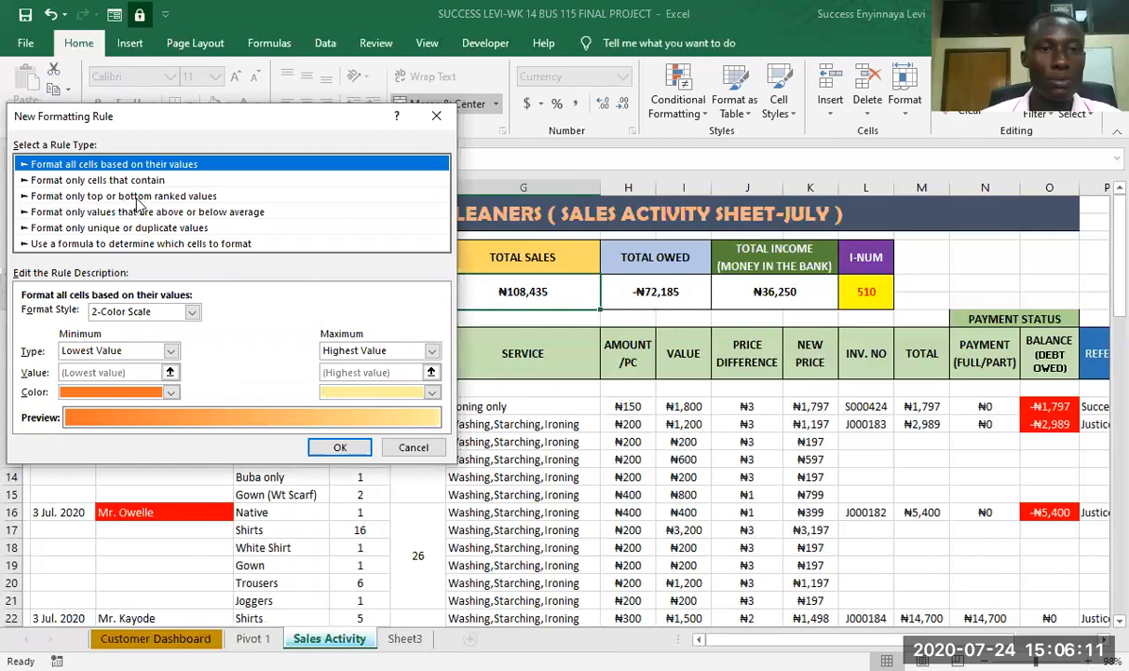
left_click(105, 197)
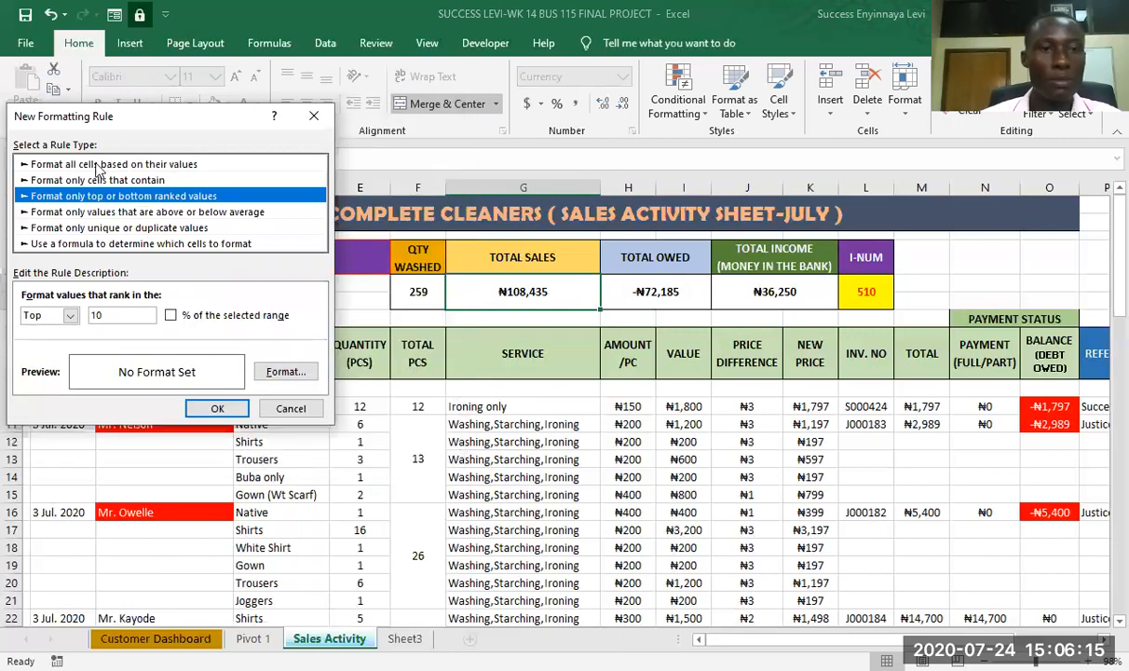
left_click(98, 165)
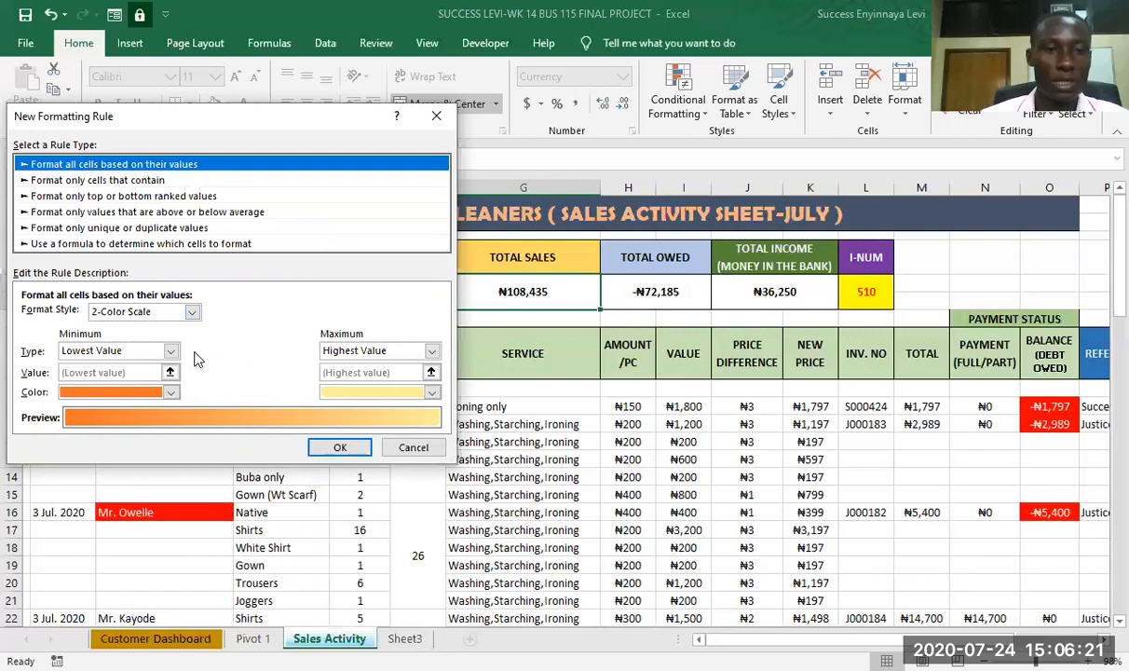
left_click(191, 313)
left_click(128, 340)
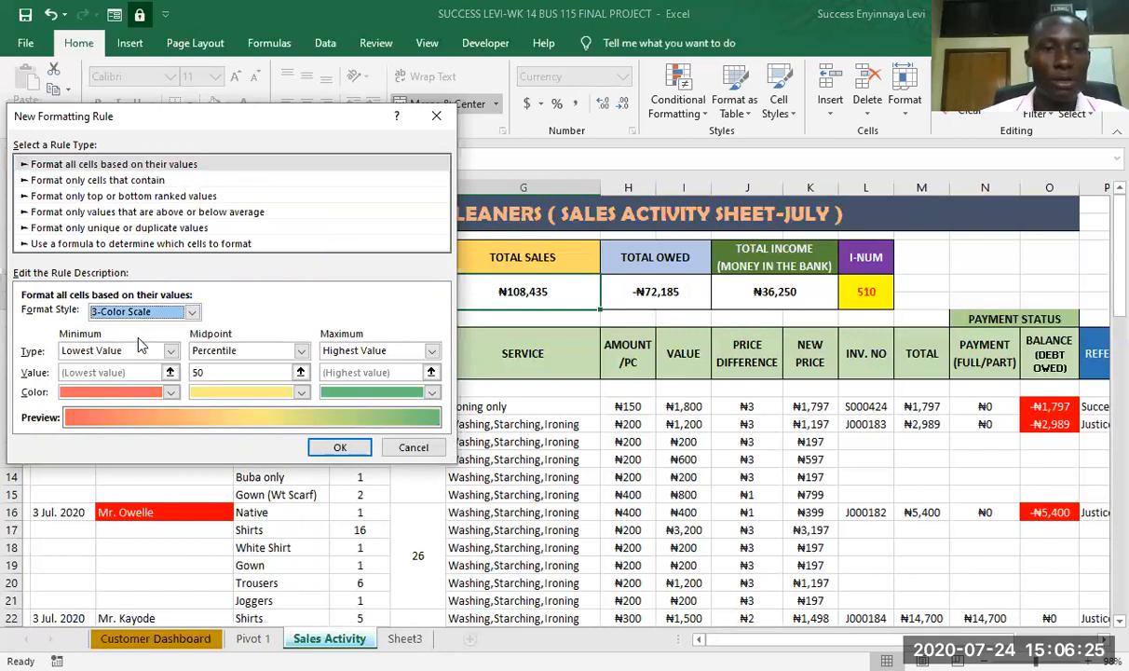
- Set the minimum, midpoint and maximum types of the 3-Color Scale to Number
left_click(170, 351)
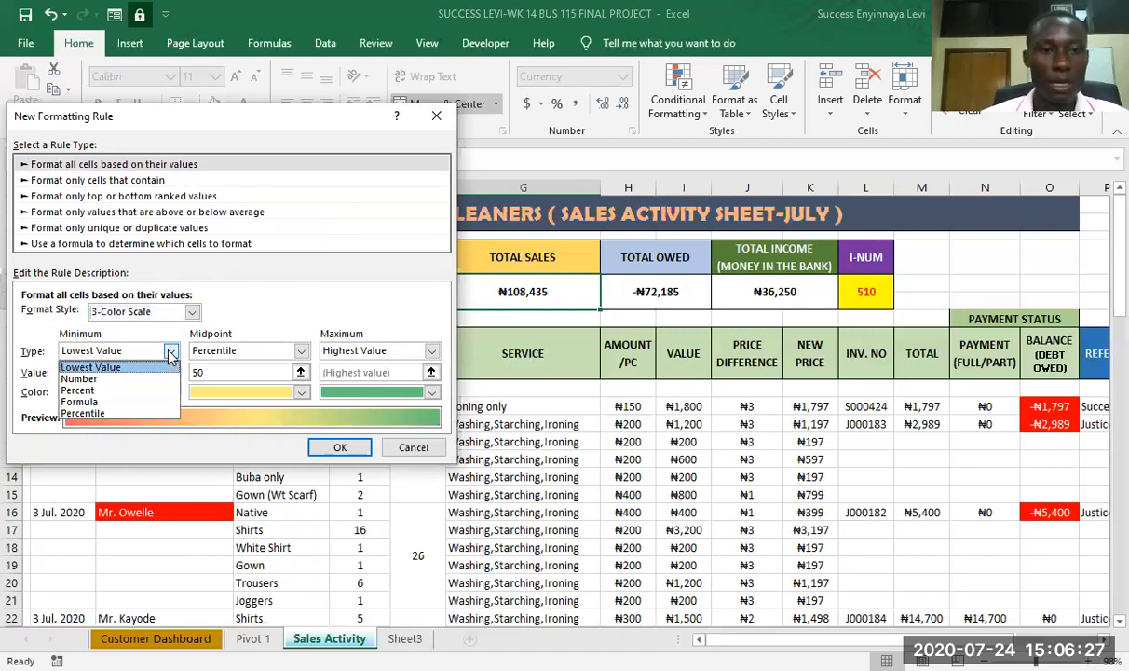
left_click(82, 379)
left_click(291, 351)
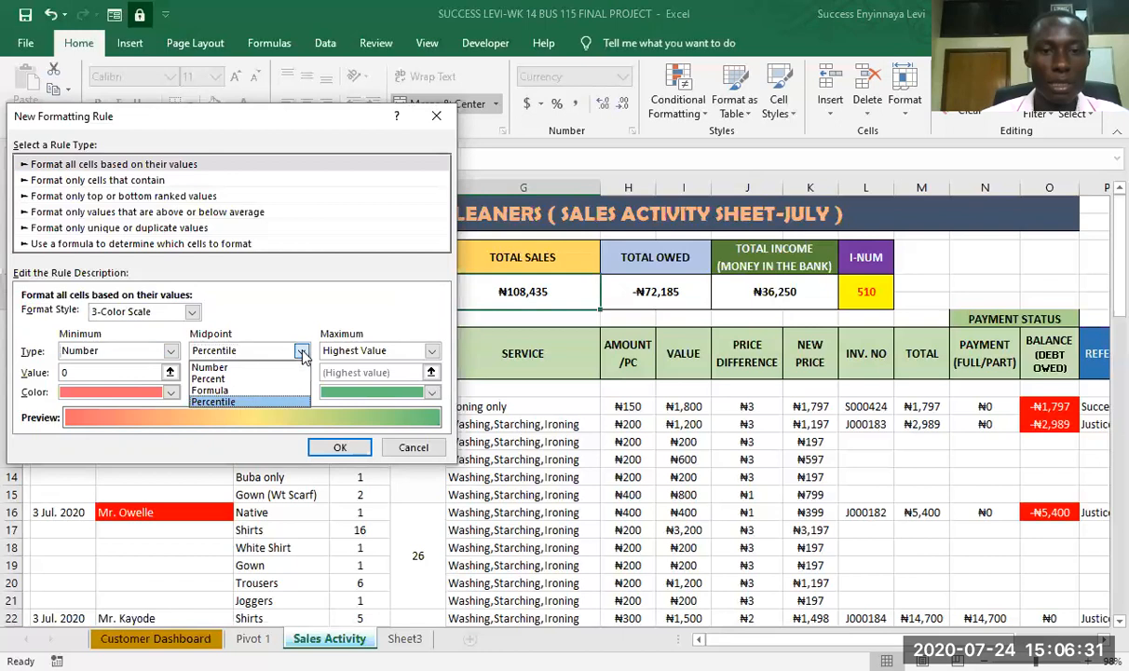
left_click(213, 367)
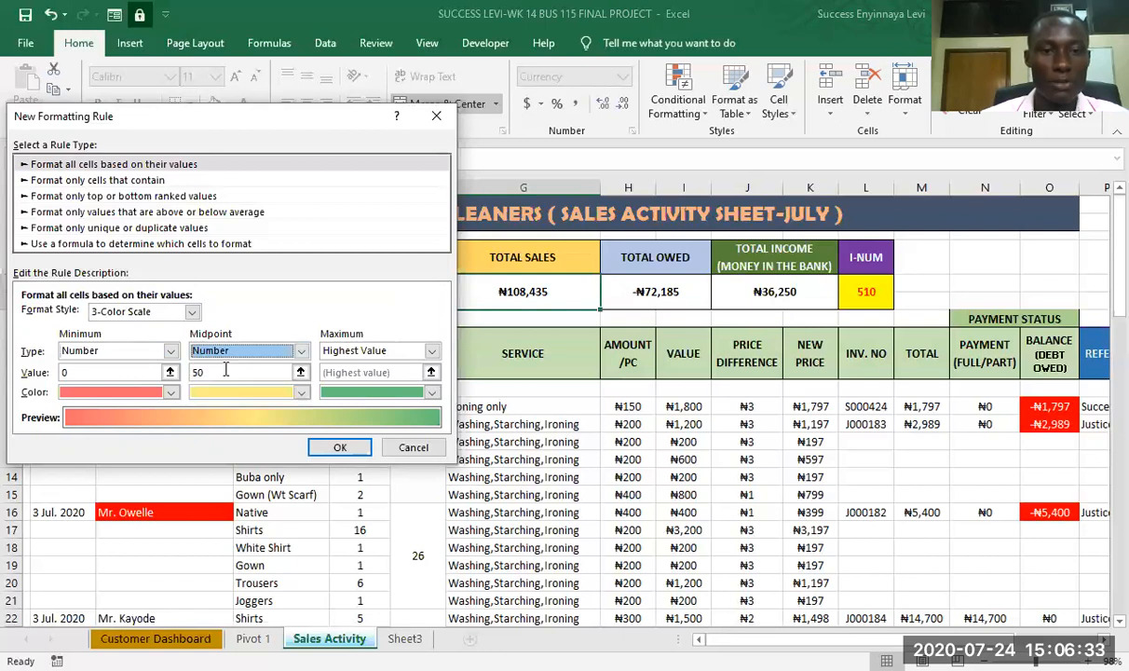
left_click(432, 351)
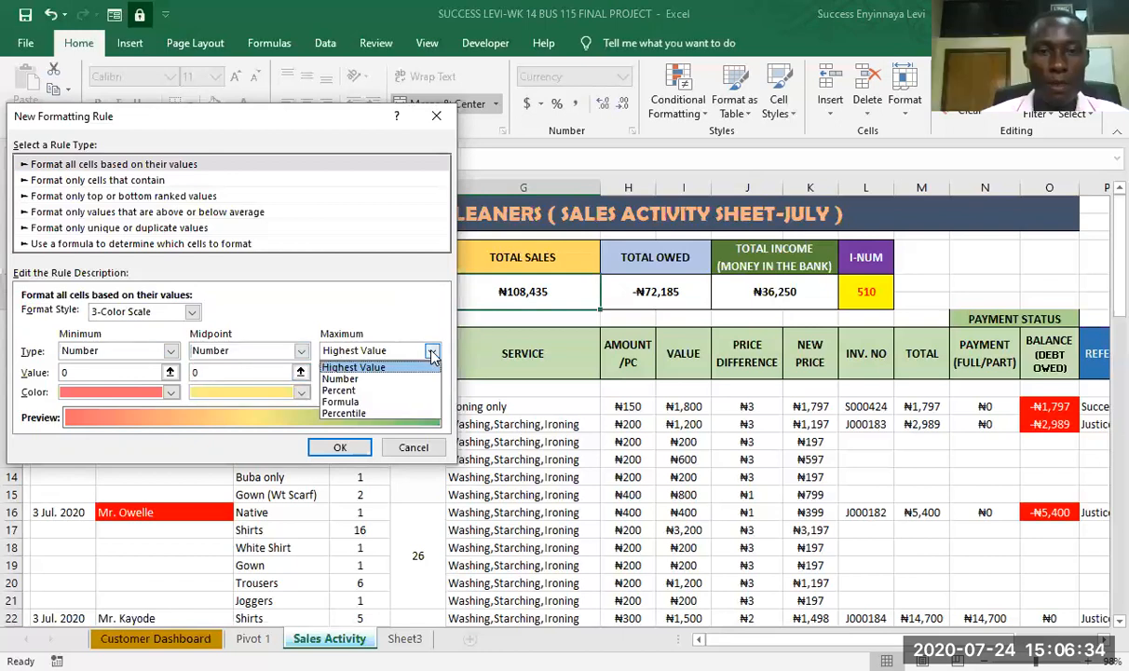
left_click(351, 382)
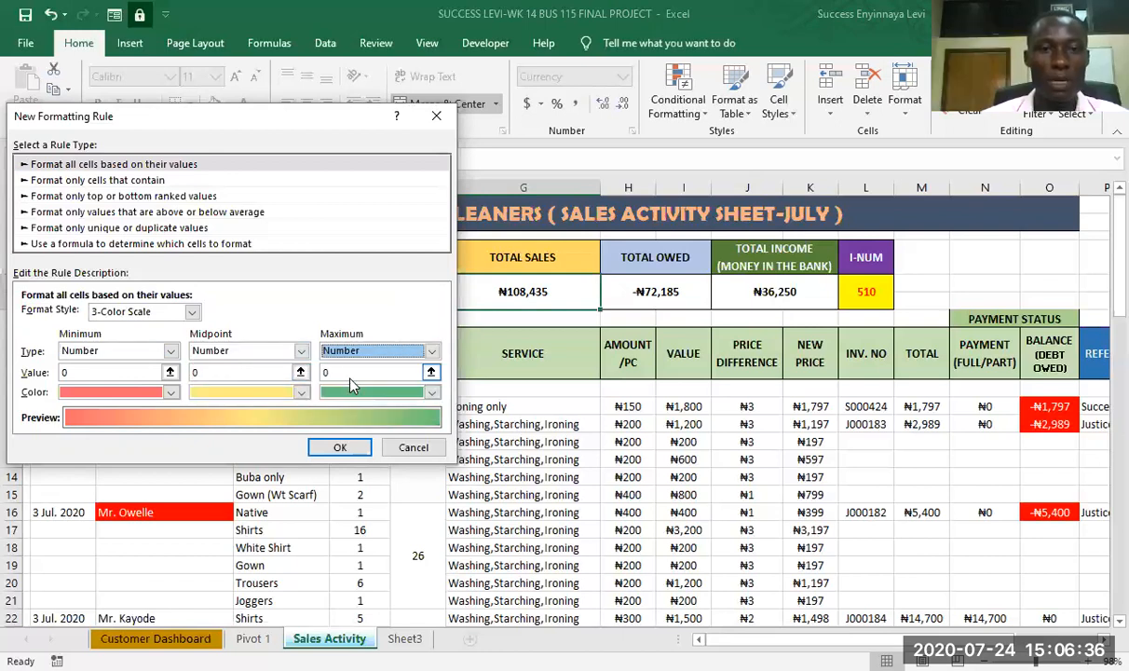
- Set the color scale's minimum value to 100000
left_click(113, 371)
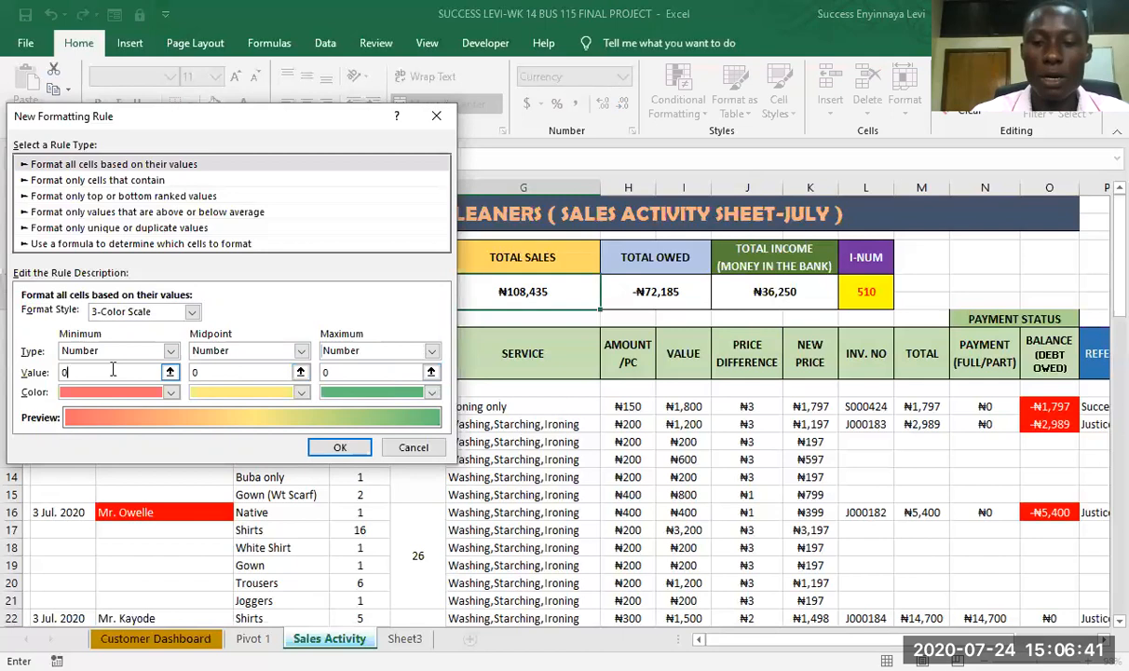
key("BackSpace")
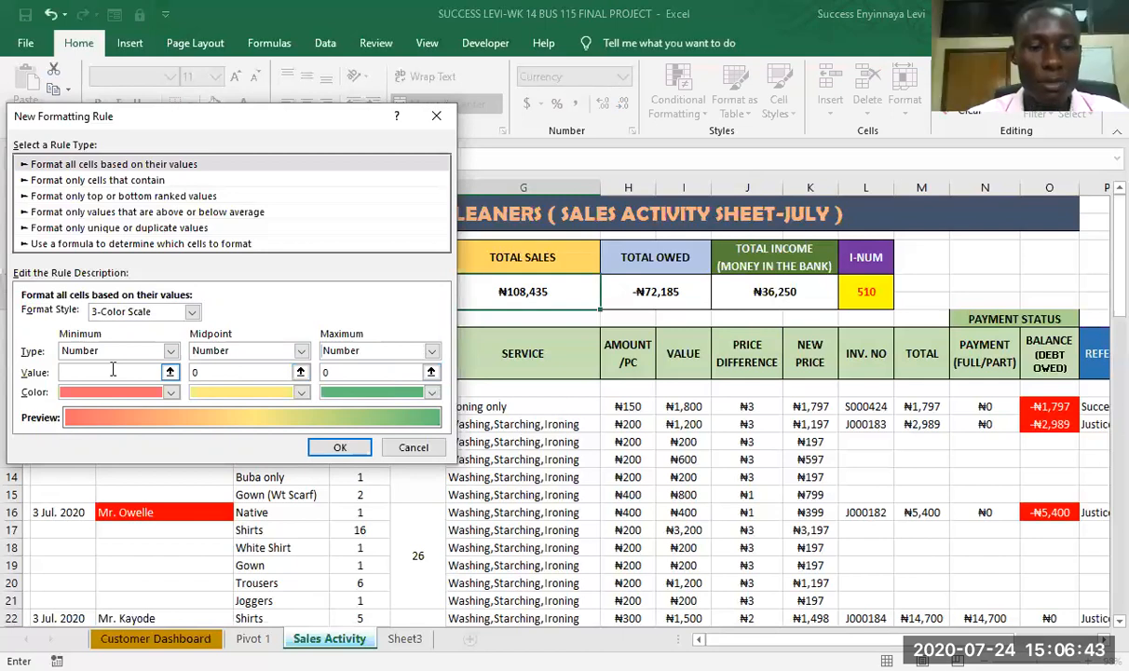
type("15")
key("BackSpace")
type("00000")
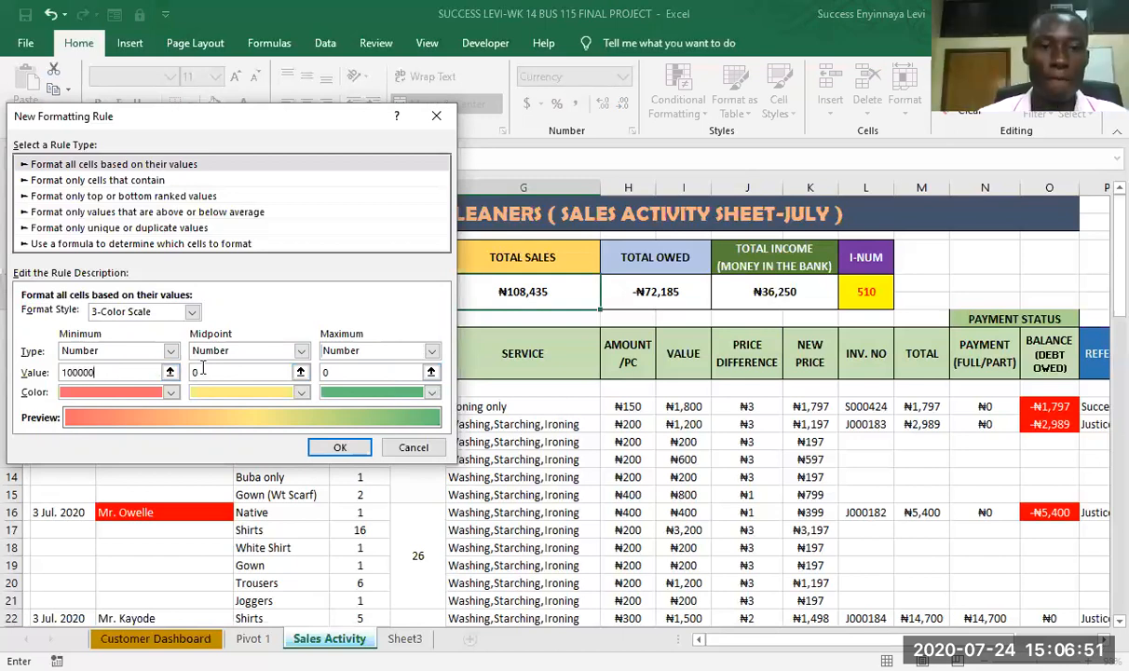
- Set the color scale's midpoint value to 250000 and its maximum value to 300000
key("BackSpace")
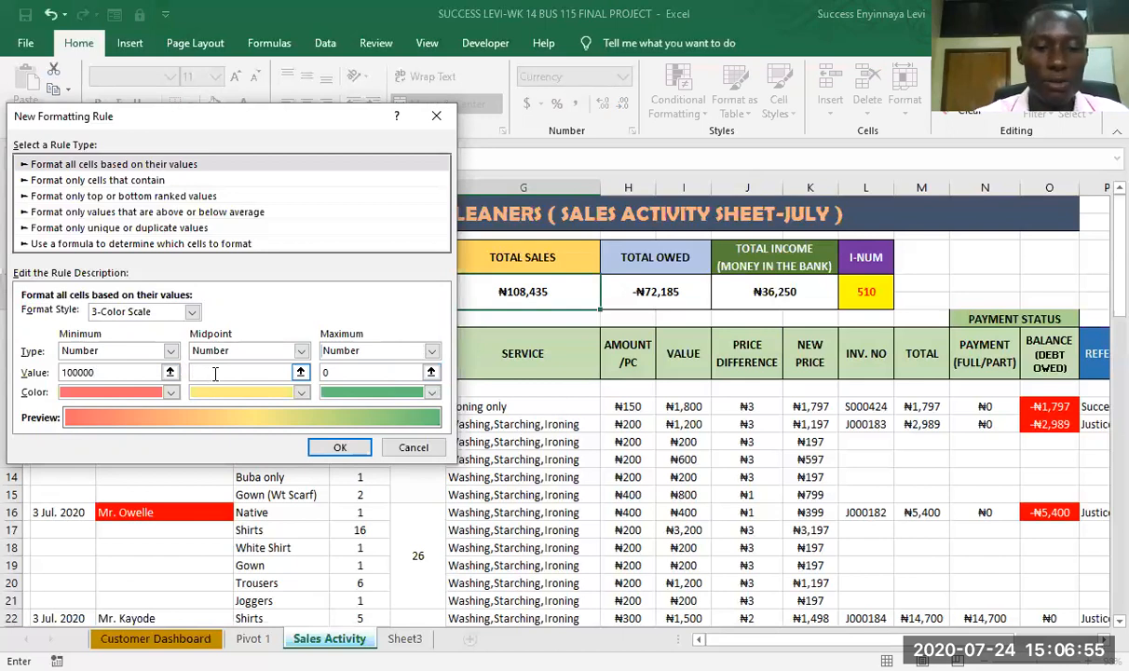
type("25000")
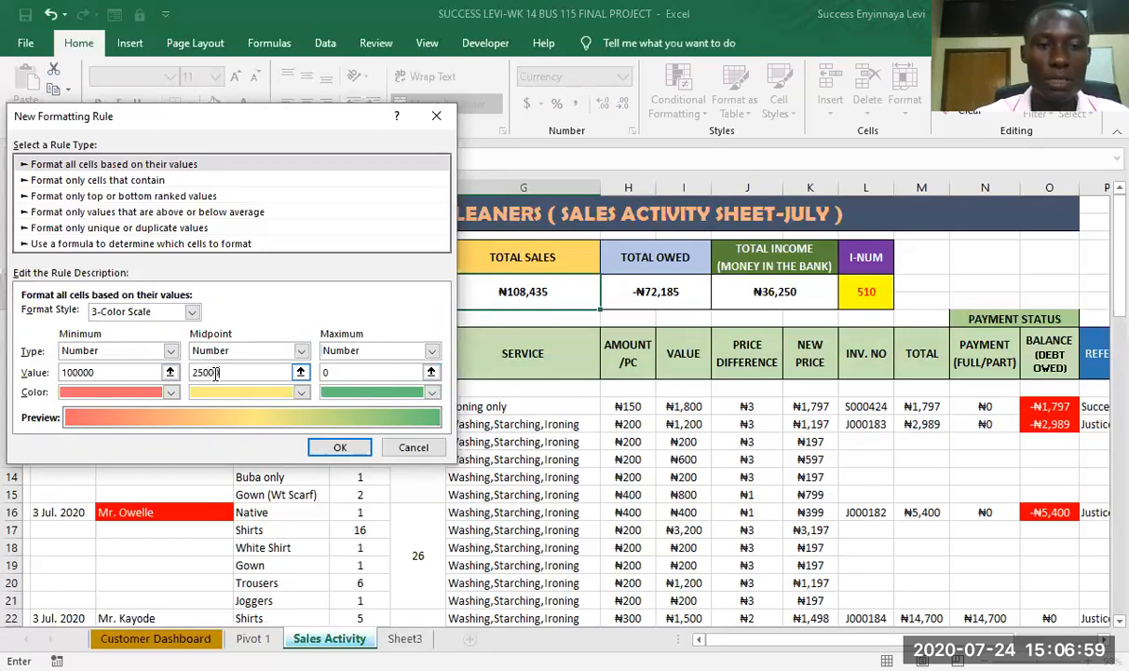
type("0")
left_click(344, 372)
key("BackSpace")
type("3000")
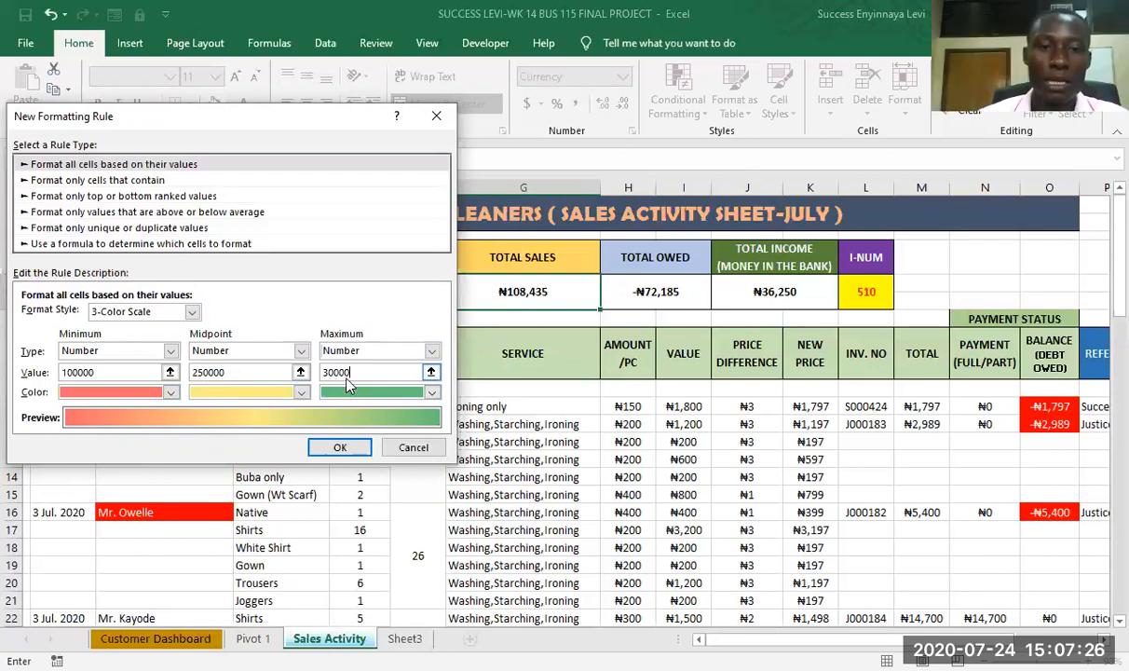
type("0")
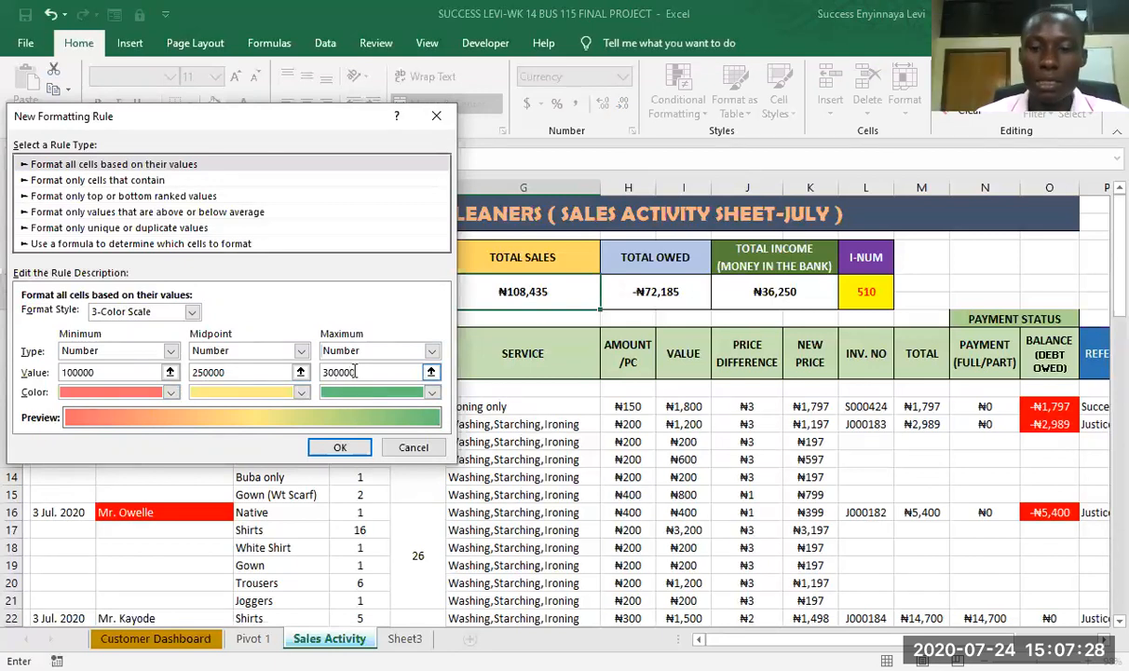
- Color the scale's maximum dark green and its minimum standard red, and apply the rule to G5
left_click(432, 393)
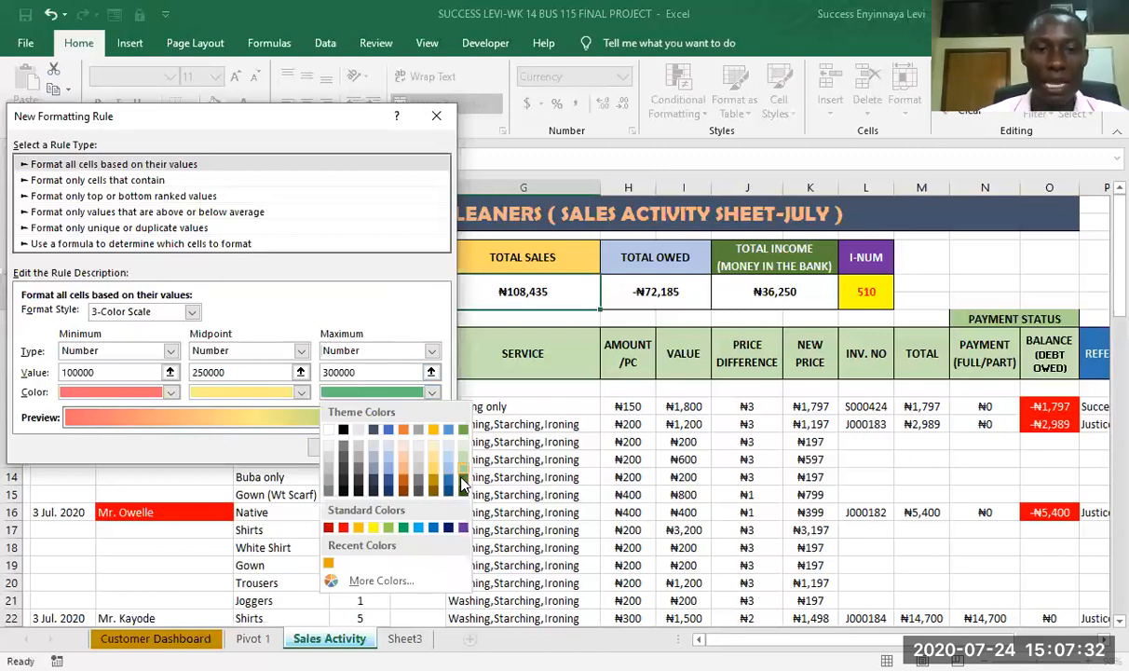
left_click(463, 484)
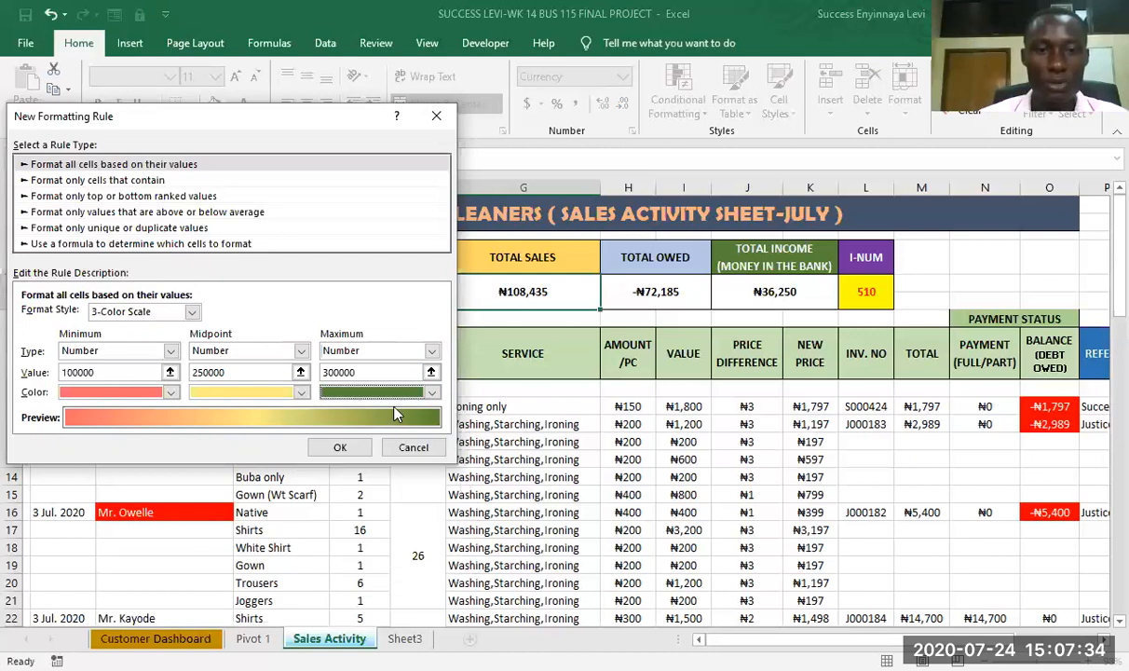
left_click(170, 393)
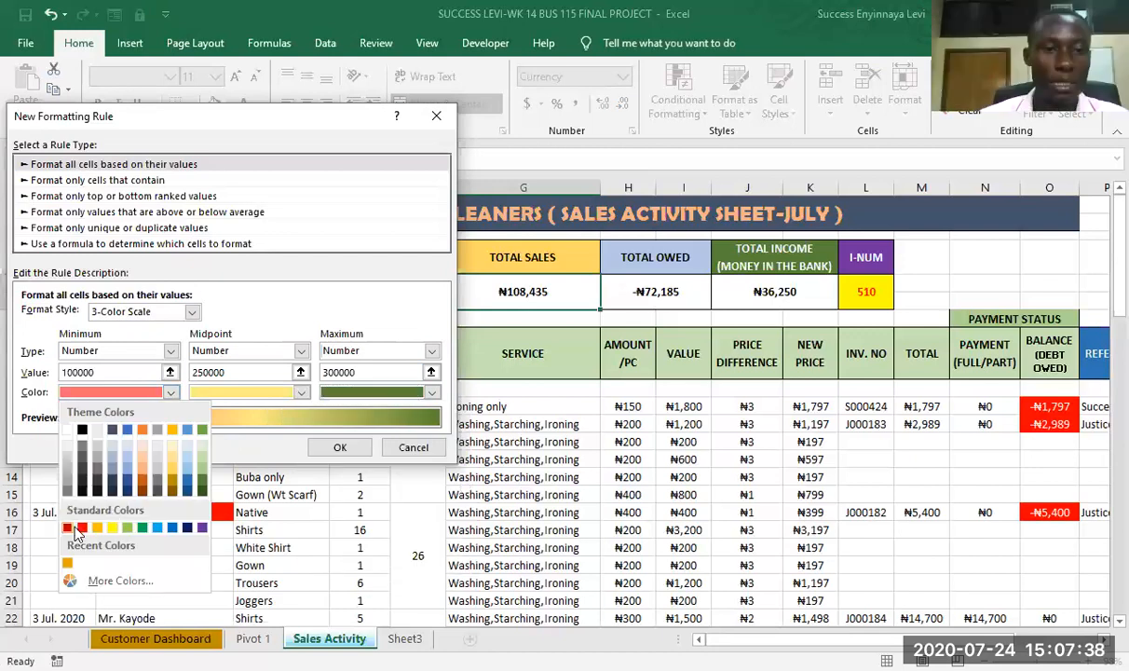
left_click(81, 529)
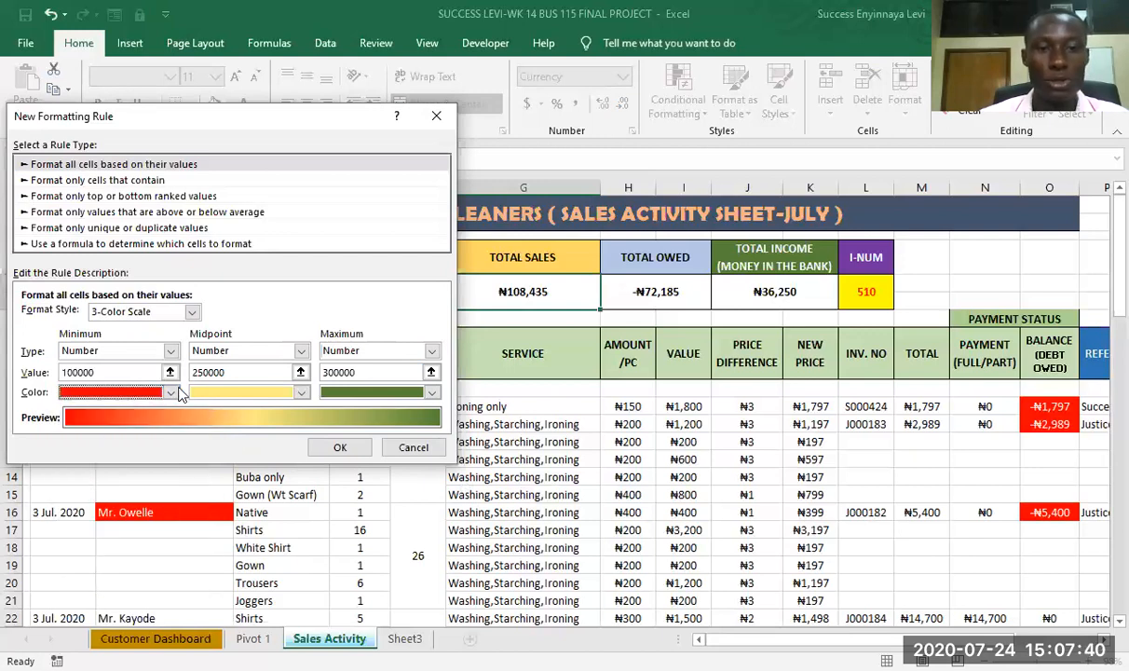
left_click(340, 448)
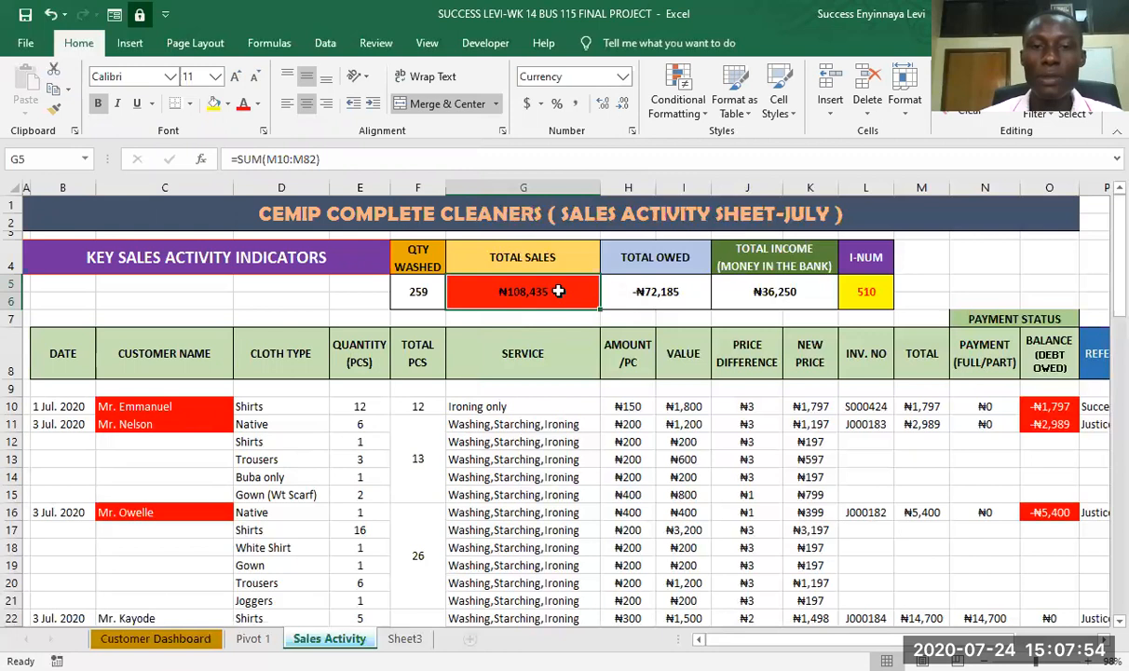
- Test the color scale on total sales cell G5 by entering 150000 and then 250000
type("1")
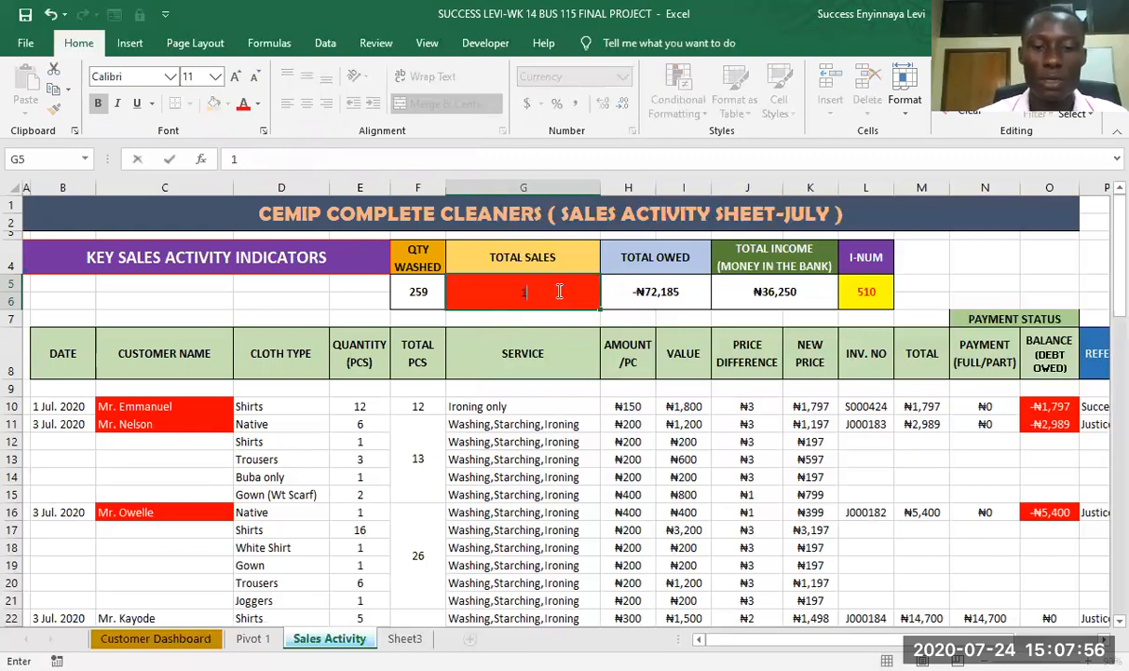
type("50000")
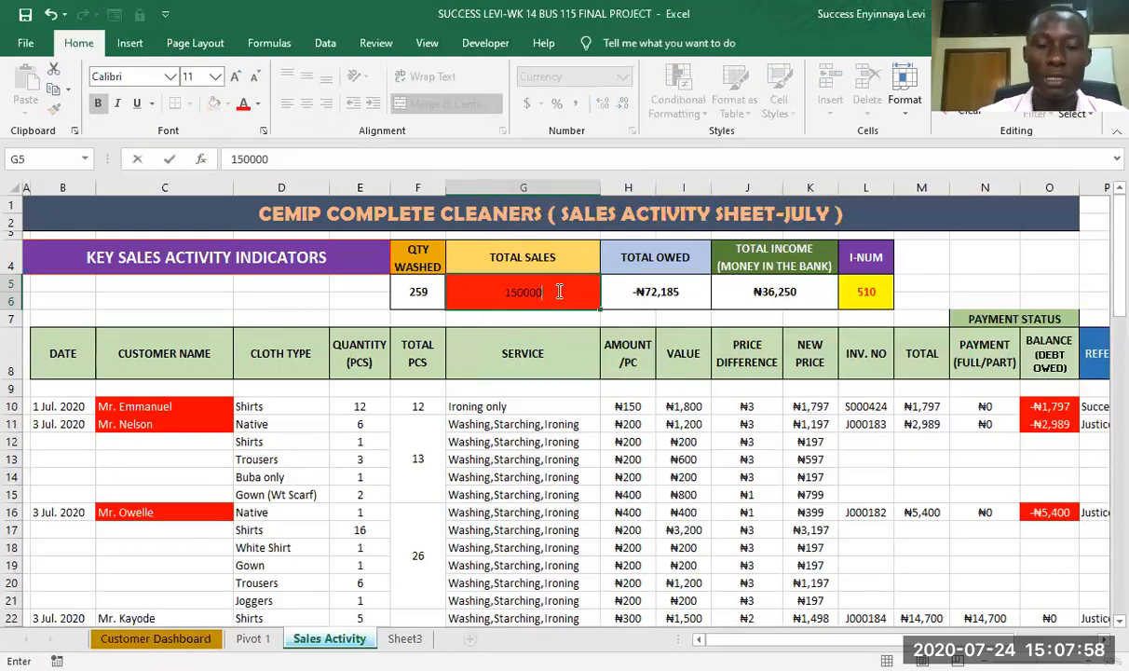
key("Return")
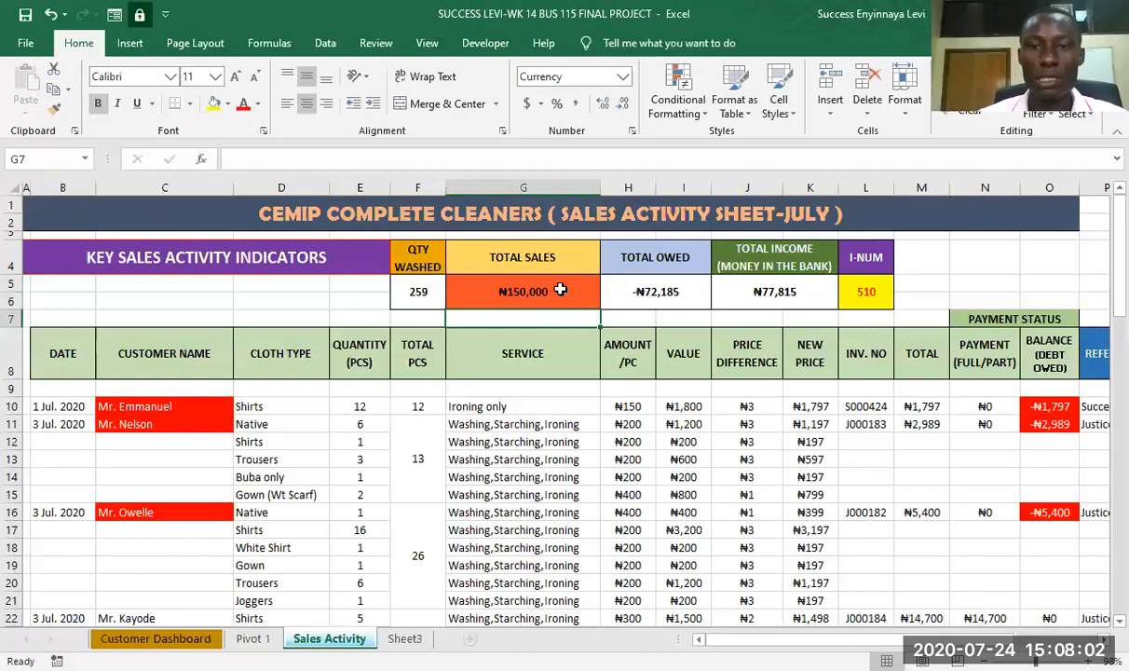
left_click(557, 292)
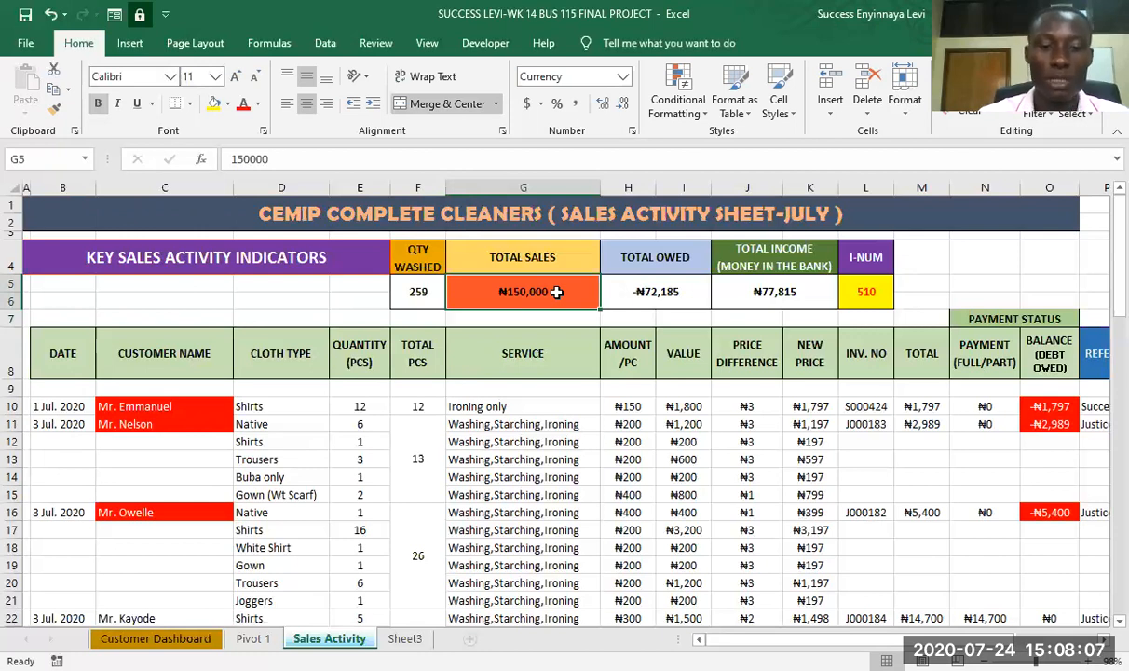
type("250000")
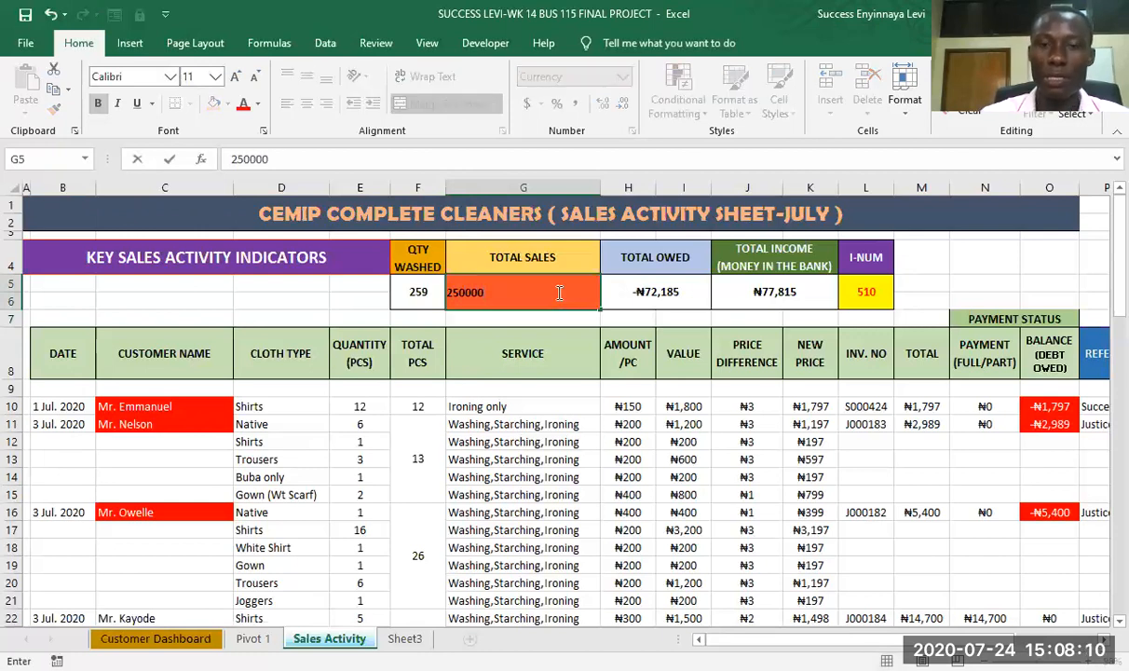
key("Return")
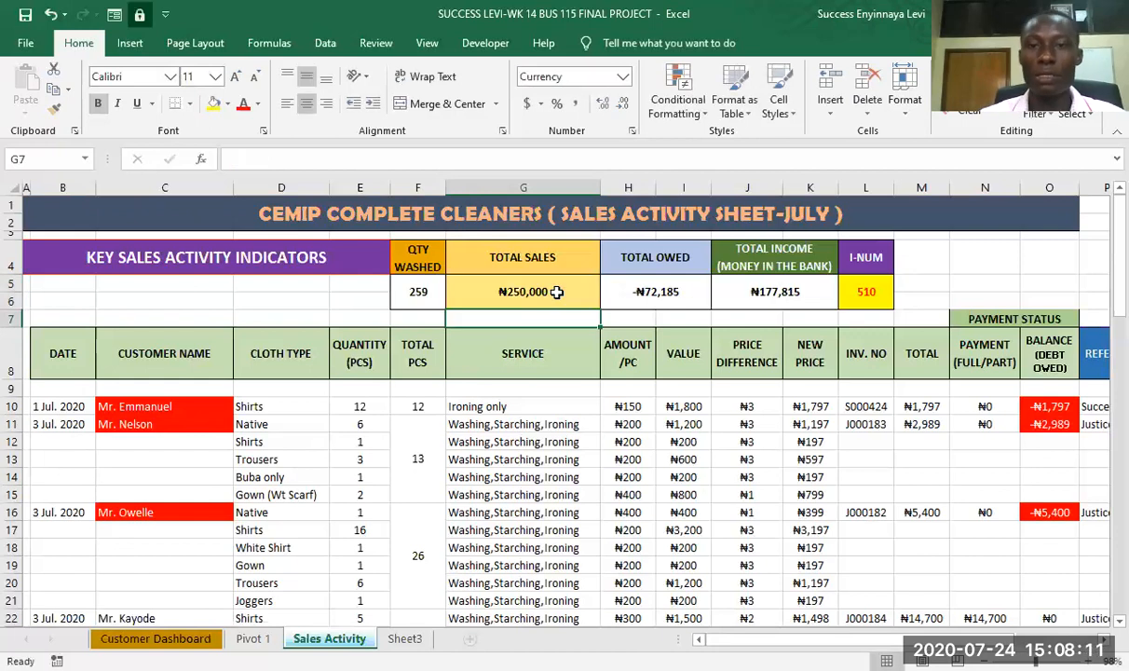
- Enter 300000 in total sales cell G5 to test the maximum color
left_click(491, 291)
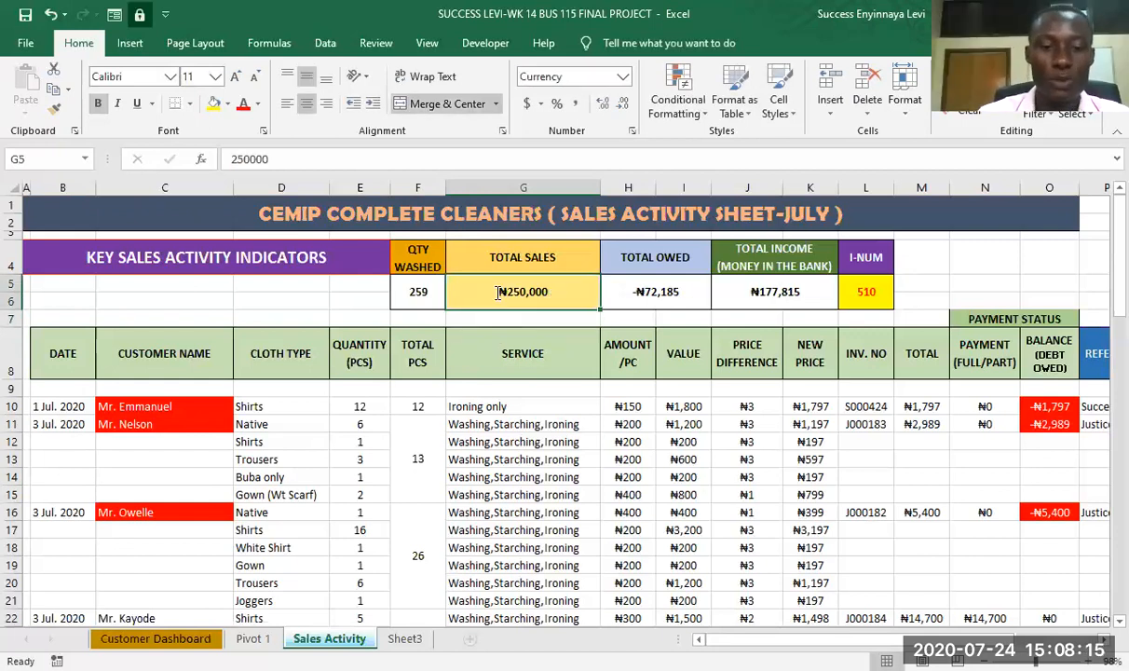
type("300000")
key("BackSpace")
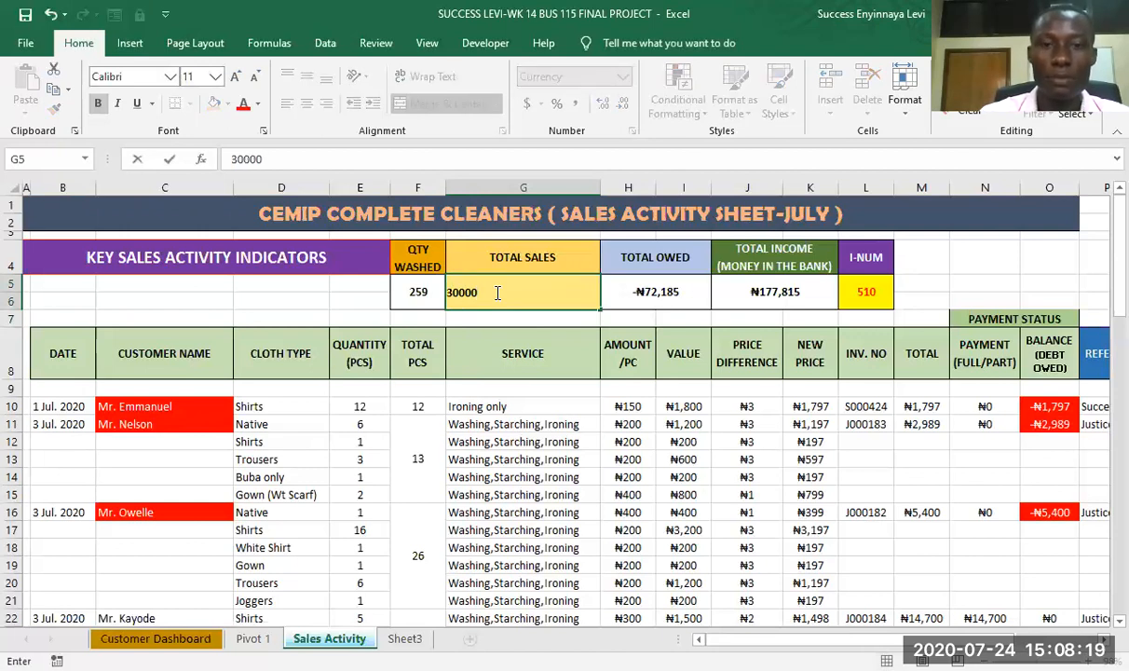
type("0")
key("Return")
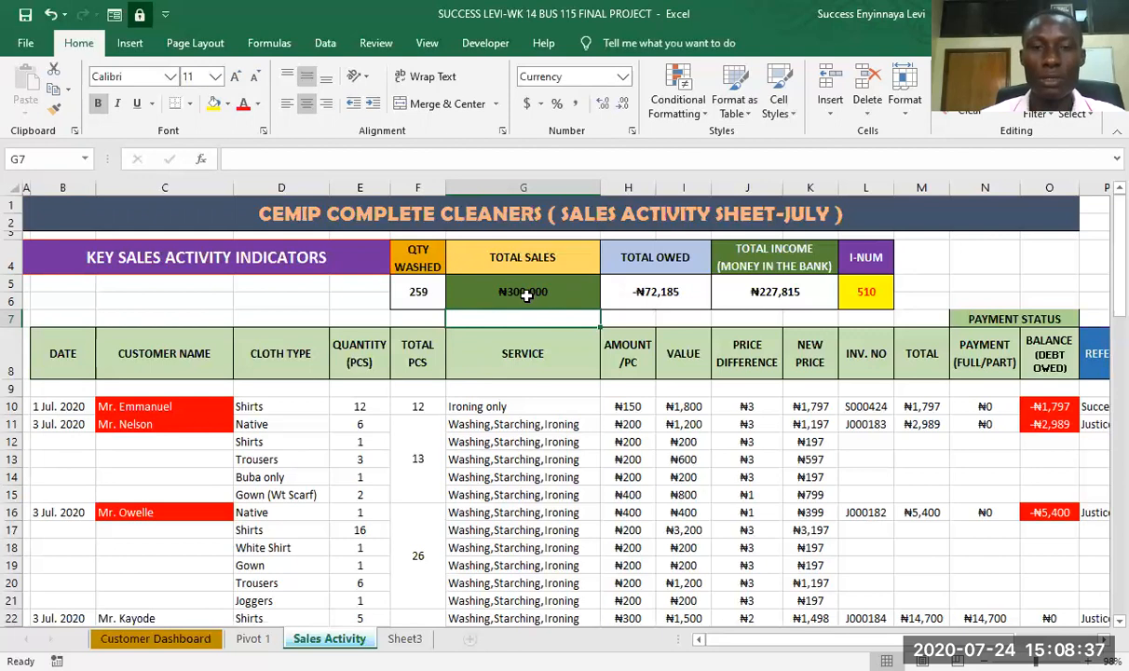
- Restore the total sales formula in G5 as the SUM of M10:M82
left_click(527, 295)
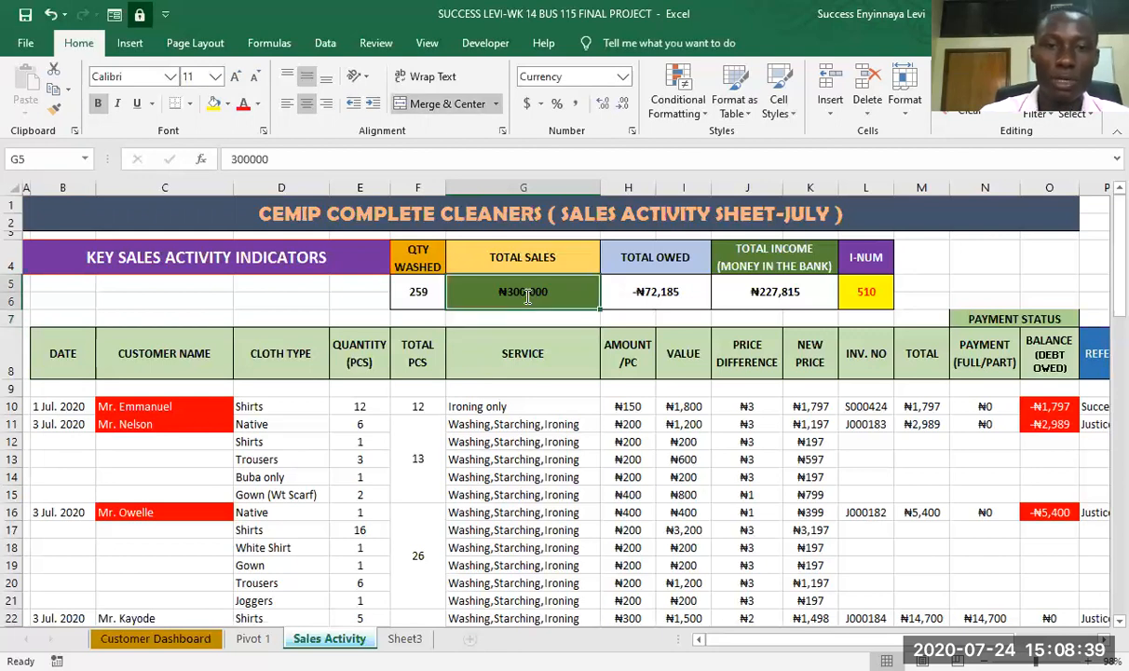
type("=")
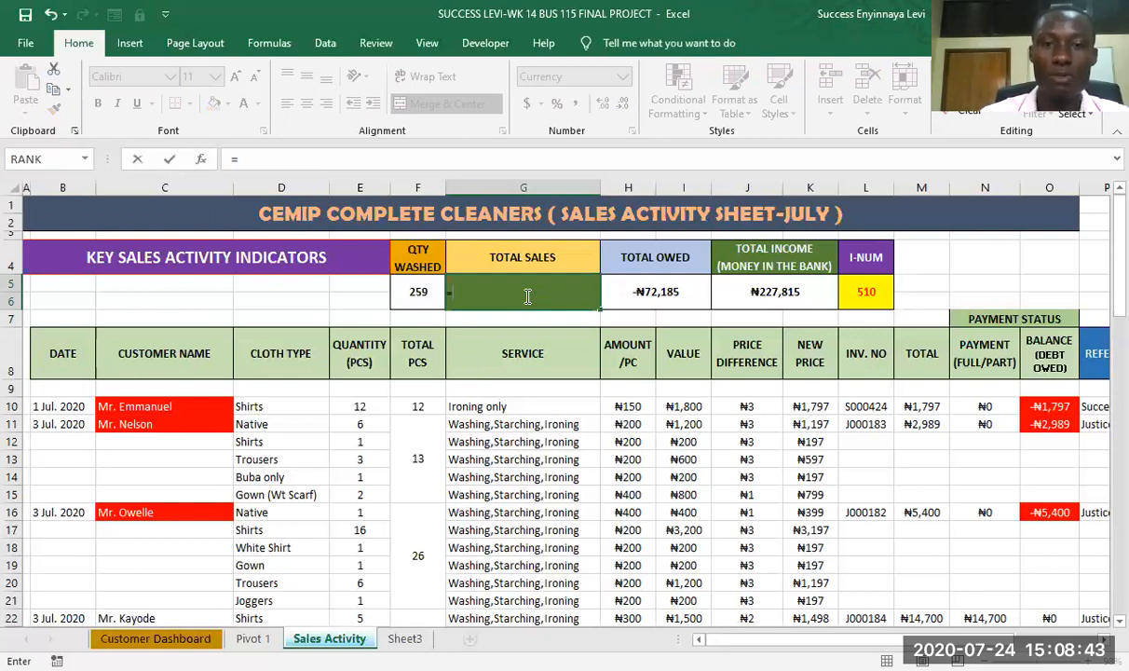
type("sum")
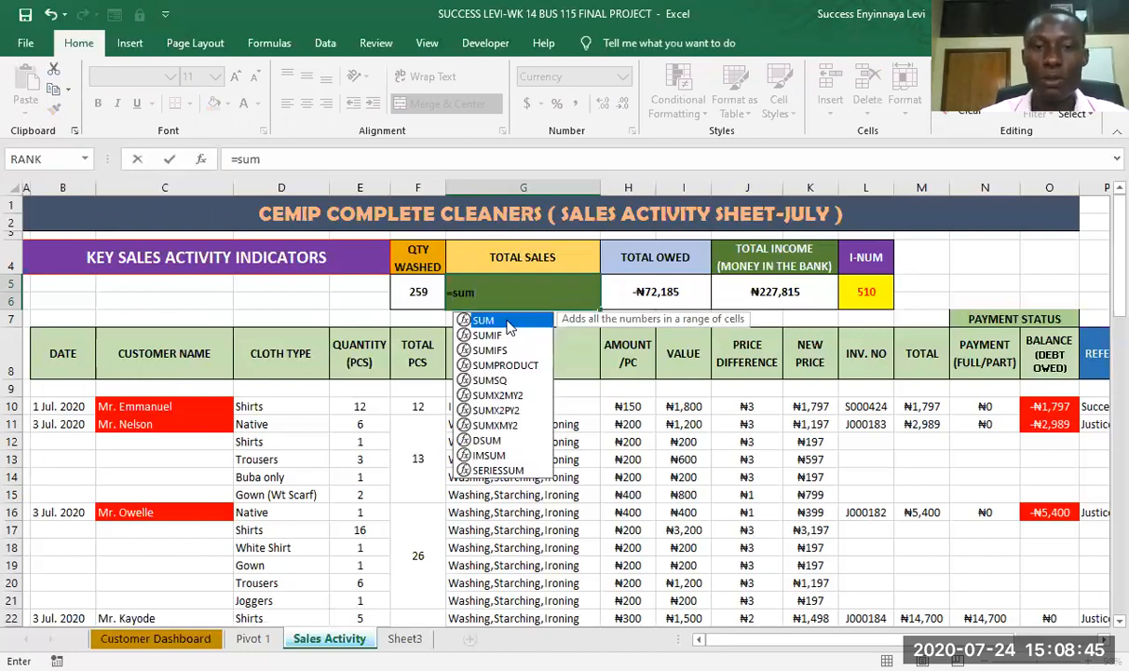
double_click(509, 322)
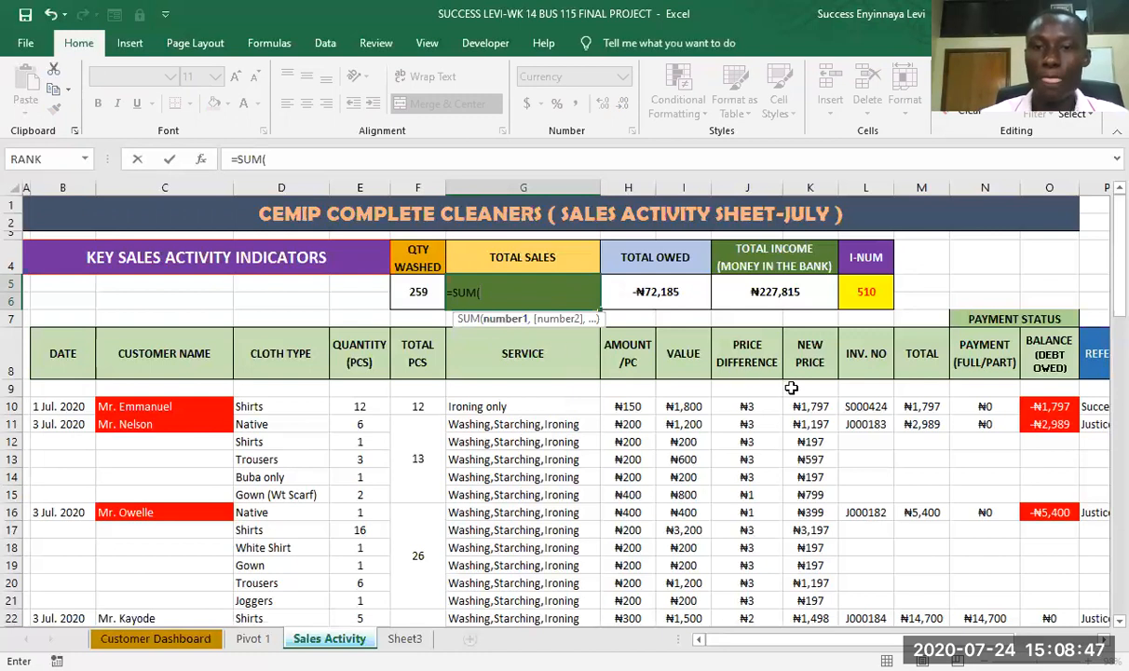
left_click(922, 406)
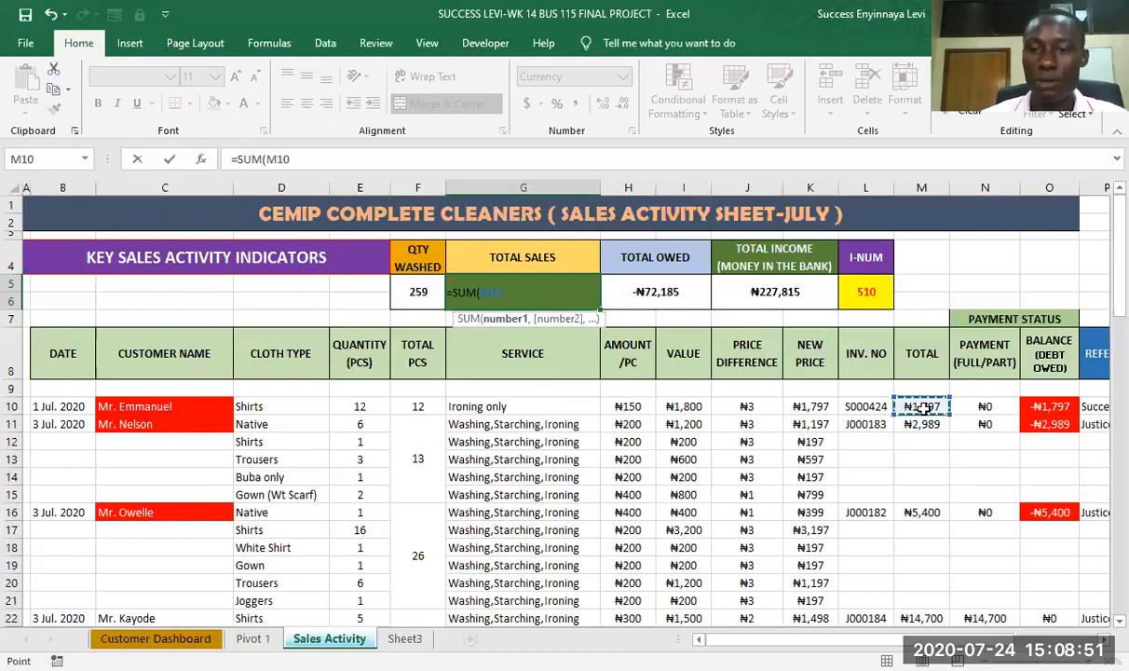
left_click_drag(922, 406, 925, 233)
key("Return")
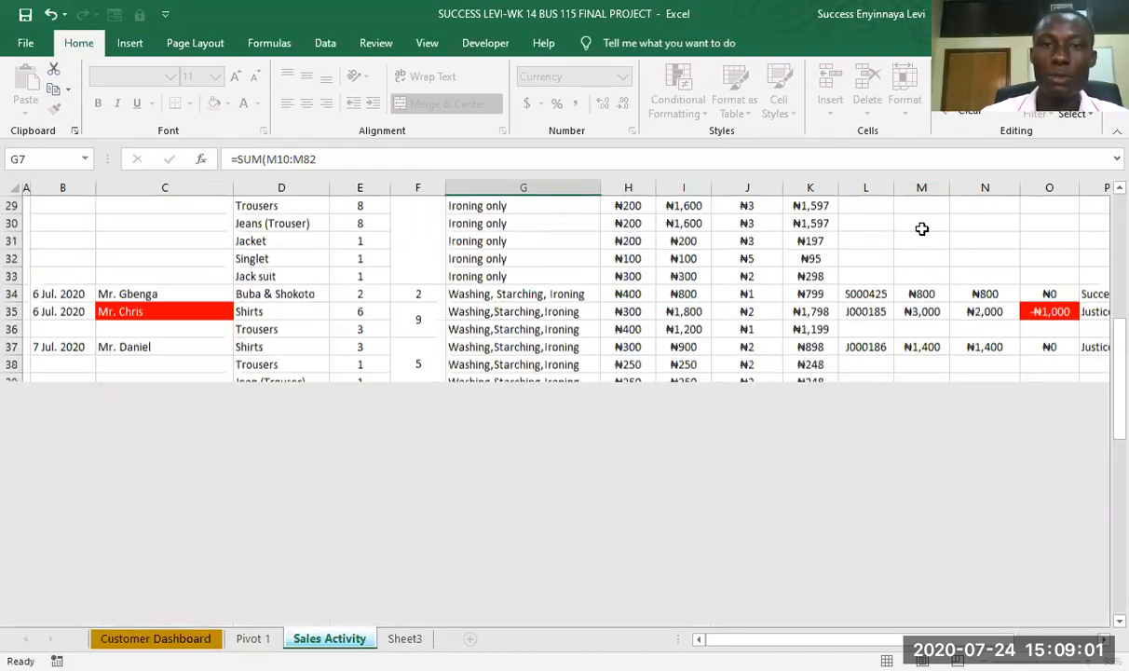
scroll(558, 248, "up", 2)
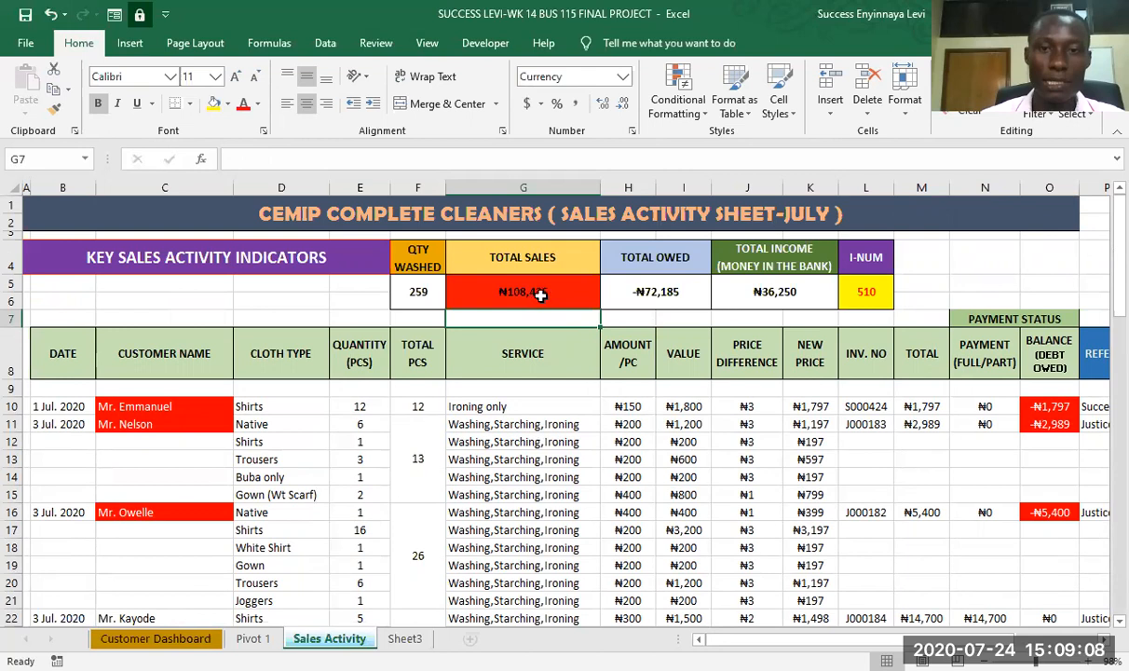
- Start a Less Than highlight rule on total owed cell H5 with 0 as the threshold
left_click(656, 291)
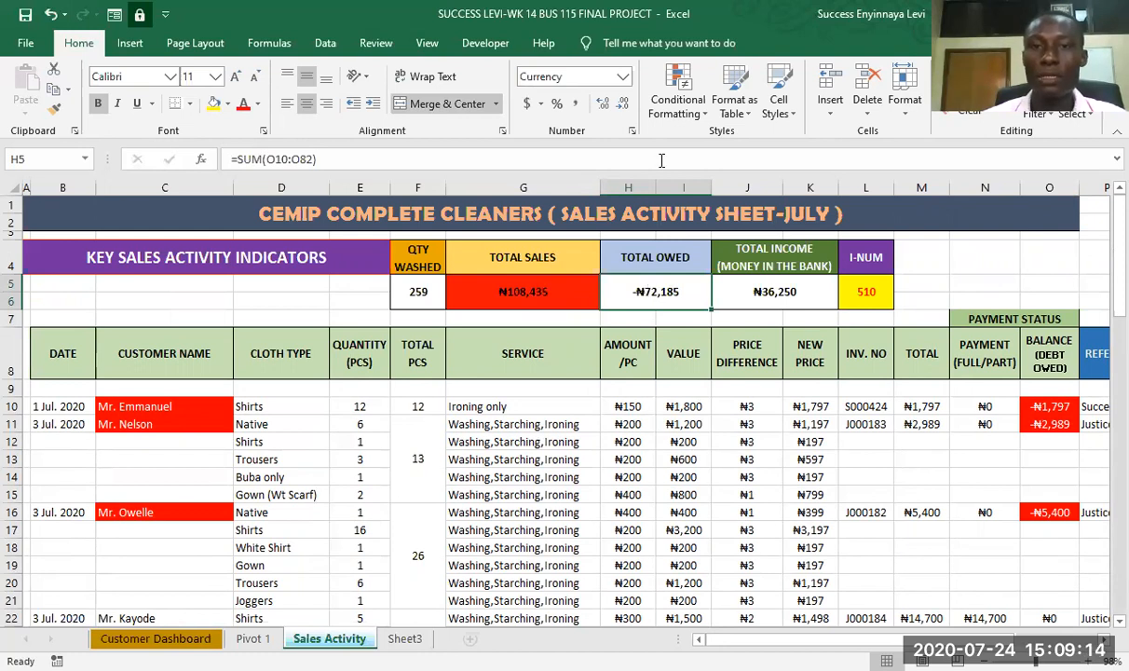
left_click(706, 116)
mouse_move(724, 152)
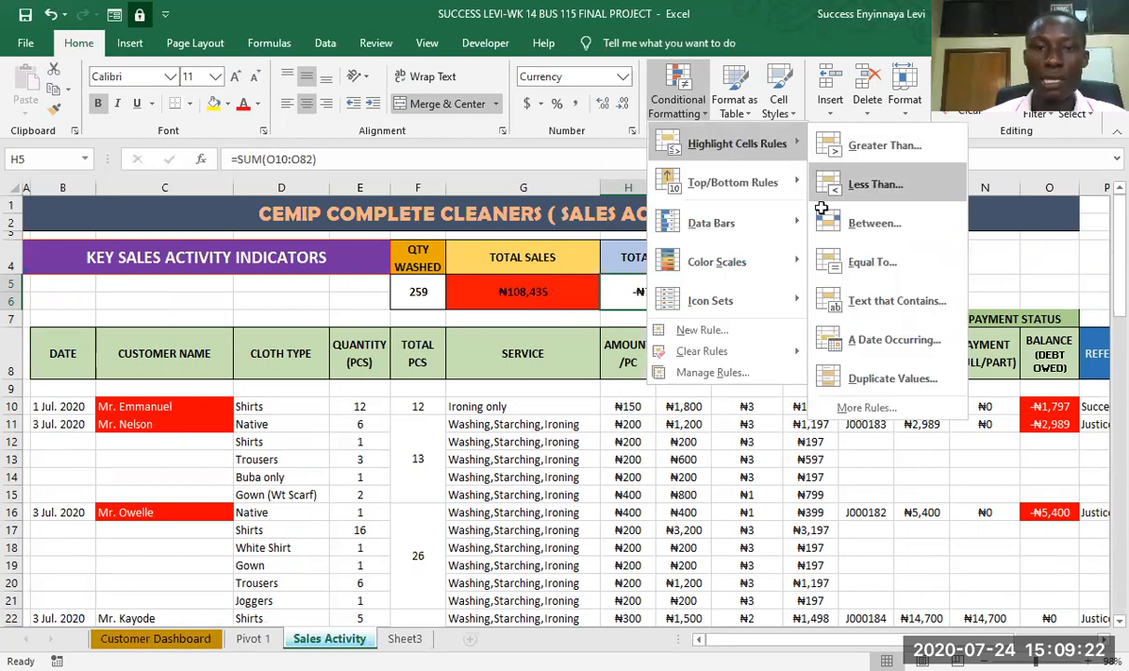
left_click(876, 184)
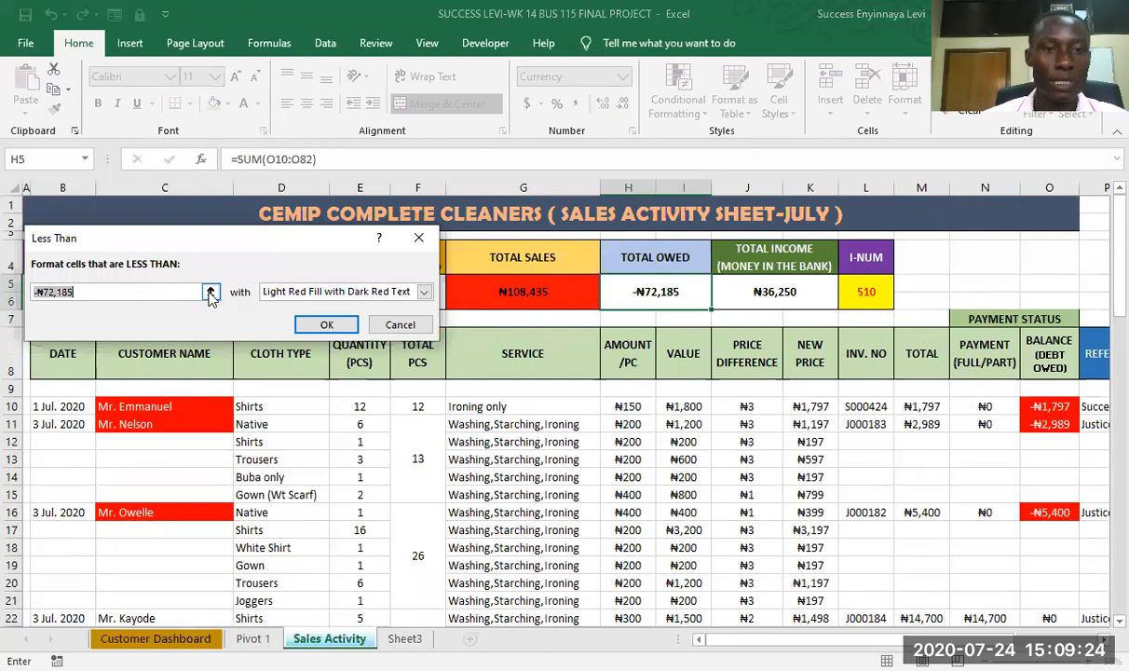
type("0")
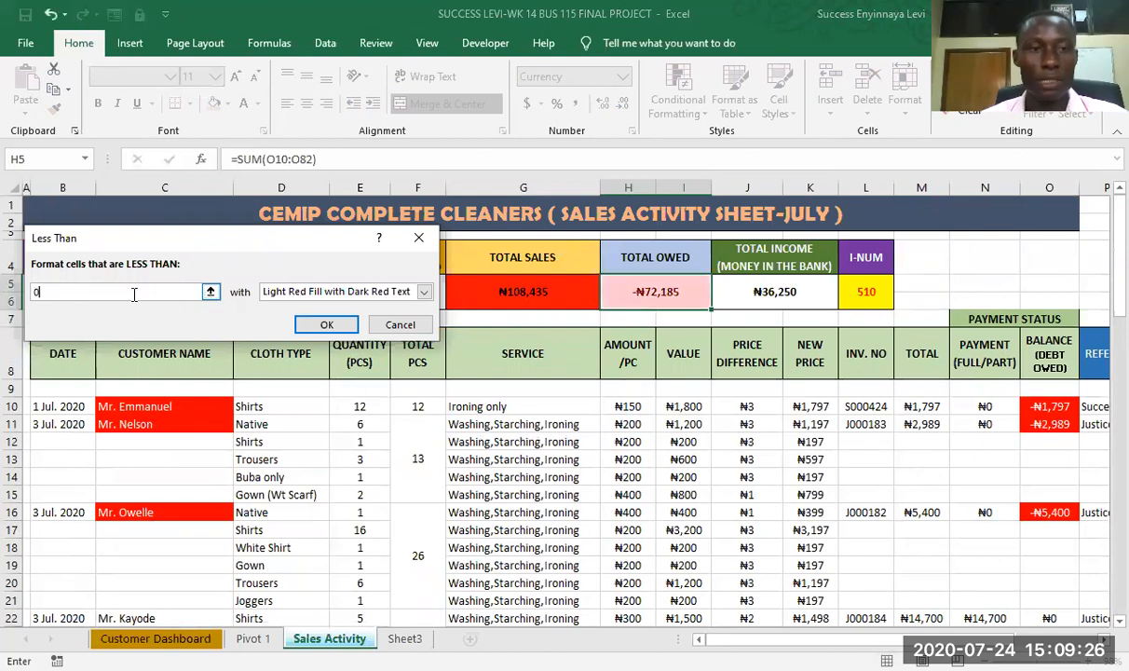
- Give the Less Than rule a custom format with standard red fill and white font, and apply it to H5
left_click(423, 292)
left_click(294, 377)
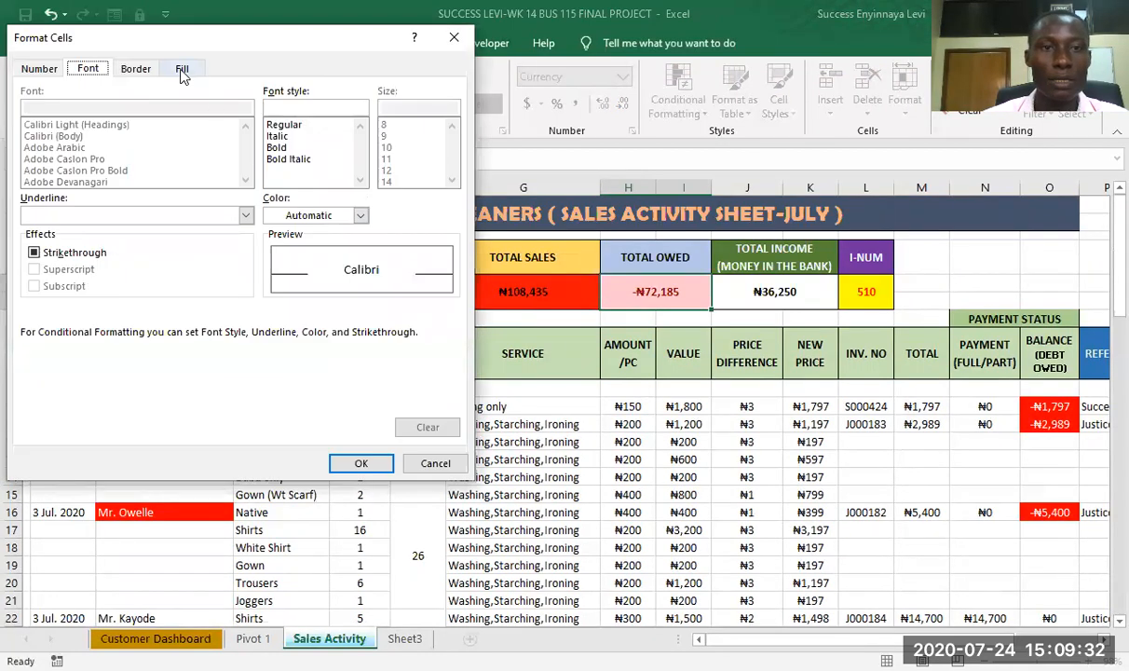
left_click(182, 71)
left_click(52, 241)
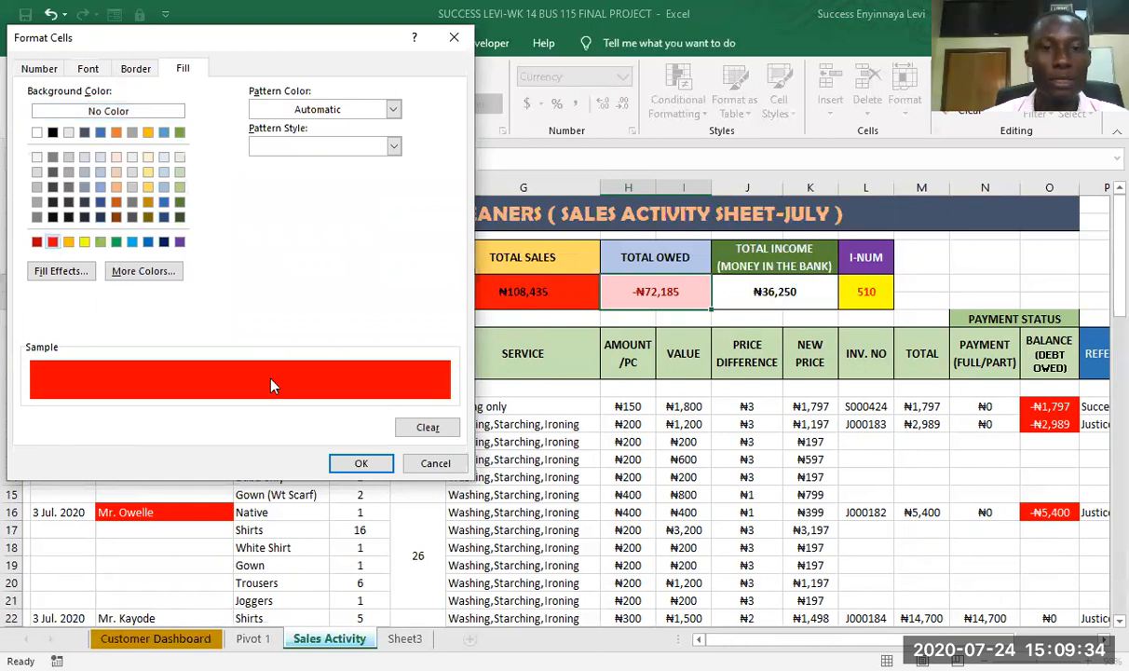
left_click(88, 70)
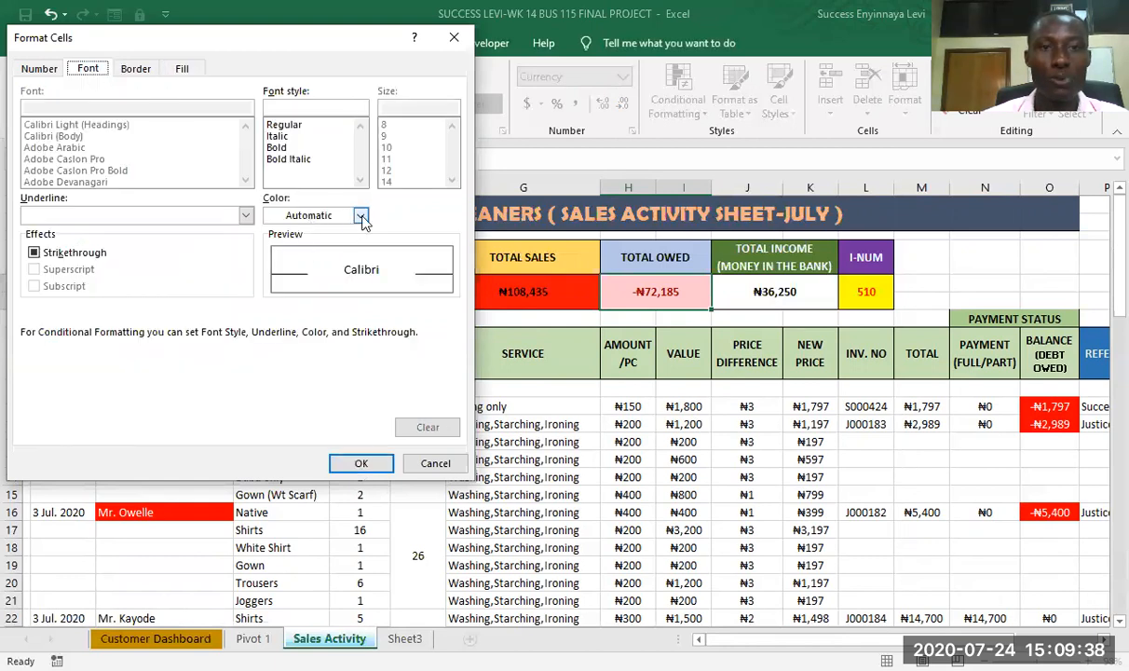
left_click(362, 216)
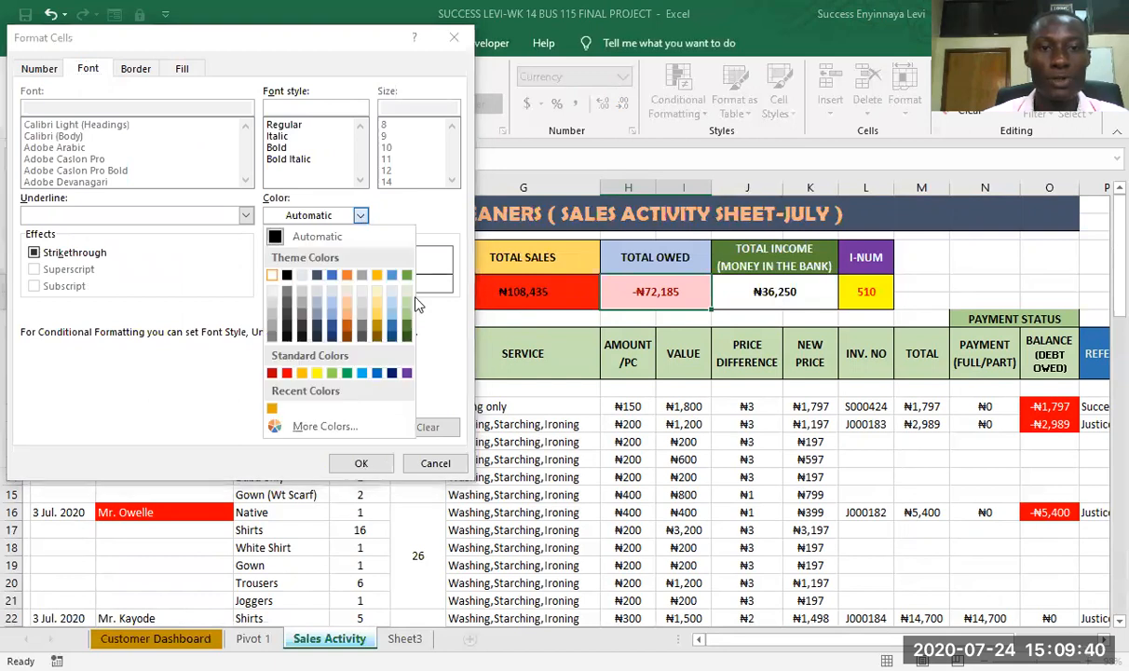
left_click(272, 270)
left_click(359, 463)
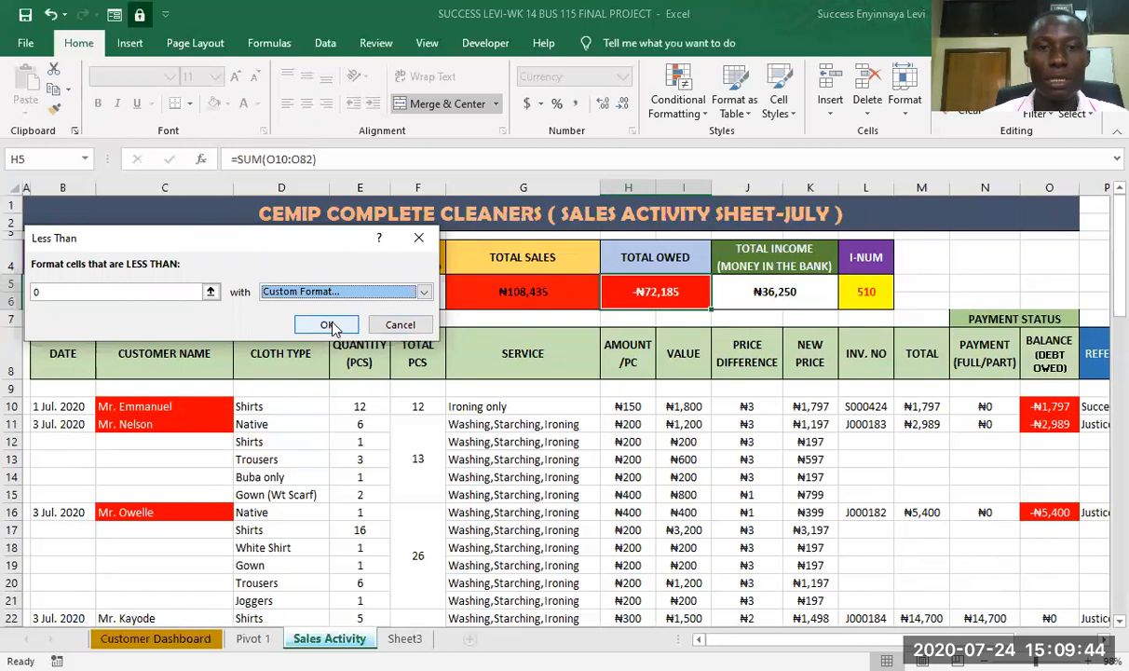
left_click(328, 325)
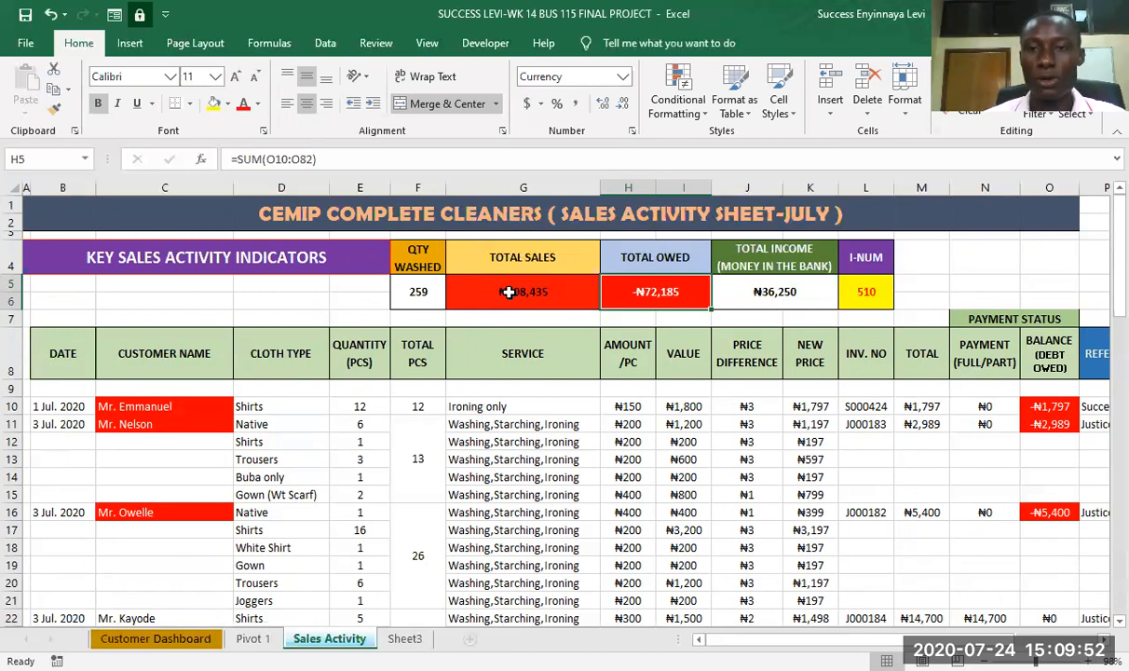
left_click(734, 284)
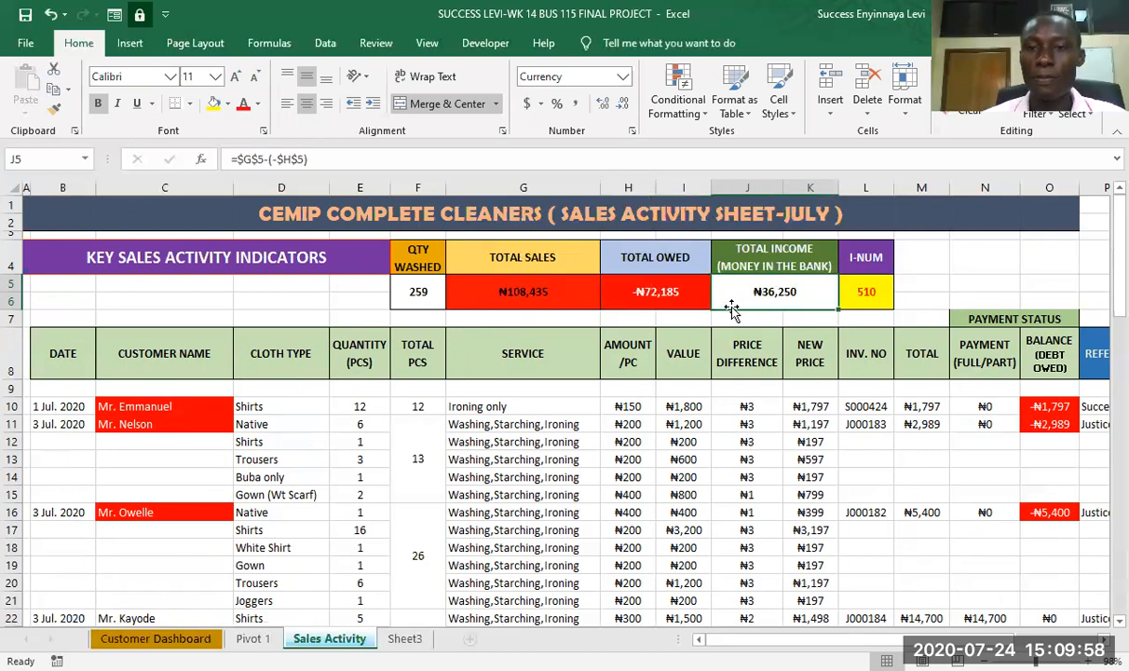
left_click(705, 120)
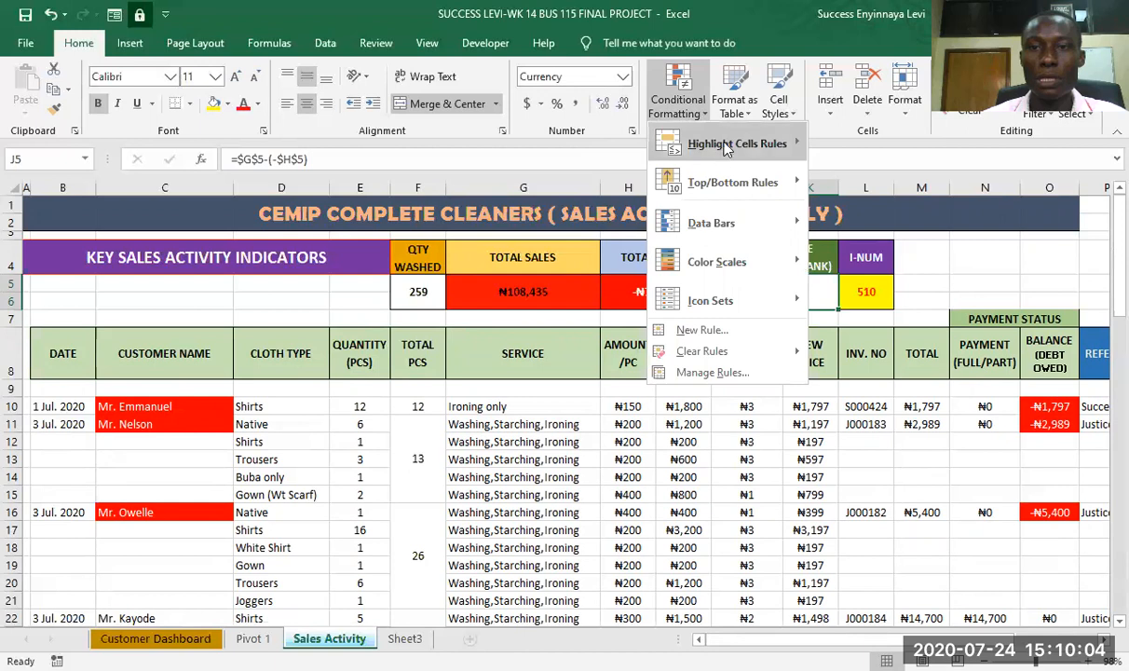
mouse_move(863, 138)
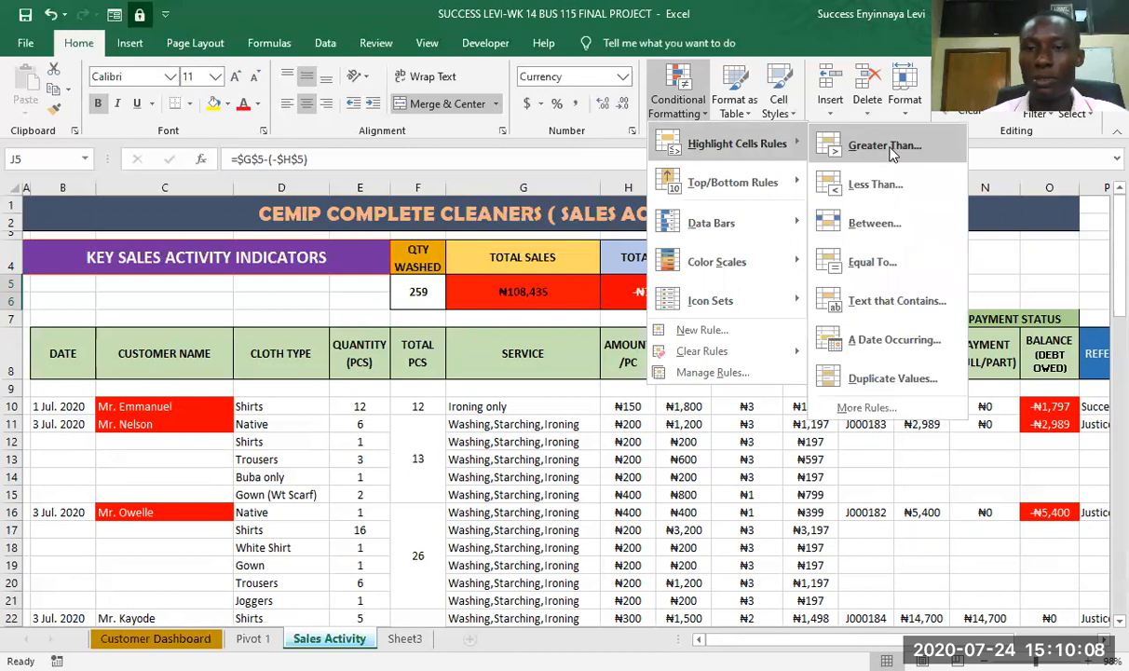
left_click(876, 301)
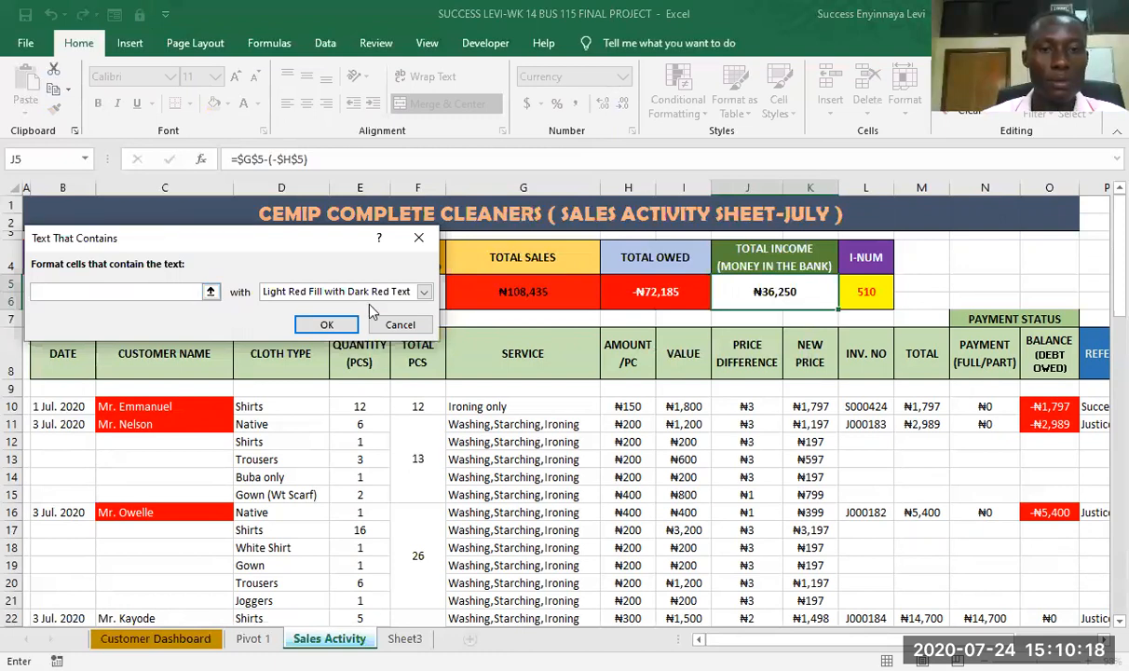
left_click(400, 324)
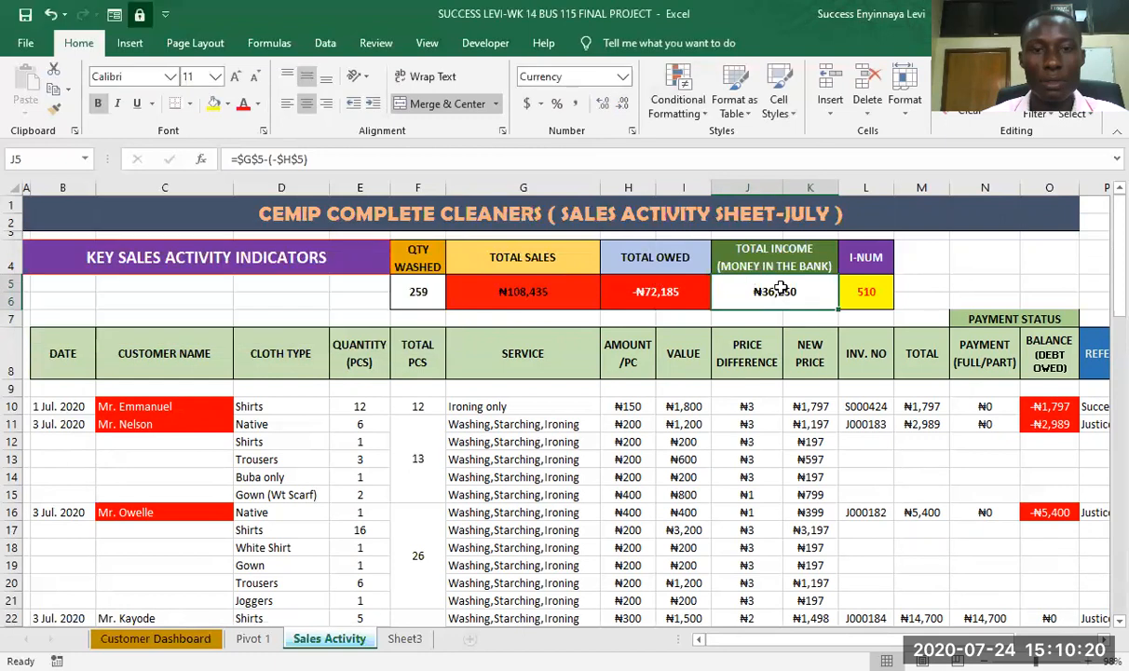
- List the conditional formatting rules for the whole worksheet in the Rules Manager and review their formats and ranges
left_click(705, 116)
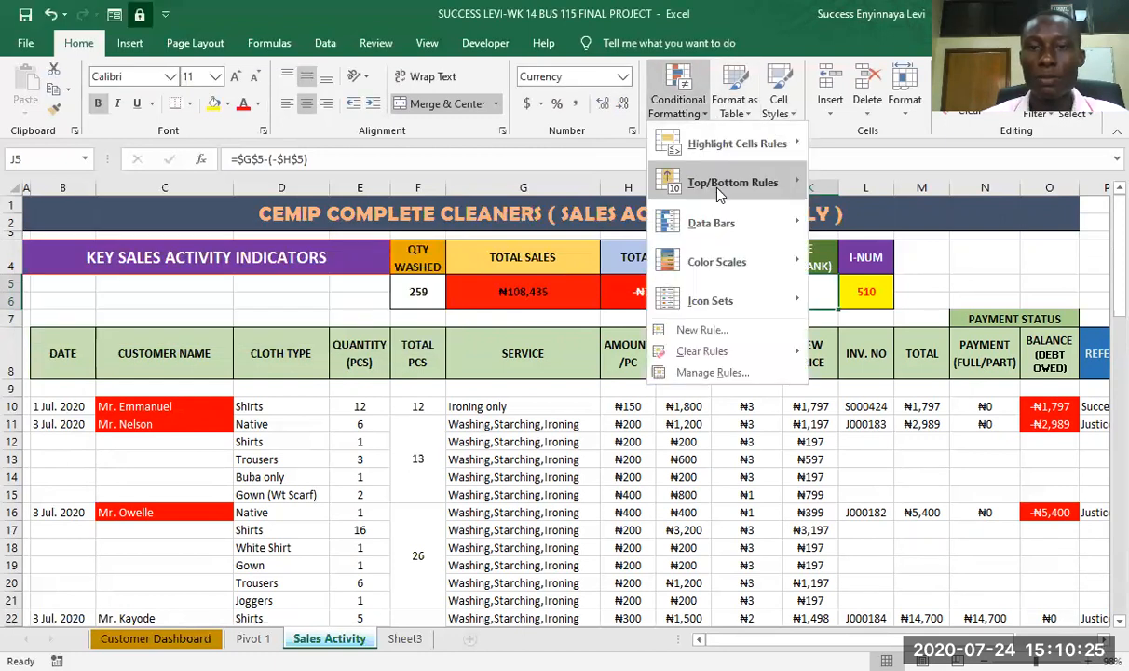
mouse_move(725, 268)
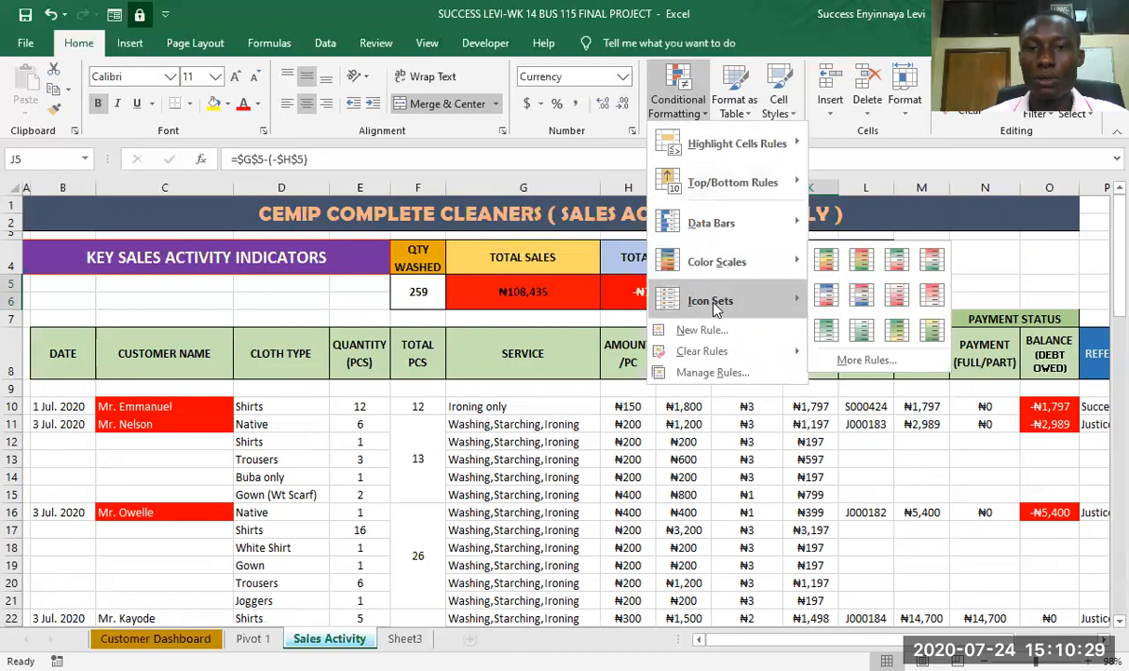
left_click(713, 372)
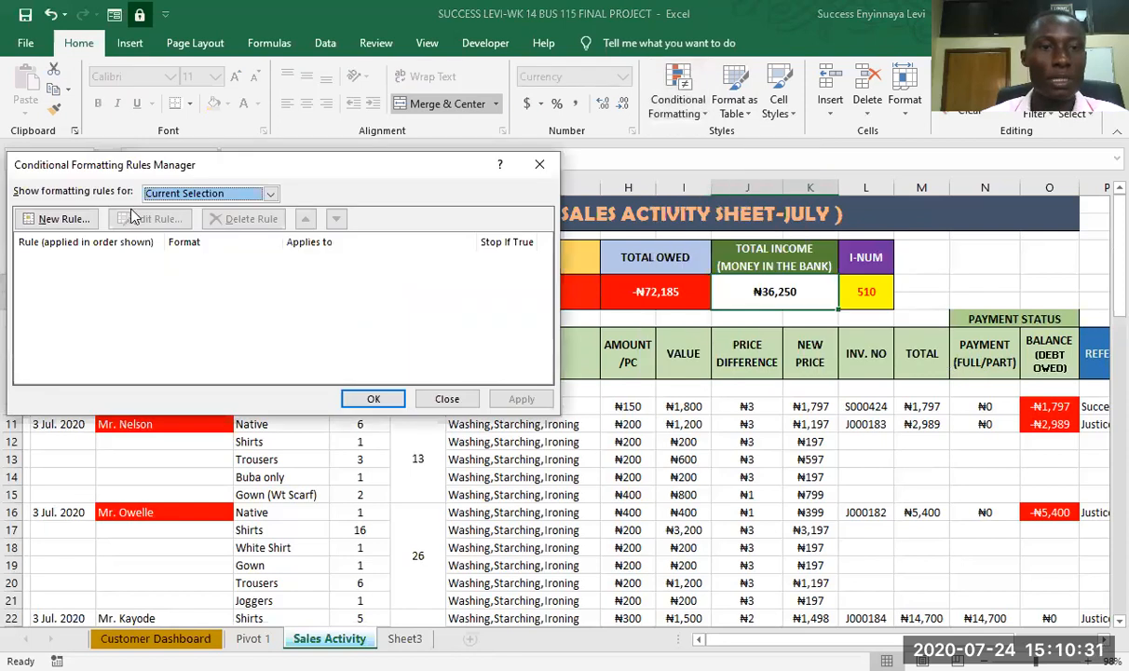
left_click(270, 194)
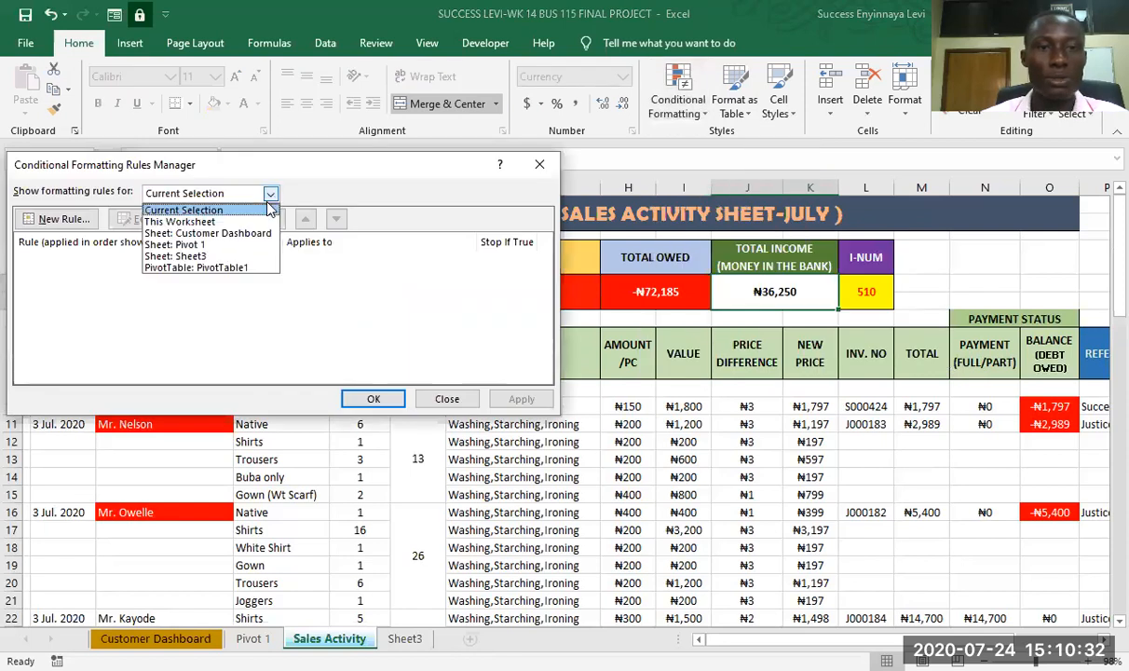
left_click(180, 224)
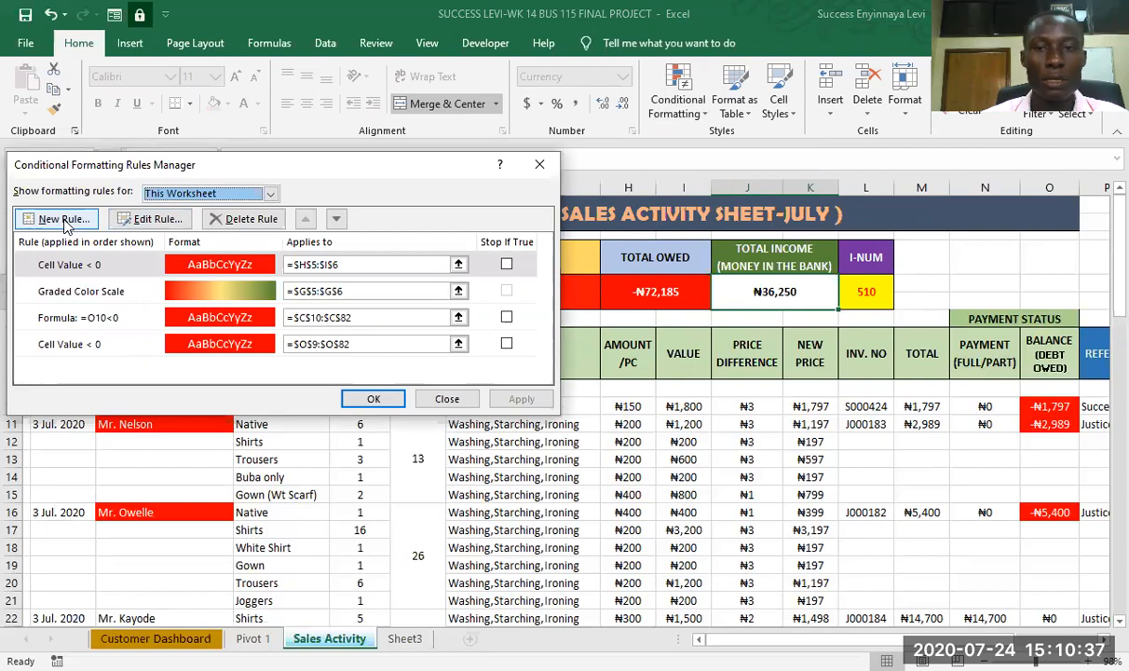
left_click(539, 166)
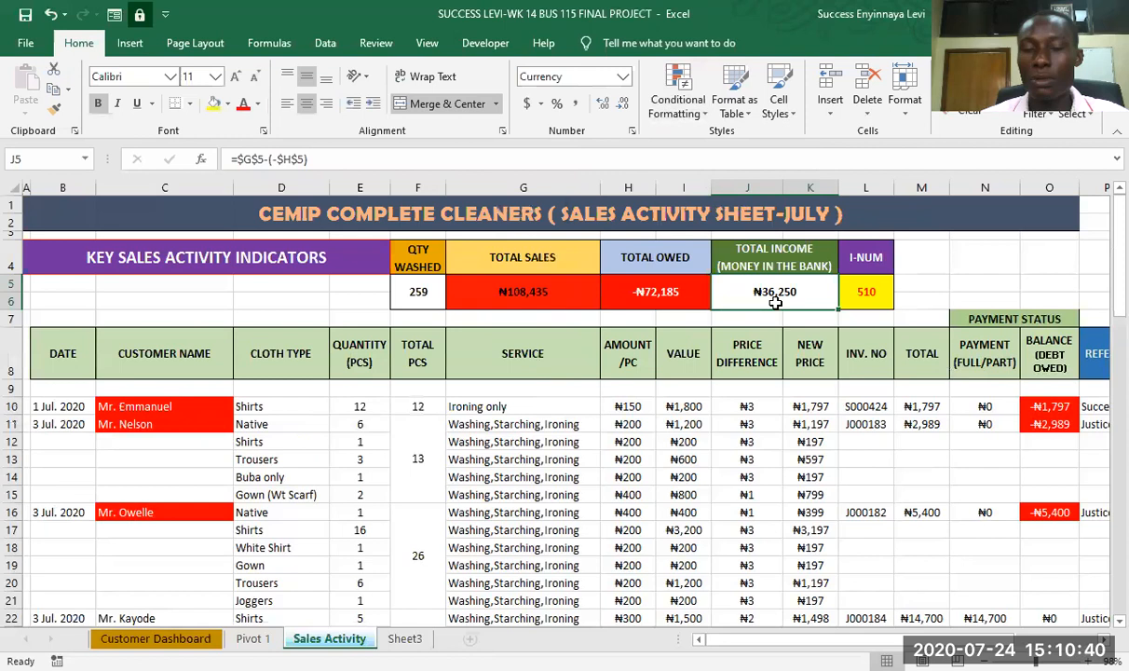
left_click(702, 117)
mouse_move(710, 147)
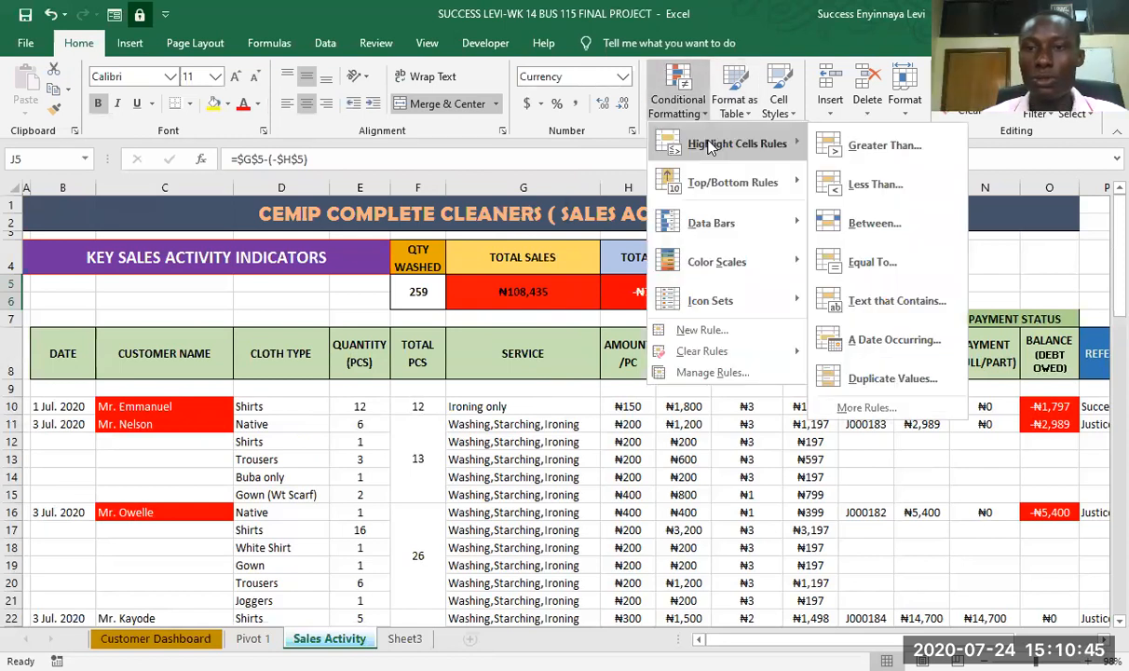
left_click(876, 264)
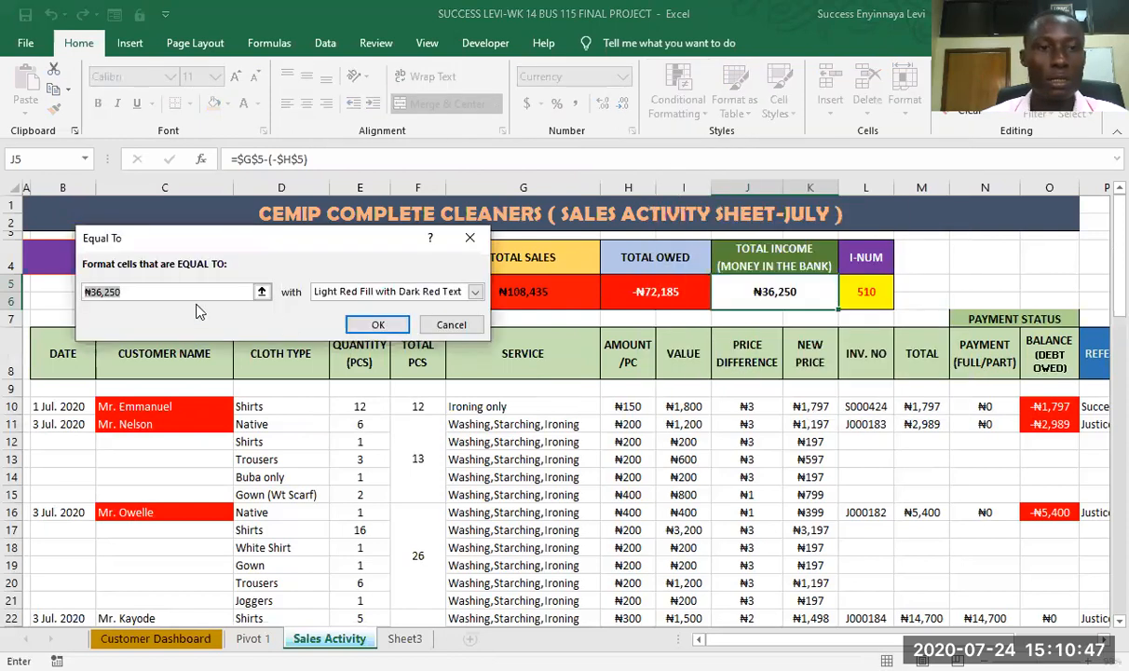
left_click(199, 296)
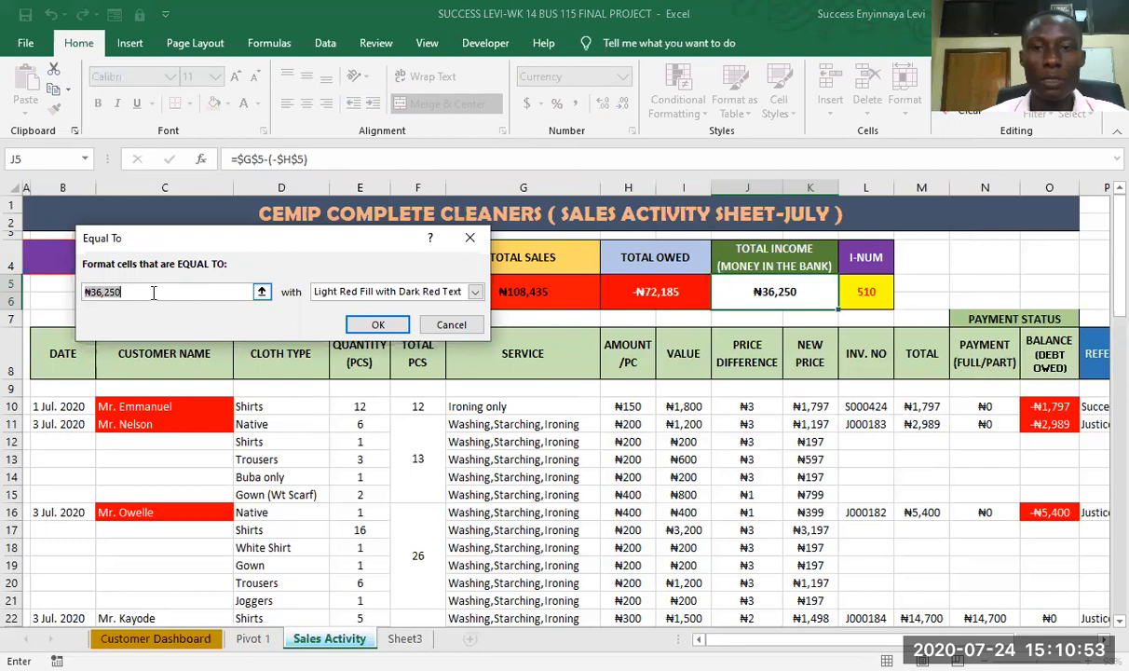
left_click(157, 289)
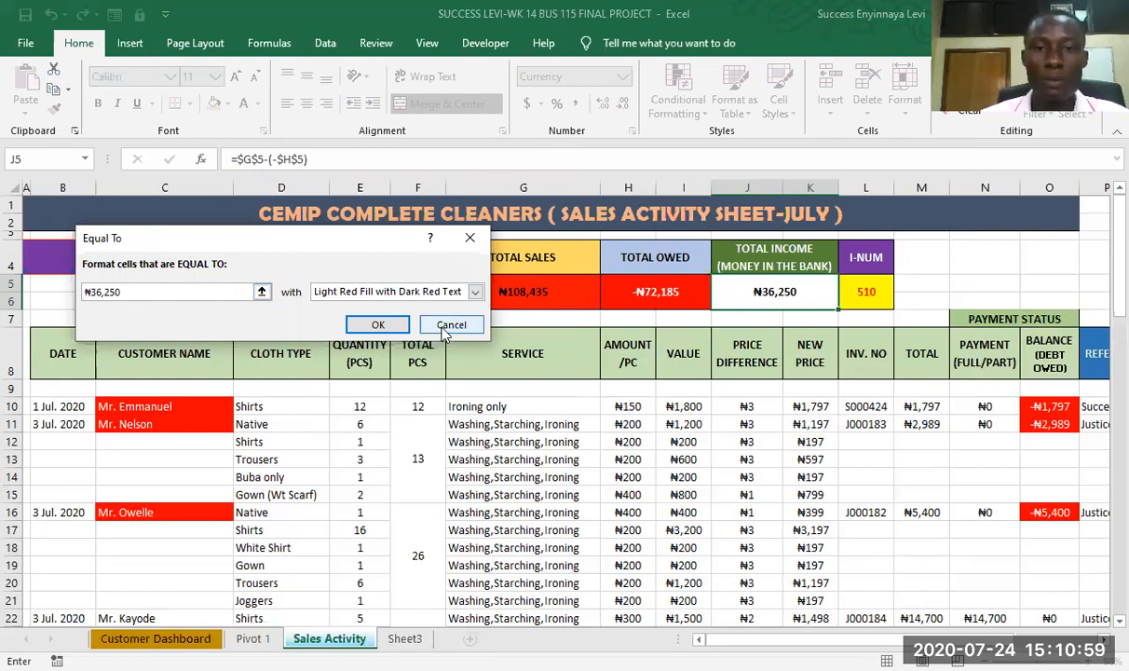
left_click(451, 325)
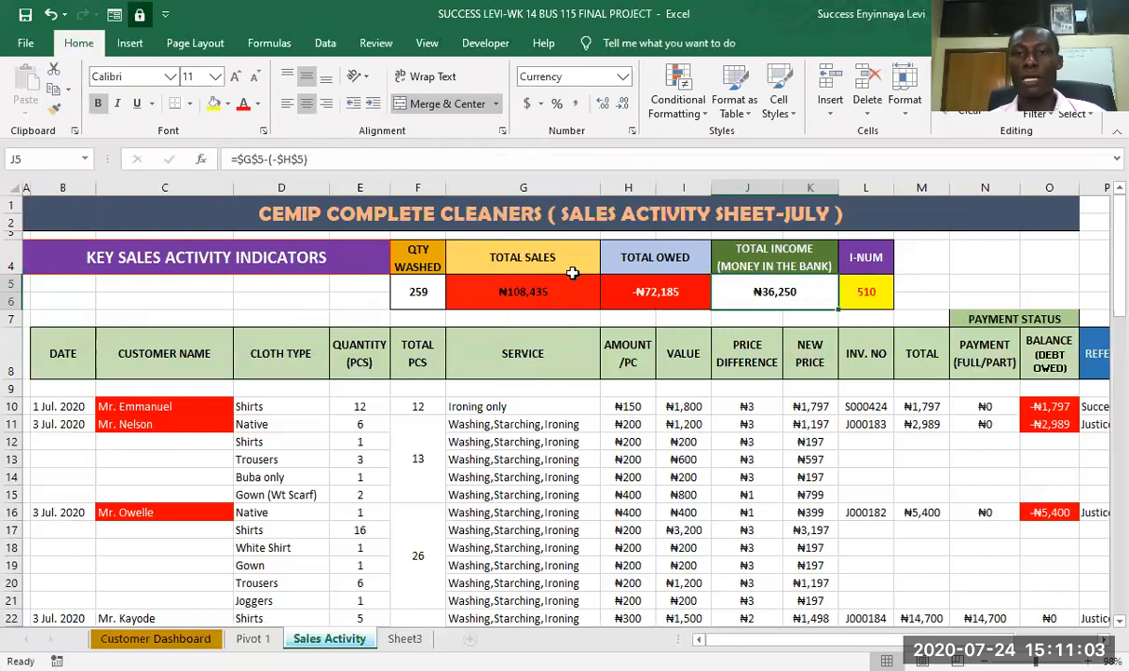
- Save the workbook with the conditional formatting on the sales activity sheet
left_click(25, 15)
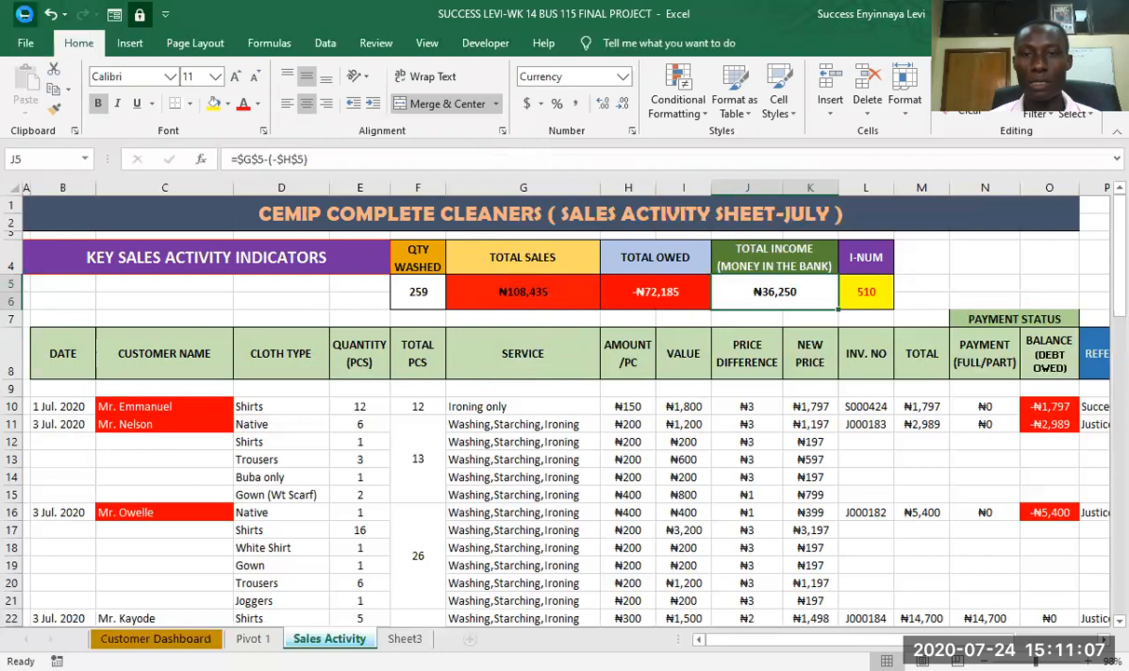
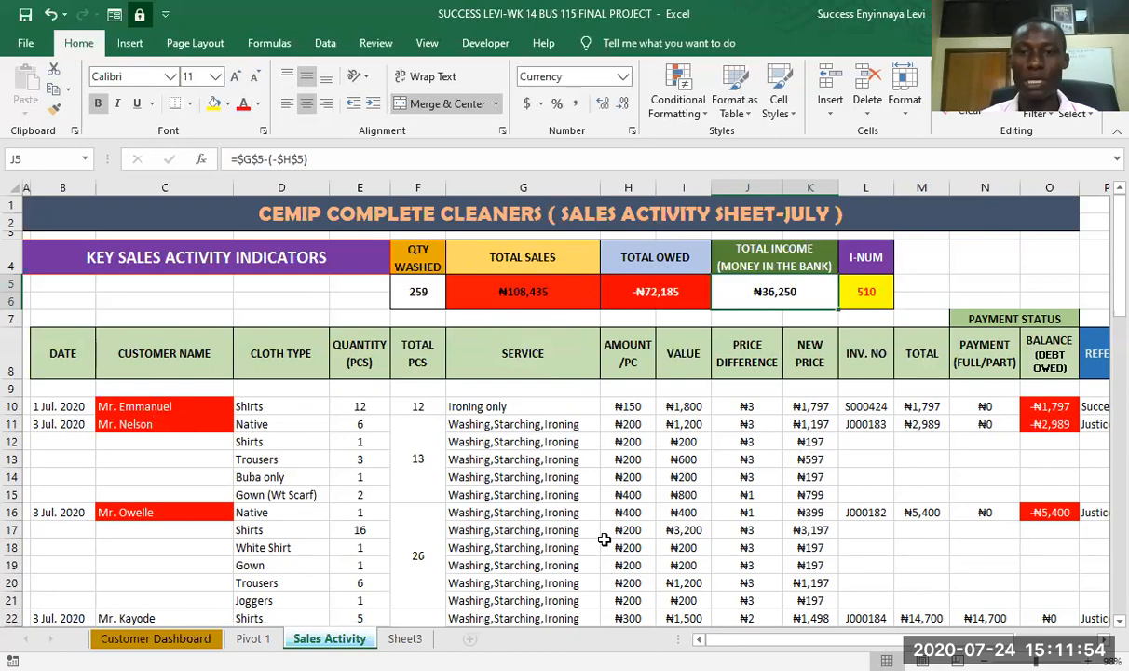
- Check whether the title, key indicators and column headings stay in view further down the July sales records
scroll(604, 535, "down", 11)
scroll(601, 536, "down", 11)
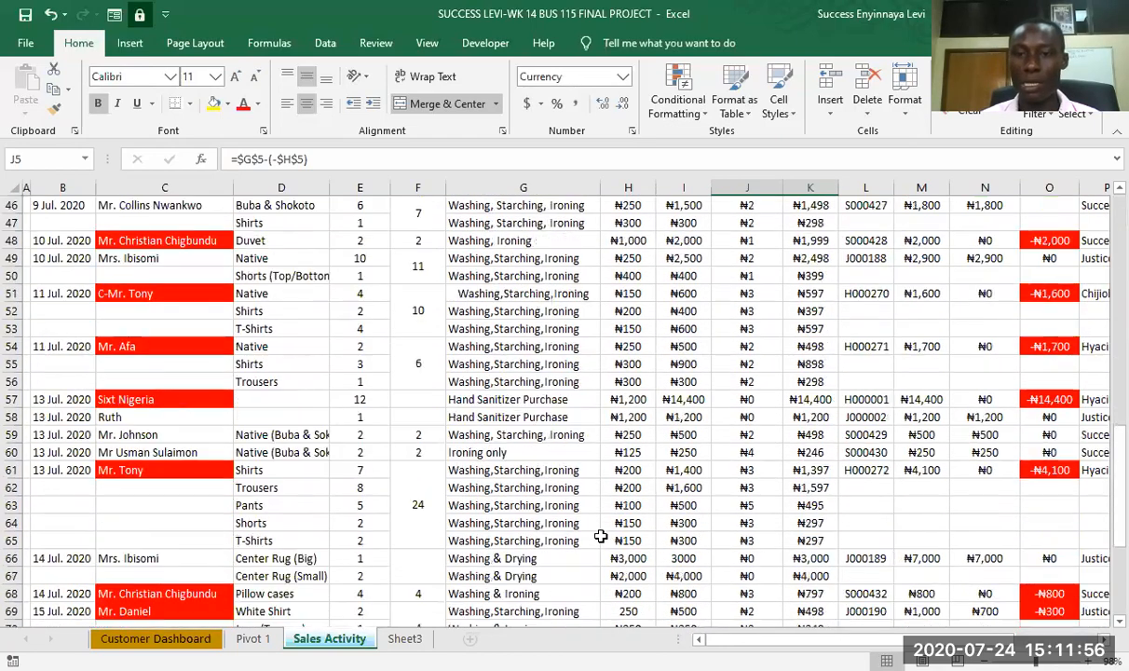
scroll(599, 536, "up", 4)
scroll(599, 536, "up", 18)
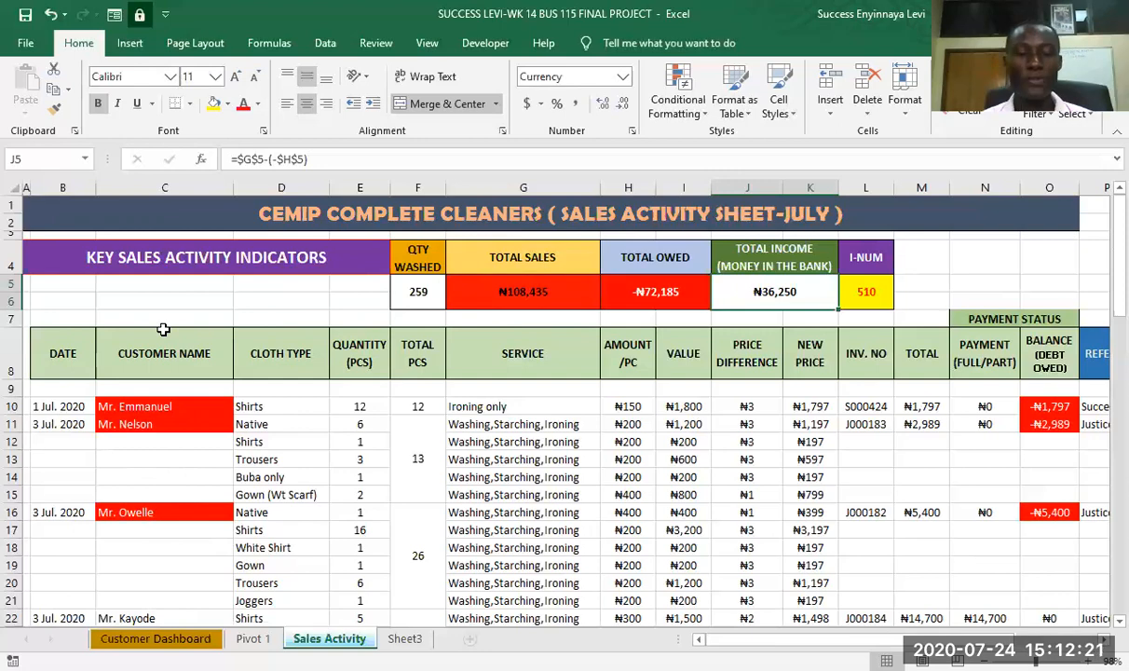
scroll(321, 466, "down", 8)
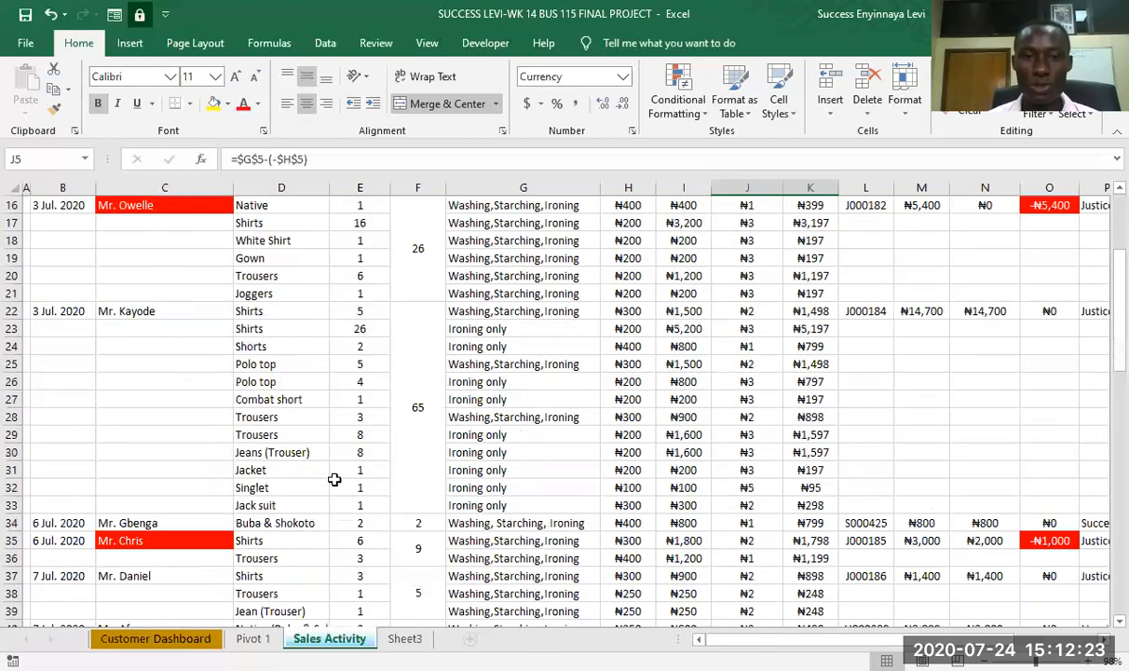
scroll(333, 479, "up", 8)
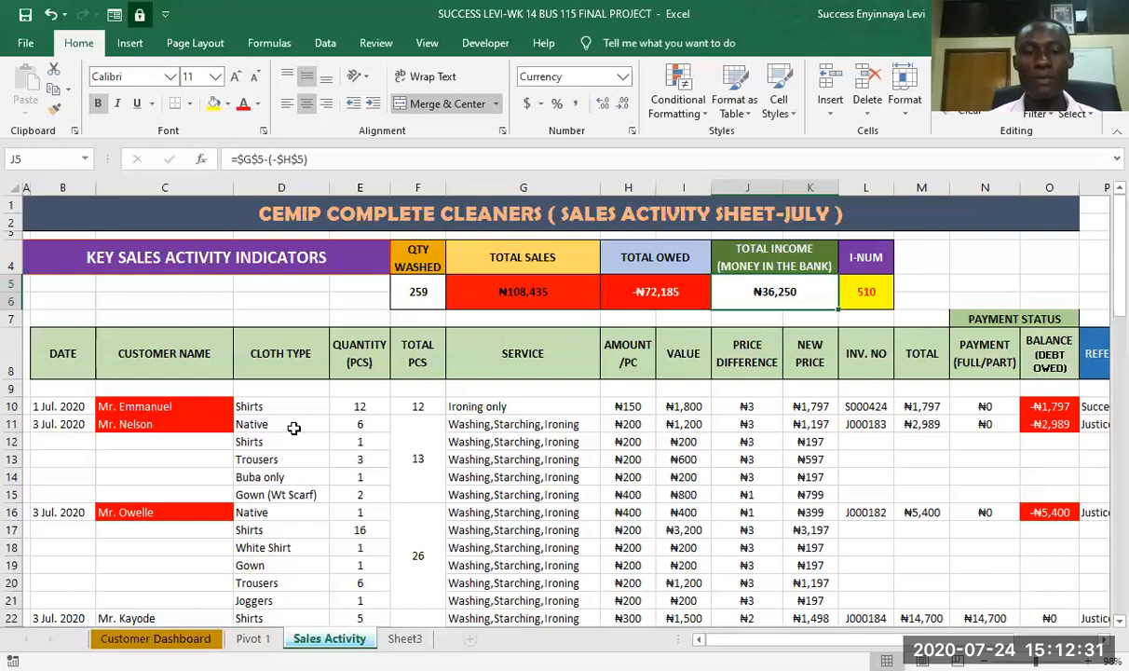
scroll(313, 449, "down", 4)
scroll(321, 472, "up", 4)
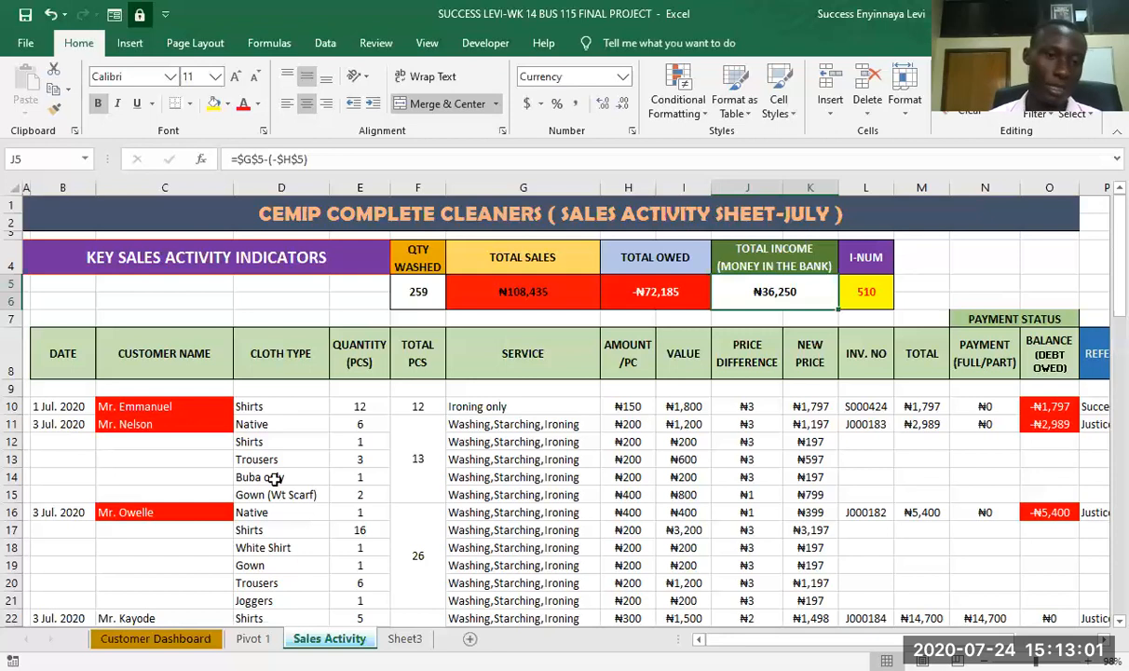
- Freeze the panes at cell D9 to lock rows 1 to 8 and columns A to C of the sales activity sheet
left_click(279, 387)
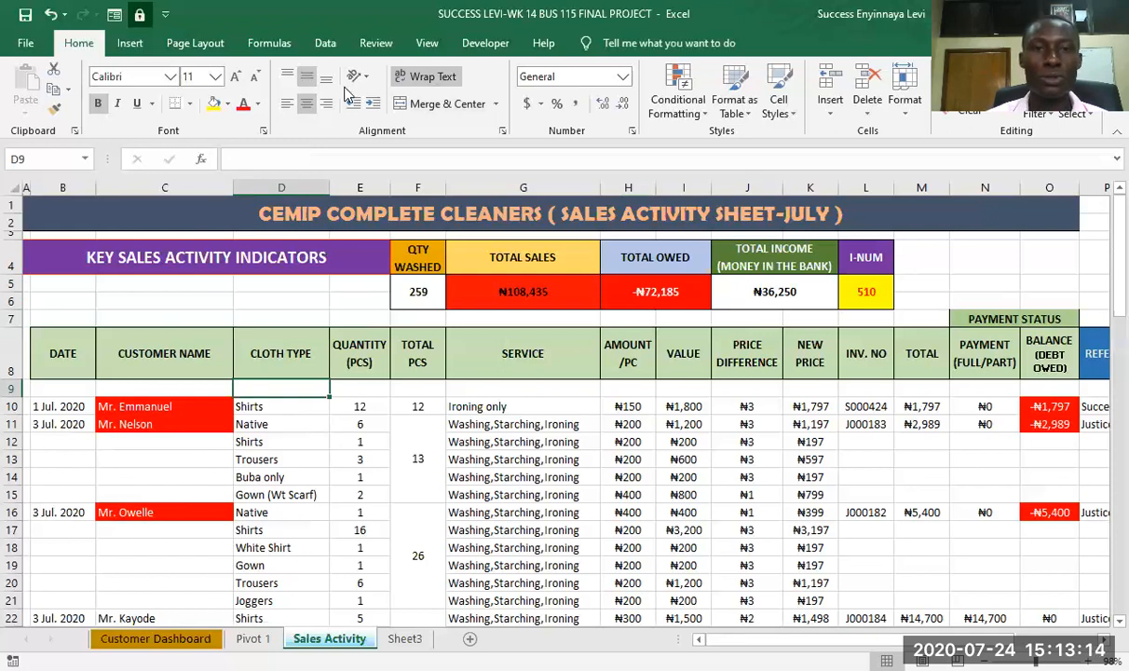
left_click(425, 45)
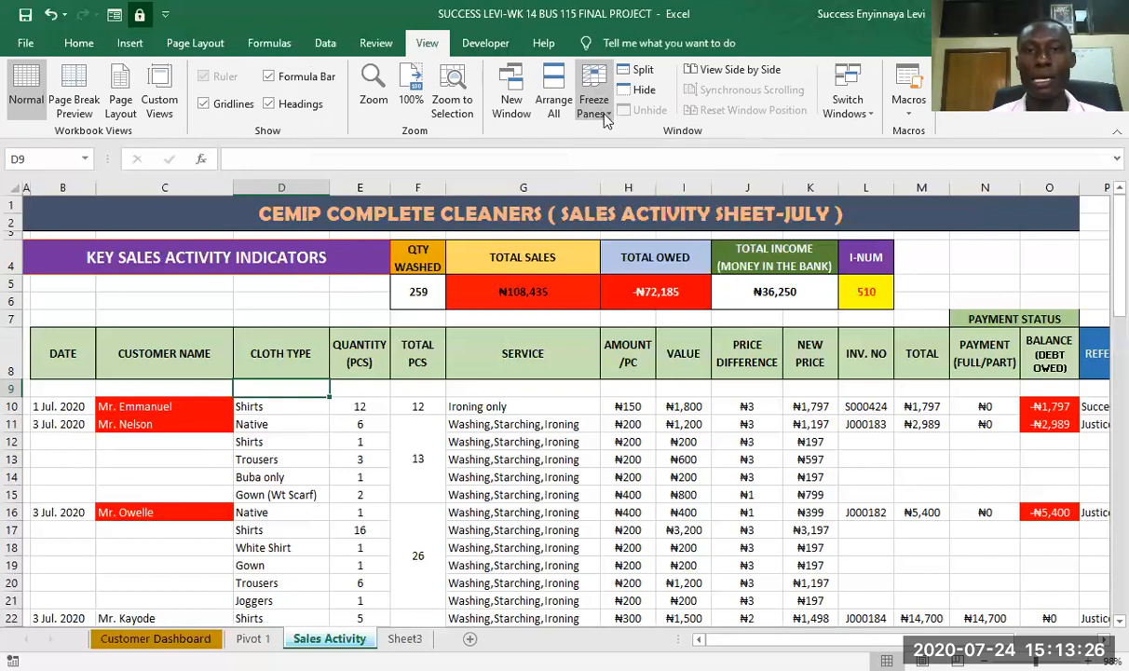
left_click(671, 150)
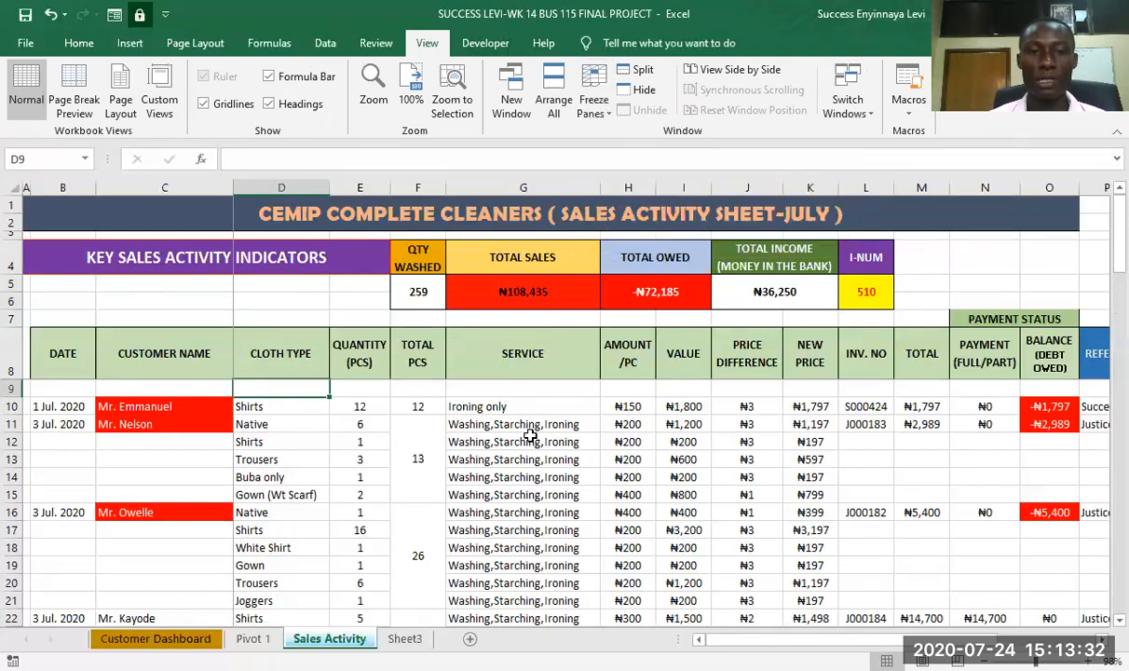
- Inspect the lower sales records to check that the key indicators and column headings stay fixed above them
scroll(530, 436, "down", 2)
scroll(529, 436, "up", 2)
scroll(529, 436, "down", 6)
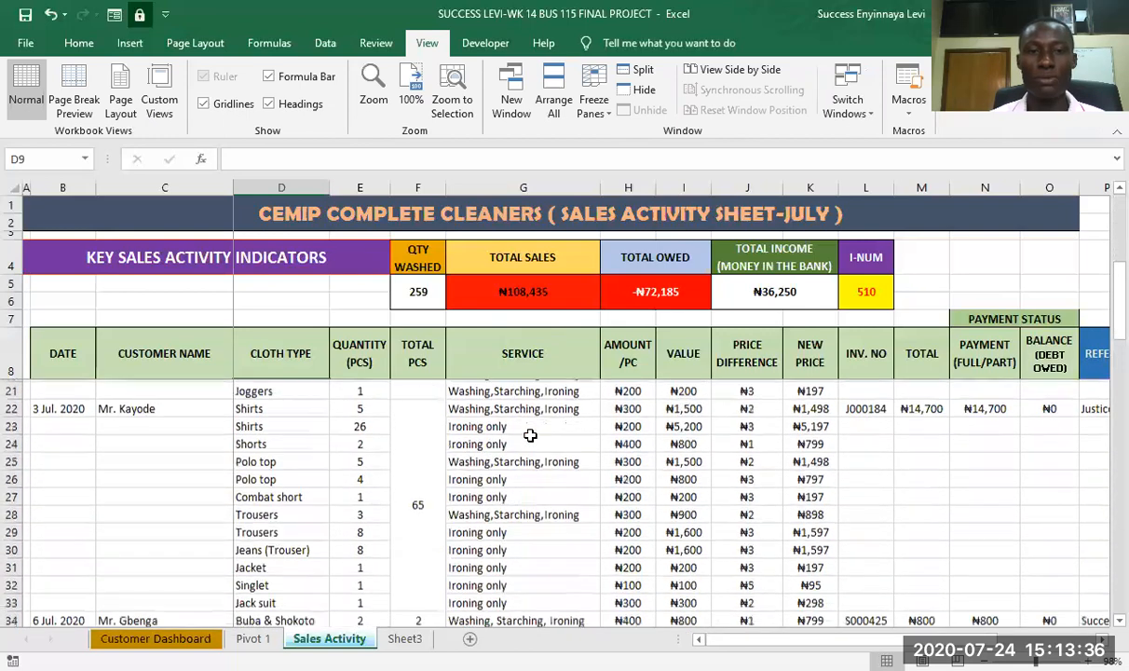
scroll(529, 435, "down", 2)
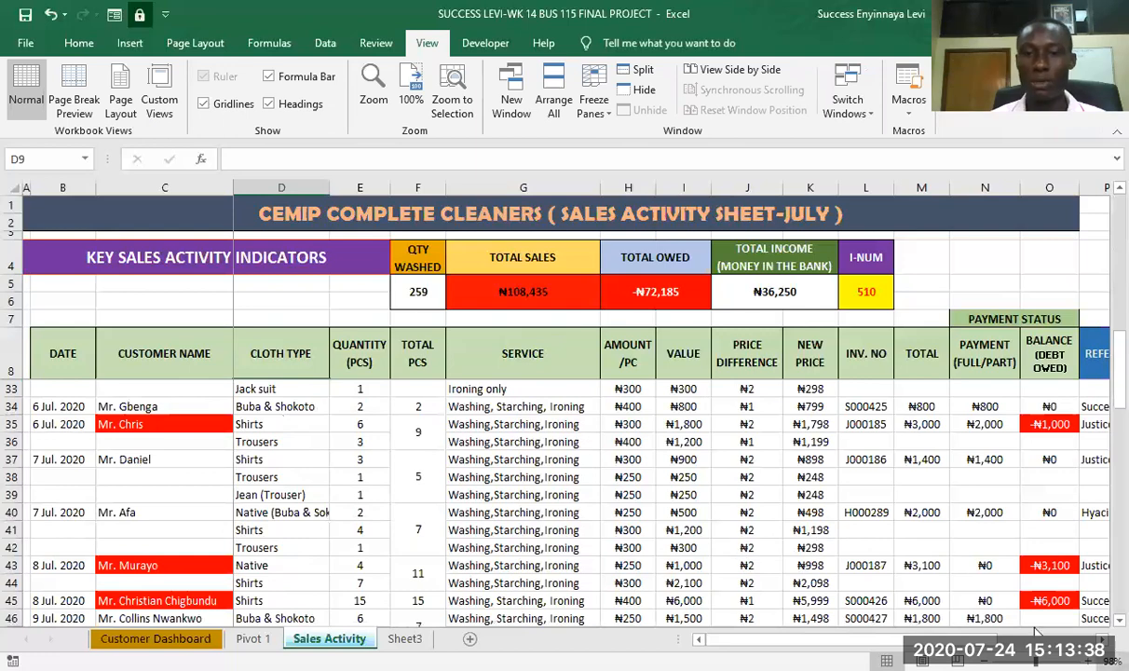
mouse_move(953, 639)
left_mouse_down()
mouse_move(1045, 633)
mouse_move(951, 636)
left_mouse_up()
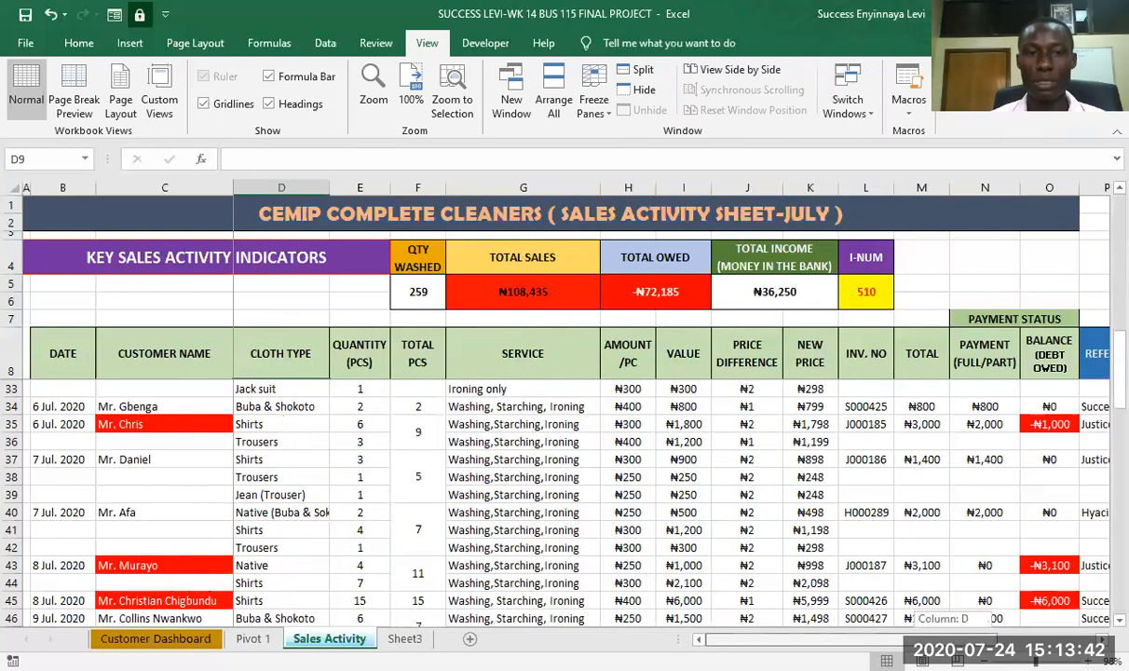
scroll(792, 559, "up", 5)
scroll(793, 559, "up", 3)
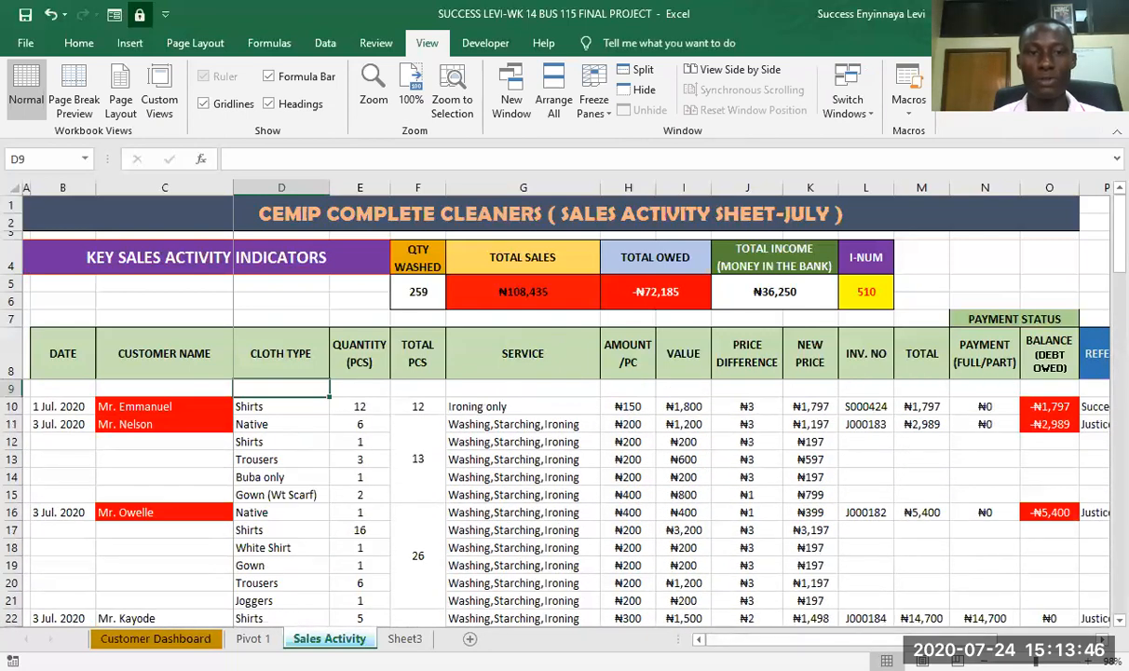
- Examine the columns out to the referer and customer list, checking that the date and customer name columns and header rows stay fixed
scroll(652, 401, "right", 2)
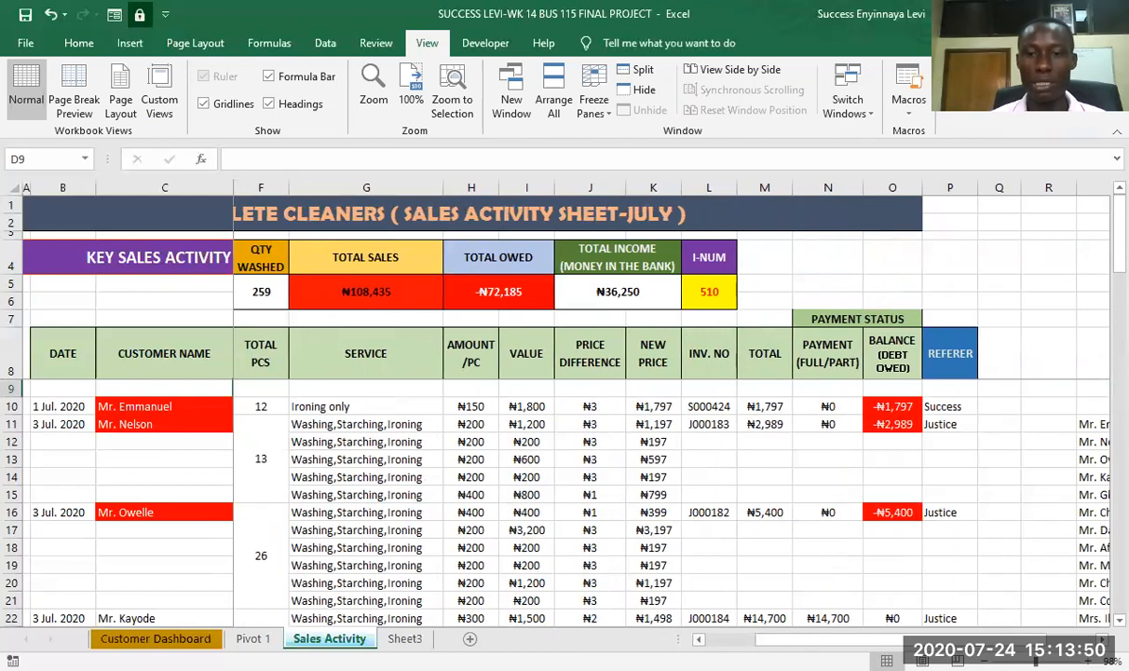
scroll(652, 401, "left", 2)
scroll(860, 561, "down", 2)
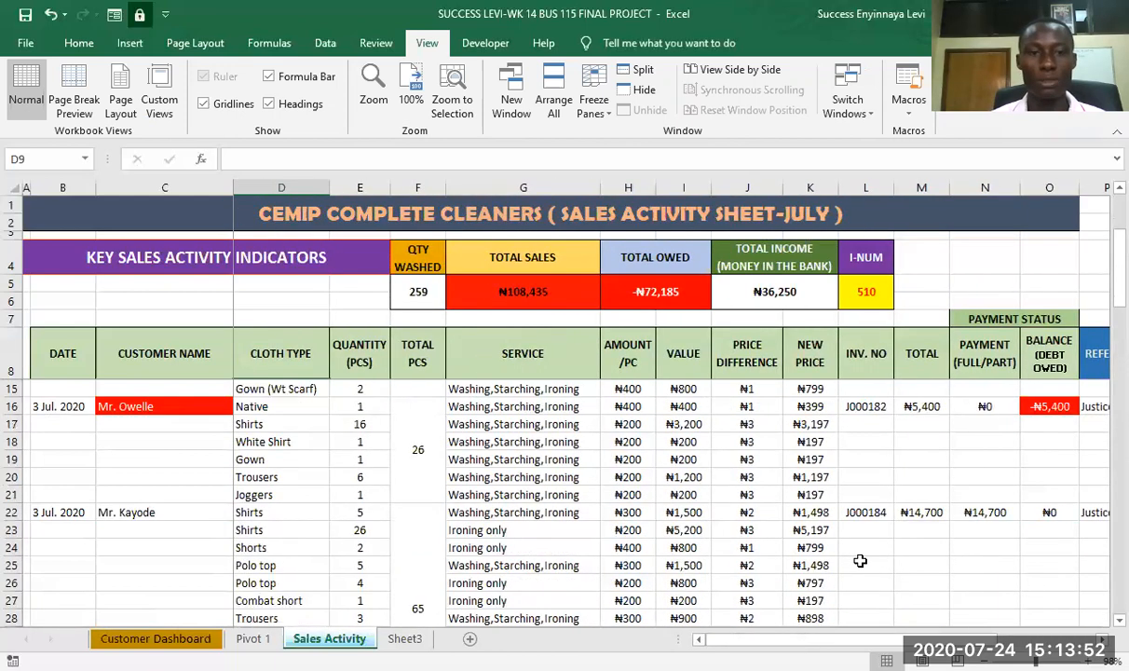
scroll(860, 561, "down", 1)
scroll(862, 596, "up", 2)
scroll(866, 605, "down", 2)
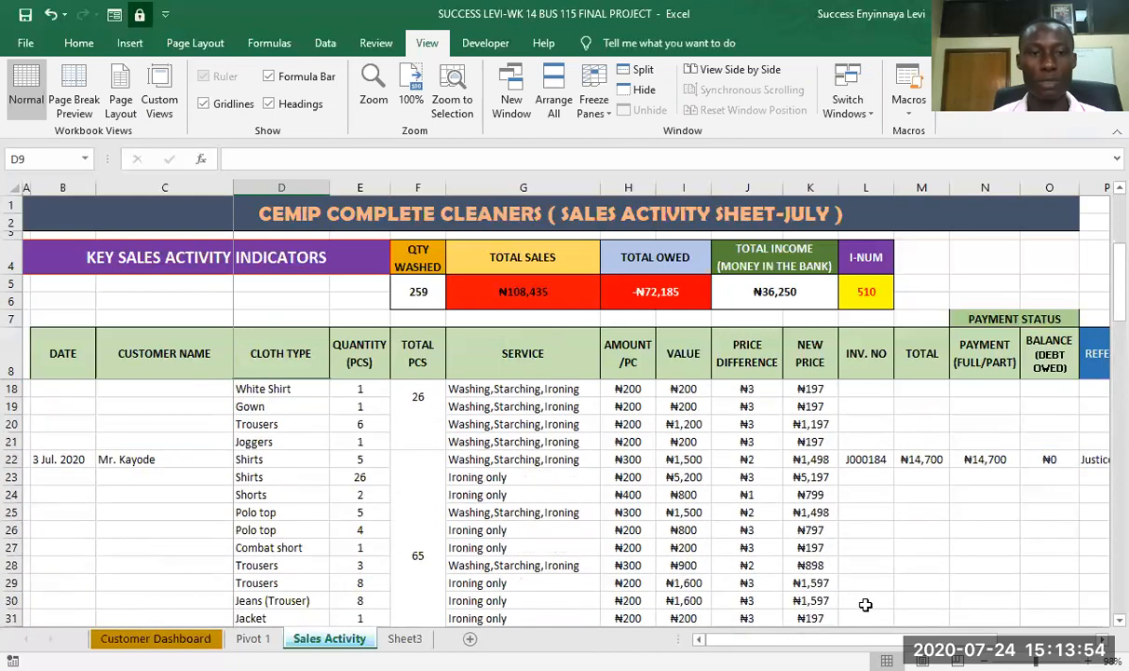
scroll(652, 401, "right", 3)
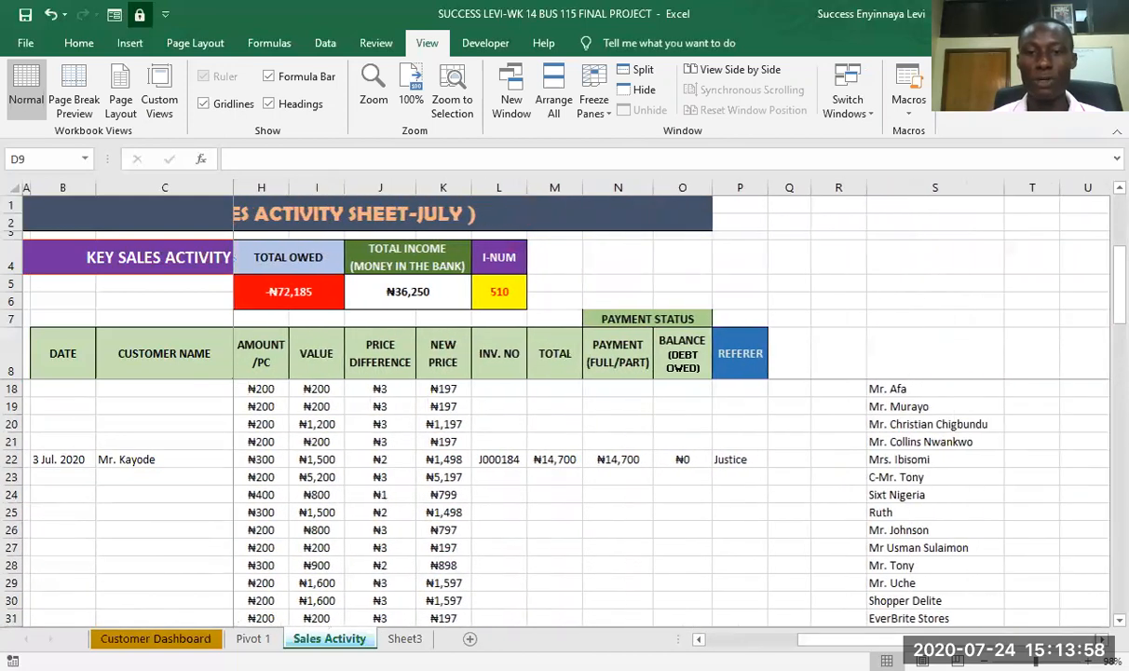
scroll(652, 401, "left", 3)
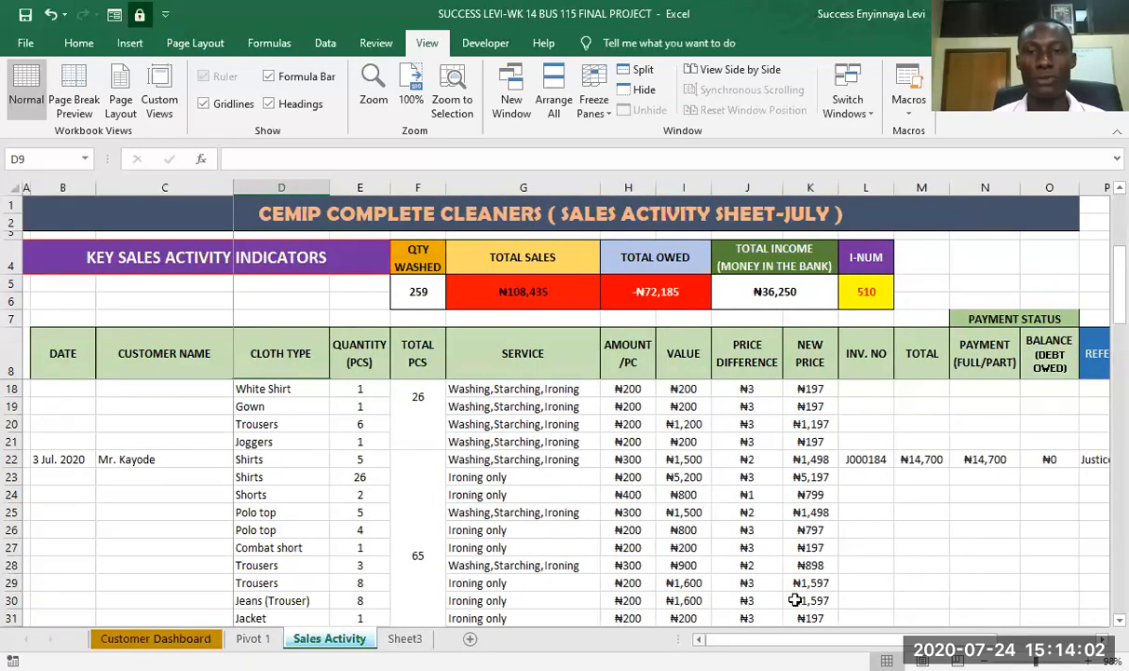
scroll(859, 519, "down", 2)
scroll(865, 510, "up", 4)
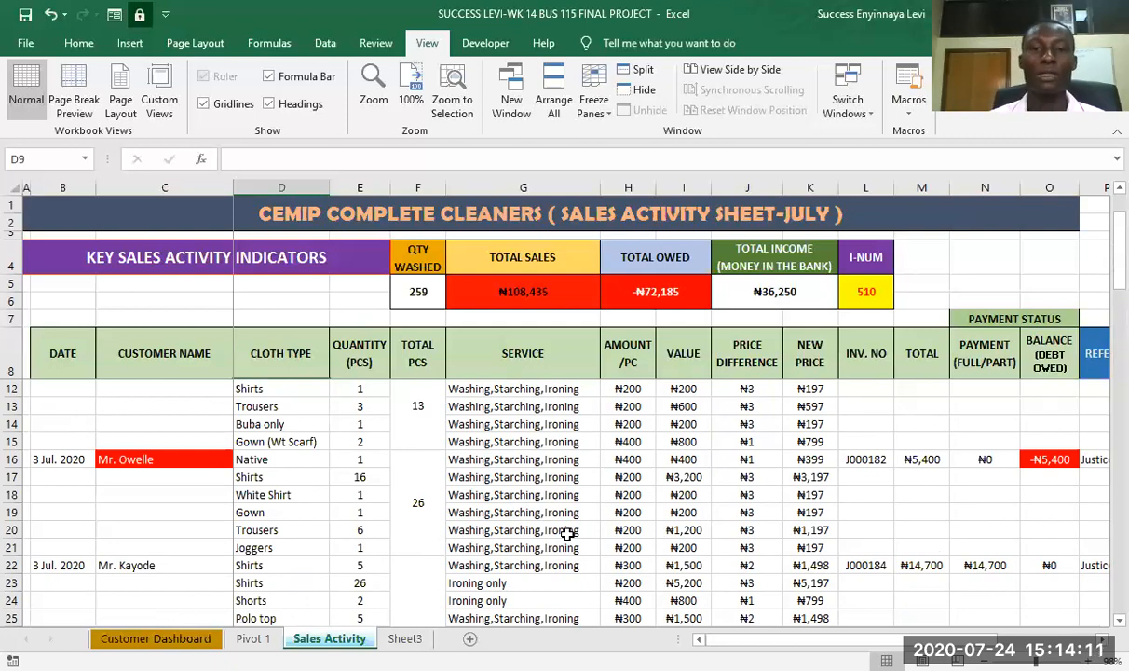
scroll(327, 491, "down", 1)
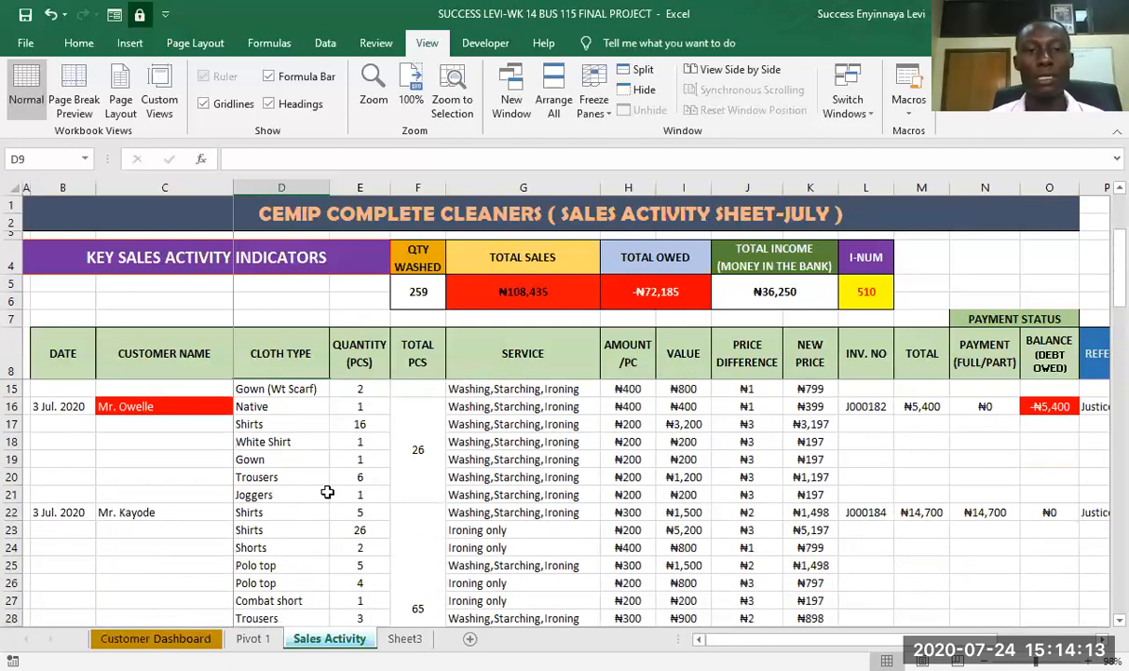
scroll(410, 503, "up", 2)
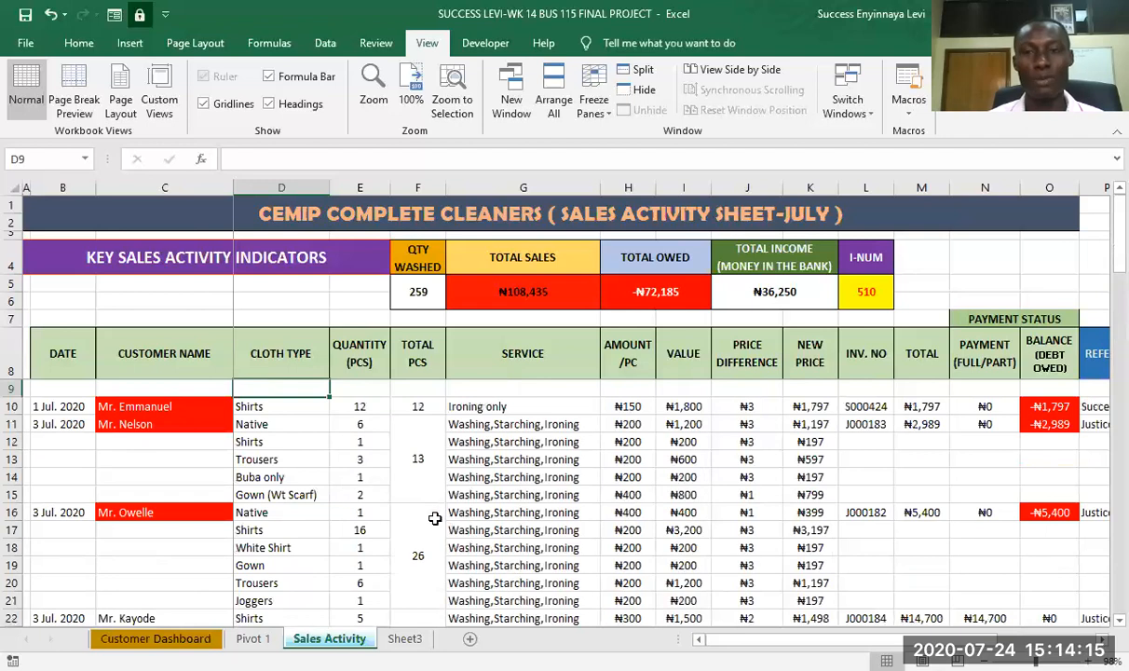